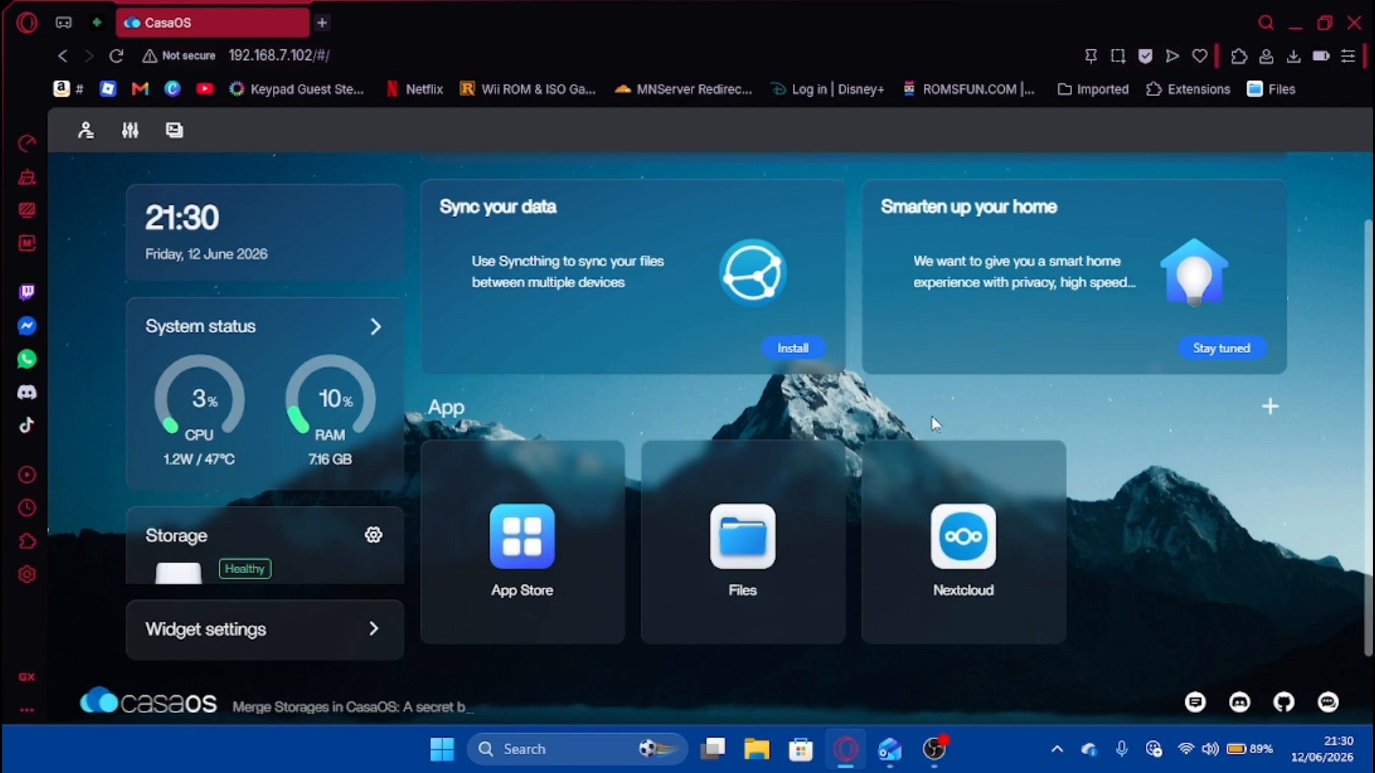
# Launch Nextcloud from its tile on the CasaOS home dashboard.
pyautogui.click(964, 539)
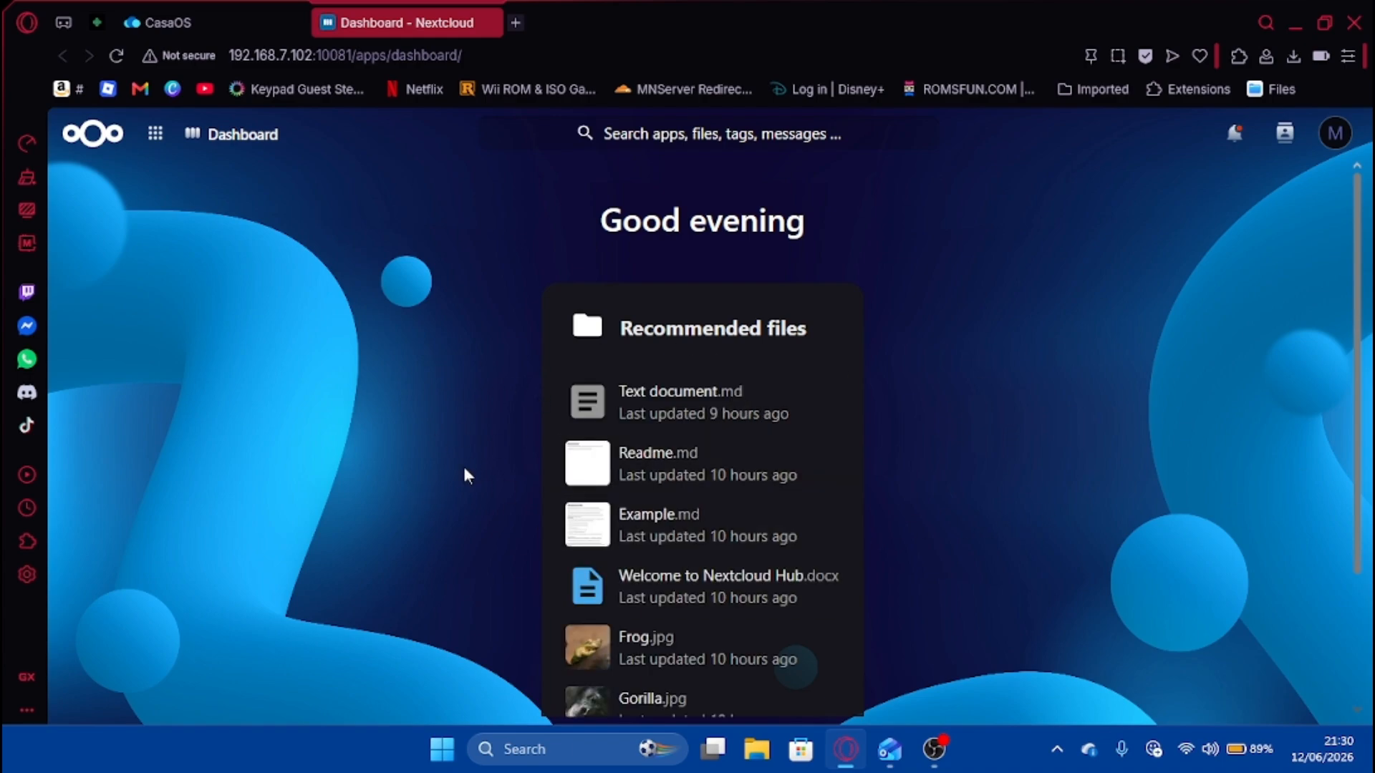
# Look over the Nextcloud dashboard, its app grid and account menu, then close its tab.
pyautogui.scroll(-3, 482, 451)
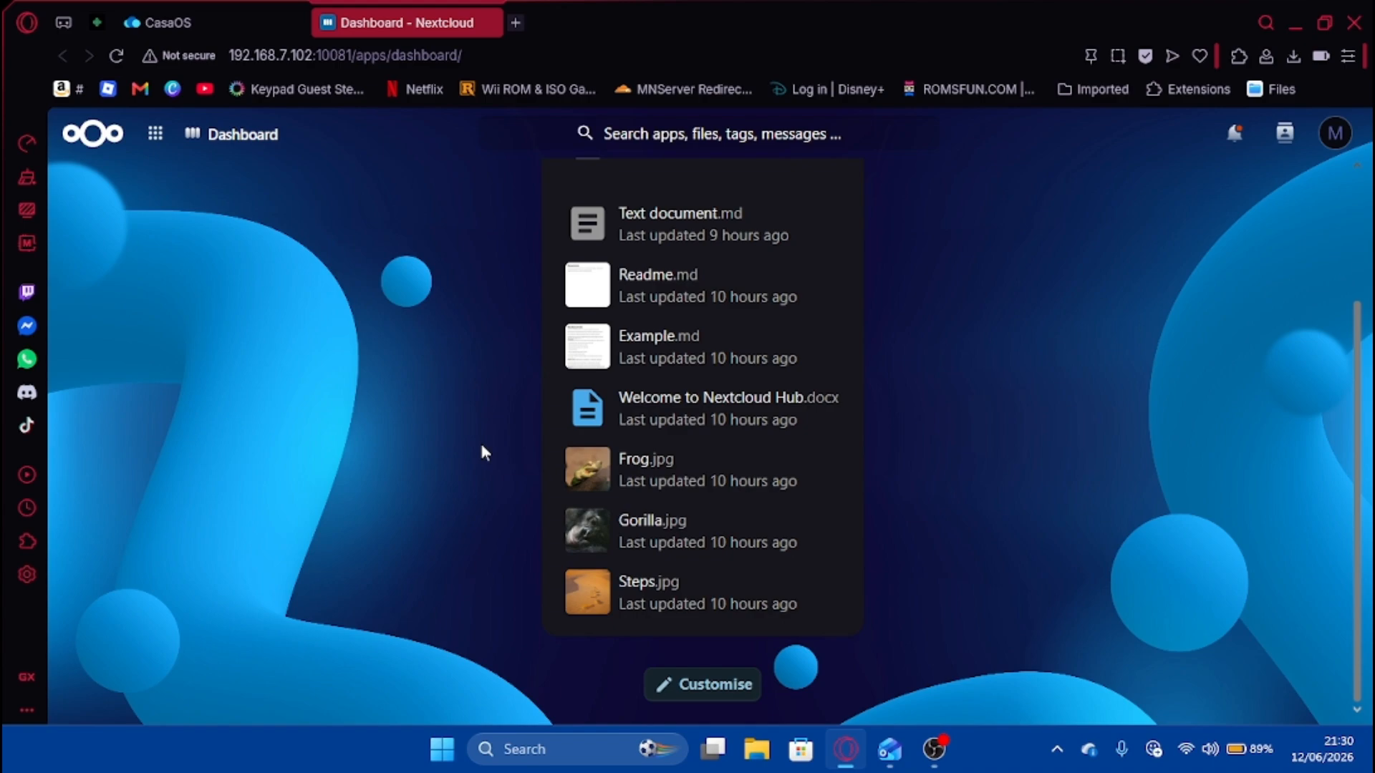
pyautogui.scroll(3, 513, 574)
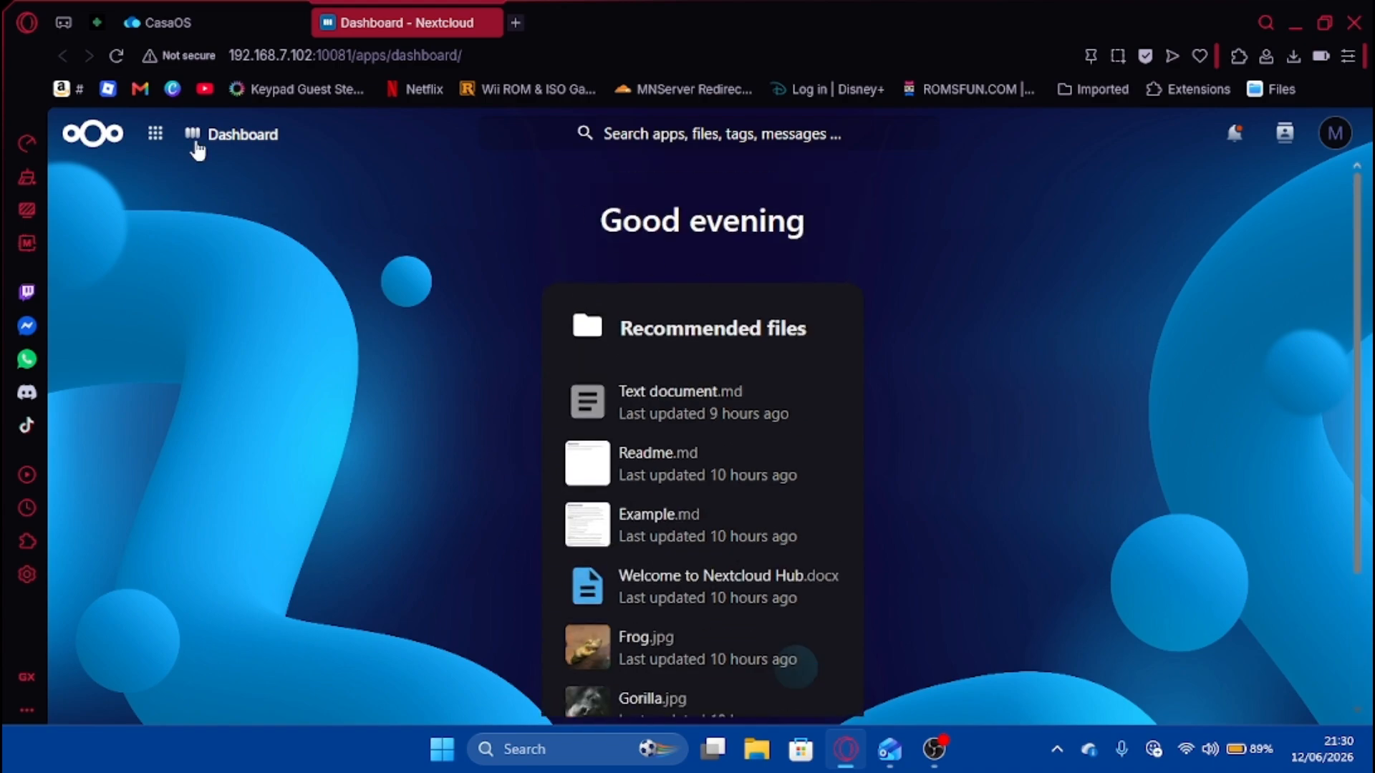
pyautogui.click(154, 134)
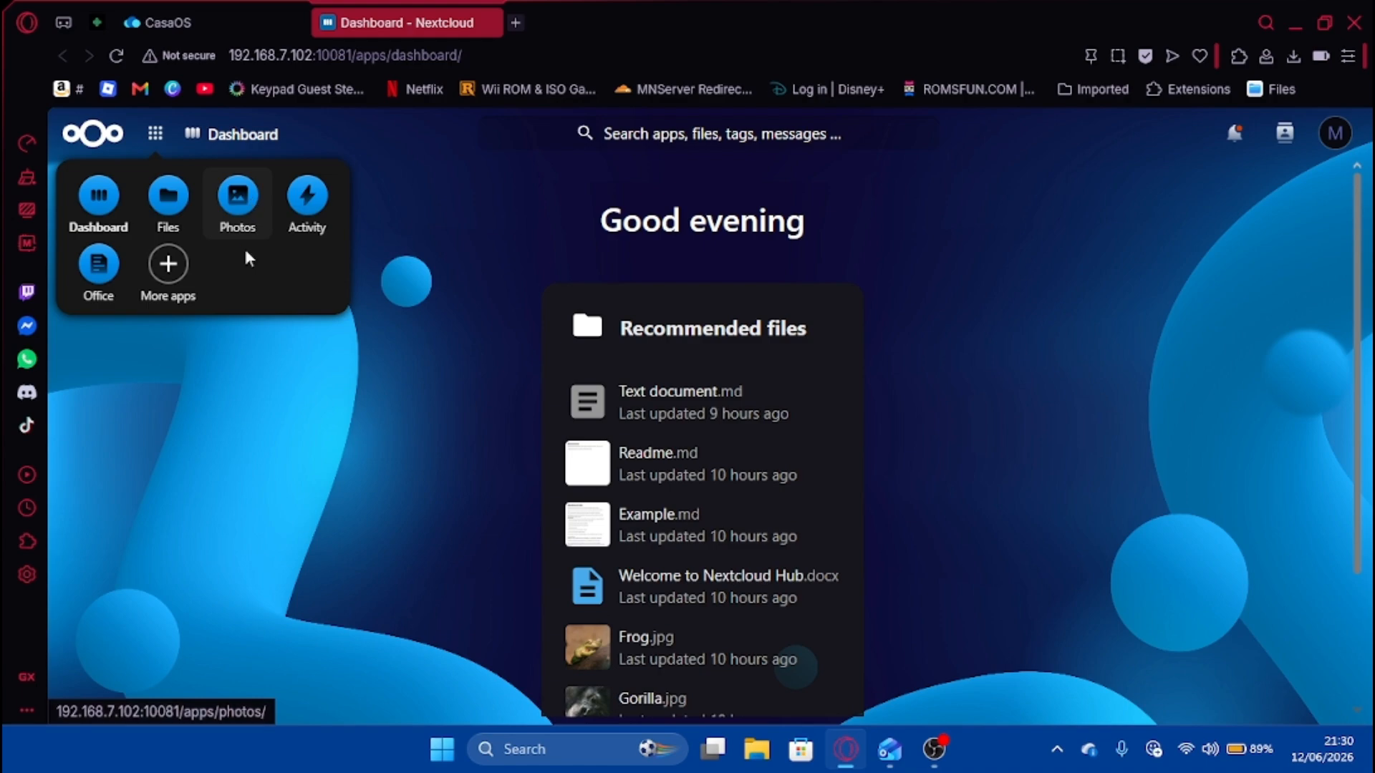
pyautogui.click(174, 346)
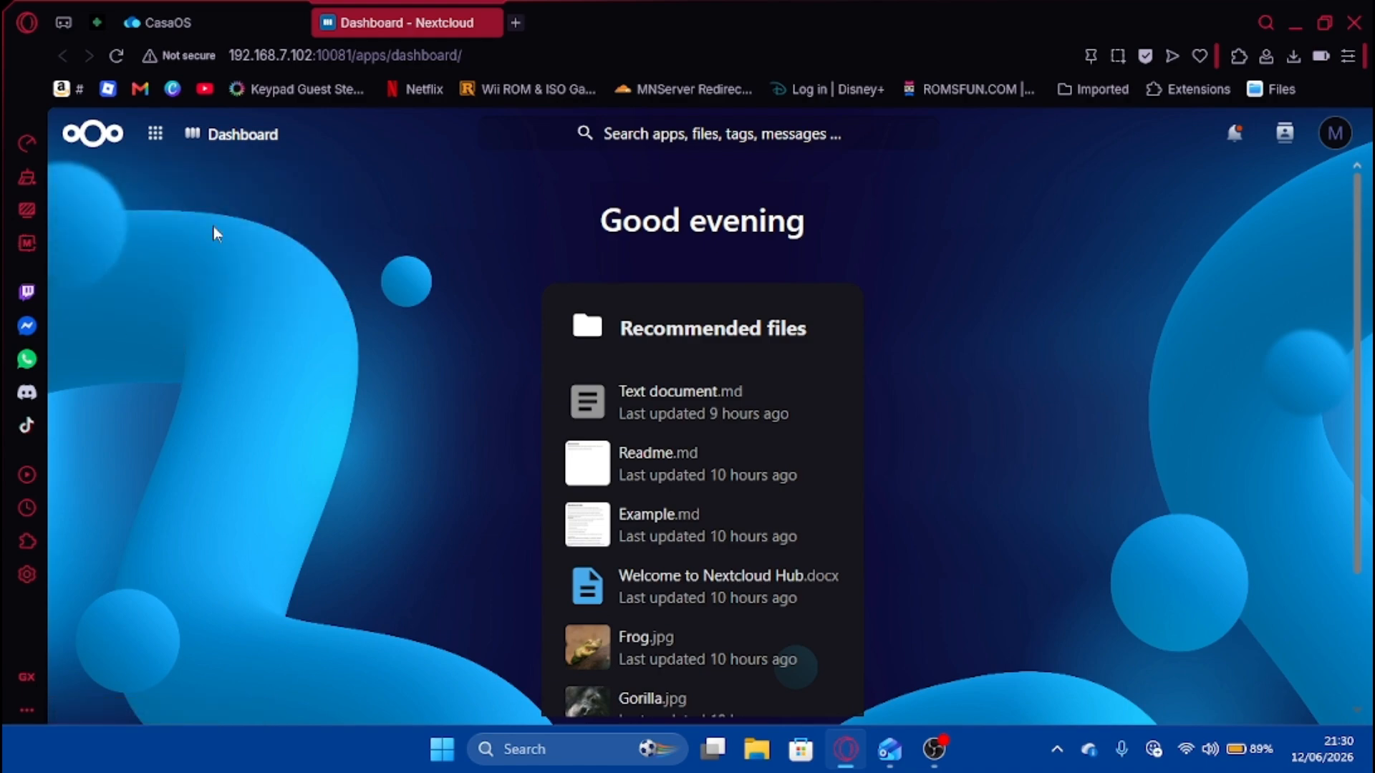
pyautogui.click(1333, 135)
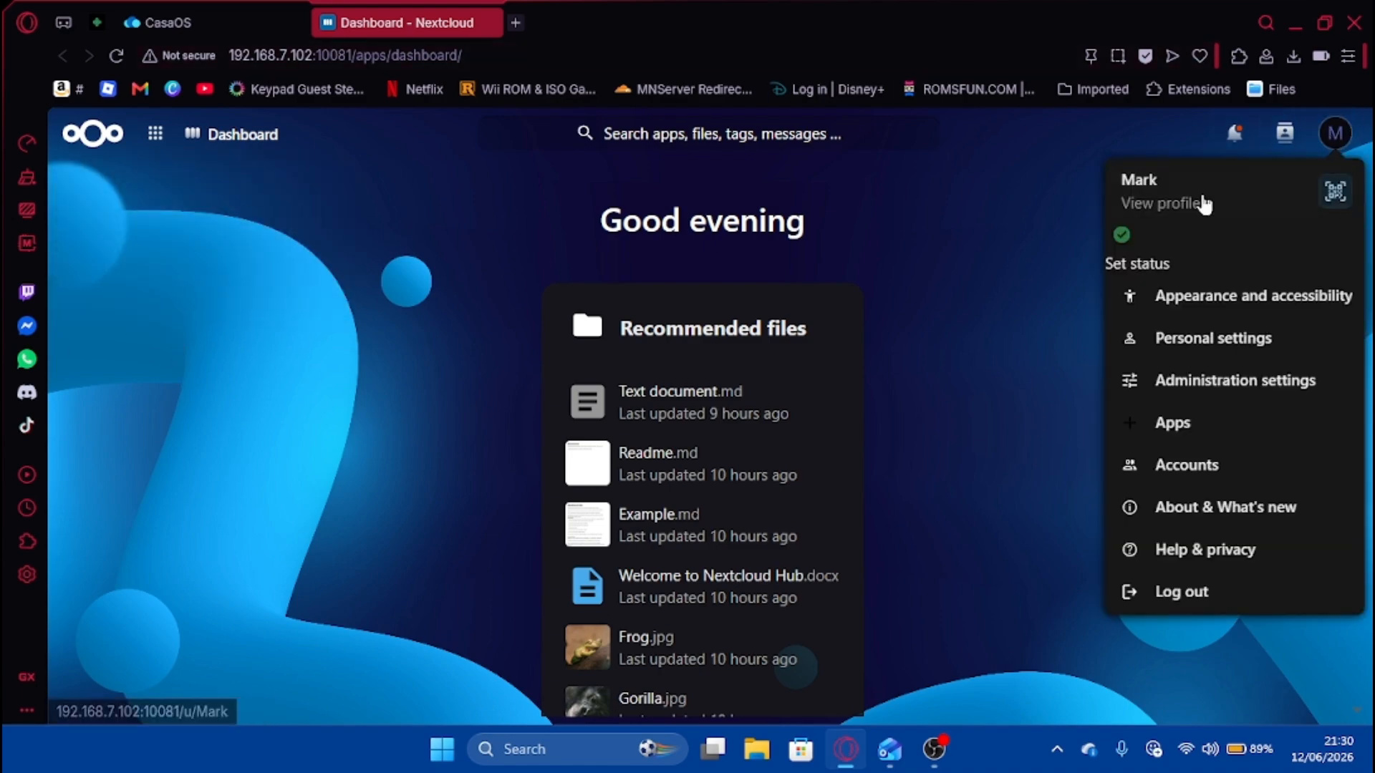
pyautogui.click(952, 224)
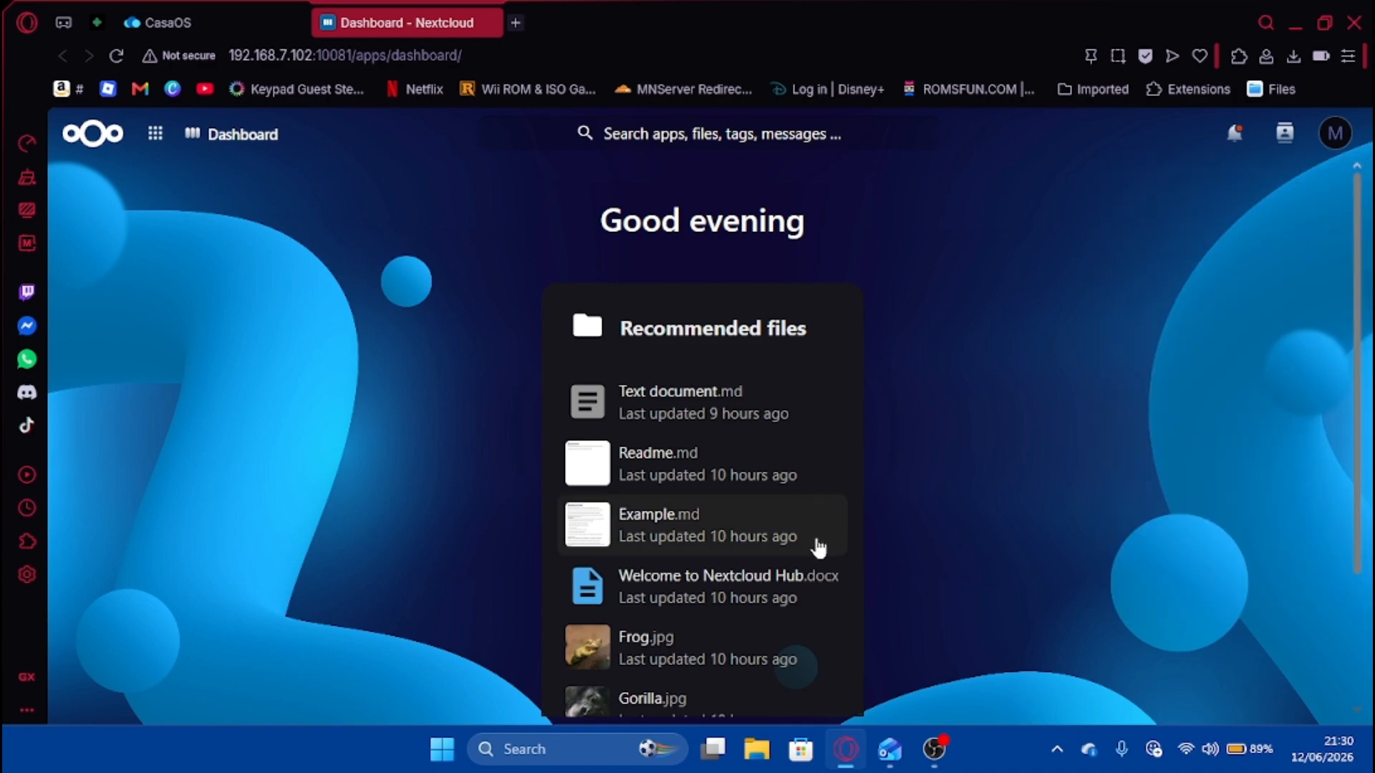
pyautogui.scroll(-3, 816, 546)
pyautogui.scroll(3, 795, 537)
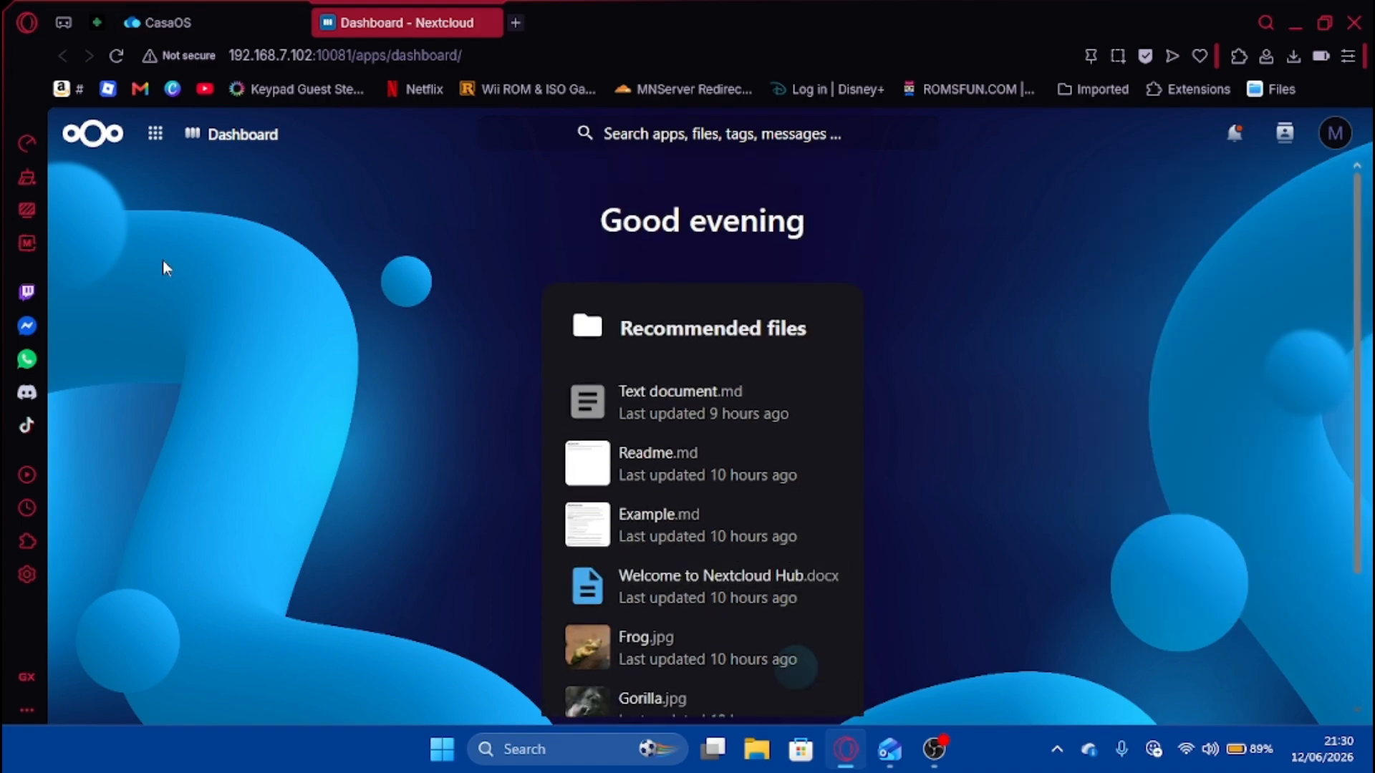
pyautogui.click(492, 23)
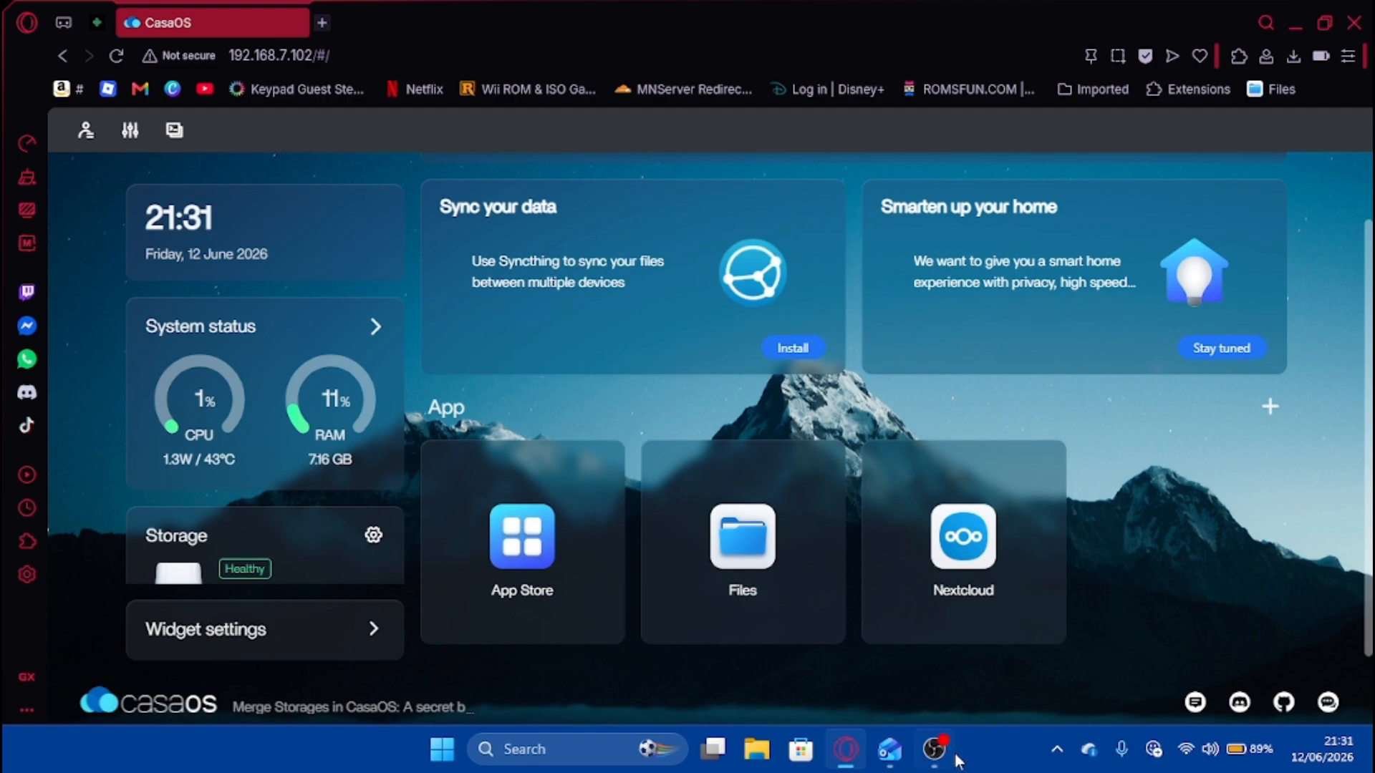
# Open a new Speed Dial tab beside the CasaOS tab.
pyautogui.moveTo(927, 752)
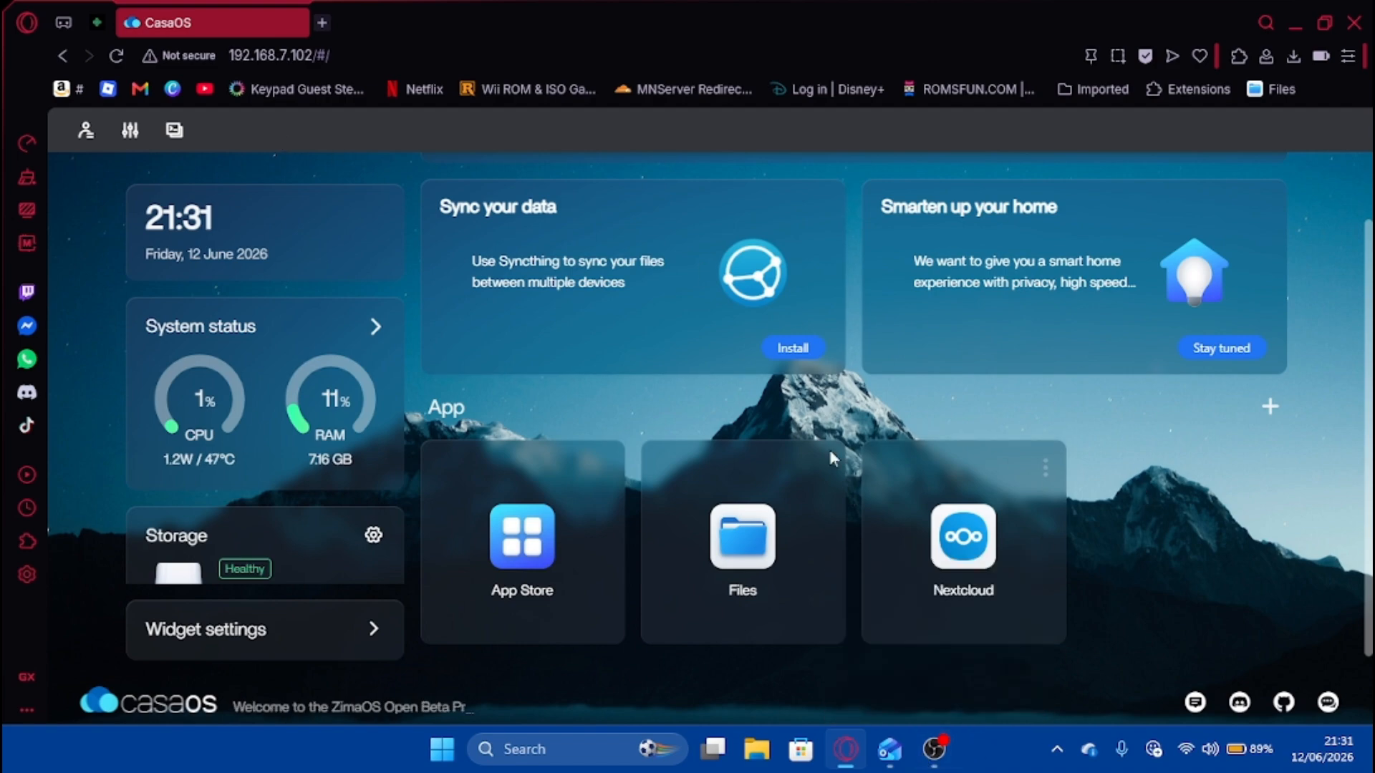
pyautogui.click(322, 22)
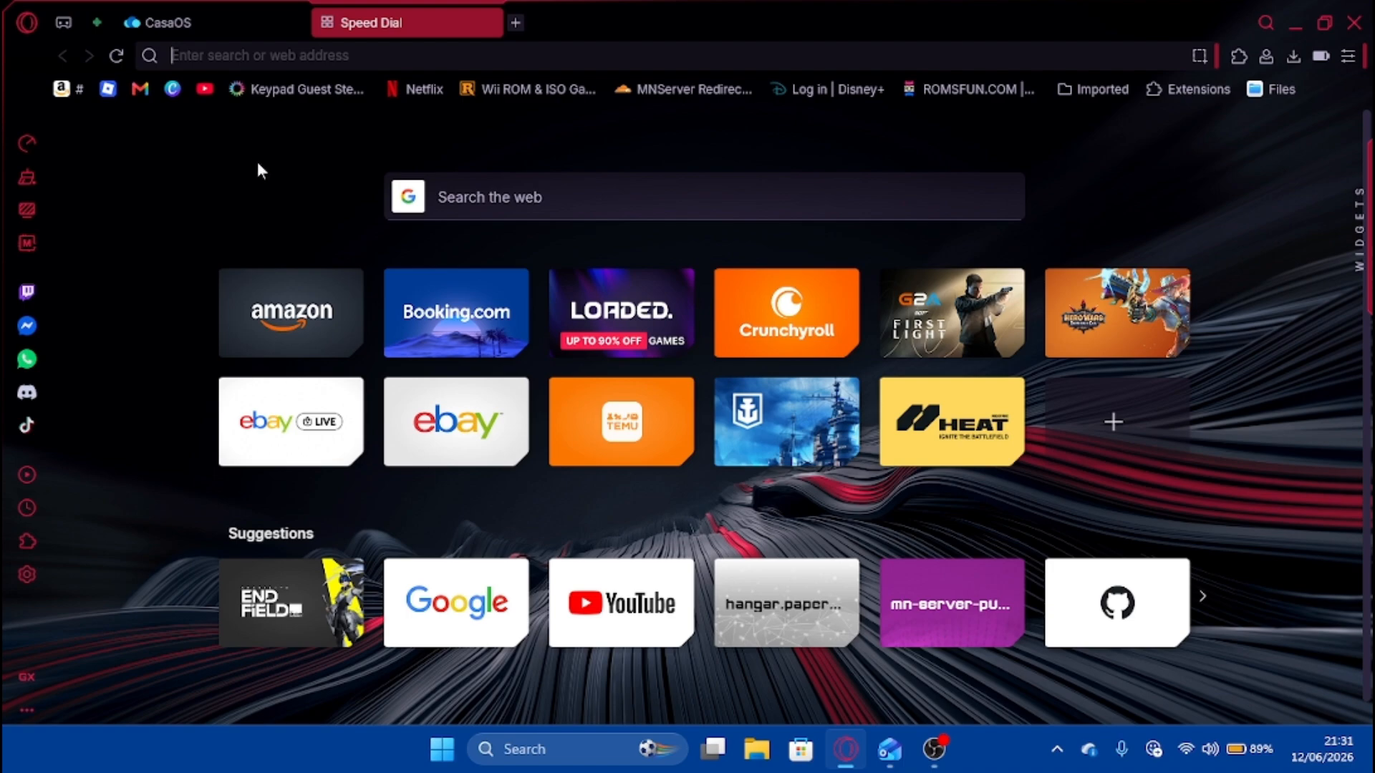
# Search for azuracast and open the Install AzuraCast documentation on azuracast.com.
pyautogui.write('az')
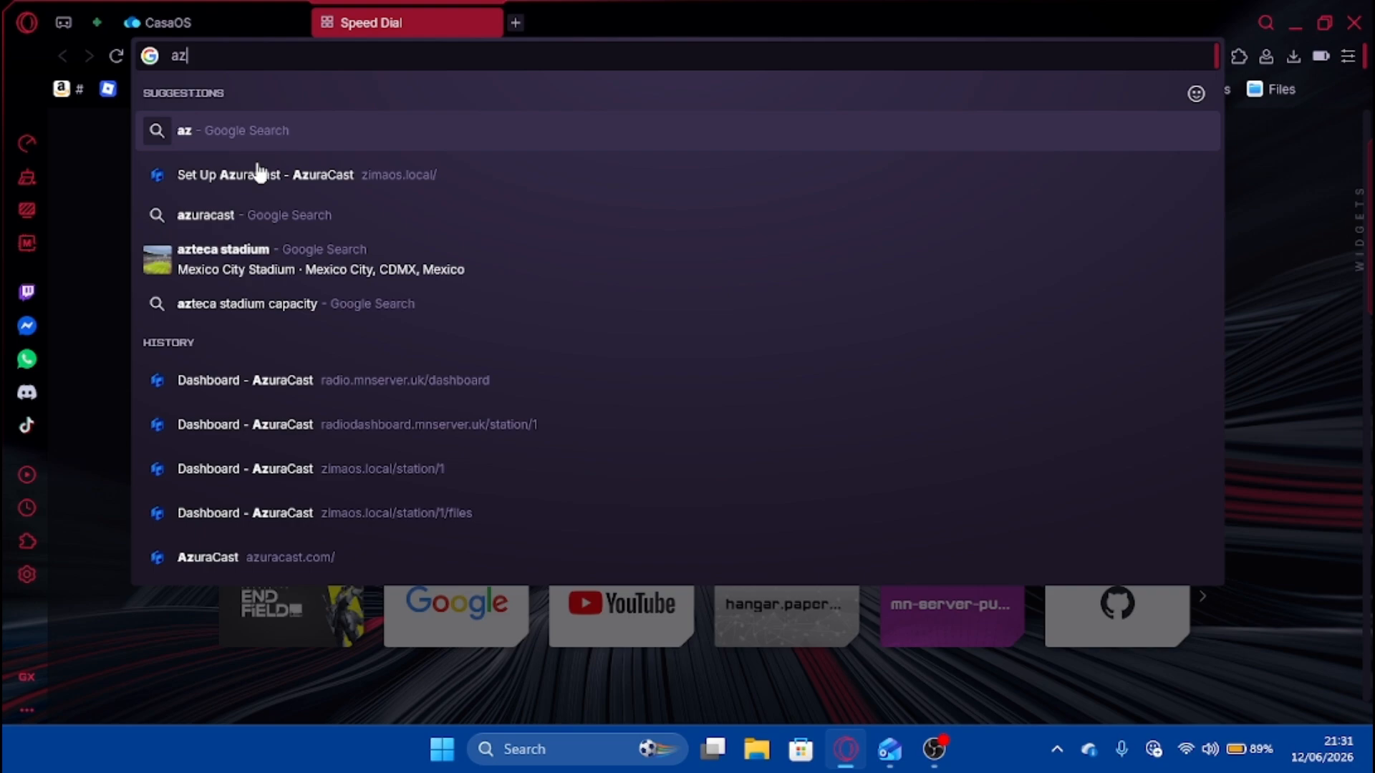
pyautogui.write('uracast')
pyautogui.press('Return')
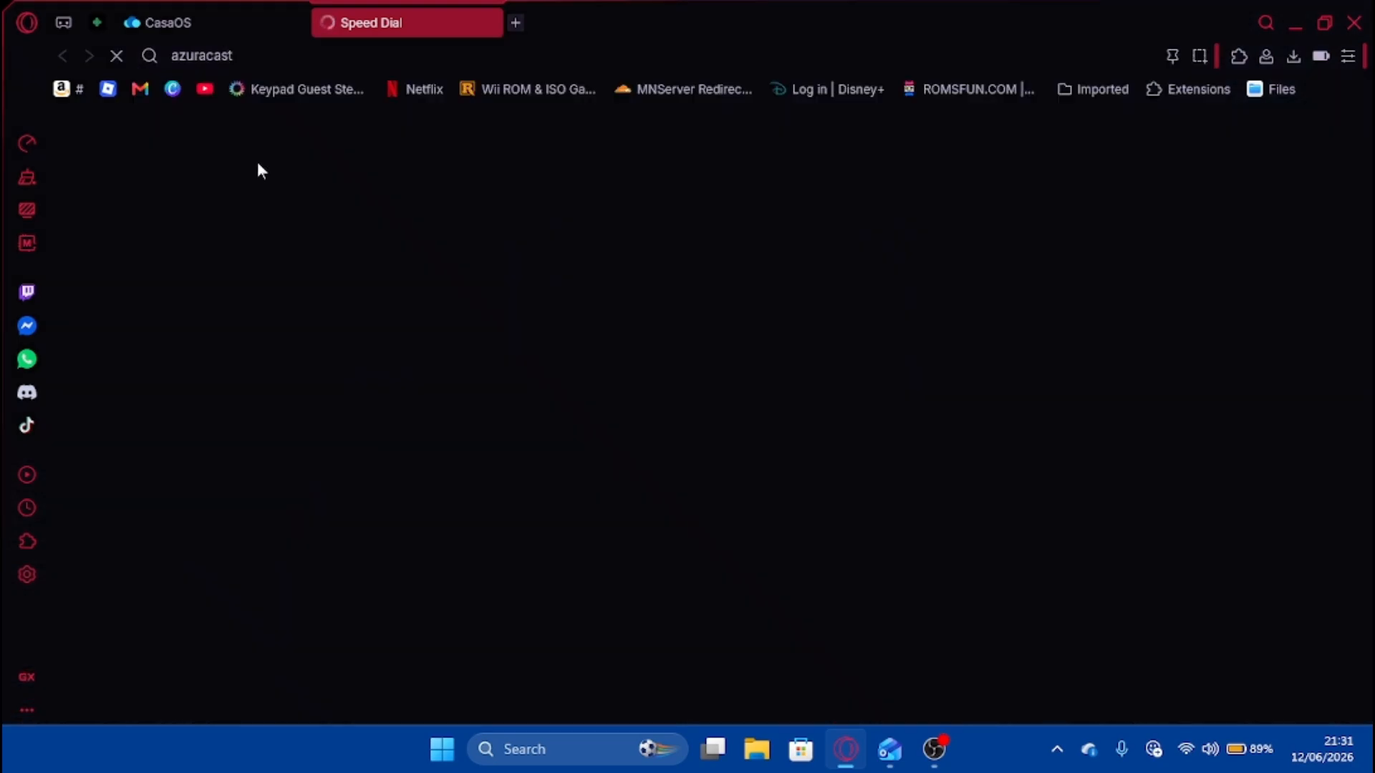
pyautogui.scroll(-7, 512, 246)
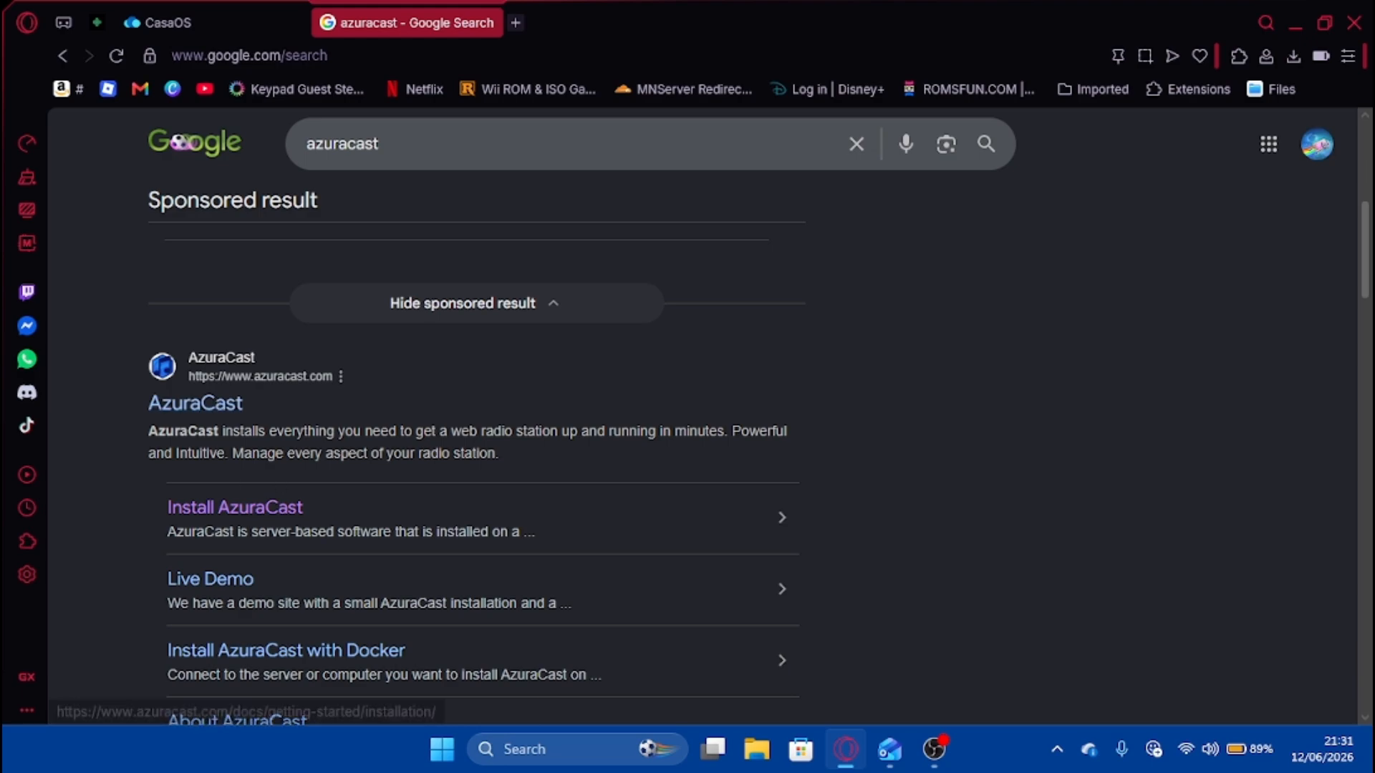
pyautogui.click(198, 404)
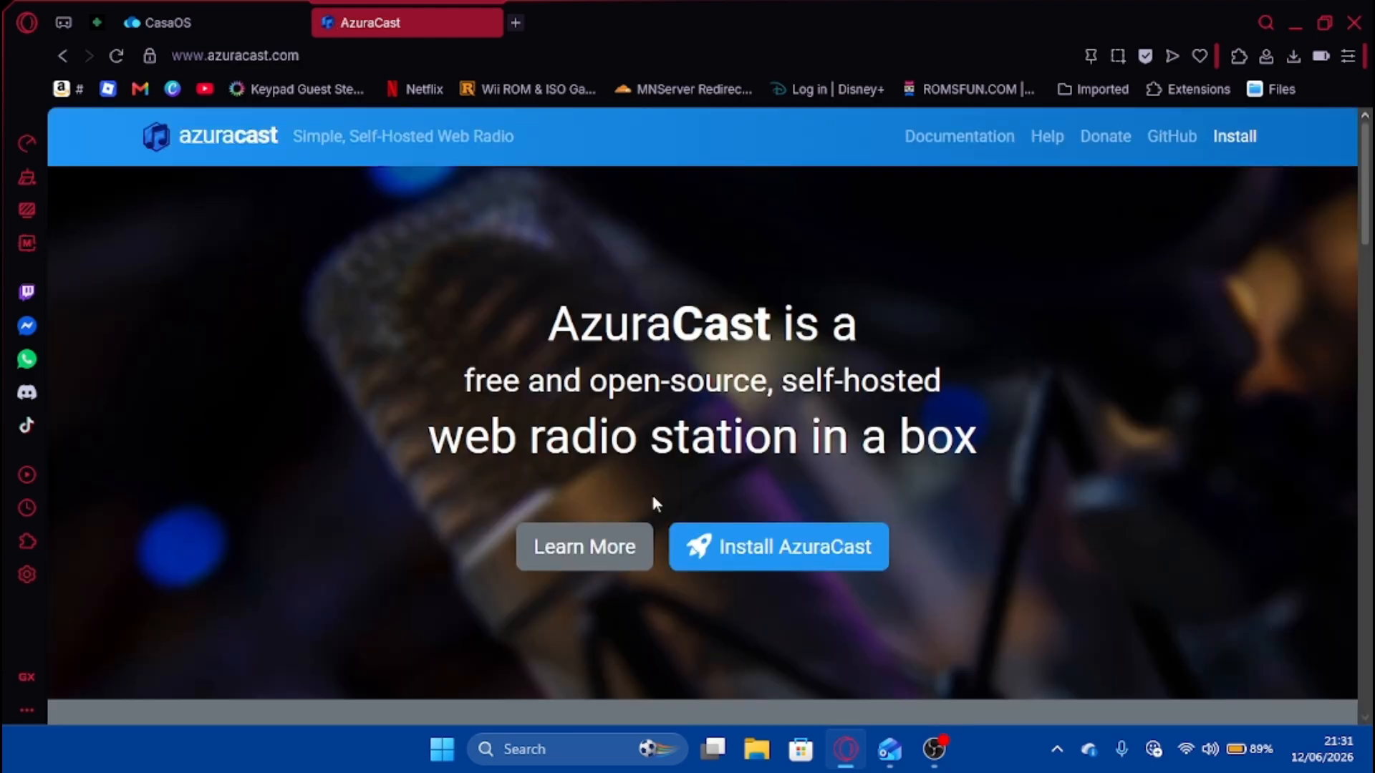
pyautogui.click(767, 530)
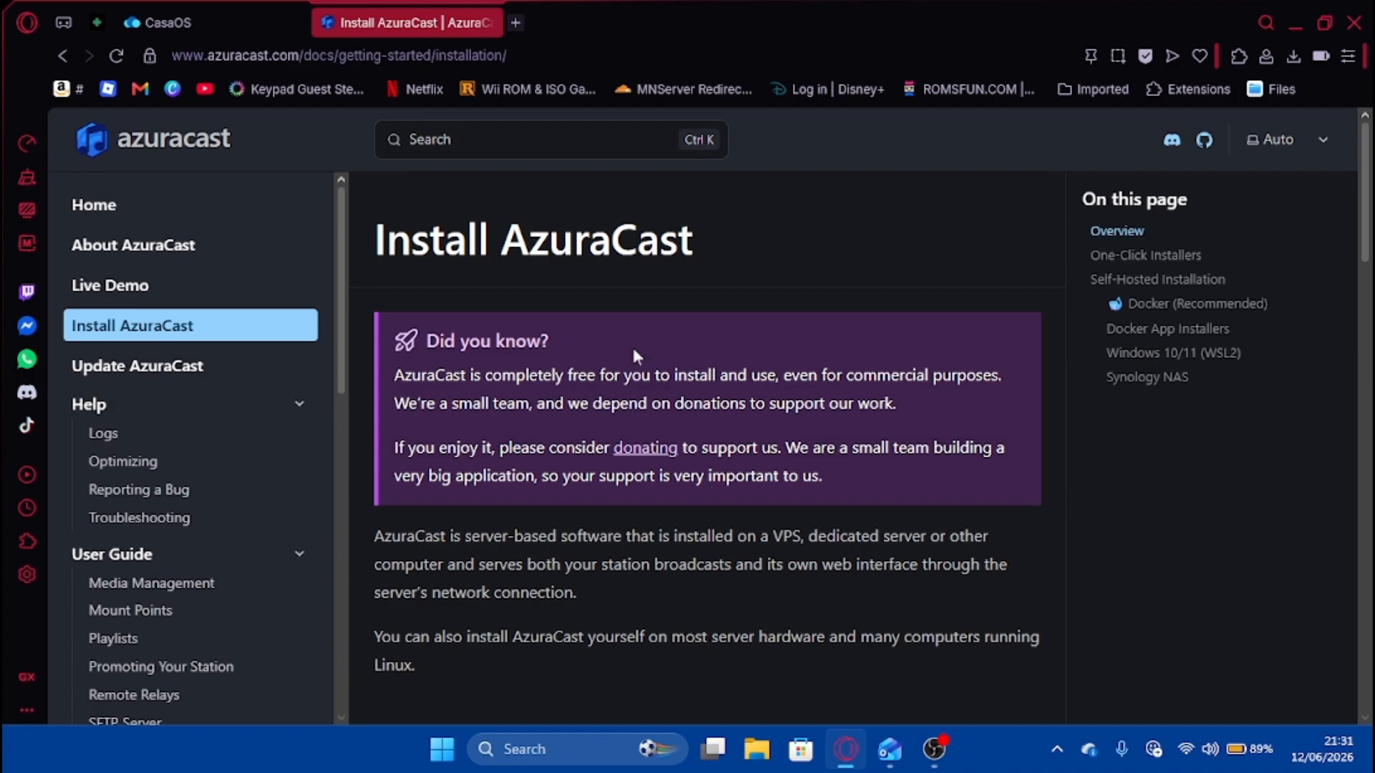
# Open the Install AzuraCast with Docker guide at its Installing commands, then bring up Windows search.
pyautogui.scroll(-7, 663, 384)
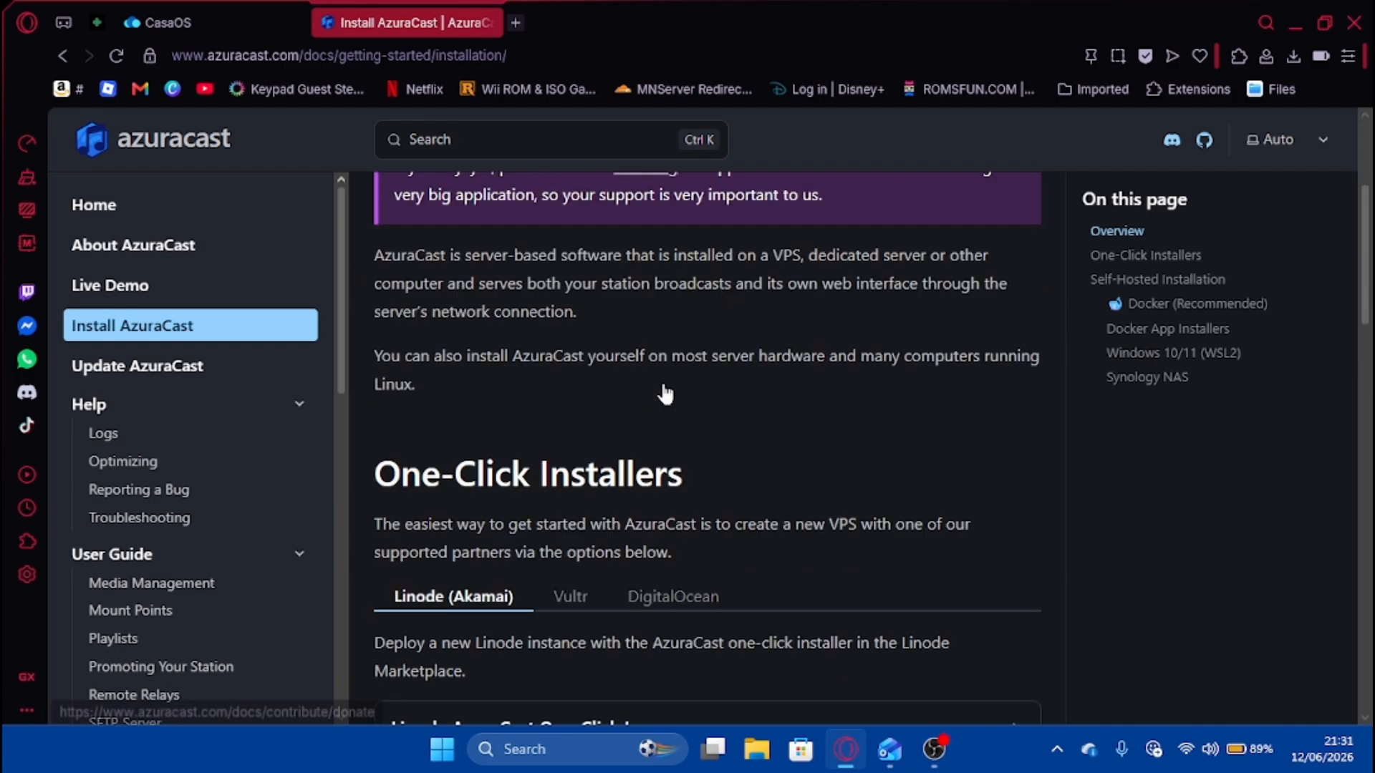
pyautogui.scroll(-6, 594, 476)
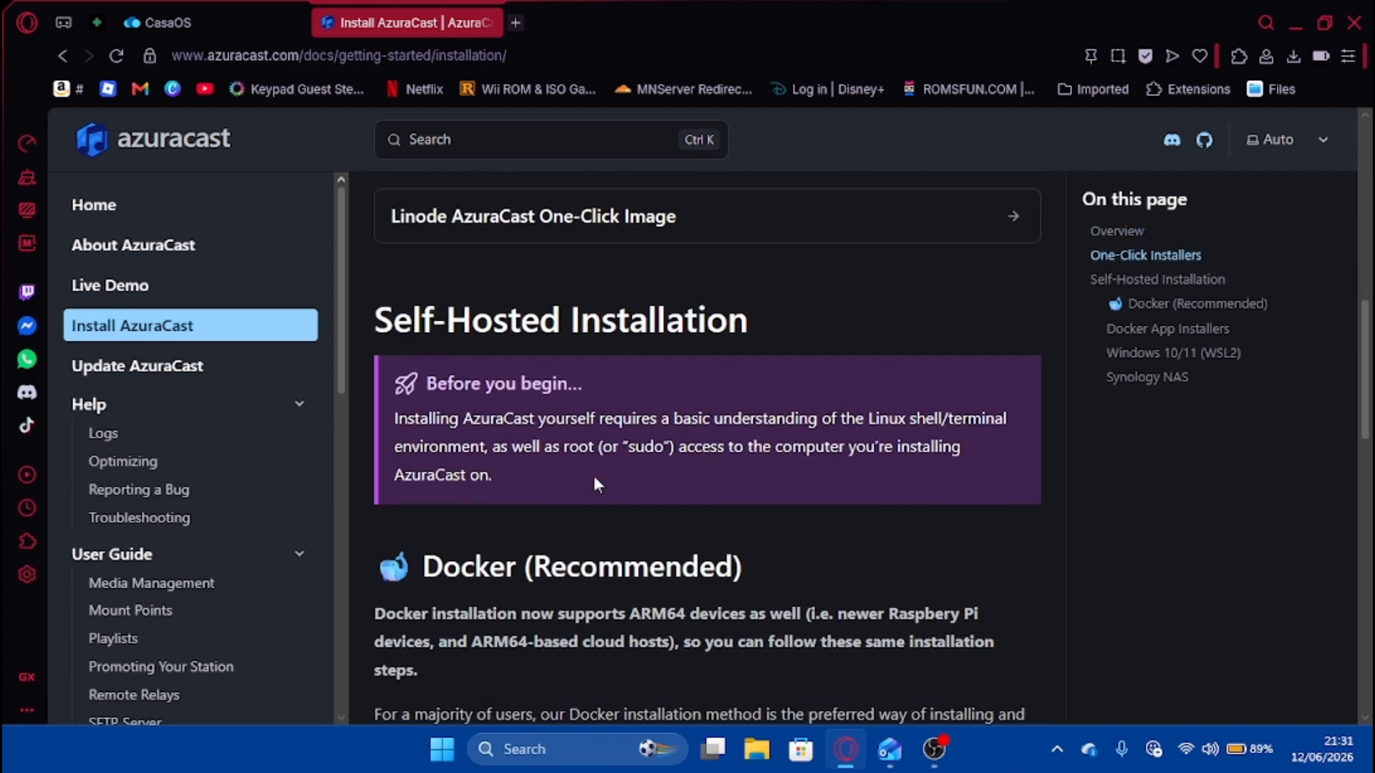
pyautogui.scroll(-10, 594, 481)
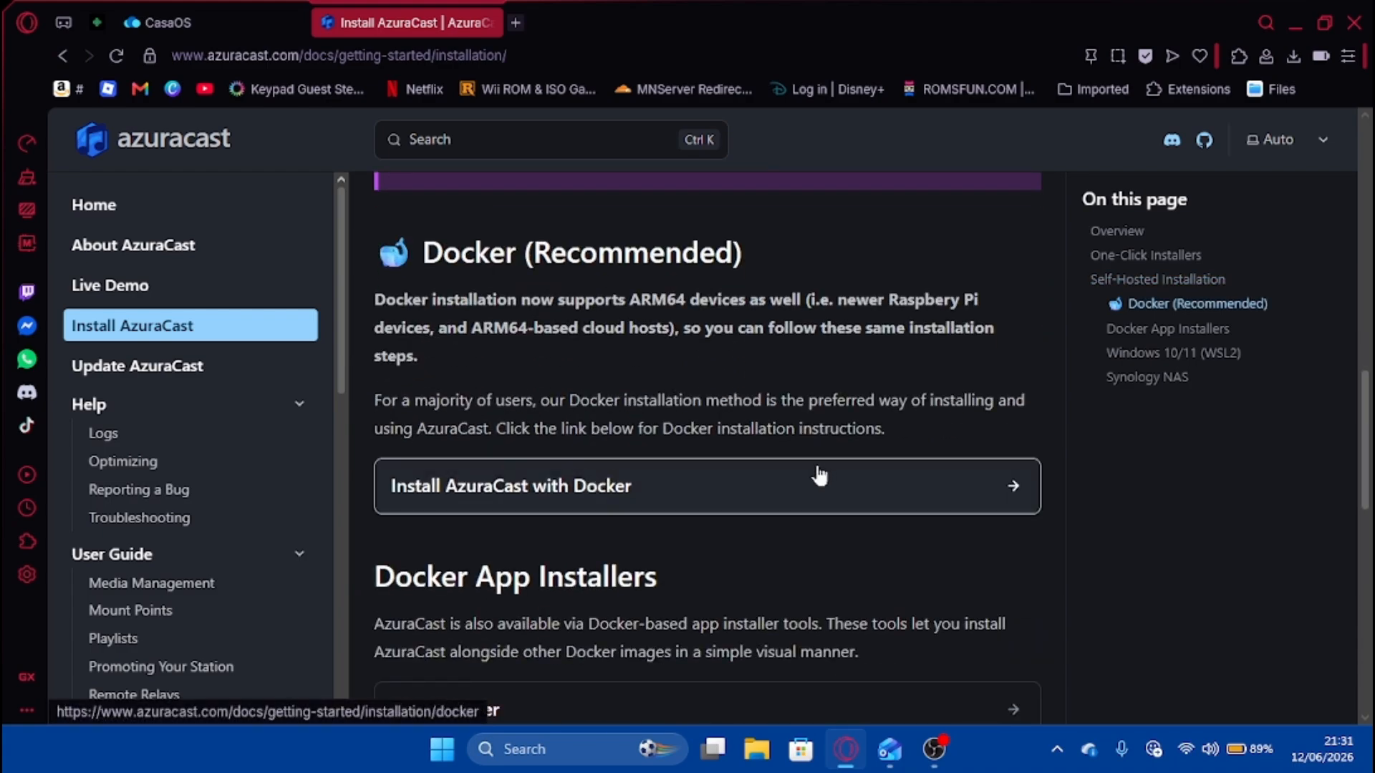
pyautogui.scroll(-4, 639, 429)
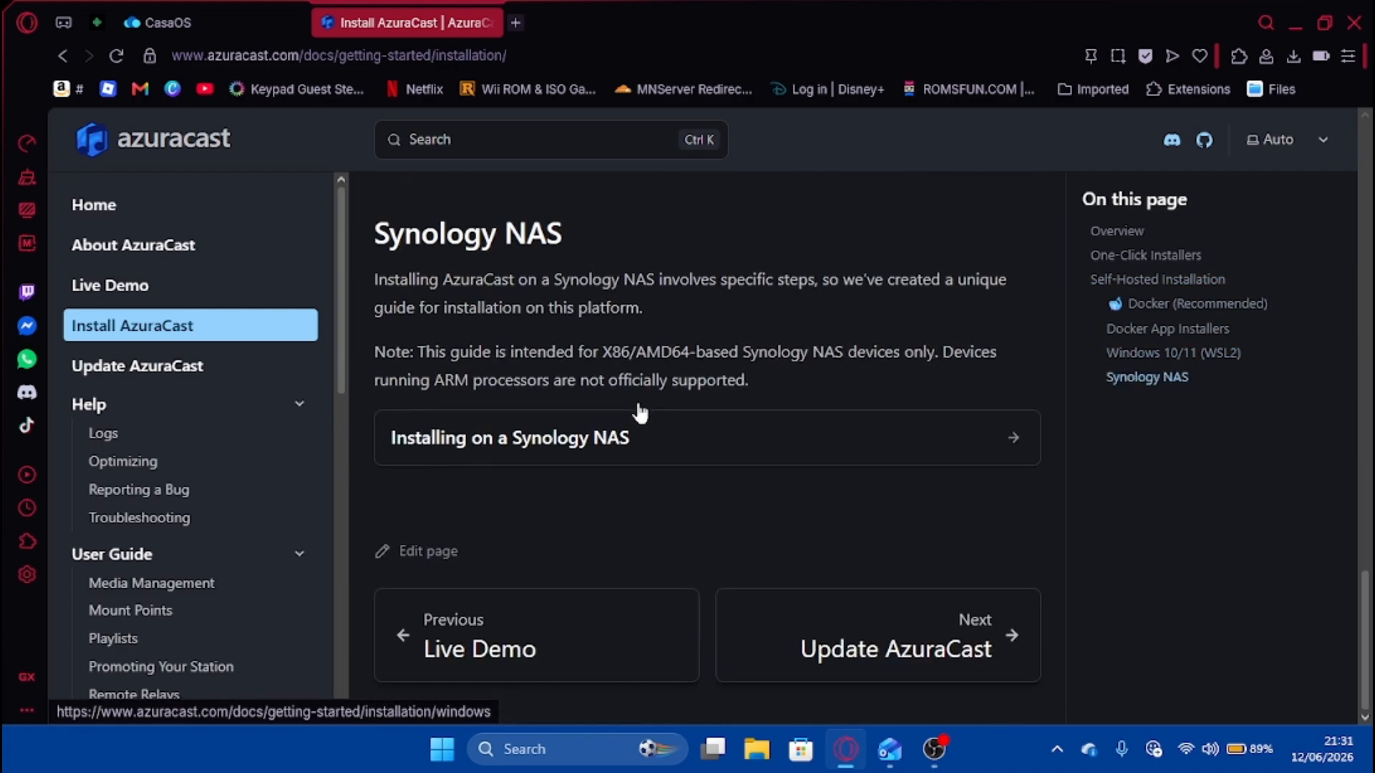
pyautogui.scroll(10, 685, 495)
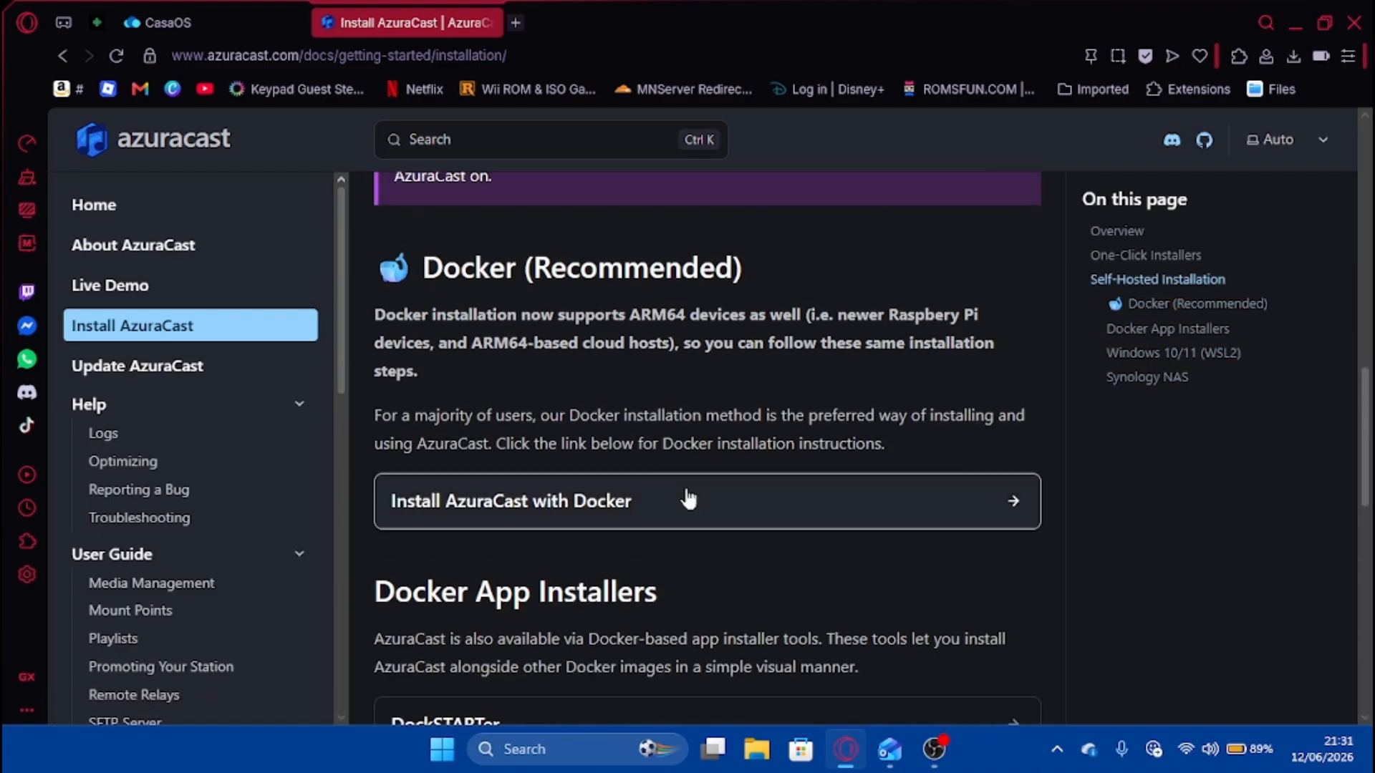
pyautogui.scroll(5, 620, 401)
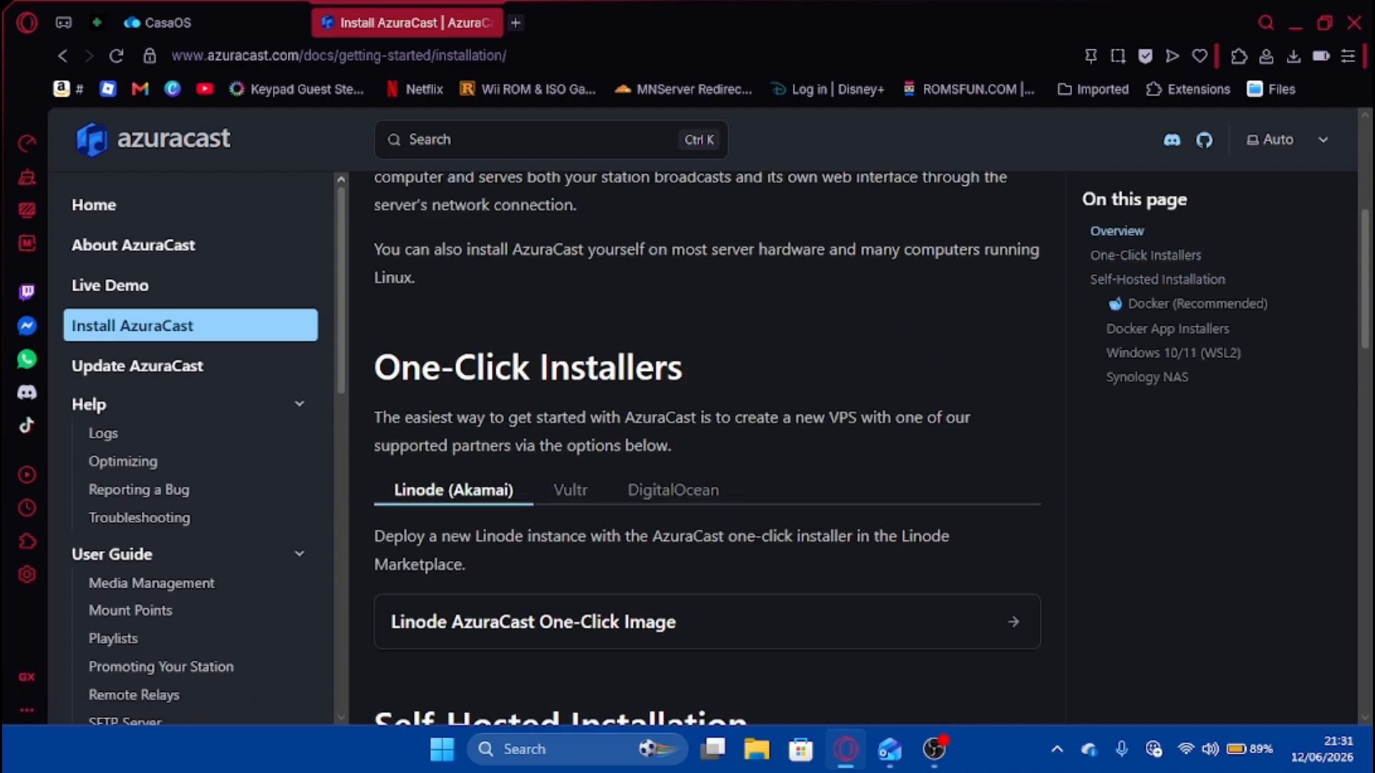
pyautogui.scroll(-9, 620, 430)
pyautogui.click(644, 495)
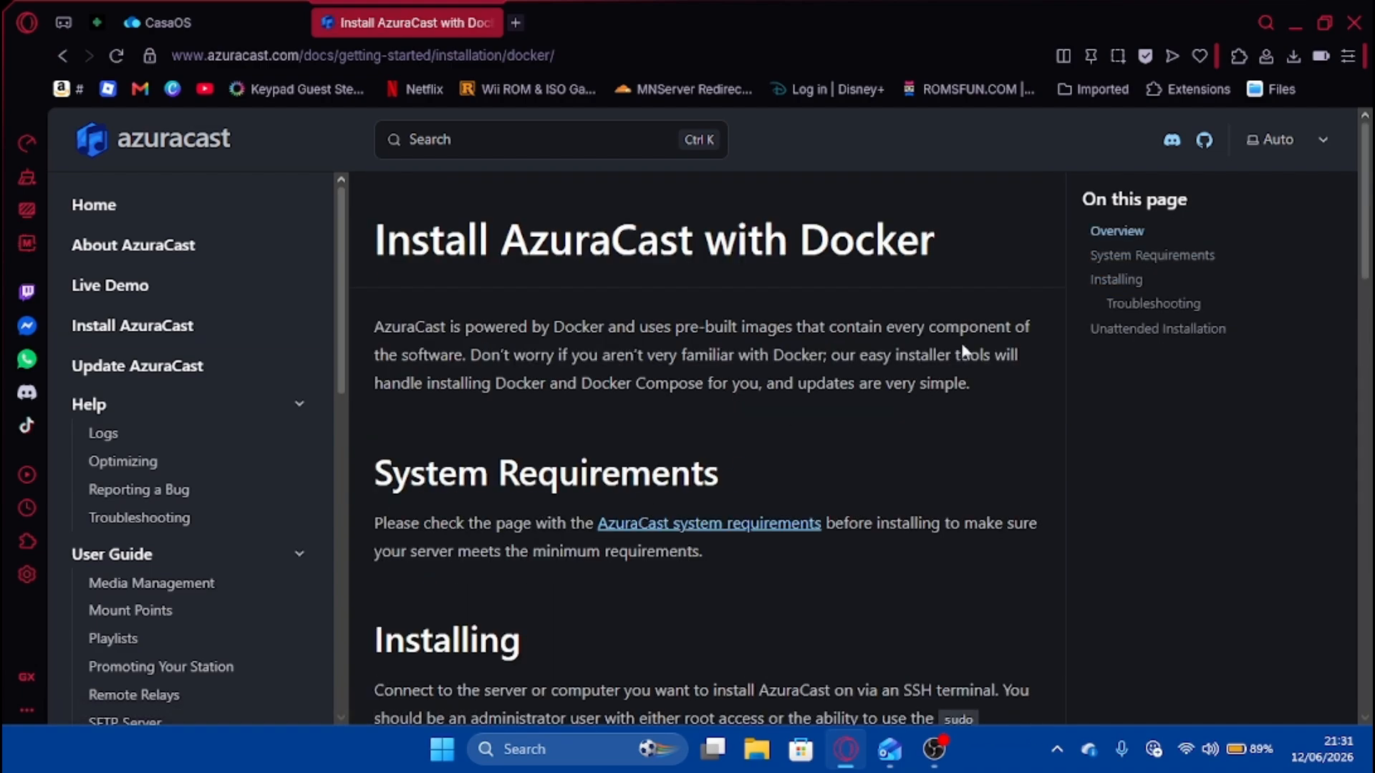
pyautogui.scroll(-3, 819, 435)
pyautogui.scroll(-4, 820, 435)
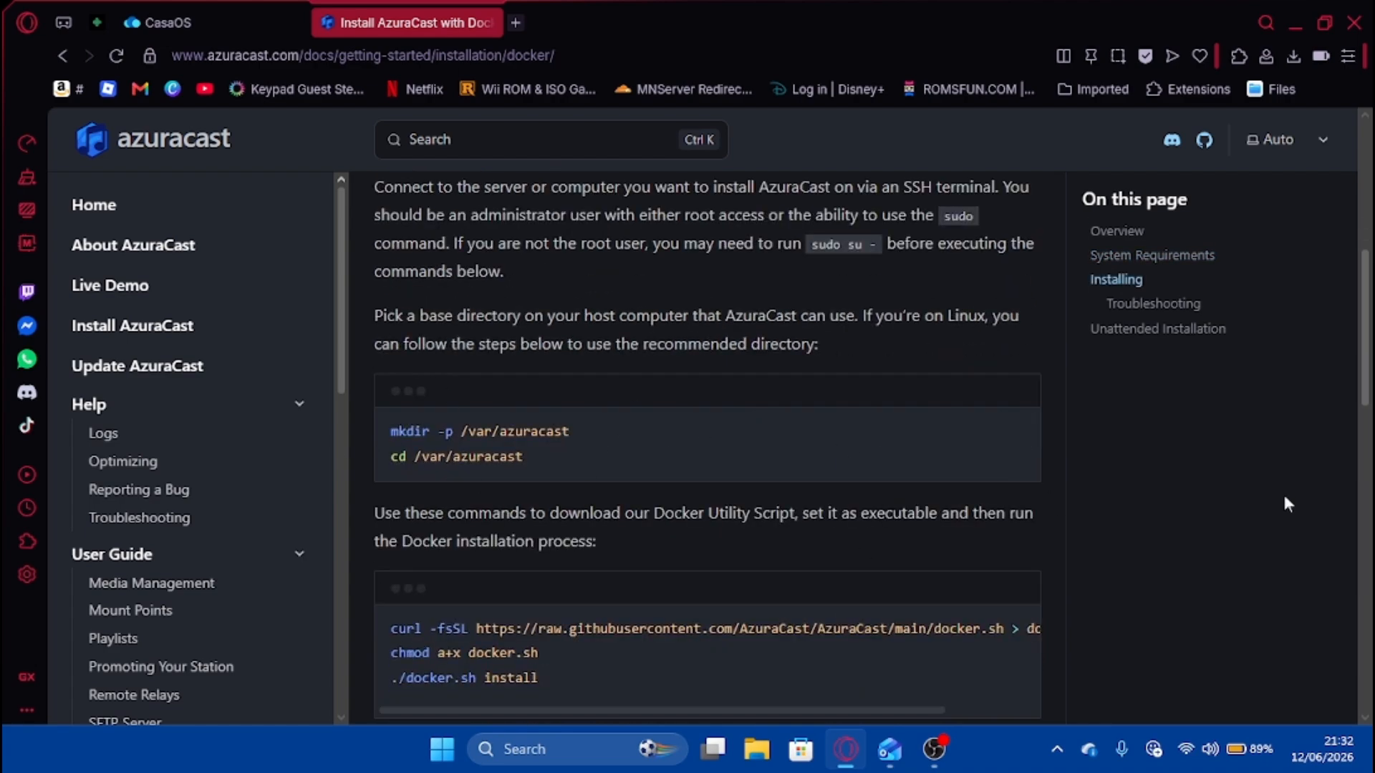
pyautogui.press('super')
pyautogui.write('ter')
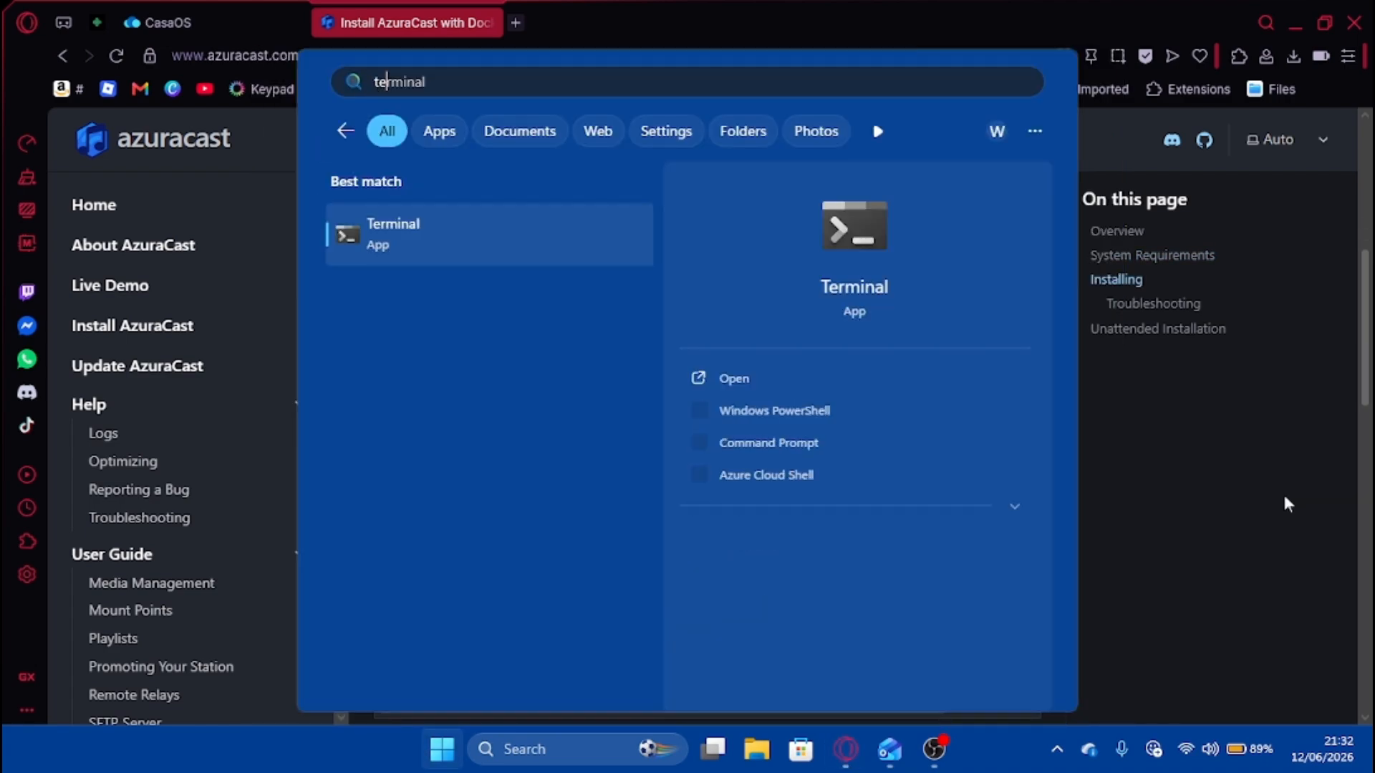
pyautogui.click(510, 250)
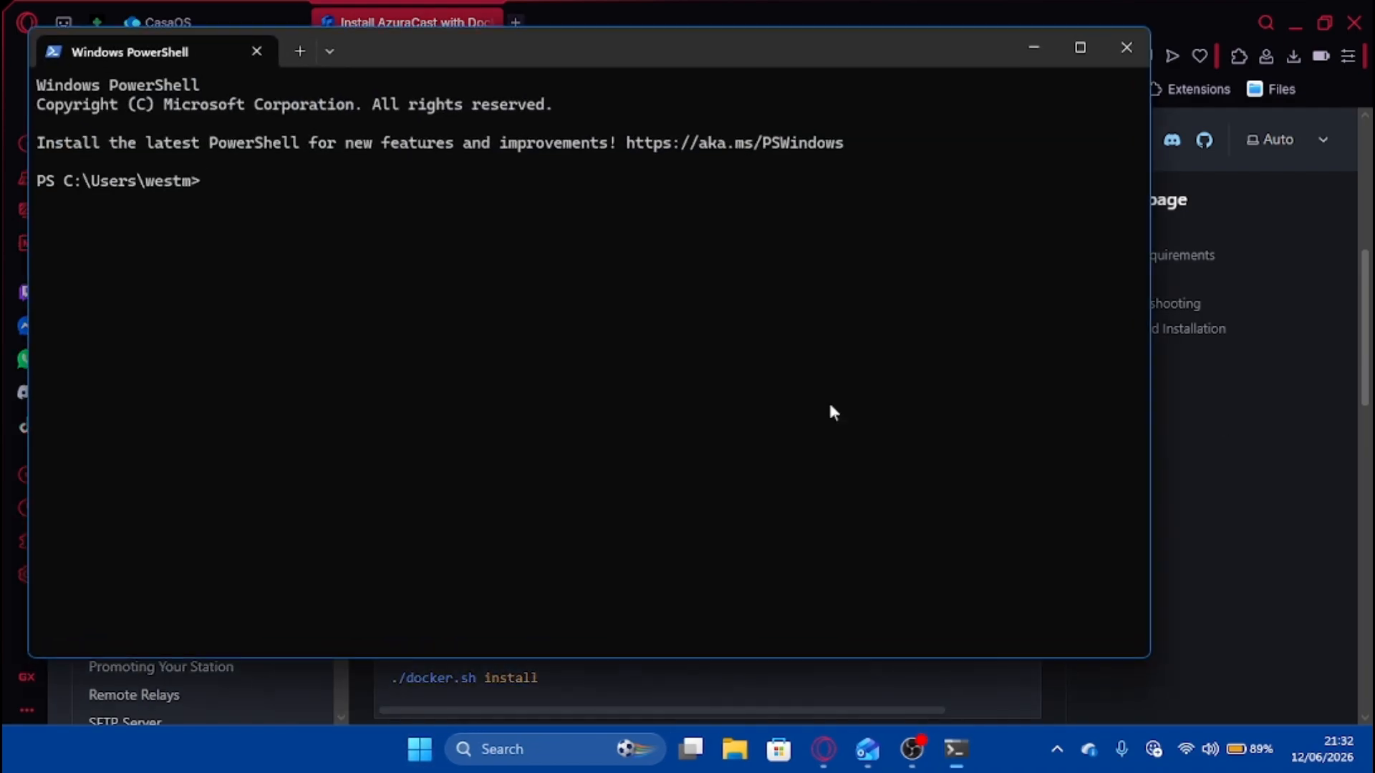
pyautogui.moveTo(591, 54); pyautogui.dragTo(657, 108)
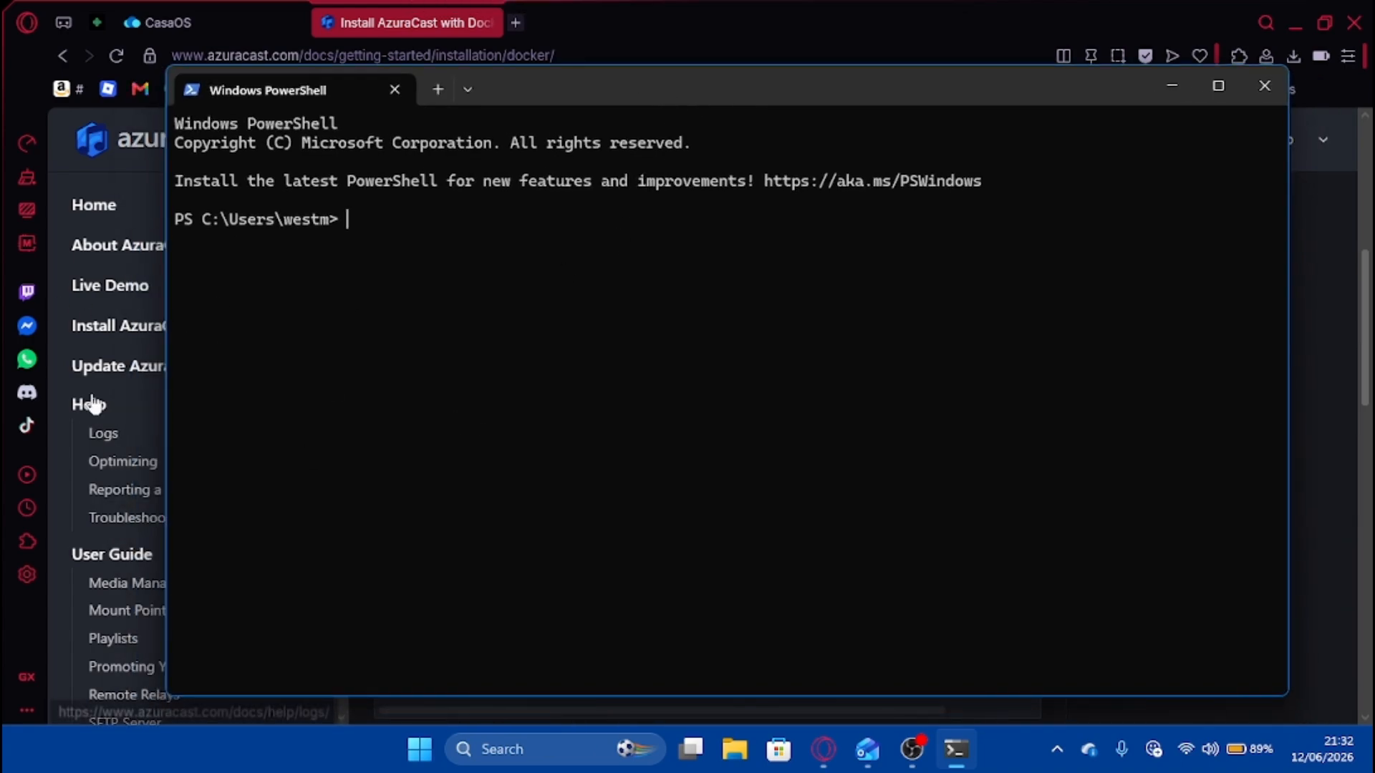
pyautogui.write('ssh root@')
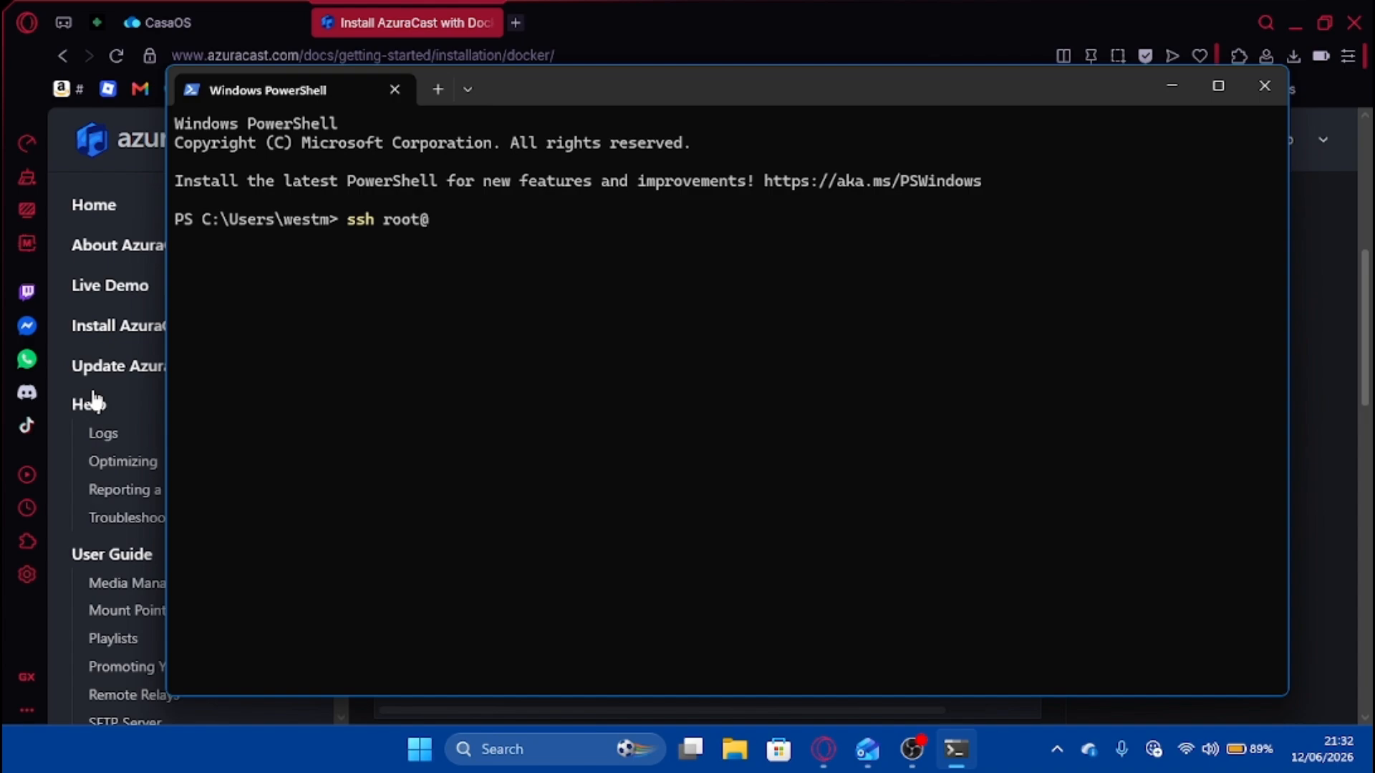
pyautogui.write('192.168.7.102')
pyautogui.press('Return')
# After the root login fails, abort it and log in over SSH as the regular user.
pyautogui.press('capslock')
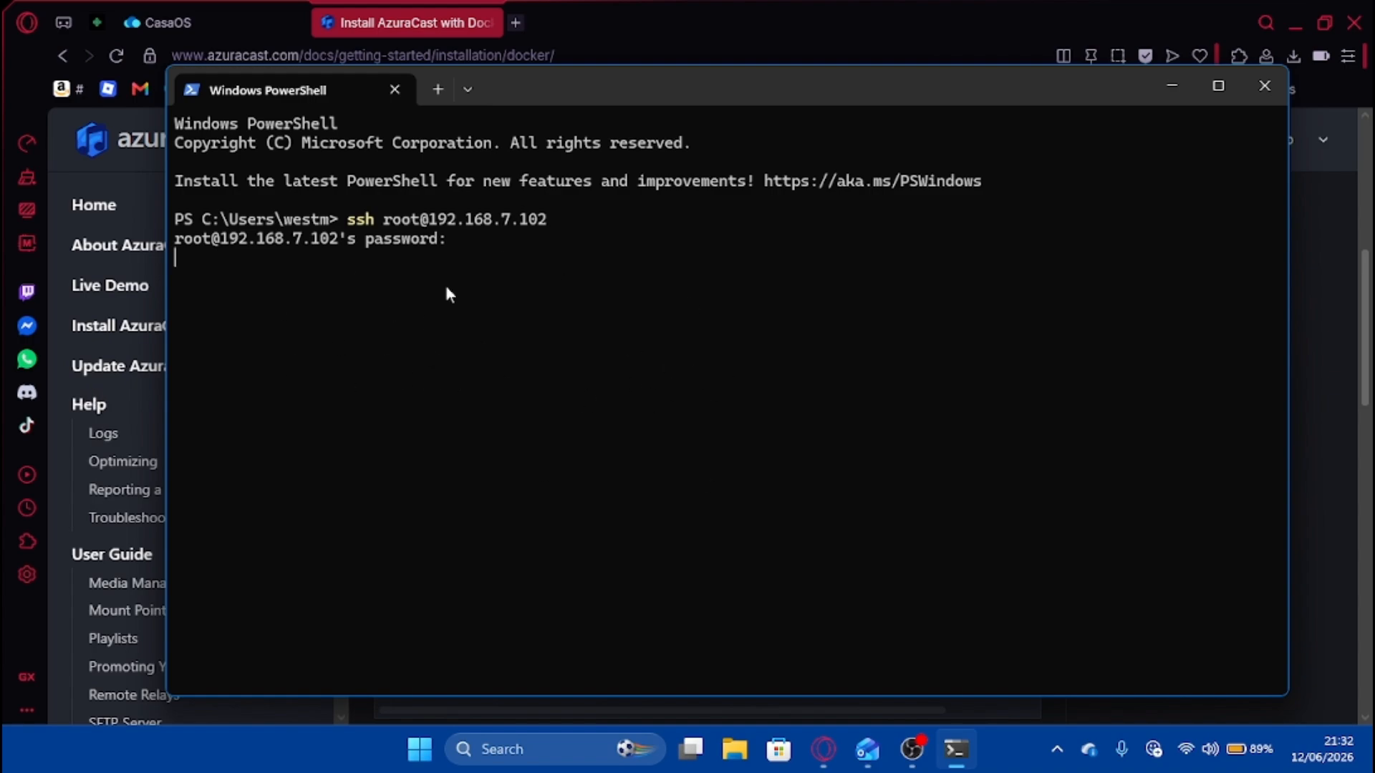
pyautogui.press('Return')
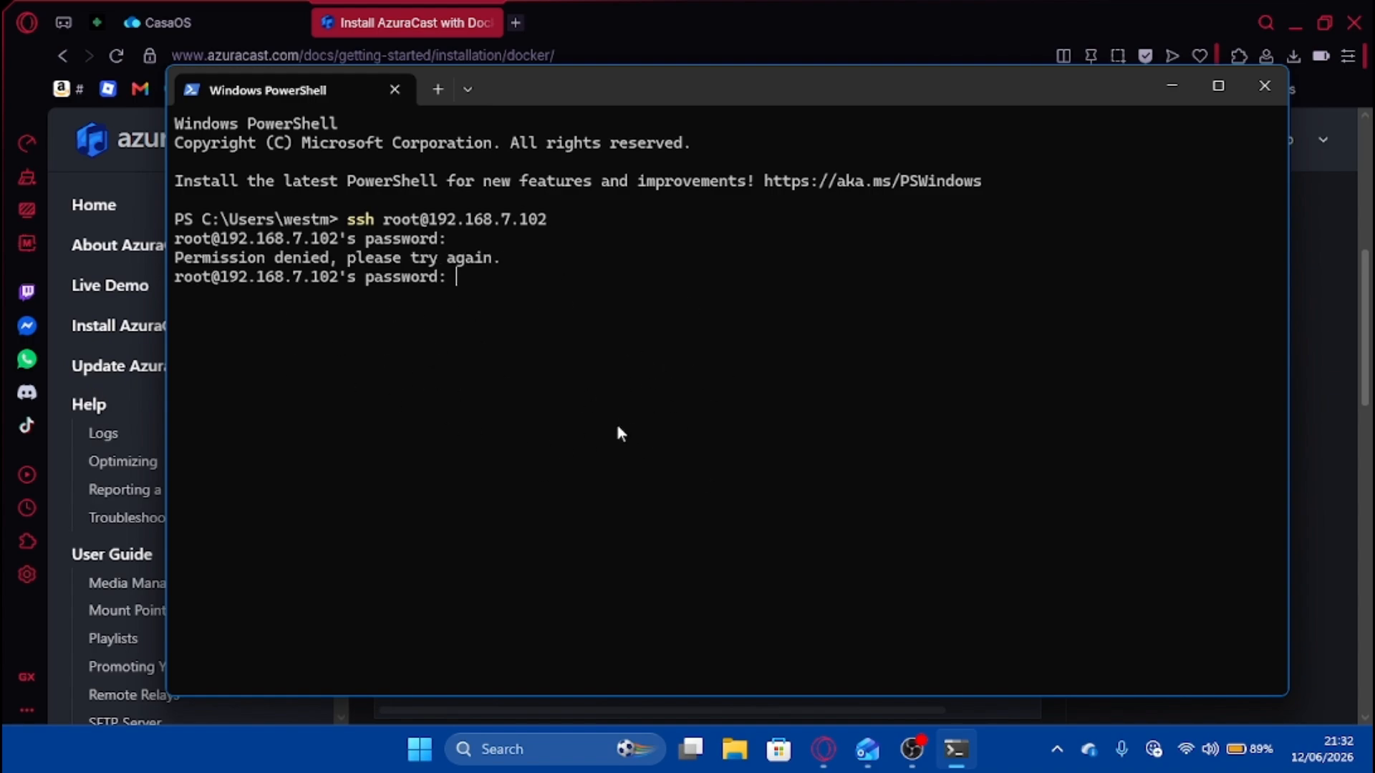
pyautogui.hotkey('ctrl', 'c')
pyautogui.press('Up')
pyautogui.press('Up')
pyautogui.press('Left')
pyautogui.press('Left')
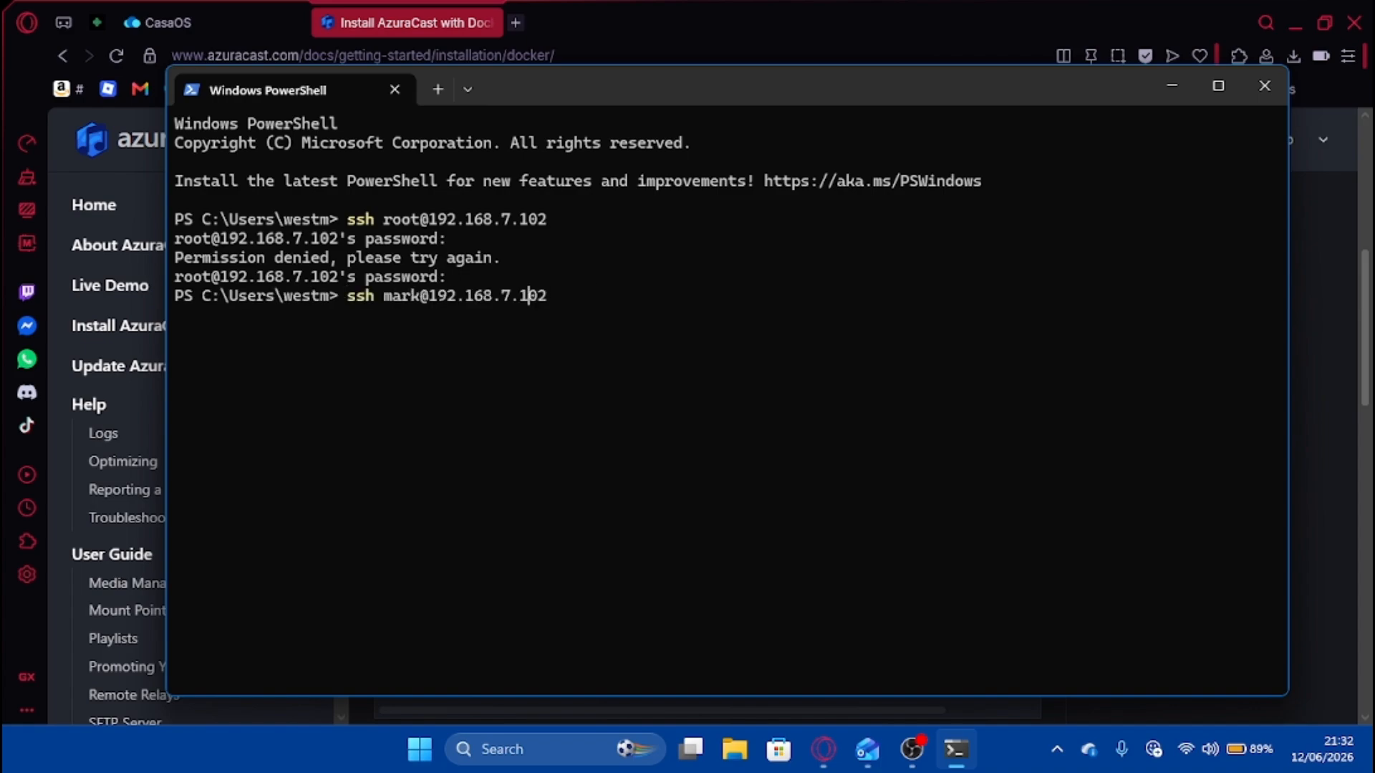
pyautogui.press('Right')
pyautogui.press('Right')
pyautogui.press('Return')
pyautogui.press('capslock')
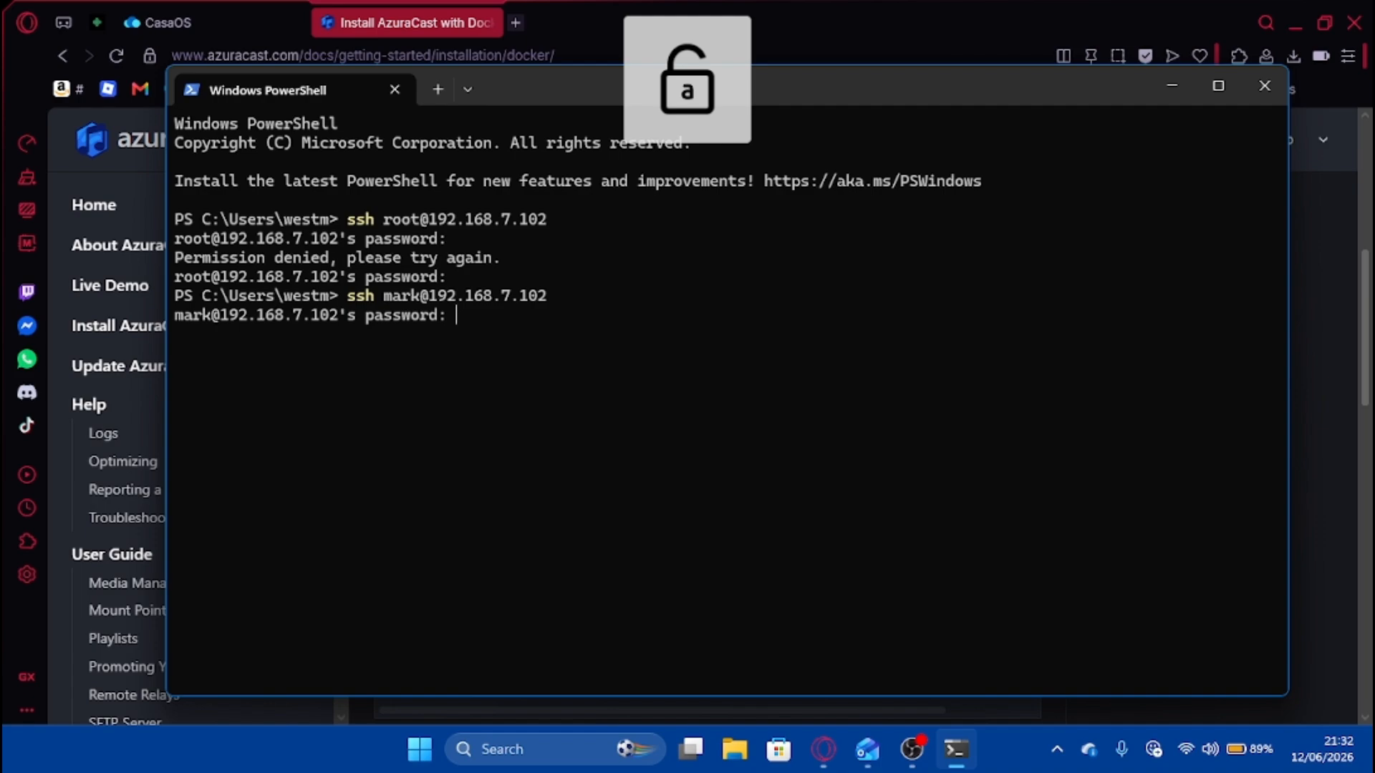
pyautogui.press('Return')
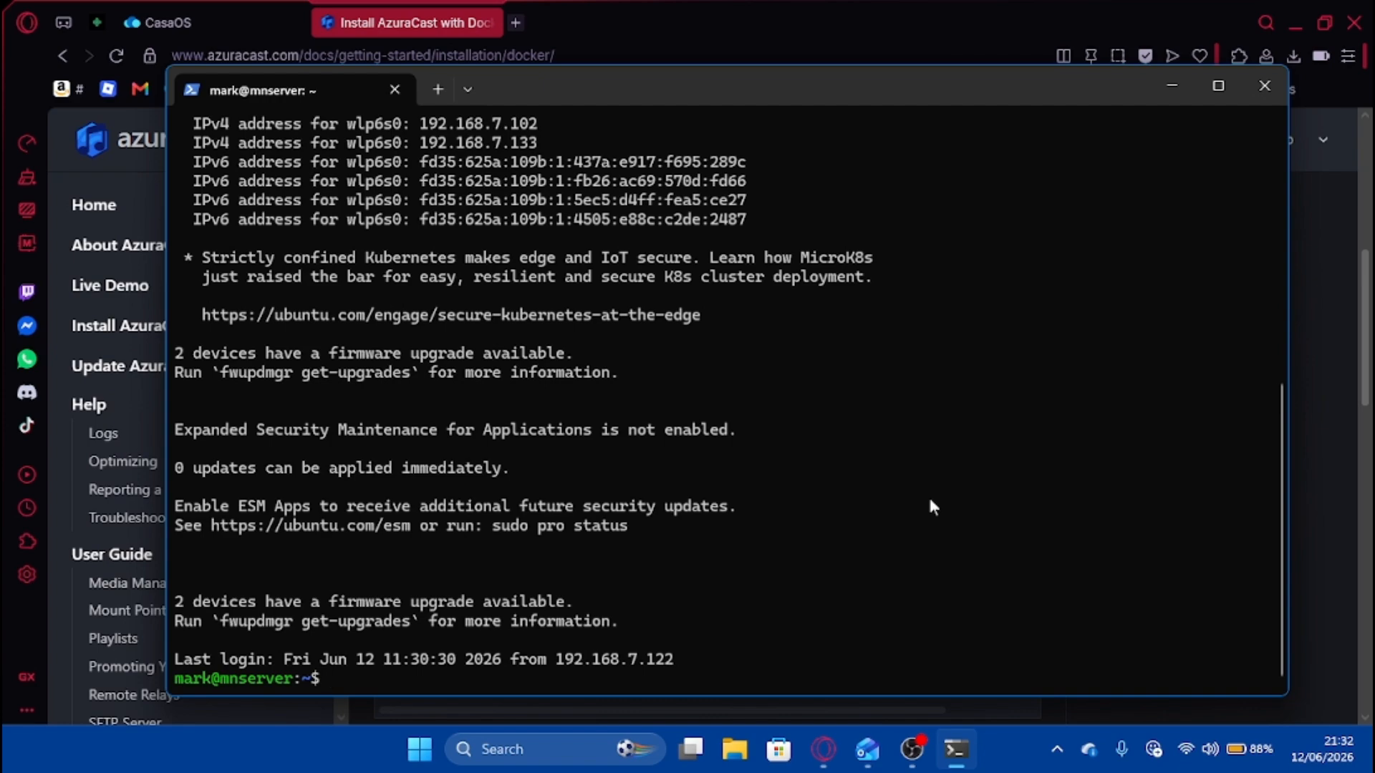
# Copy the guide's mkdir and cd commands and run them in the terminal.
pyautogui.click(1333, 469)
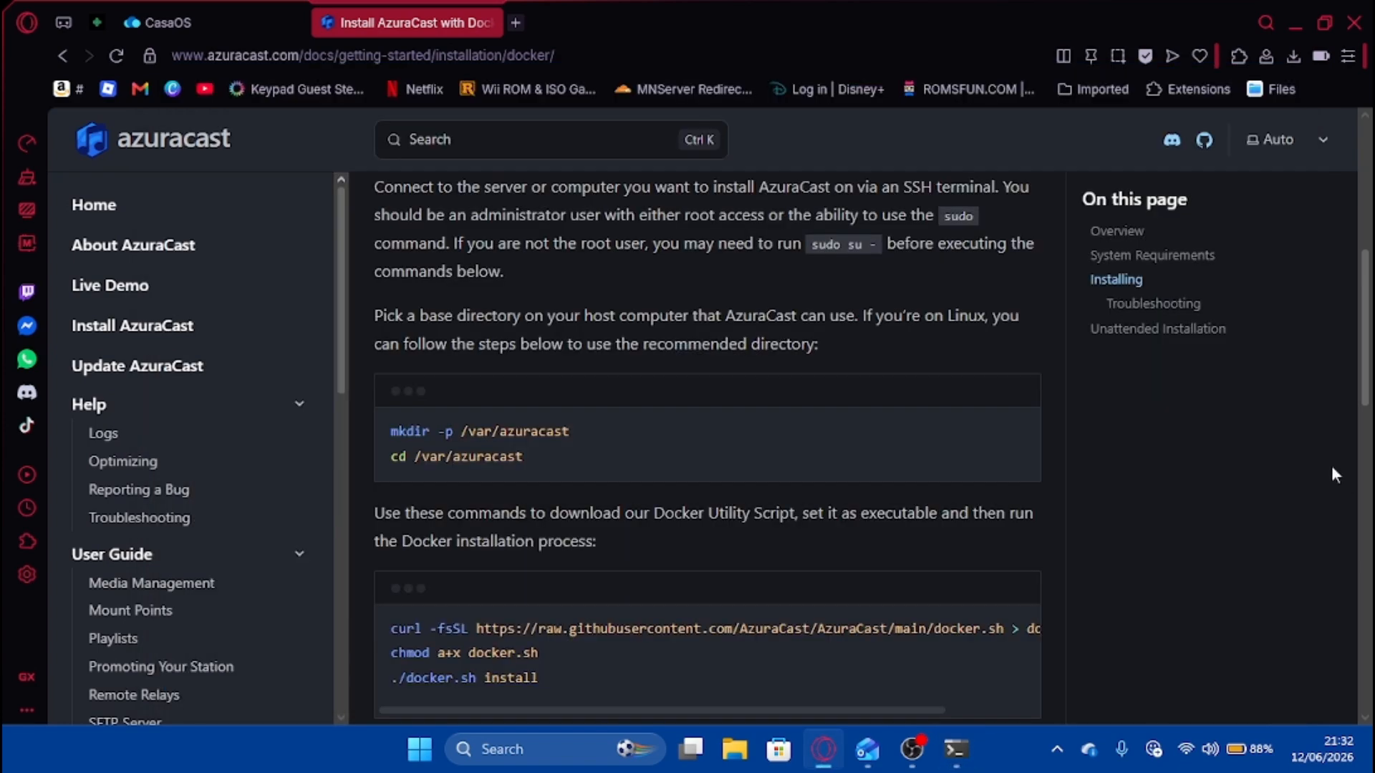
pyautogui.scroll(-2, 693, 386)
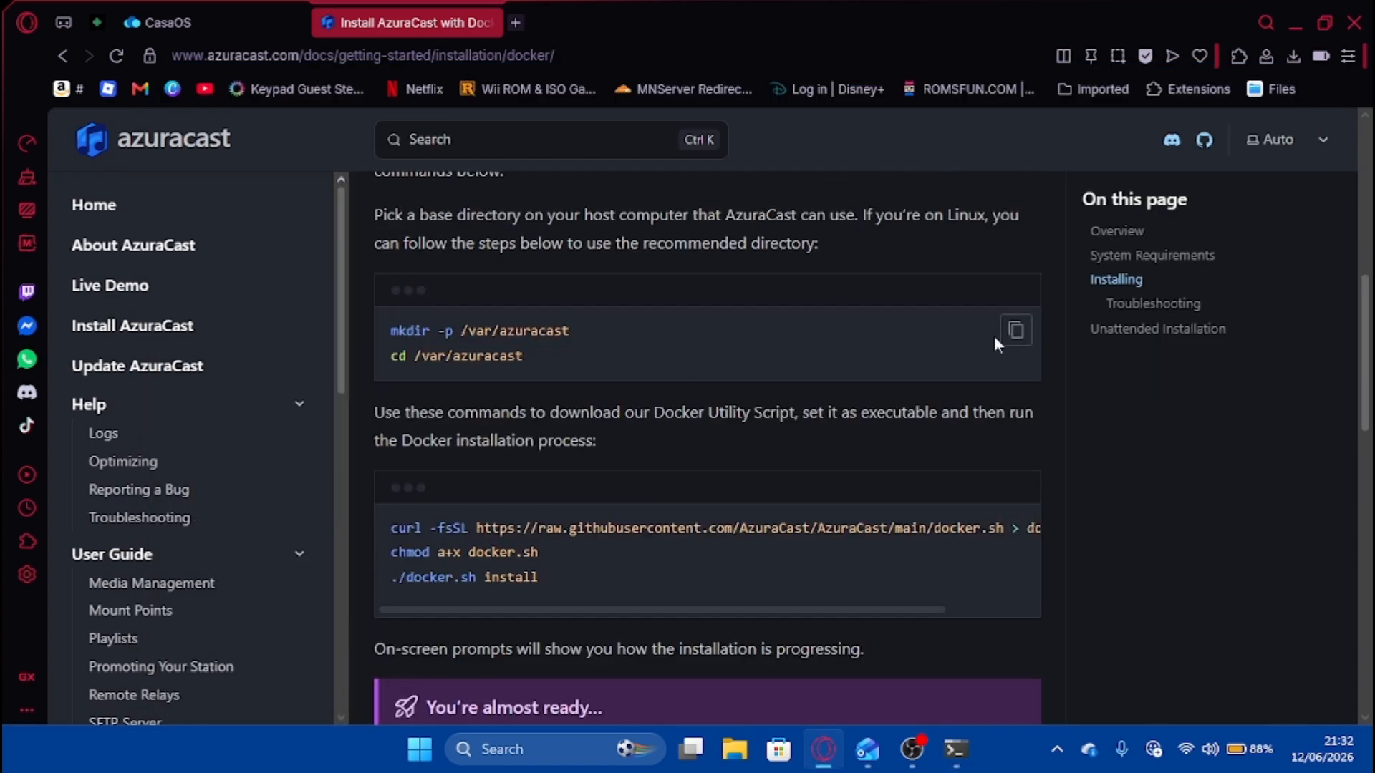
pyautogui.click(1016, 329)
pyautogui.click(956, 749)
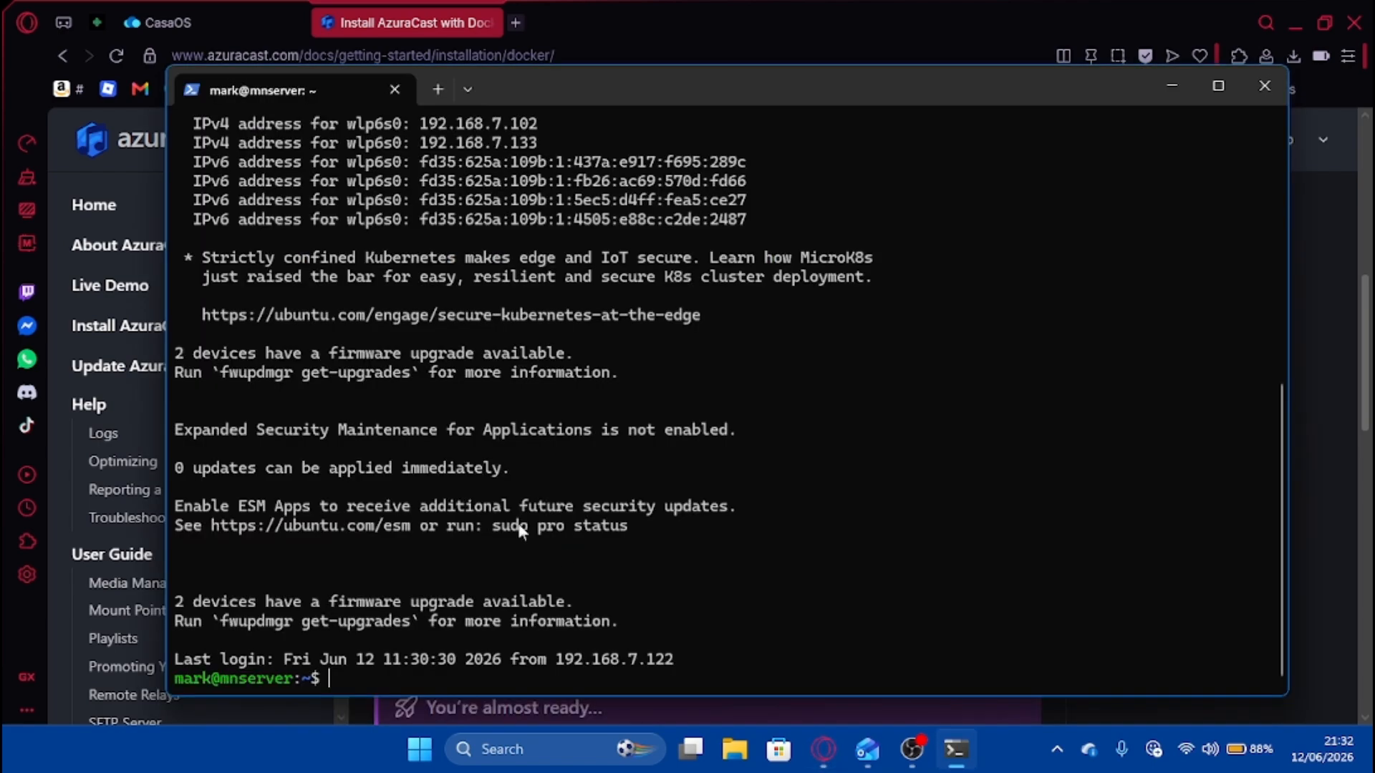
pyautogui.hotkey('ctrl', 'v')
pyautogui.press('Return')
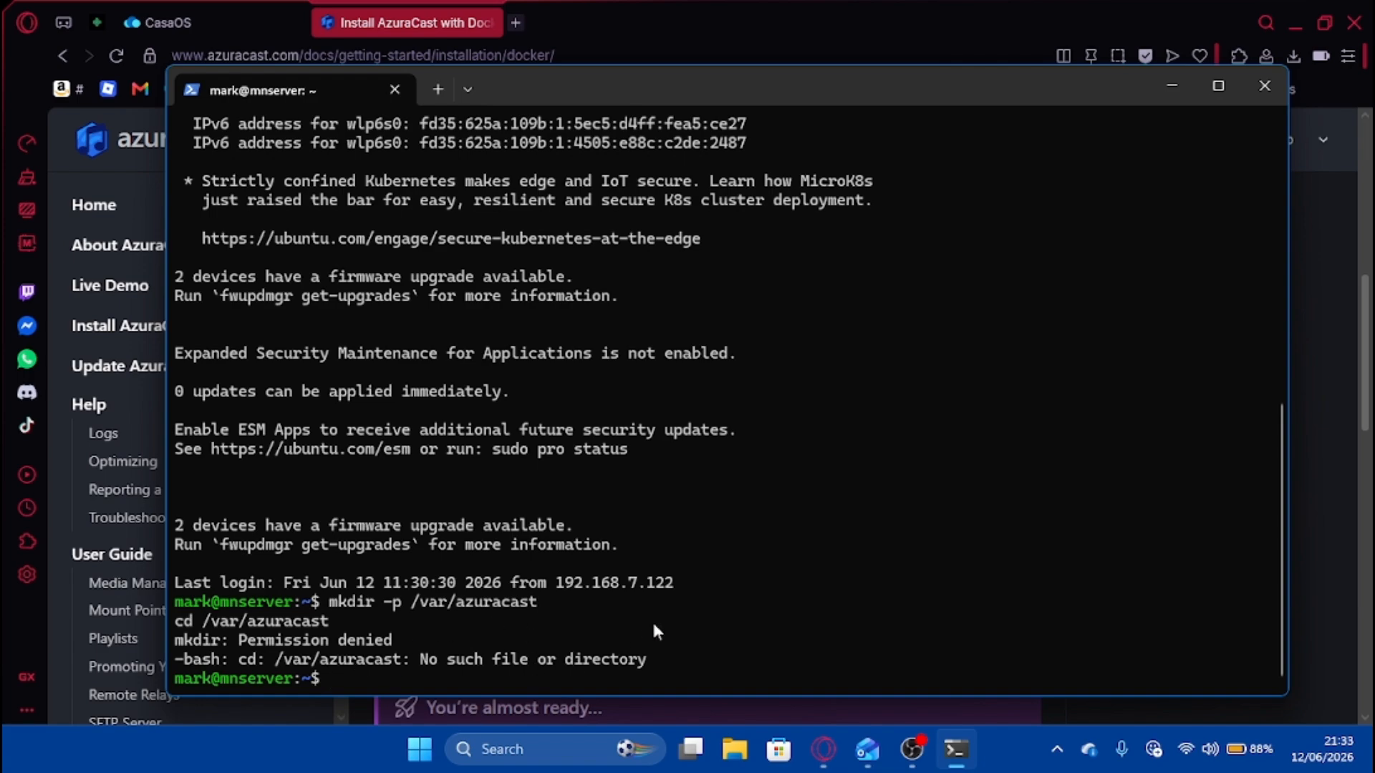
# Become root with sudo -i and rerun the commands to create and enter /var/azuracast.
pyautogui.write('sudo -i')
pyautogui.press('Return')
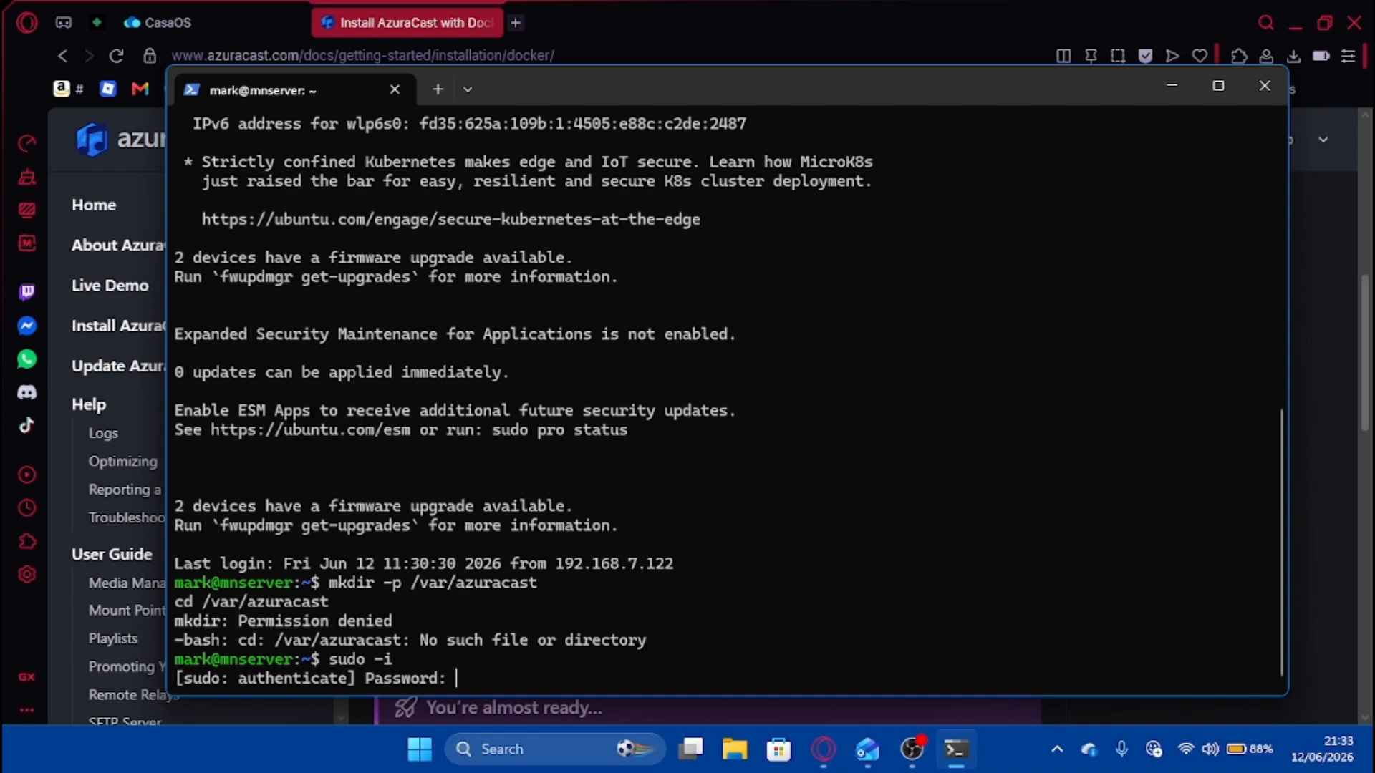
pyautogui.press('Return')
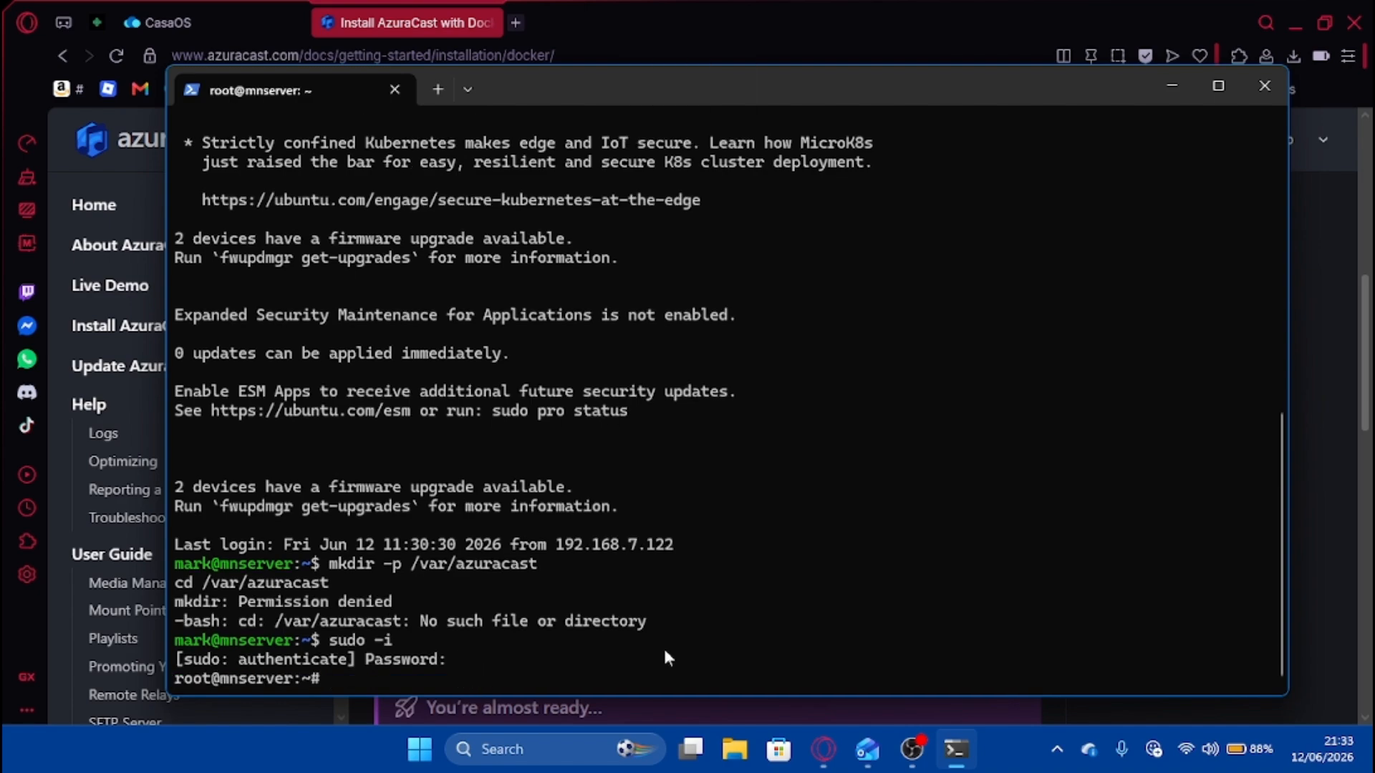
pyautogui.rightClick(649, 646)
pyautogui.press('Return')
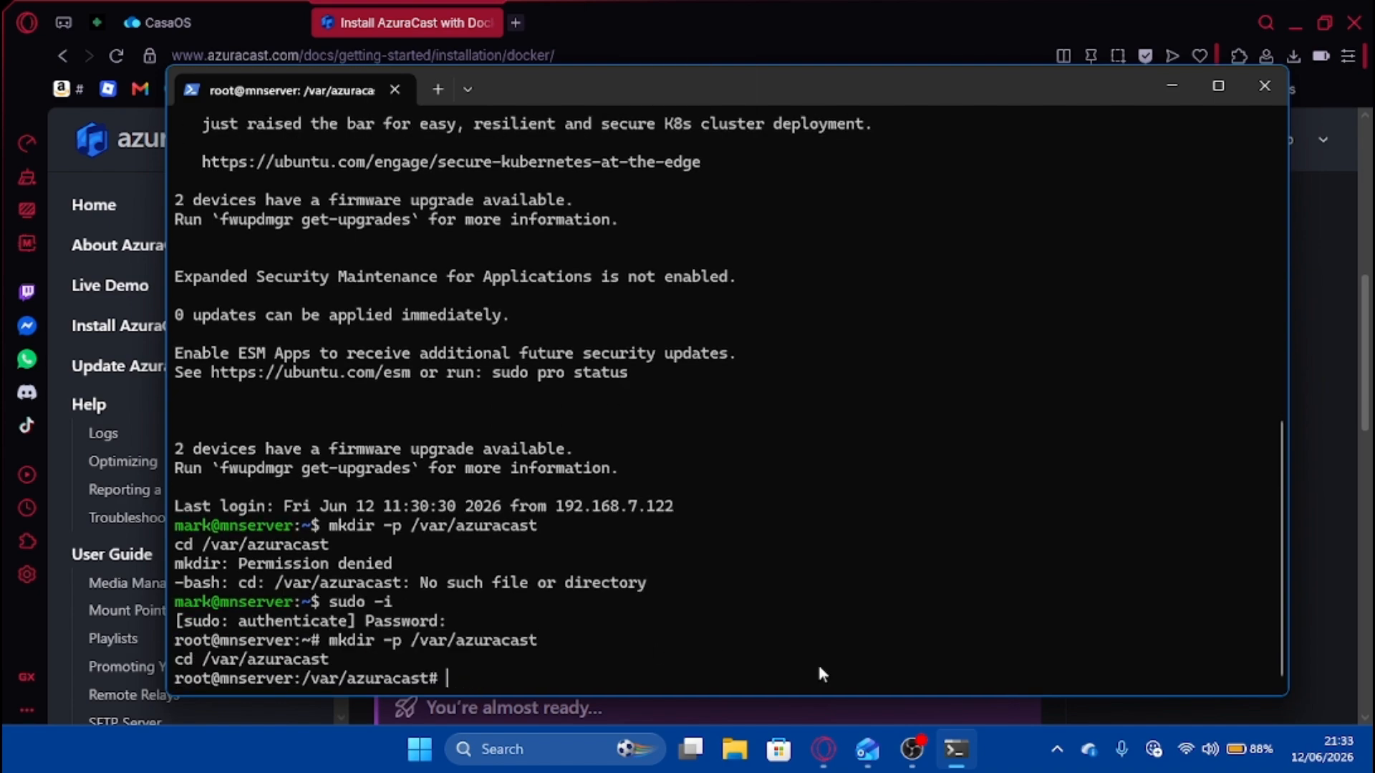
# Run the curl, chmod and ./docker.sh install commands, answering n to stay on Rolling Release.
pyautogui.click(1098, 716)
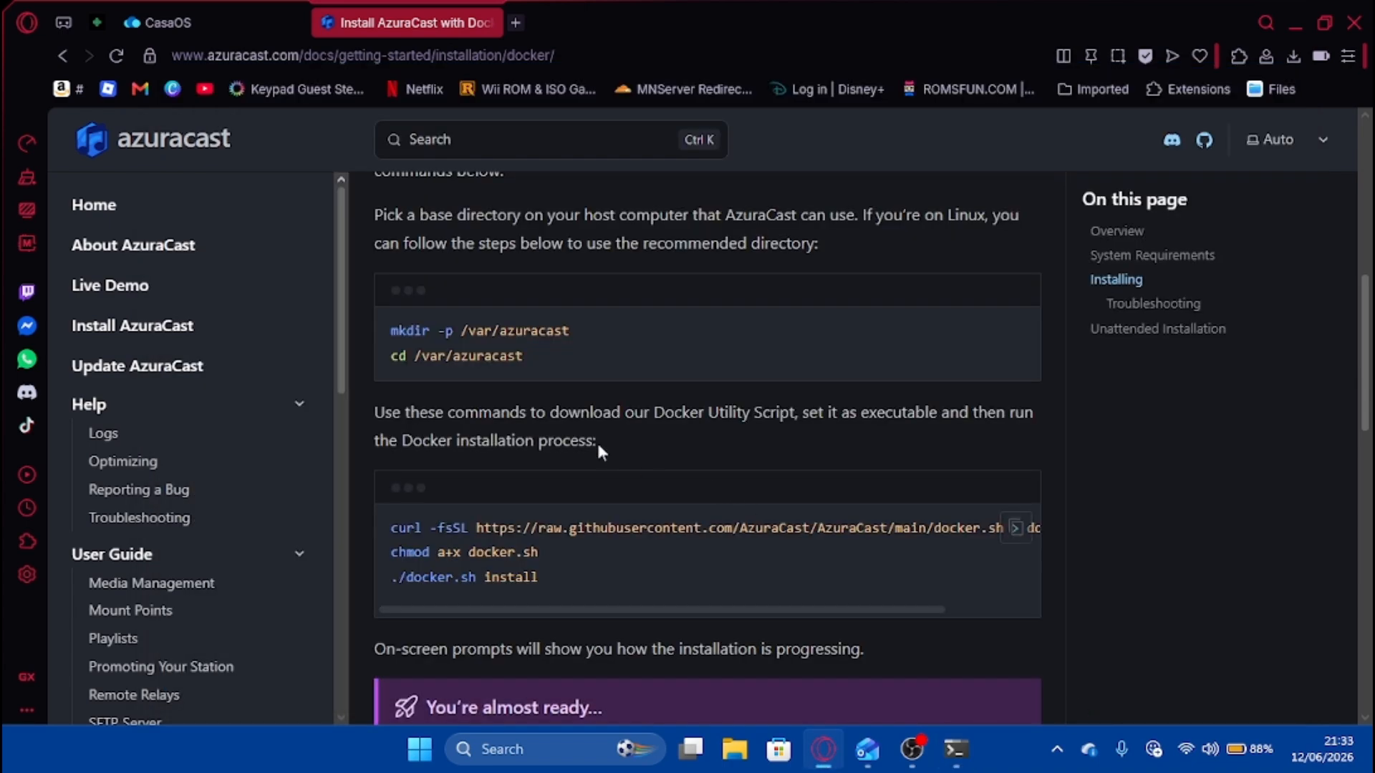
pyautogui.click(1015, 529)
pyautogui.click(957, 749)
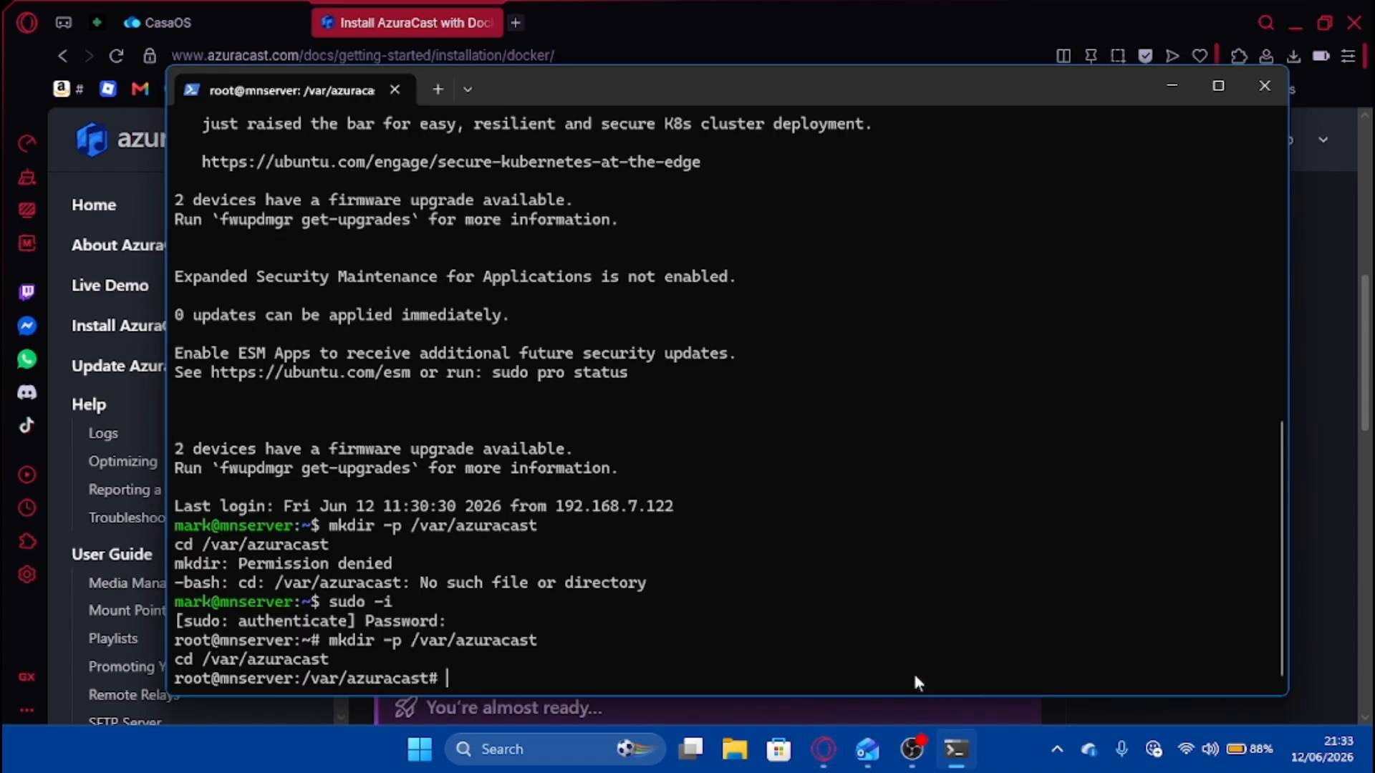
pyautogui.rightClick(916, 677)
pyautogui.press('Return')
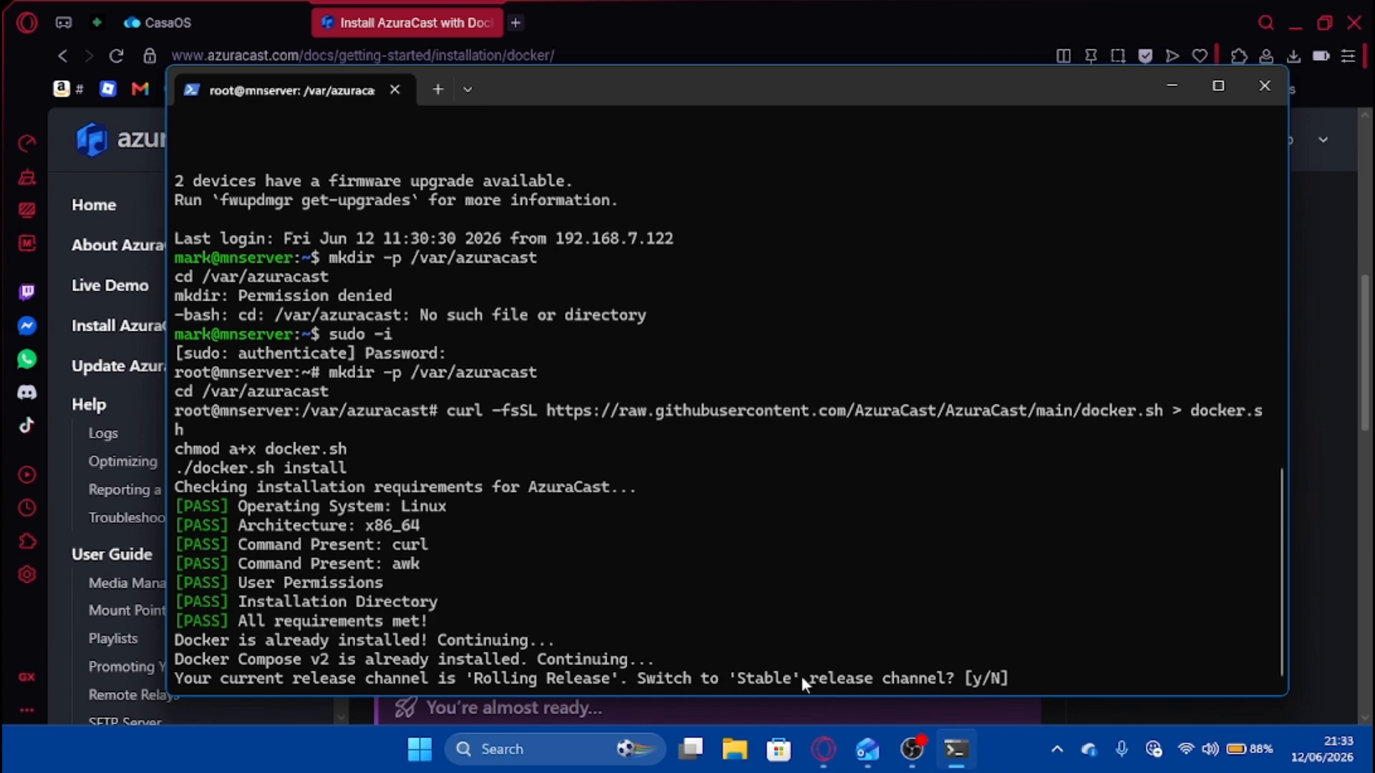
pyautogui.write('mn')
pyautogui.press('BackSpace')
pyautogui.press('BackSpace')
pyautogui.write('n')
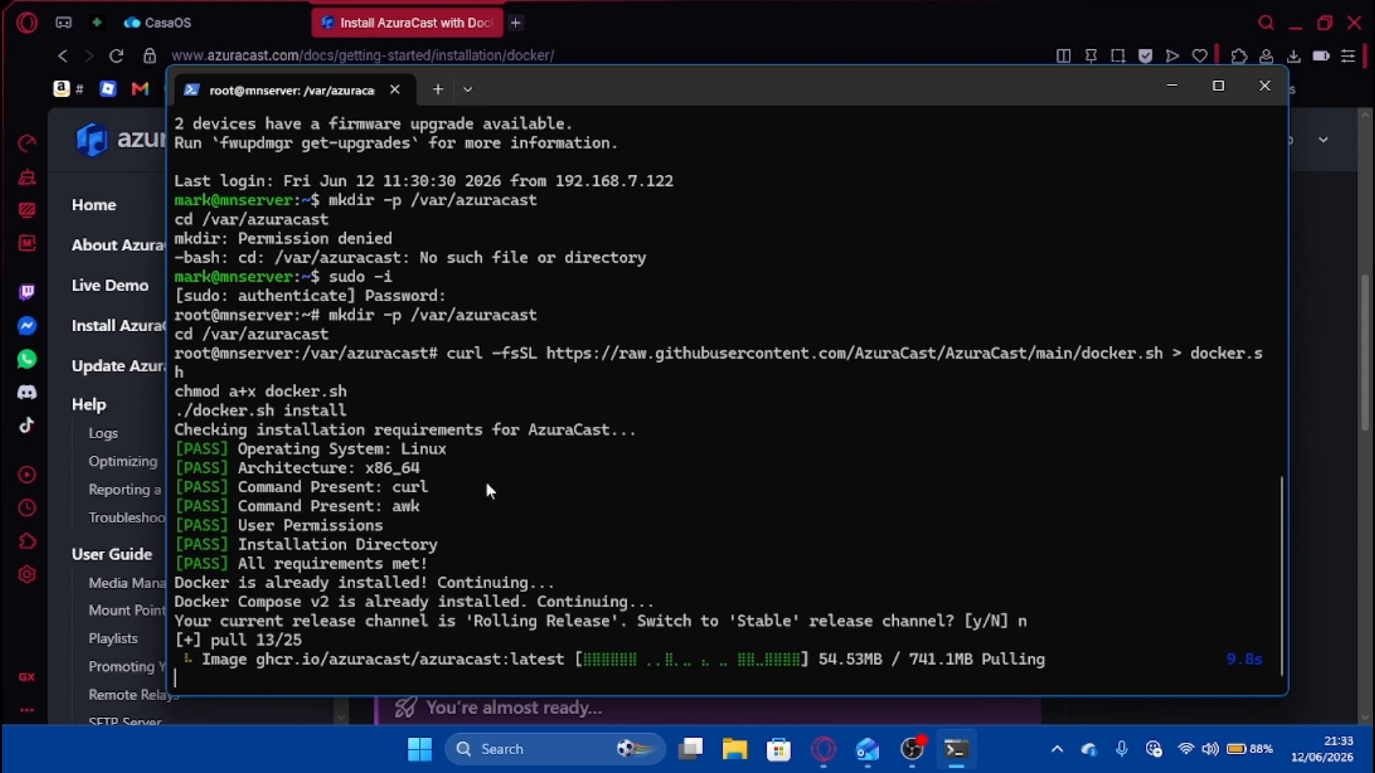
# Stop the OBS screen recording while the image downloads, then return to the terminal.
pyautogui.click(899, 751)
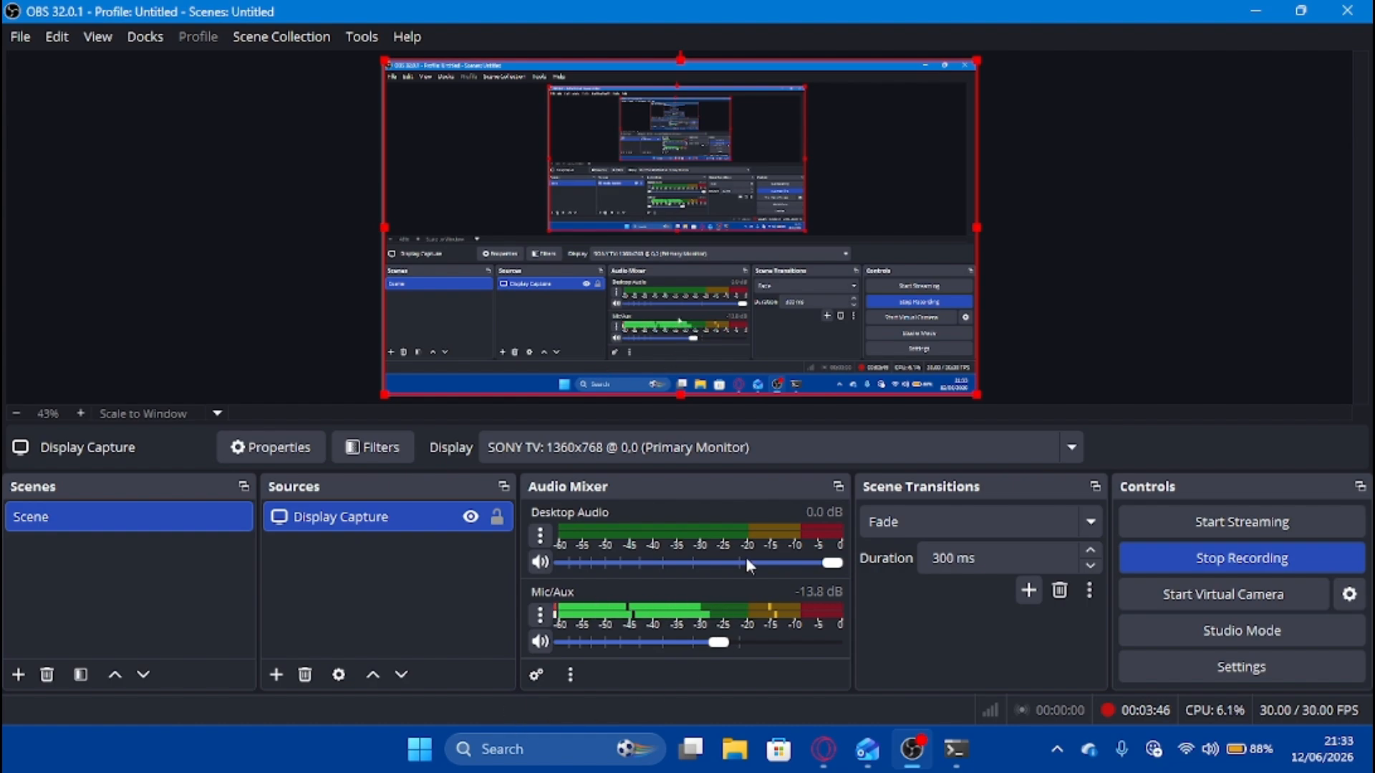
pyautogui.click(1255, 11)
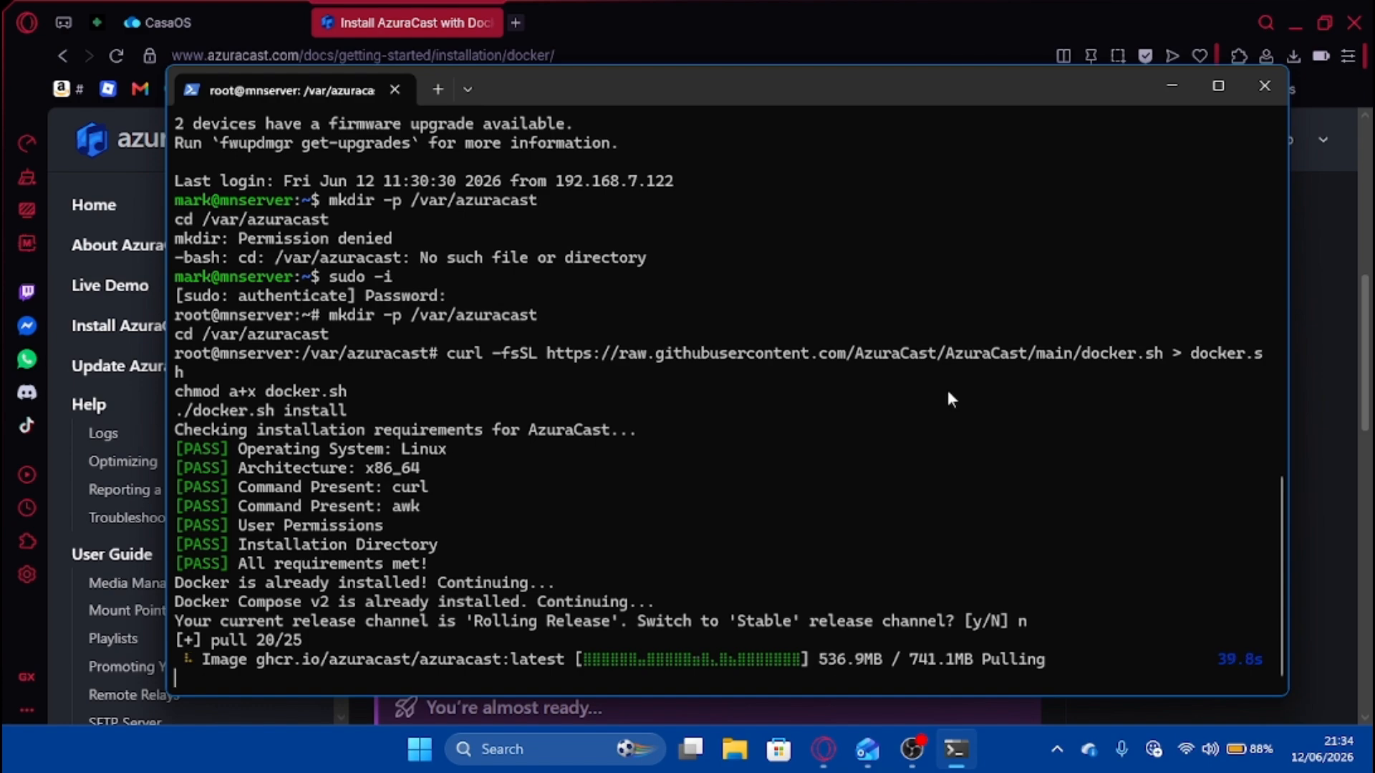
pyautogui.click(912, 749)
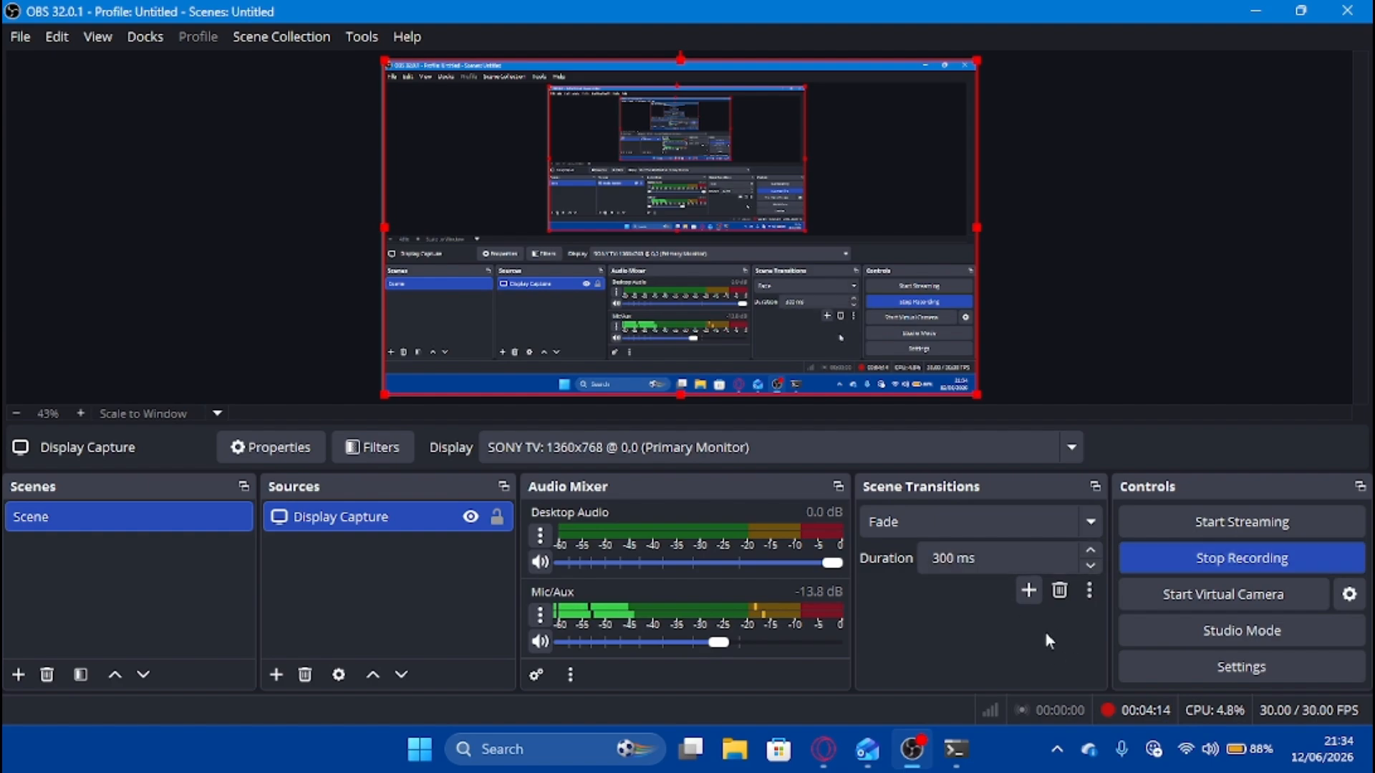
pyautogui.click(921, 753)
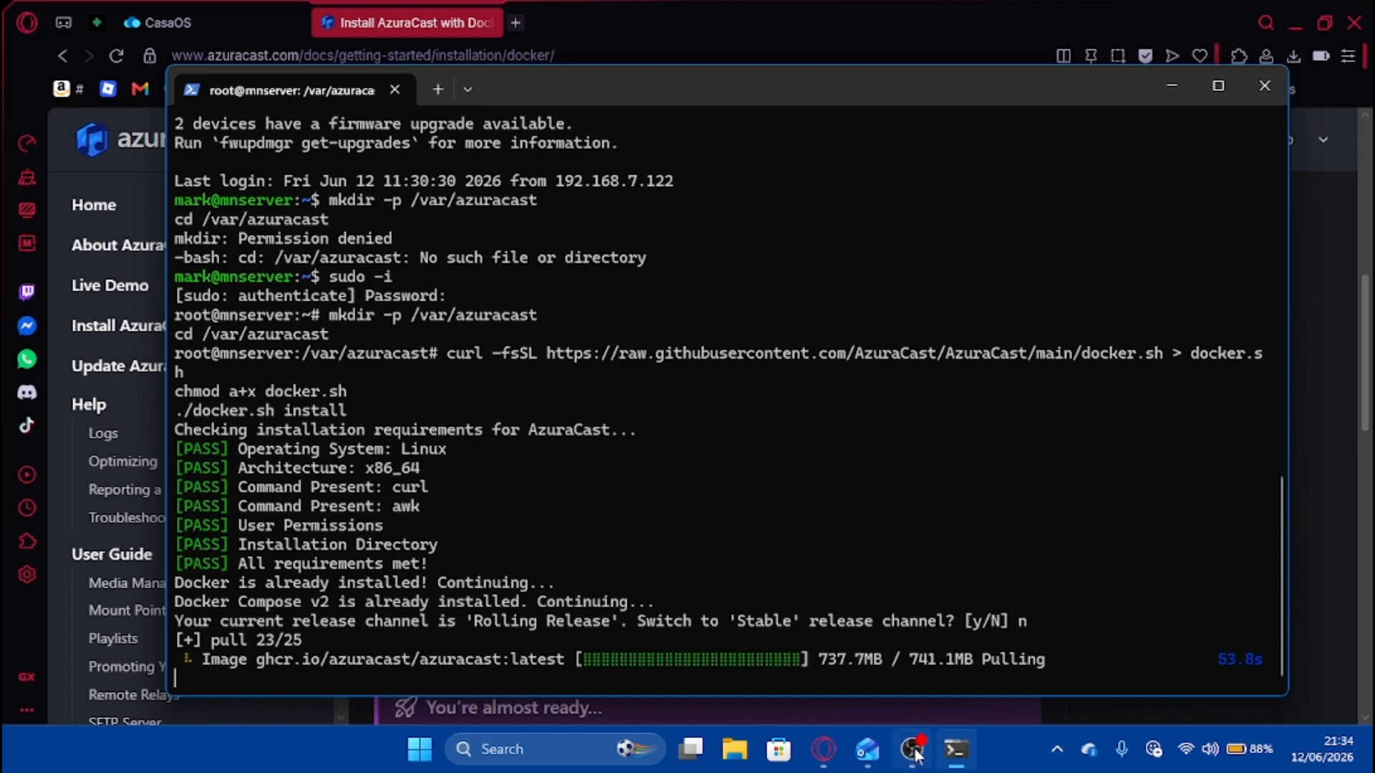
pyautogui.click(931, 757)
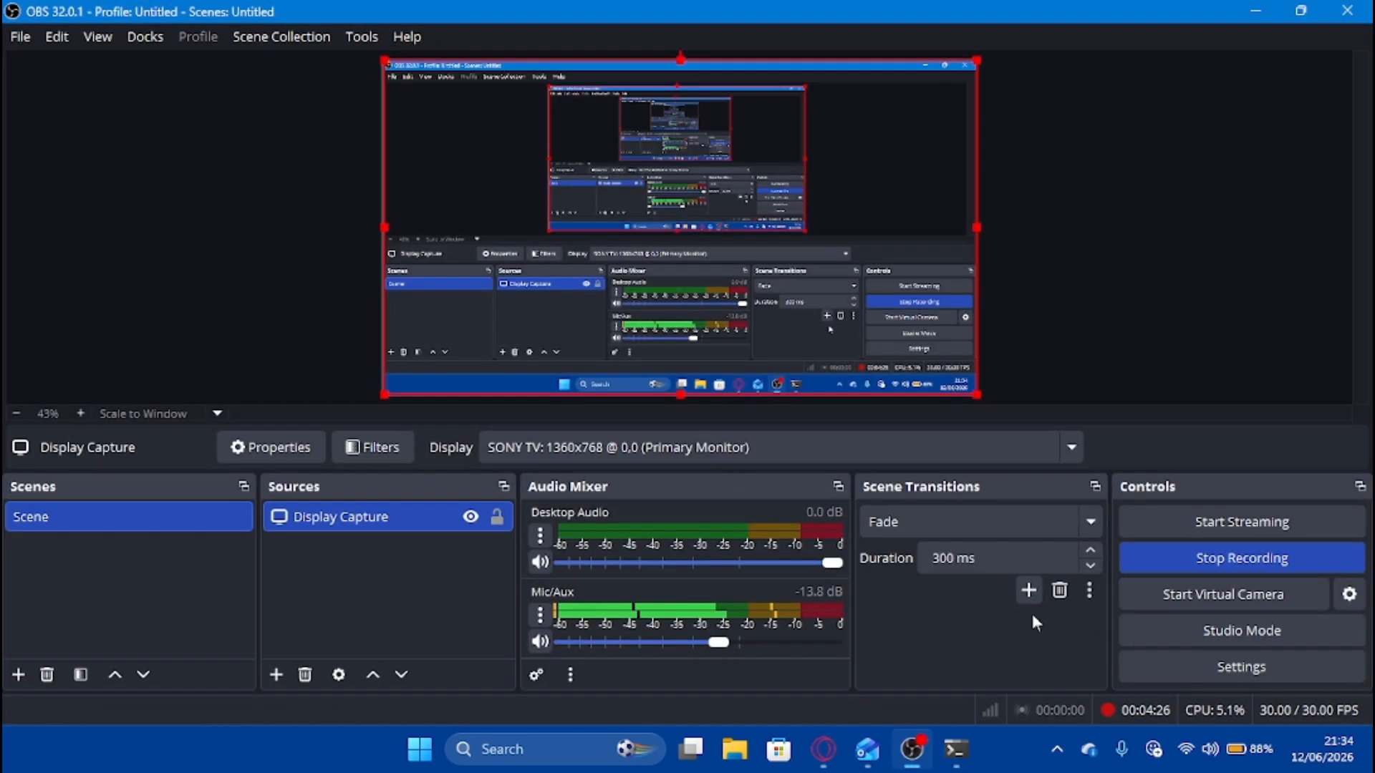
pyautogui.click(1222, 566)
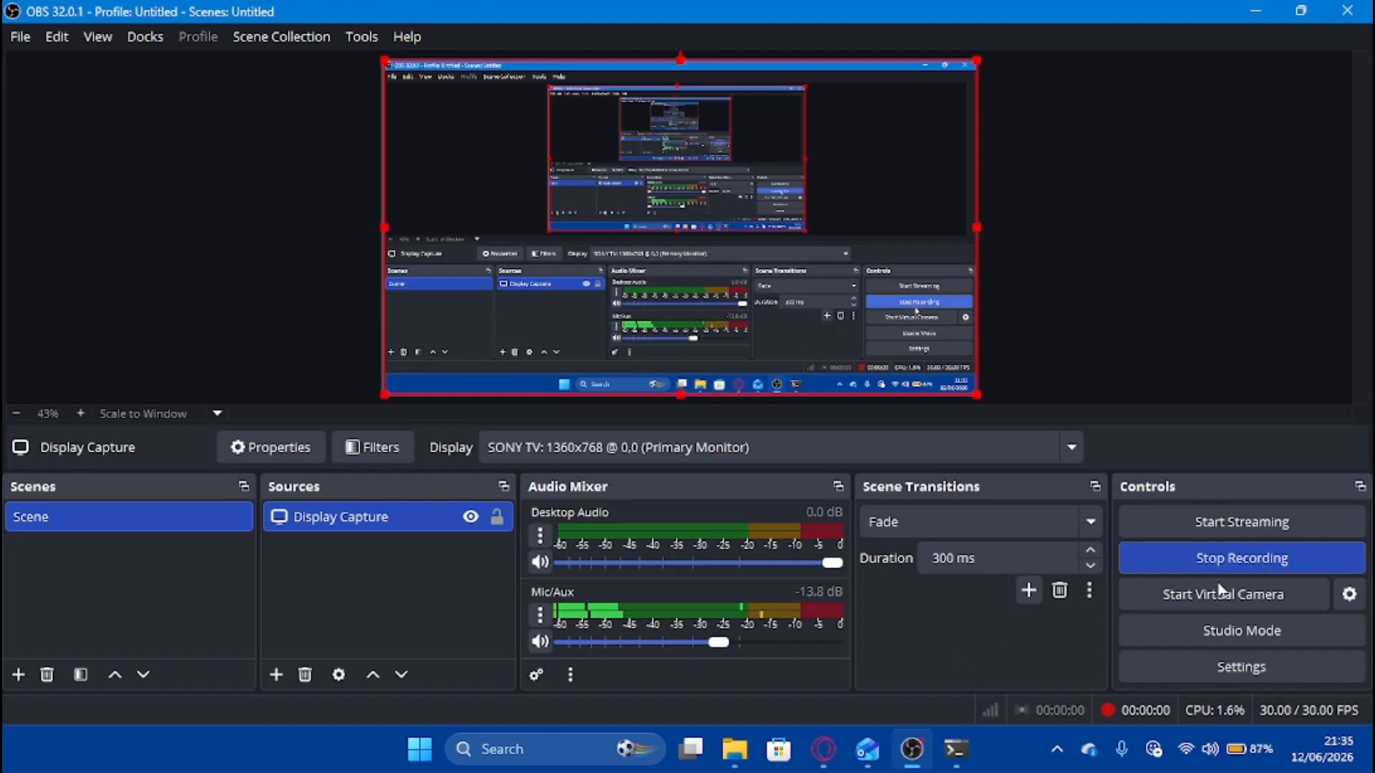
pyautogui.click(973, 755)
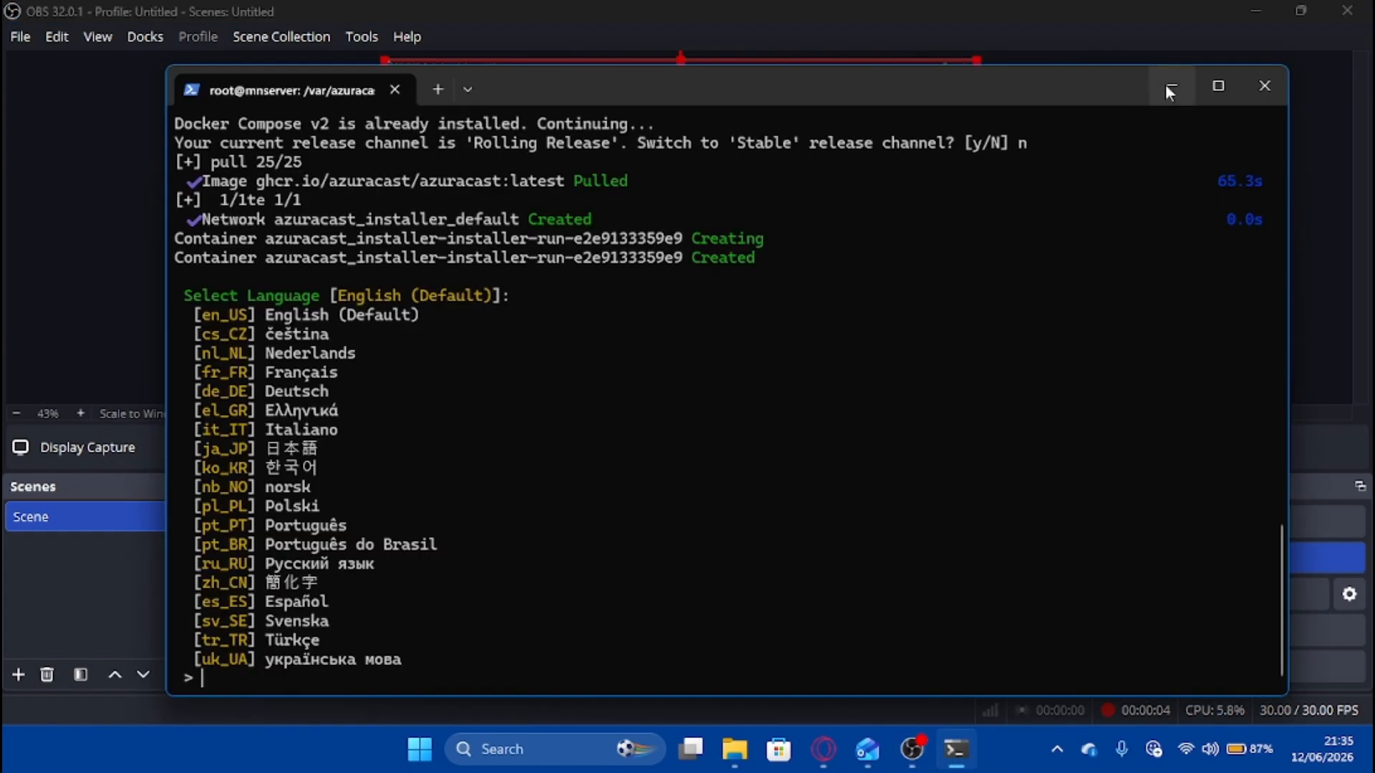
# Minimize OBS, Explorer and Opera, move the terminal up-left, and check Setting up my Server part1.mp4 in Videos.
pyautogui.click(1254, 10)
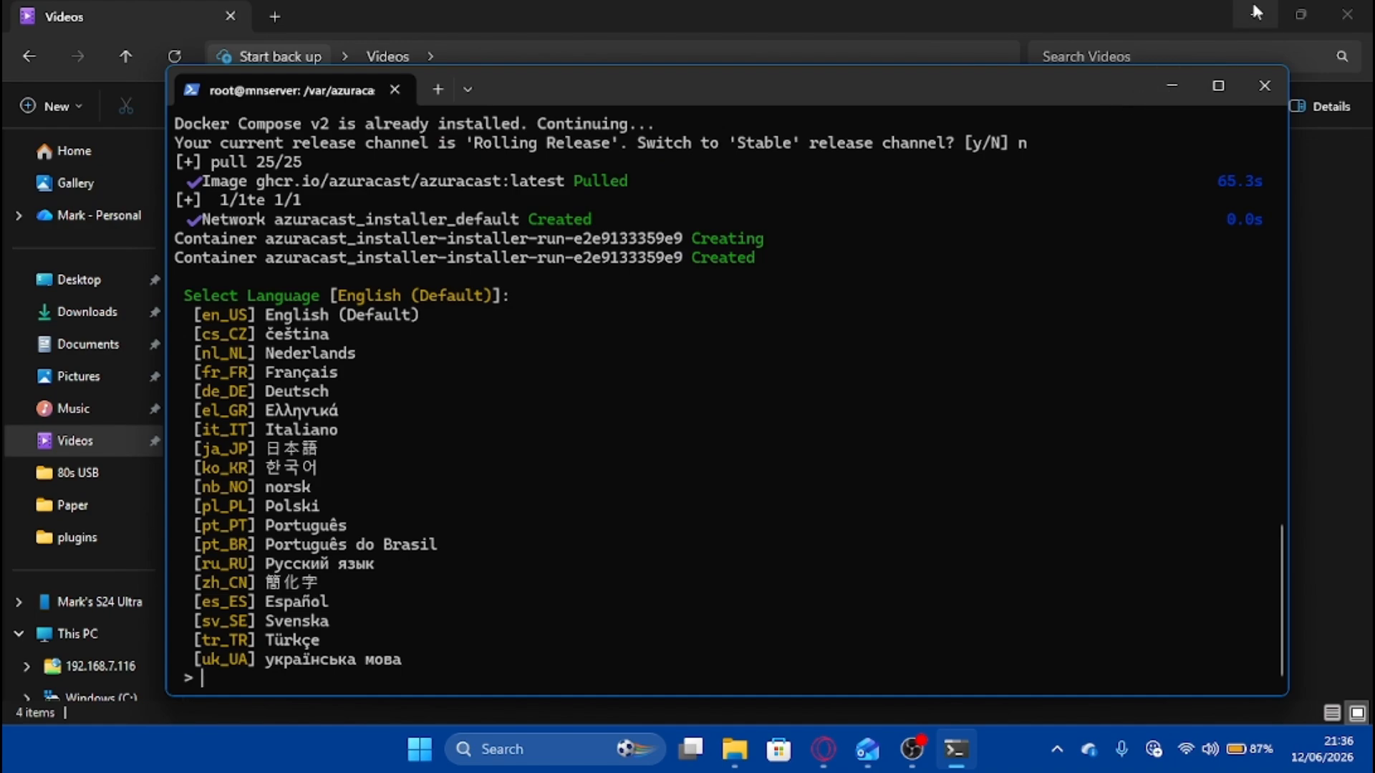
pyautogui.click(1256, 10)
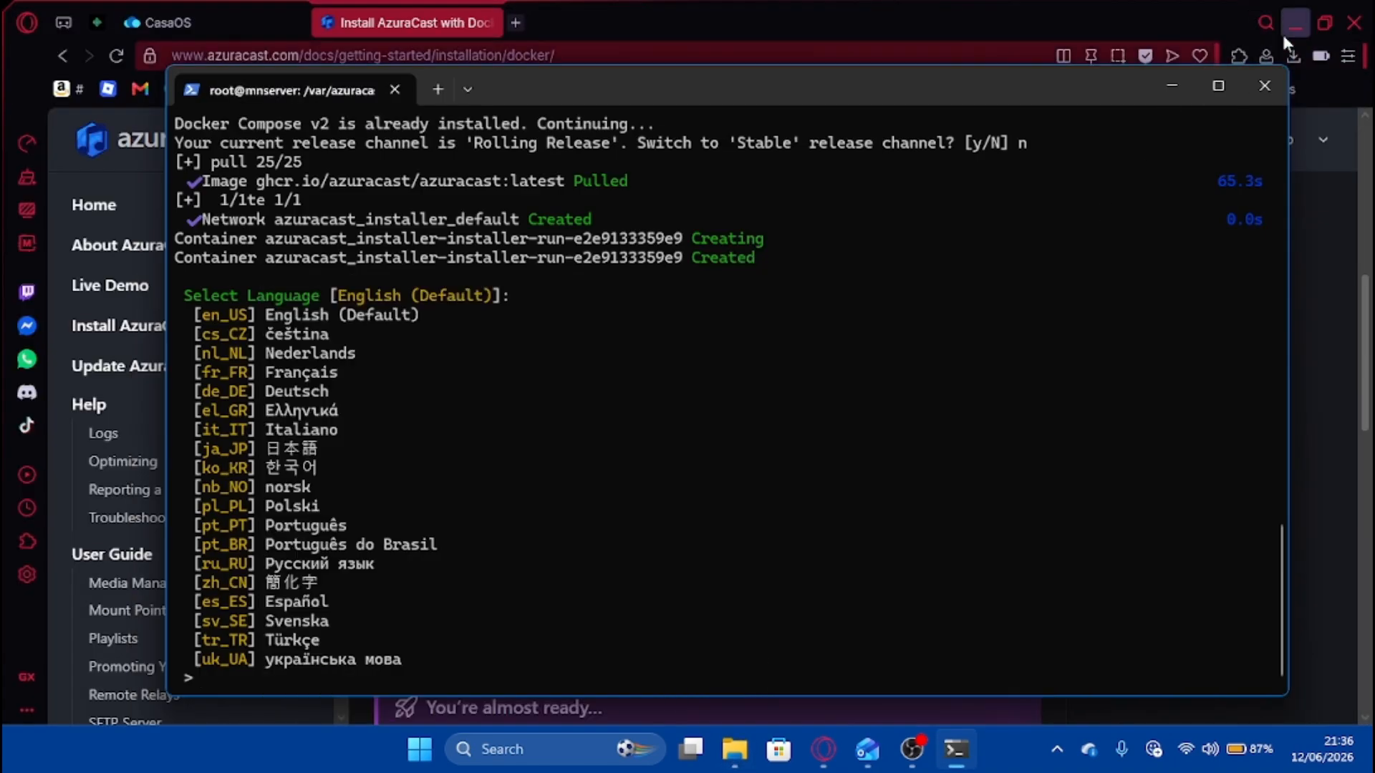
pyautogui.click(1308, 20)
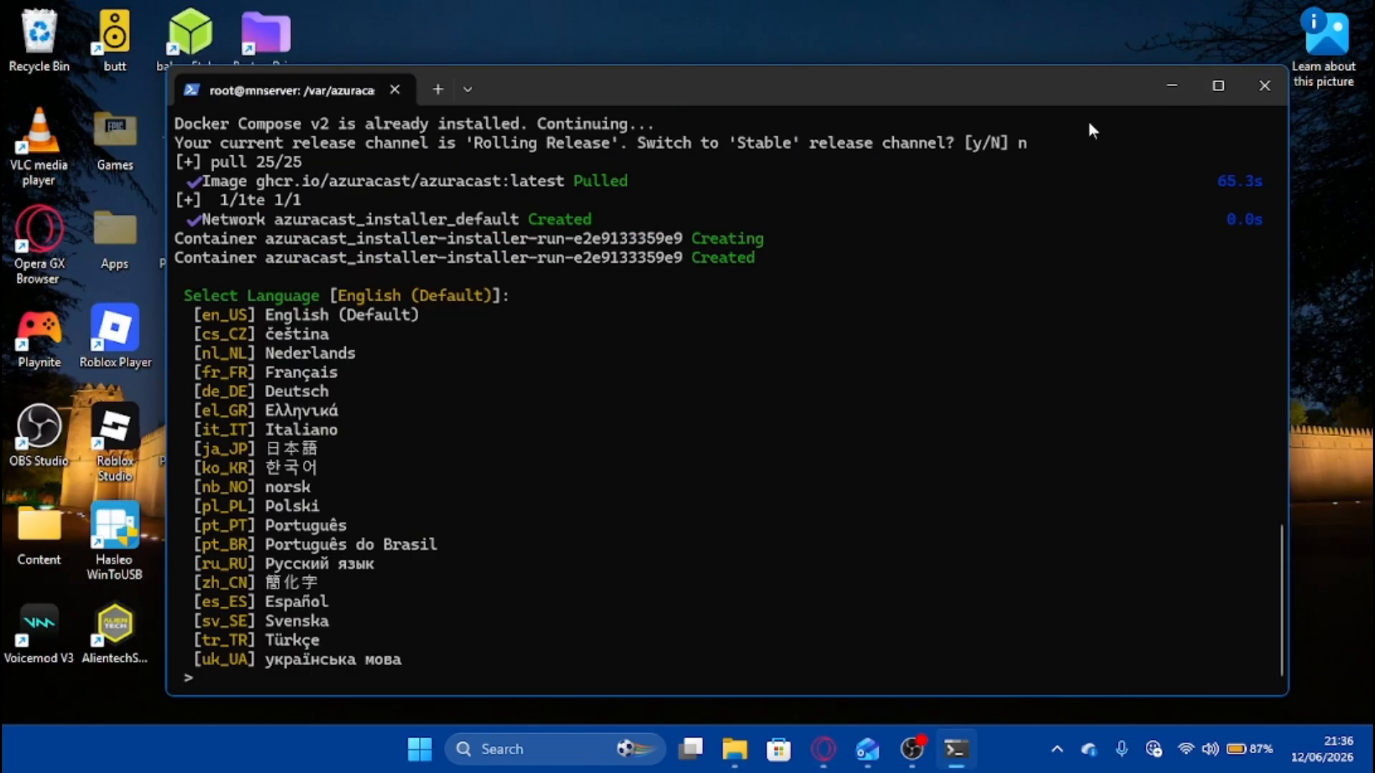
pyautogui.moveTo(1078, 100); pyautogui.dragTo(1047, 51)
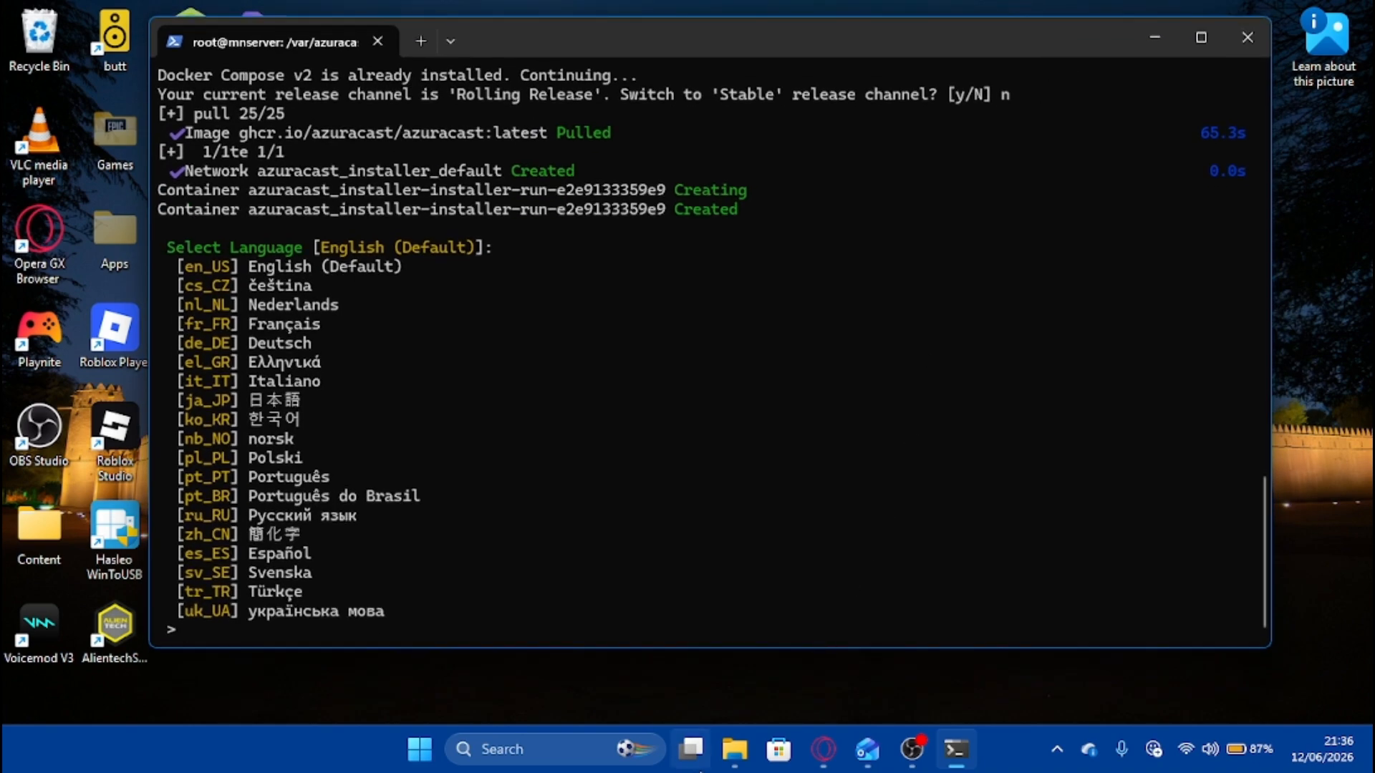
pyautogui.click(735, 749)
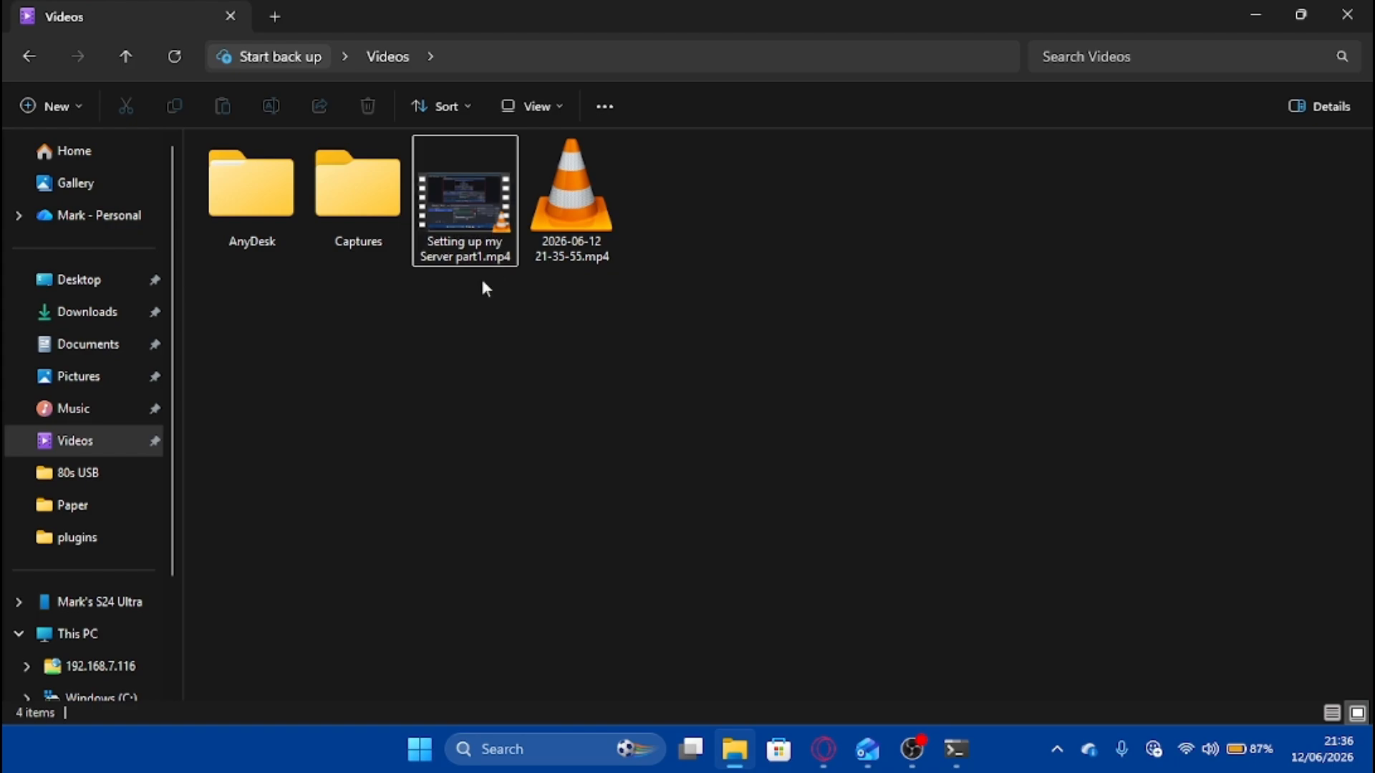
pyautogui.click(462, 256)
pyautogui.click(1264, 15)
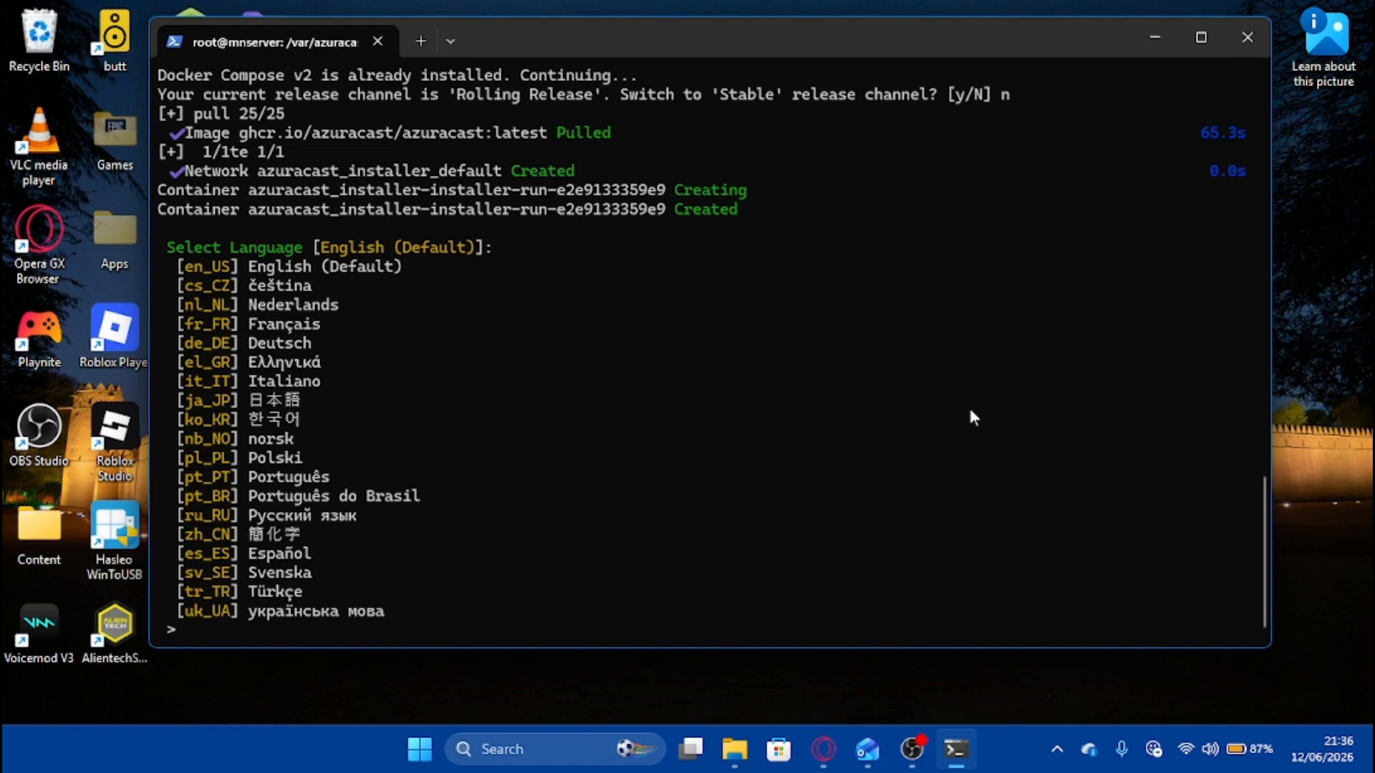
# Choose en_US as the installer language.
pyautogui.write('en_')
pyautogui.press('capslock')
pyautogui.write('US')
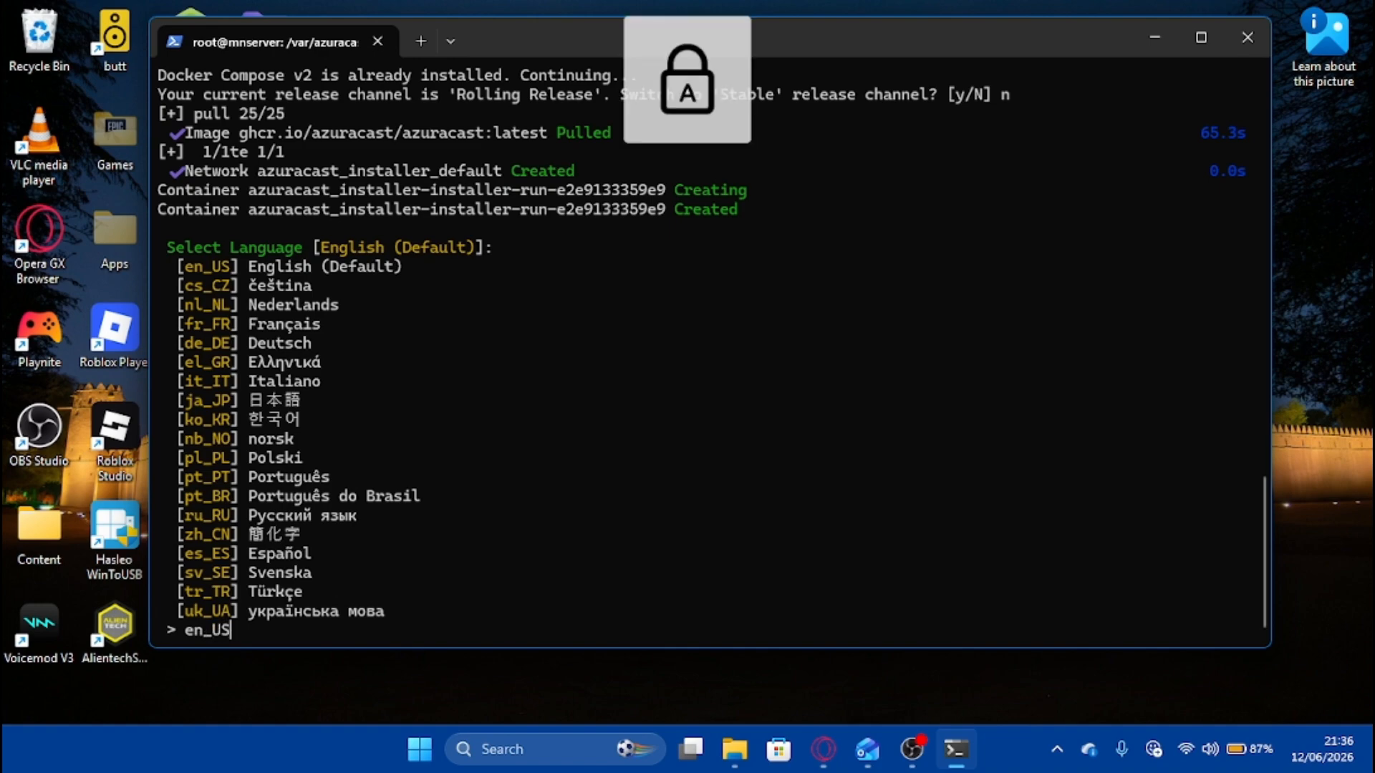
pyautogui.press('capslock')
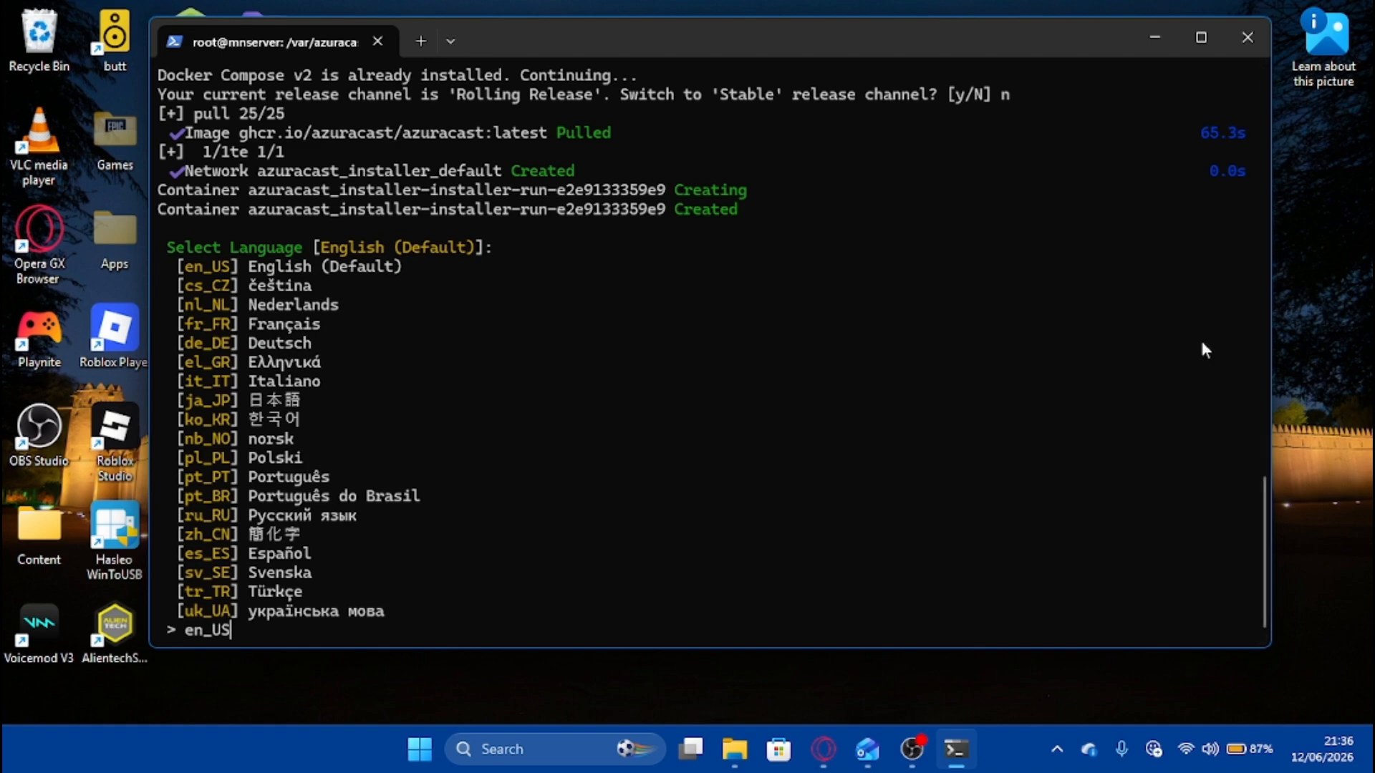
pyautogui.press('Return')
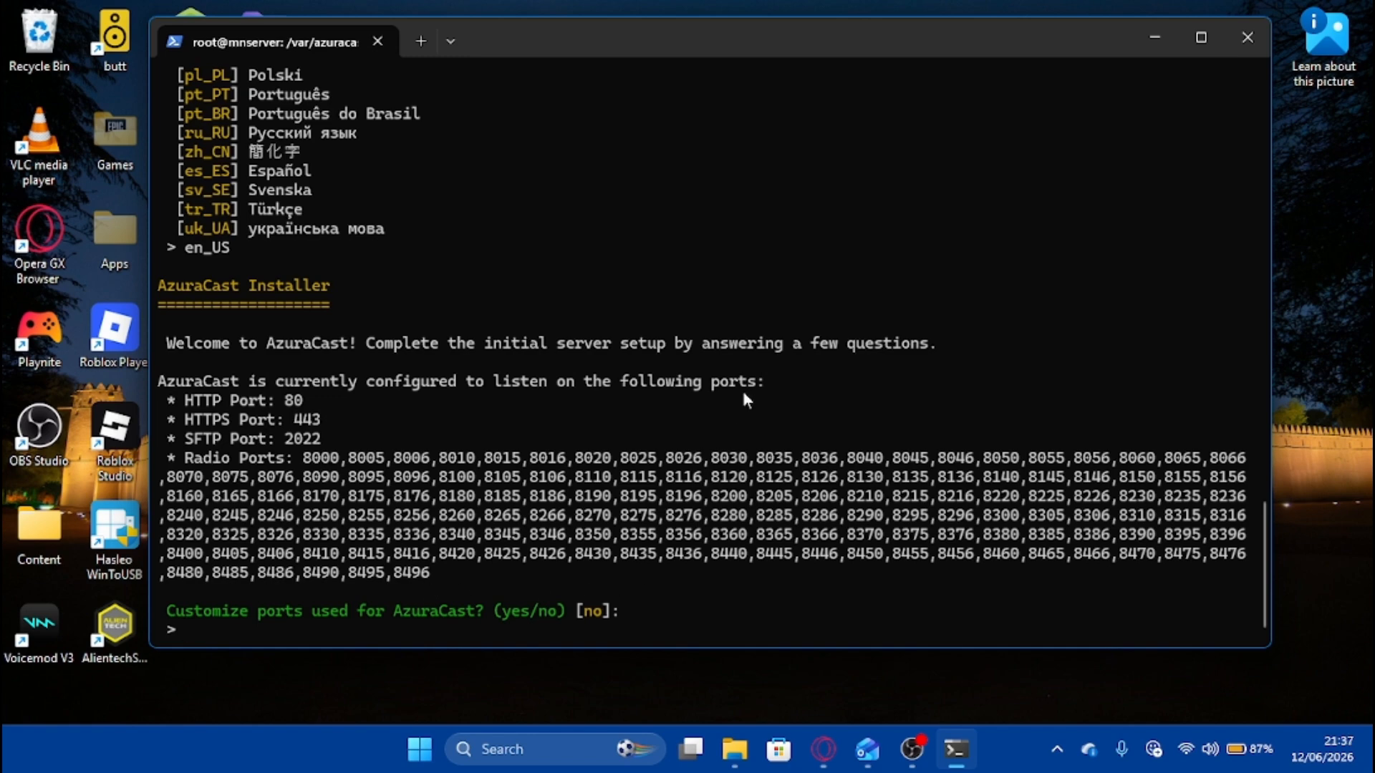
# Opt to customize ports, keeping HTTP 80, HTTPS 443 and SFTP 2022.
pyautogui.write('yes')
pyautogui.press('Return')
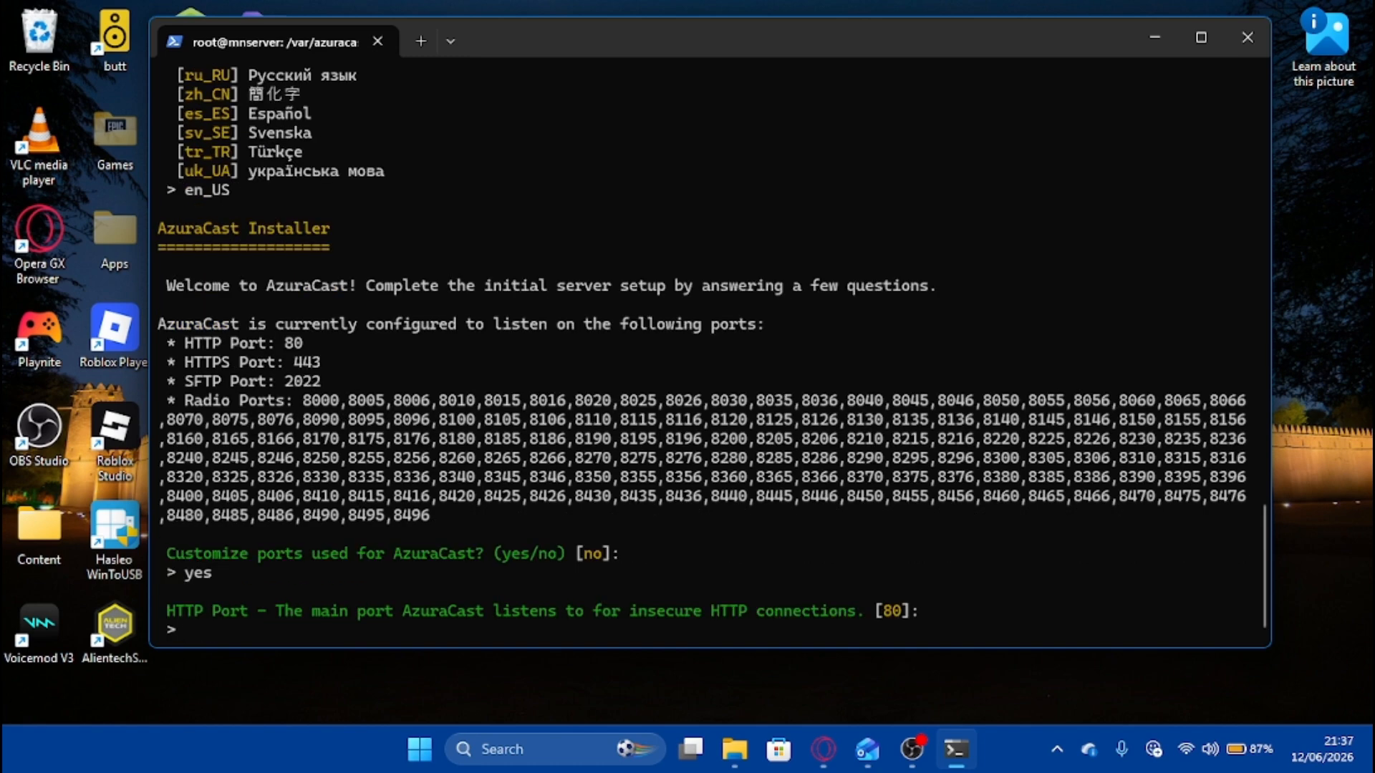
pyautogui.write('80')
pyautogui.press('Return')
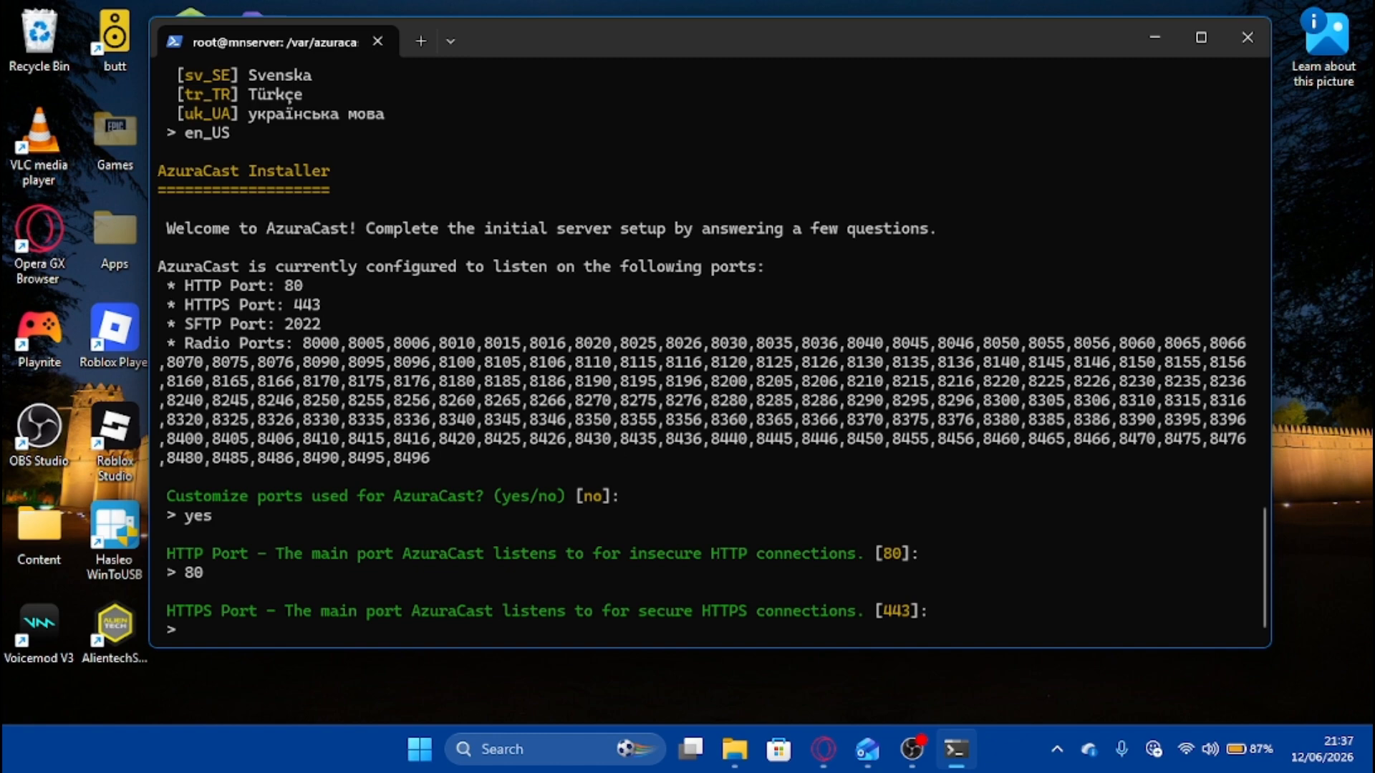
pyautogui.write('443')
pyautogui.press('Return')
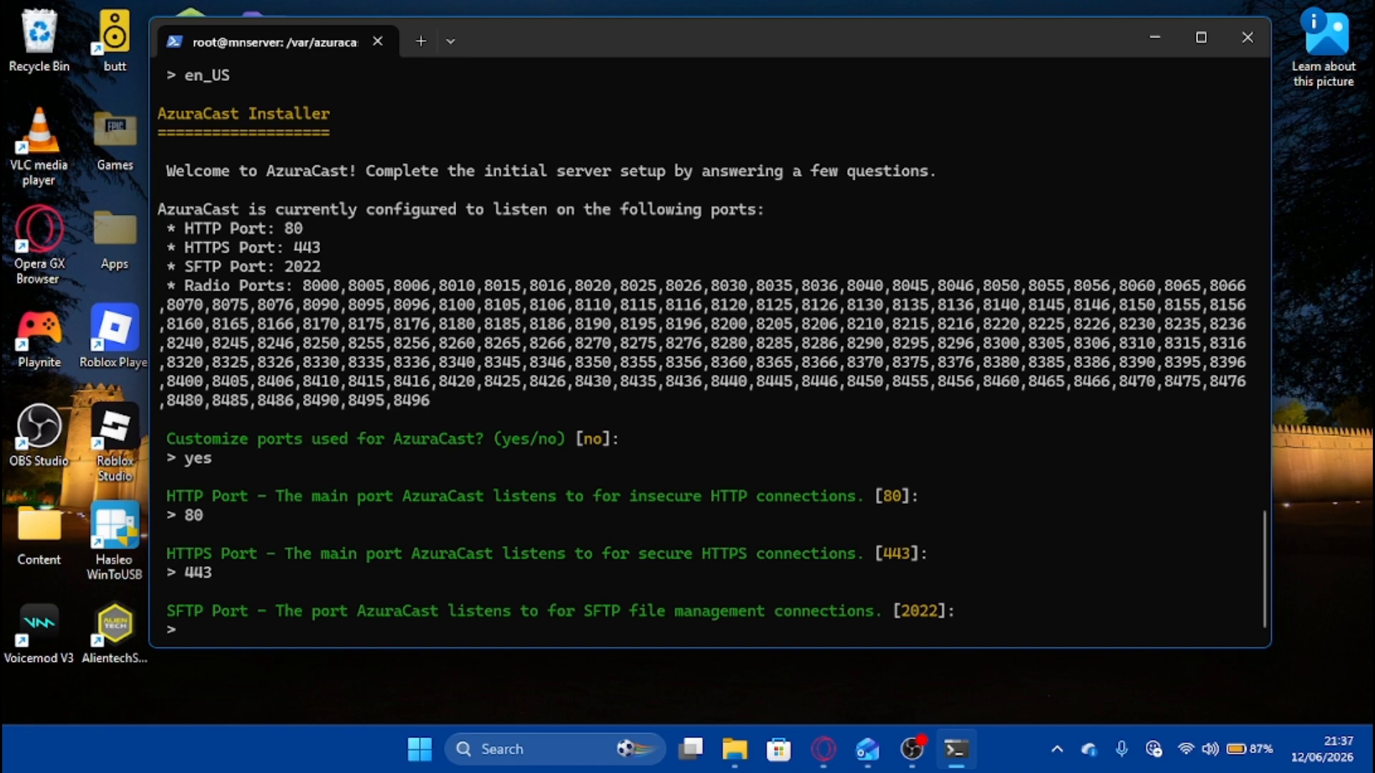
pyautogui.write('2022')
pyautogui.press('Return')
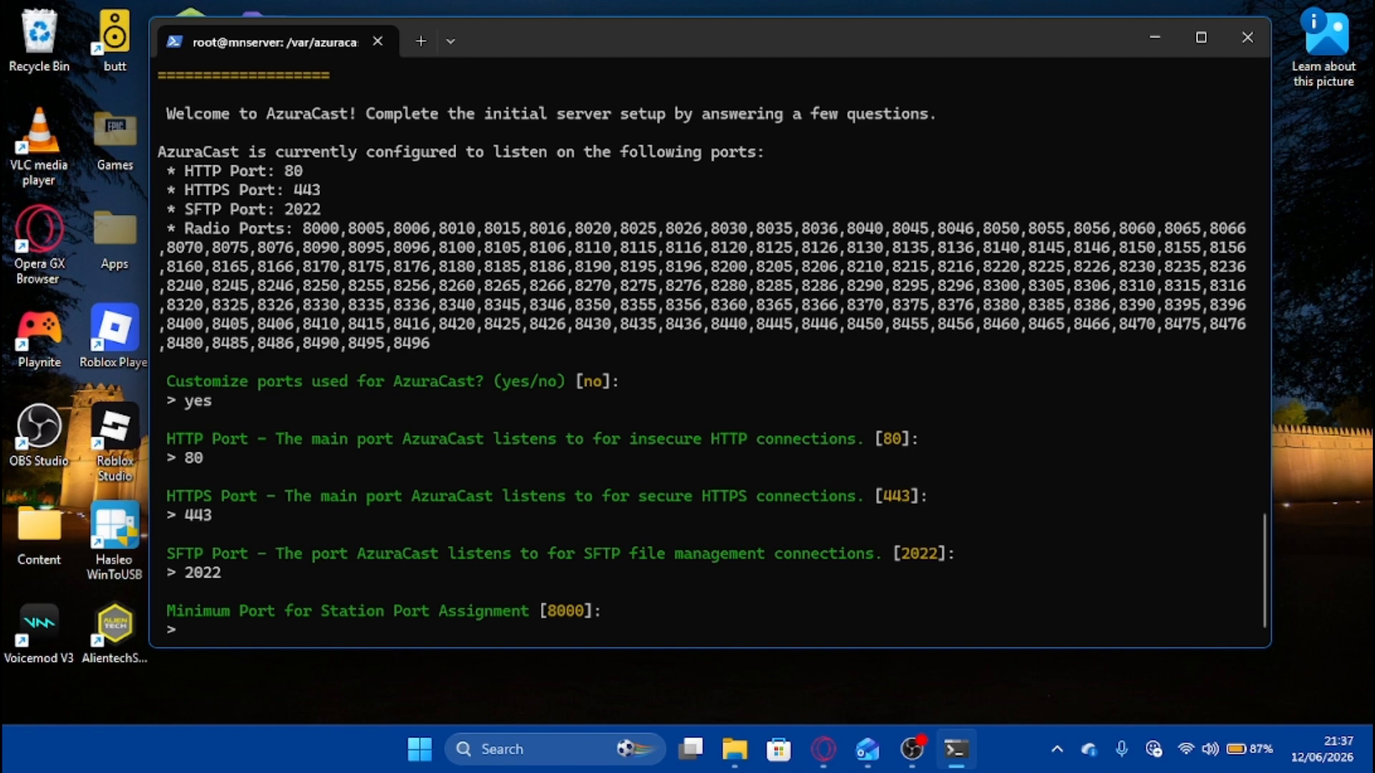
# Set station ports 8000 to 8010, decline web Docker updates, and enable bot blocking.
pyautogui.write('8000')
pyautogui.press('Return')
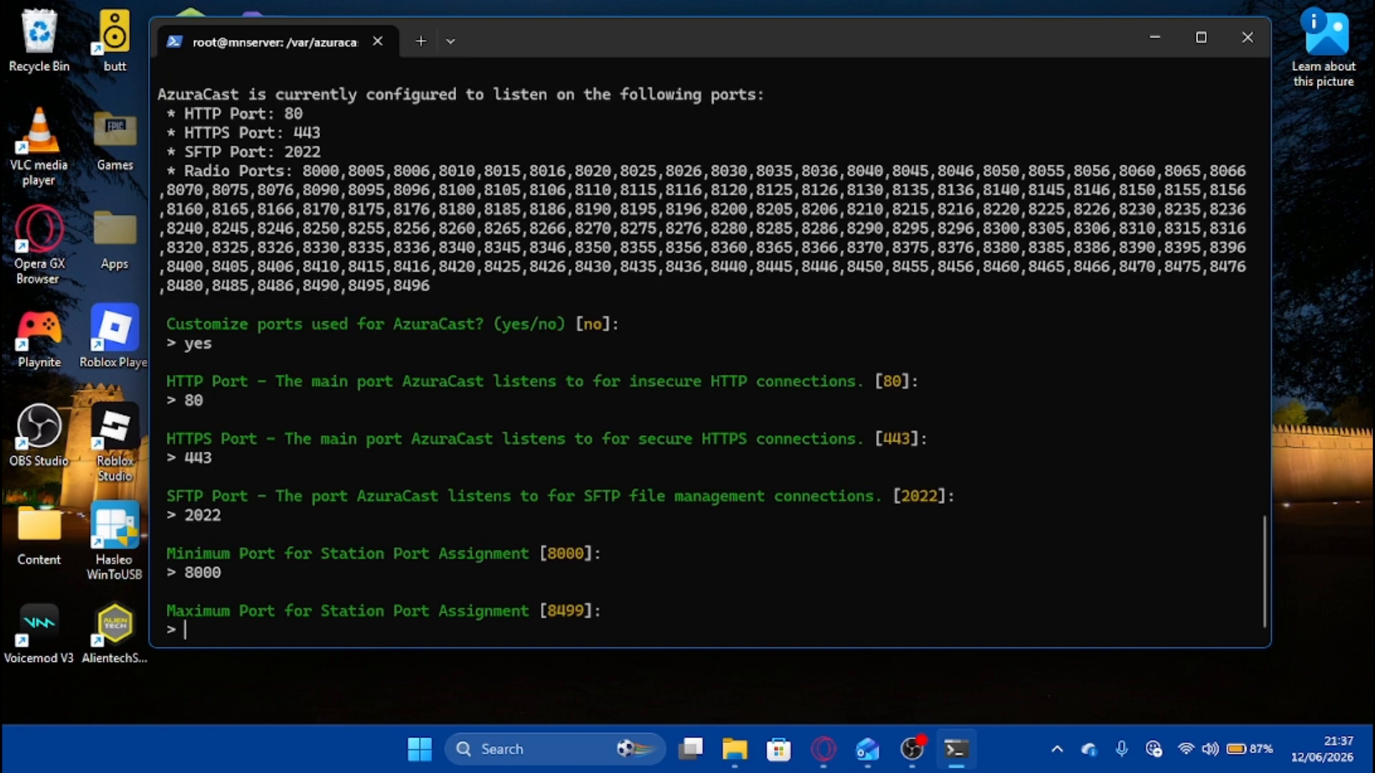
pyautogui.write('8010')
pyautogui.press('Return')
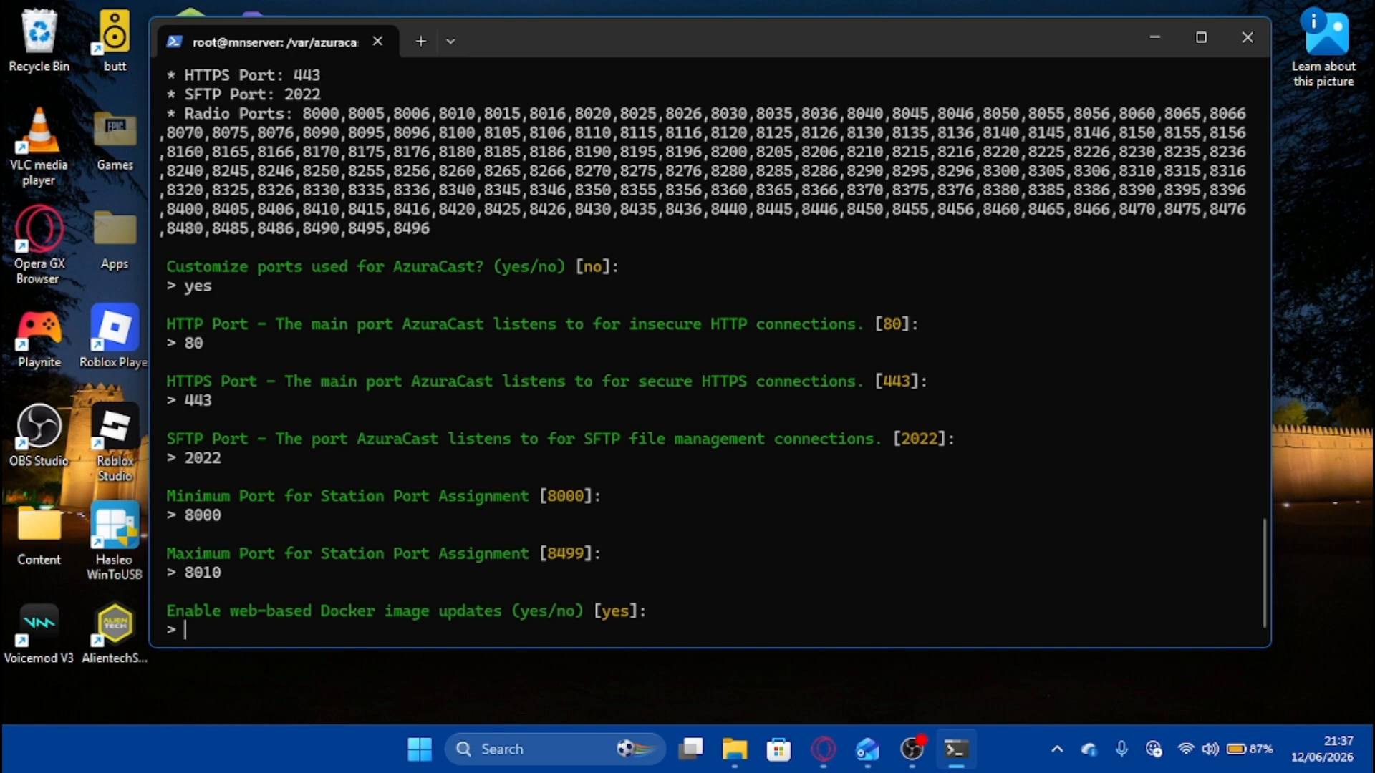
pyautogui.write('no')
pyautogui.press('Return')
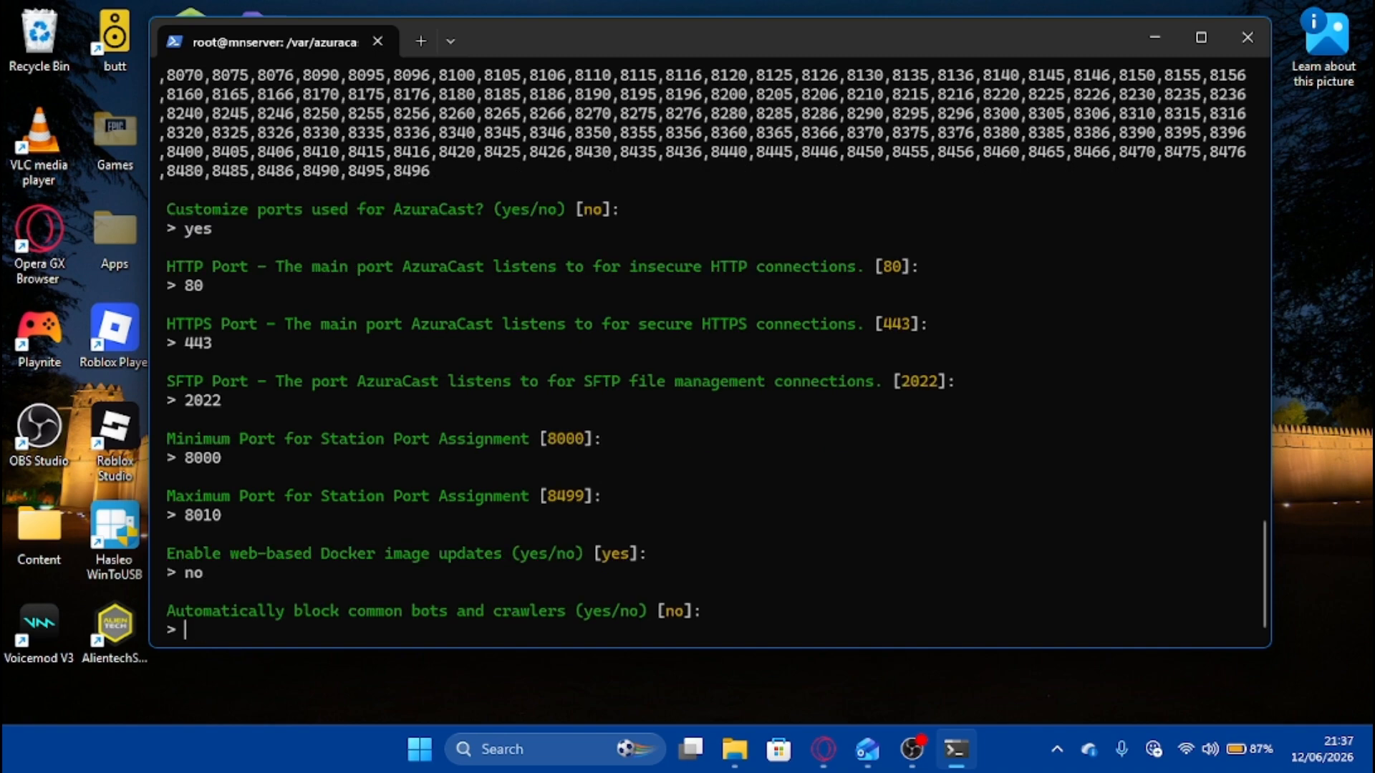
pyautogui.write('yes')
pyautogui.press('Return')
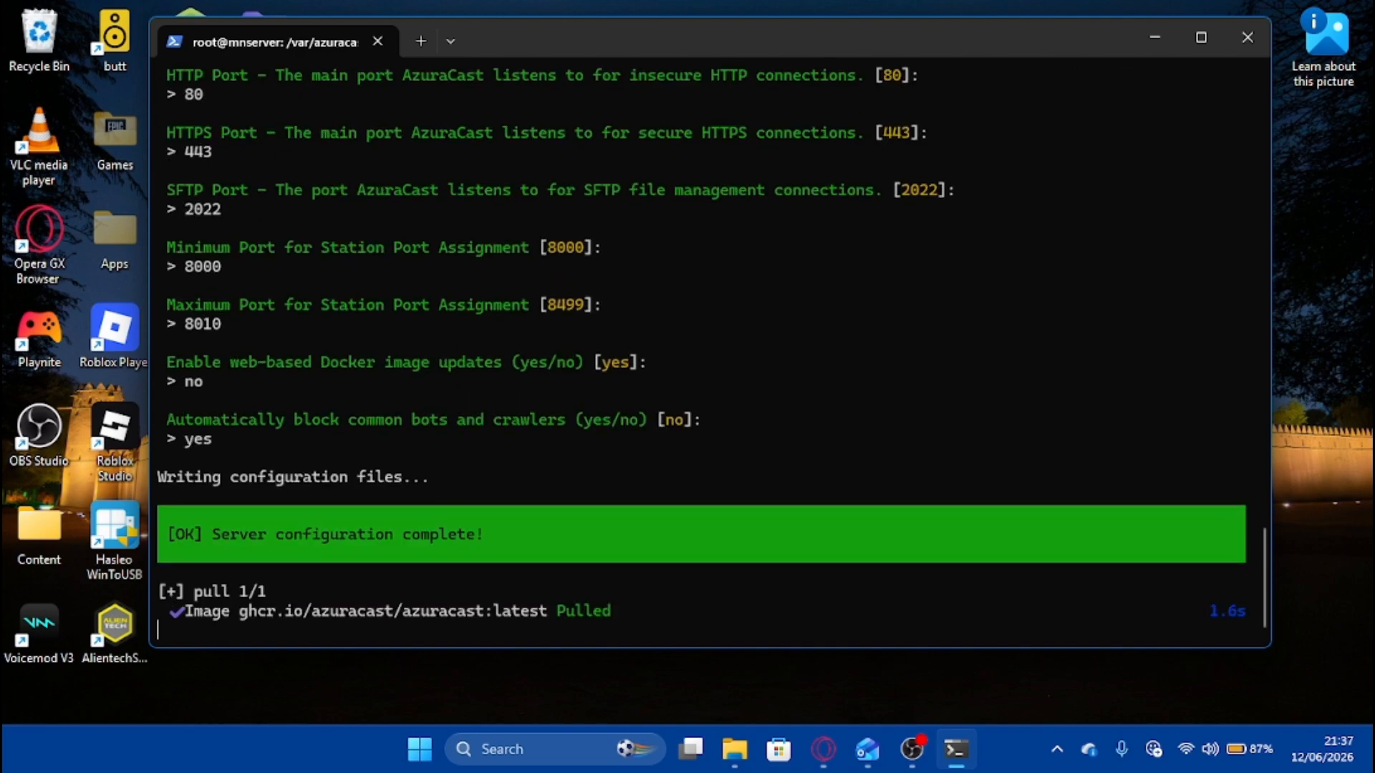
# Leave the installer running and switch Opera GX to the CasaOS dashboard tab.
pyautogui.click(912, 749)
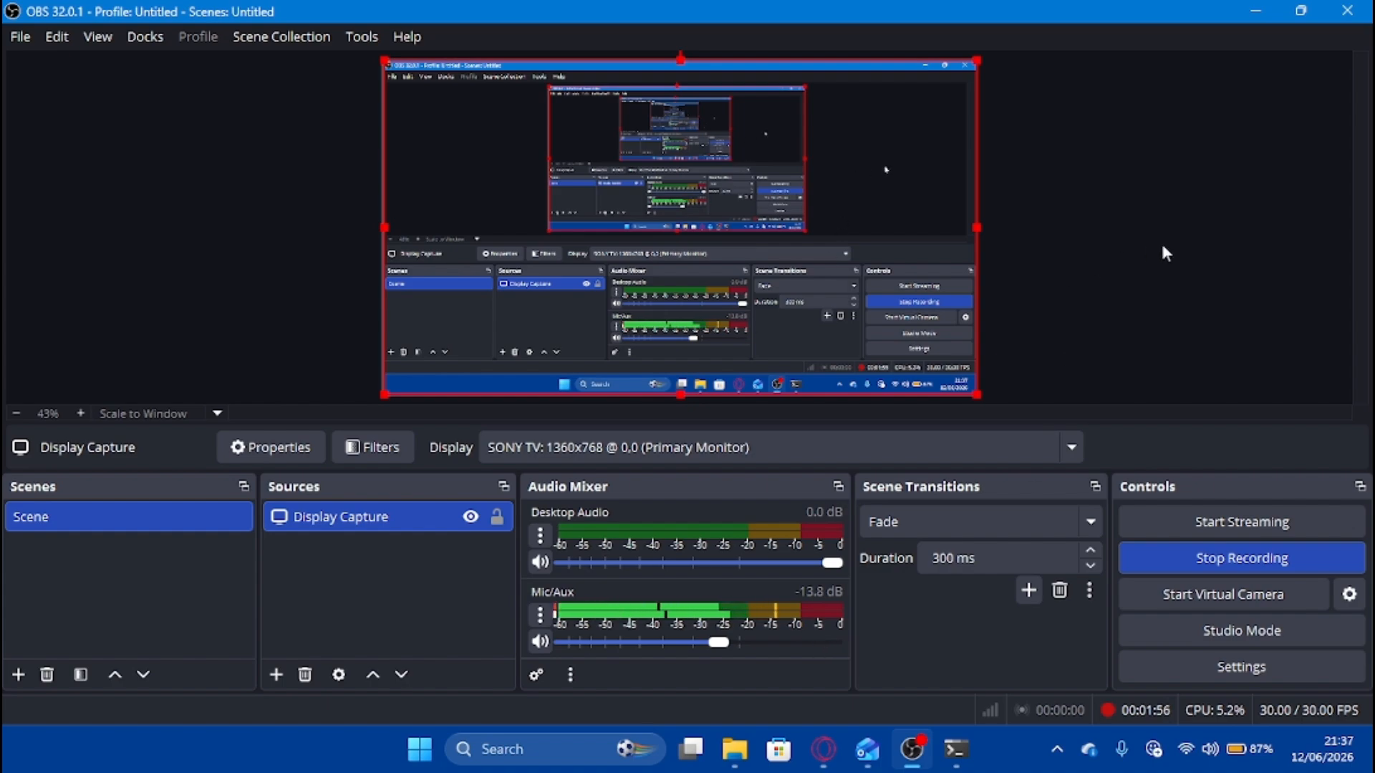
pyautogui.click(823, 749)
pyautogui.click(199, 15)
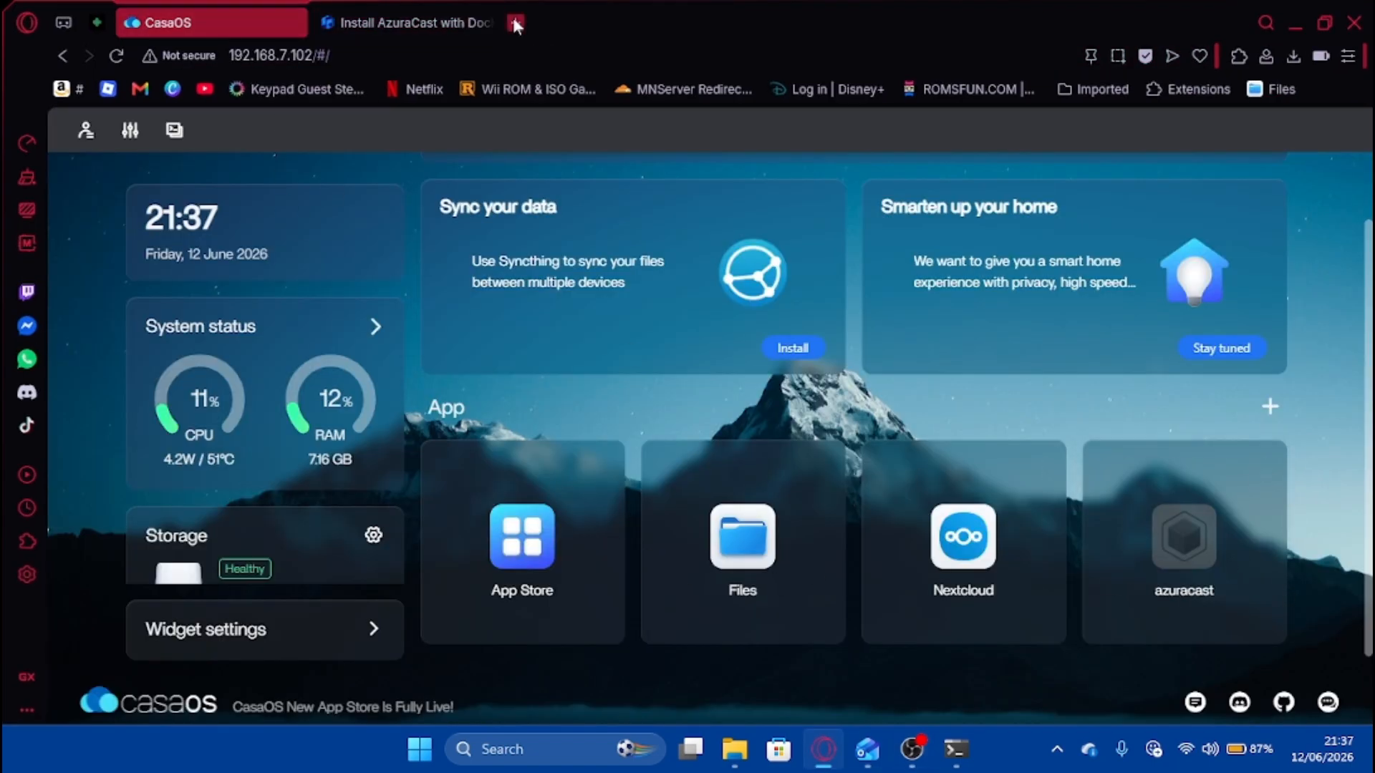
# Close the AzuraCast docs tab, then view the azuracast app's tips and settings.
pyautogui.click(486, 23)
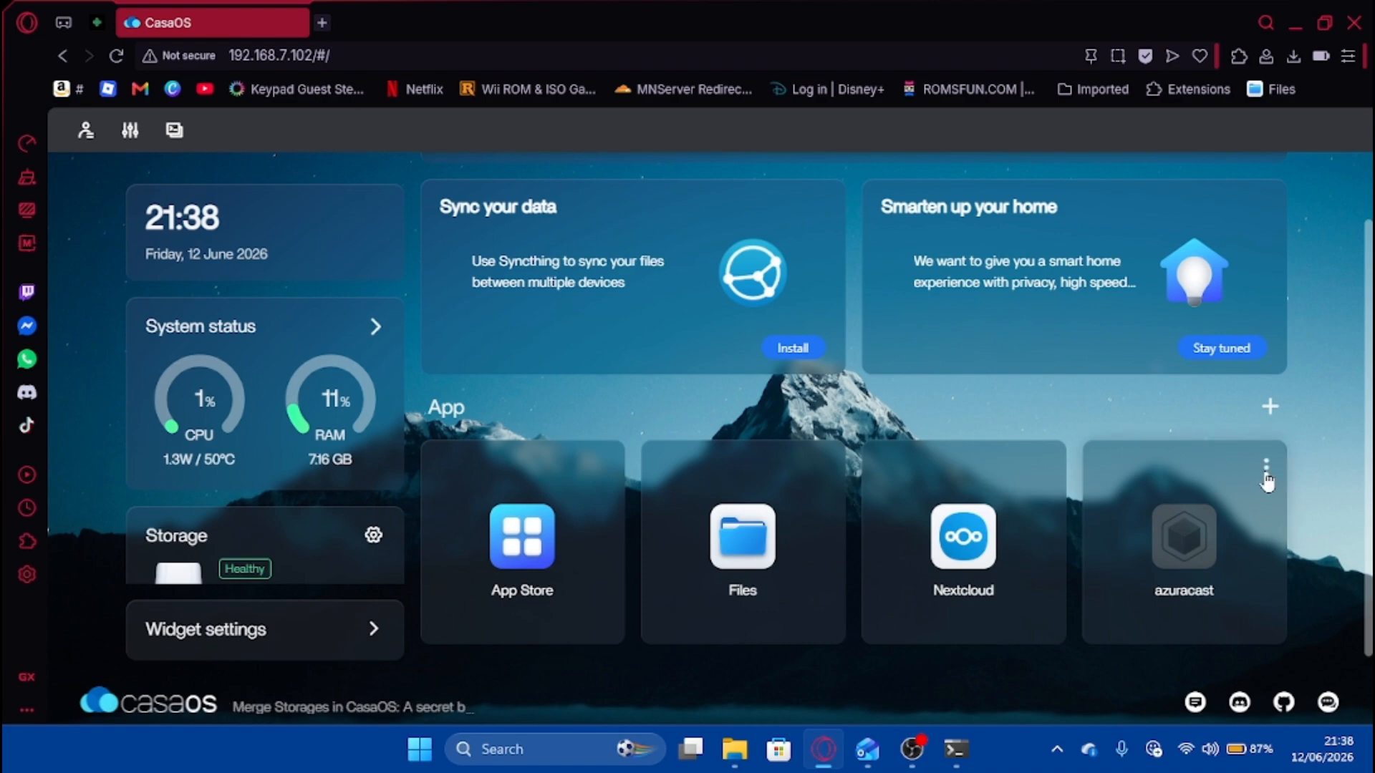
pyautogui.click(1266, 472)
pyautogui.click(1218, 566)
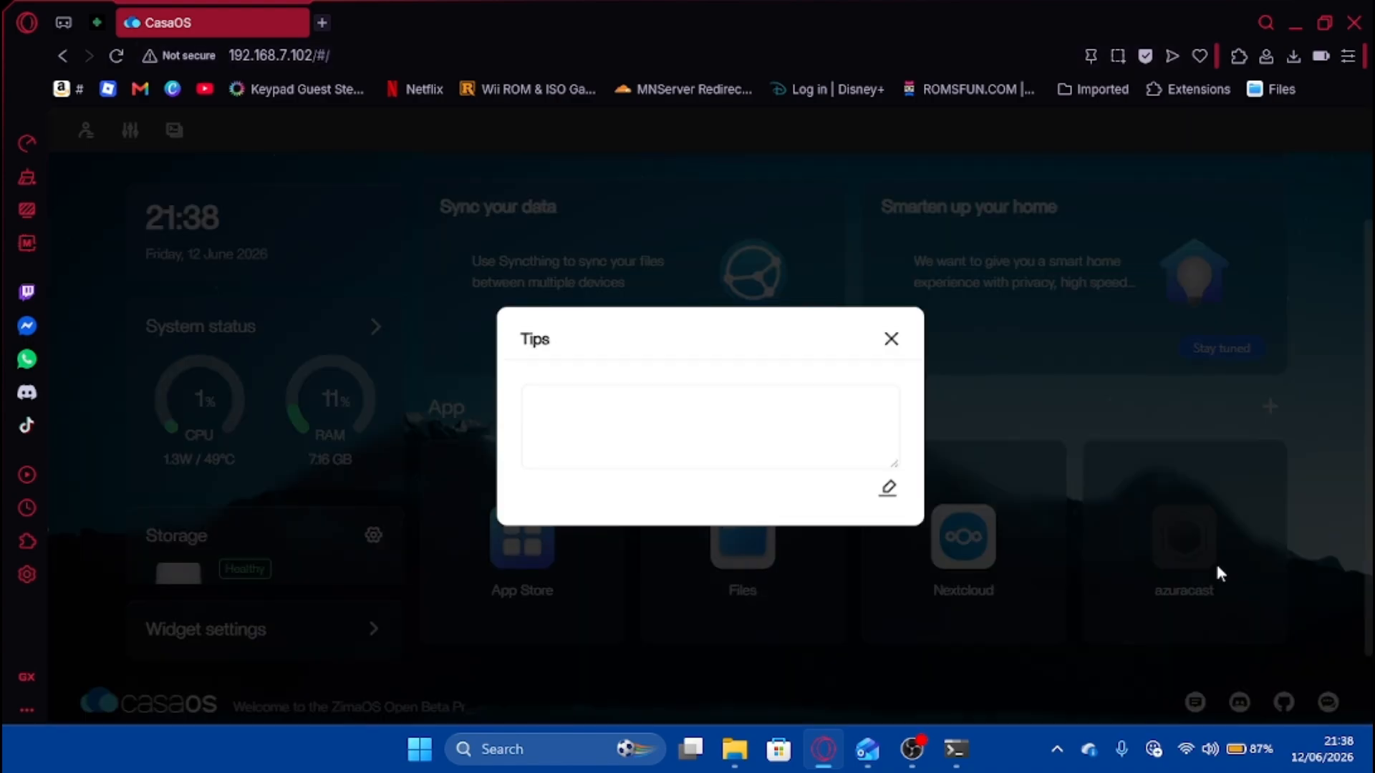
pyautogui.click(891, 339)
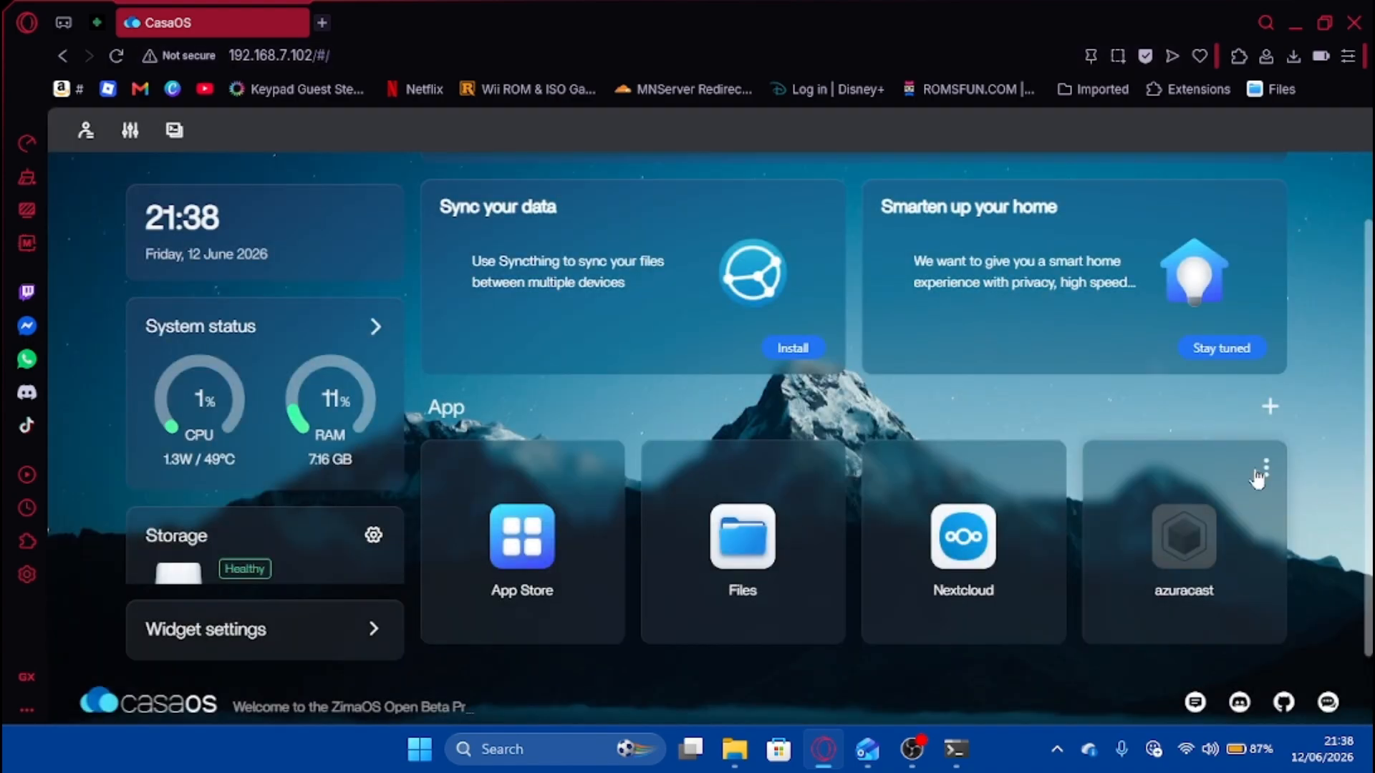
pyautogui.click(1265, 471)
pyautogui.click(1224, 580)
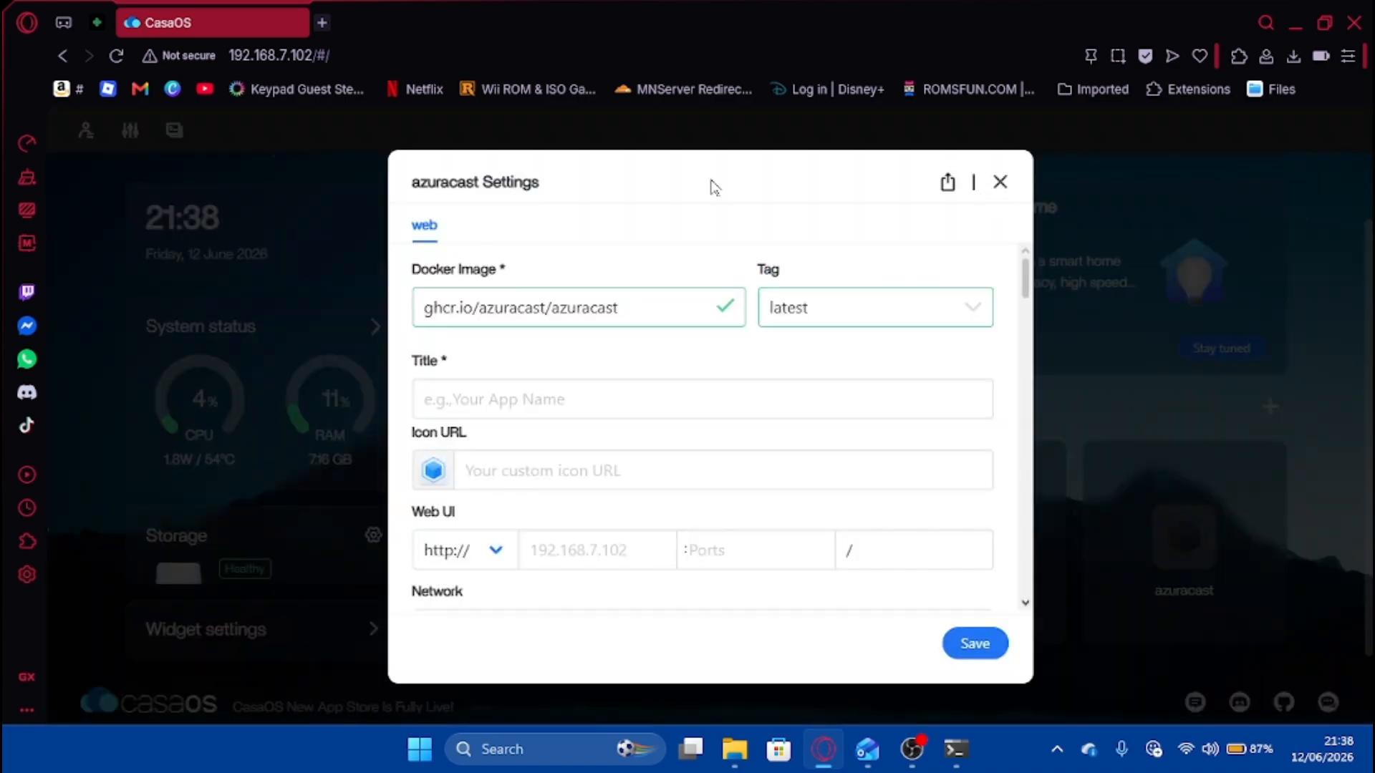
pyautogui.click(1000, 182)
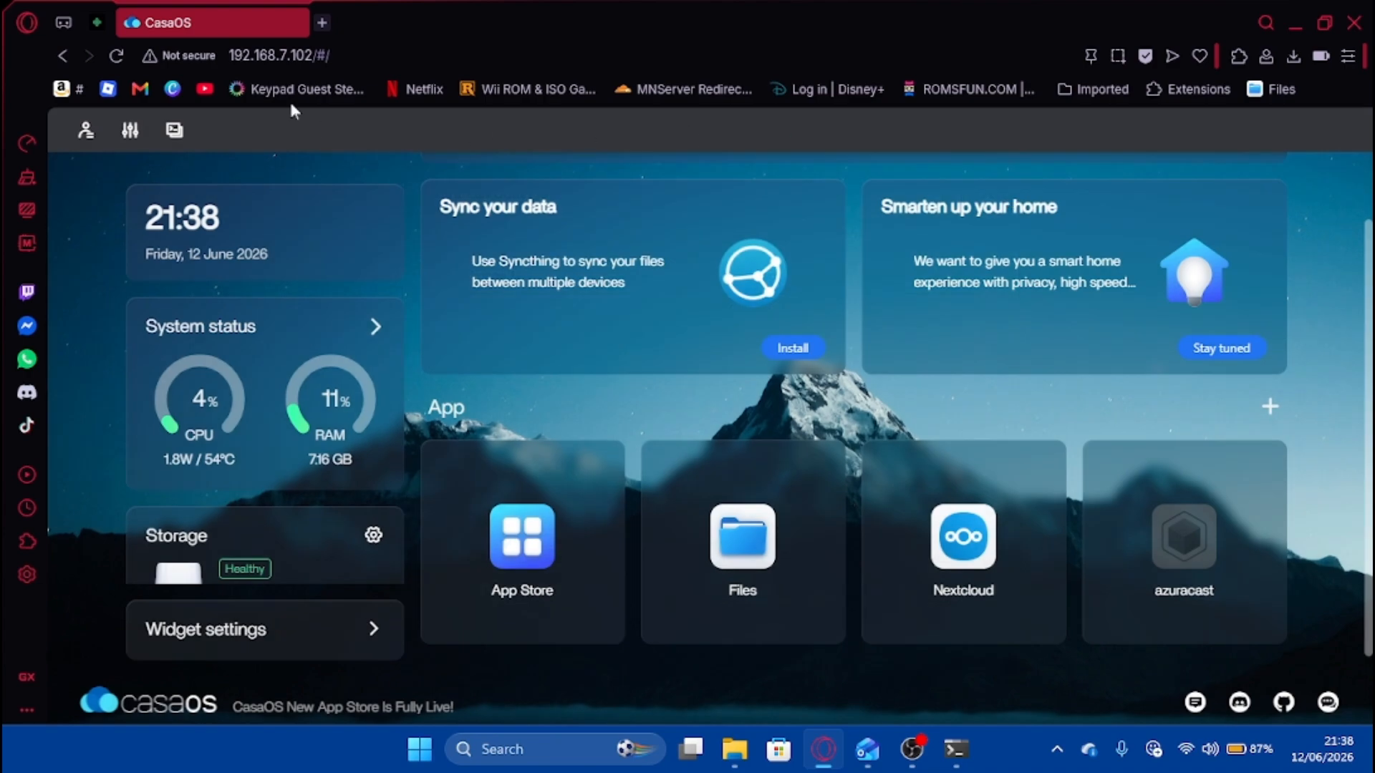
# Reload the CasaOS dashboard and reopen the azuracast app's Settings dialog.
pyautogui.click(116, 55)
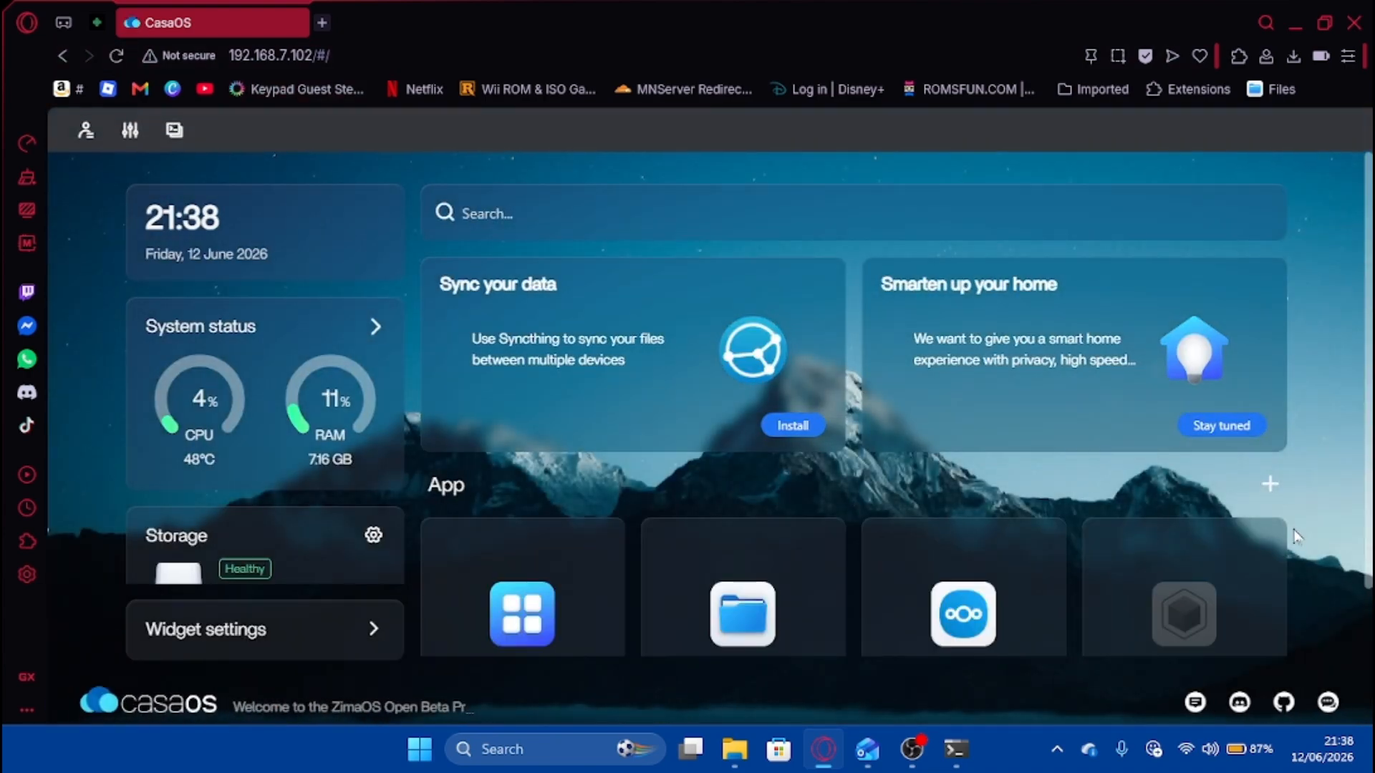
pyautogui.click(1265, 469)
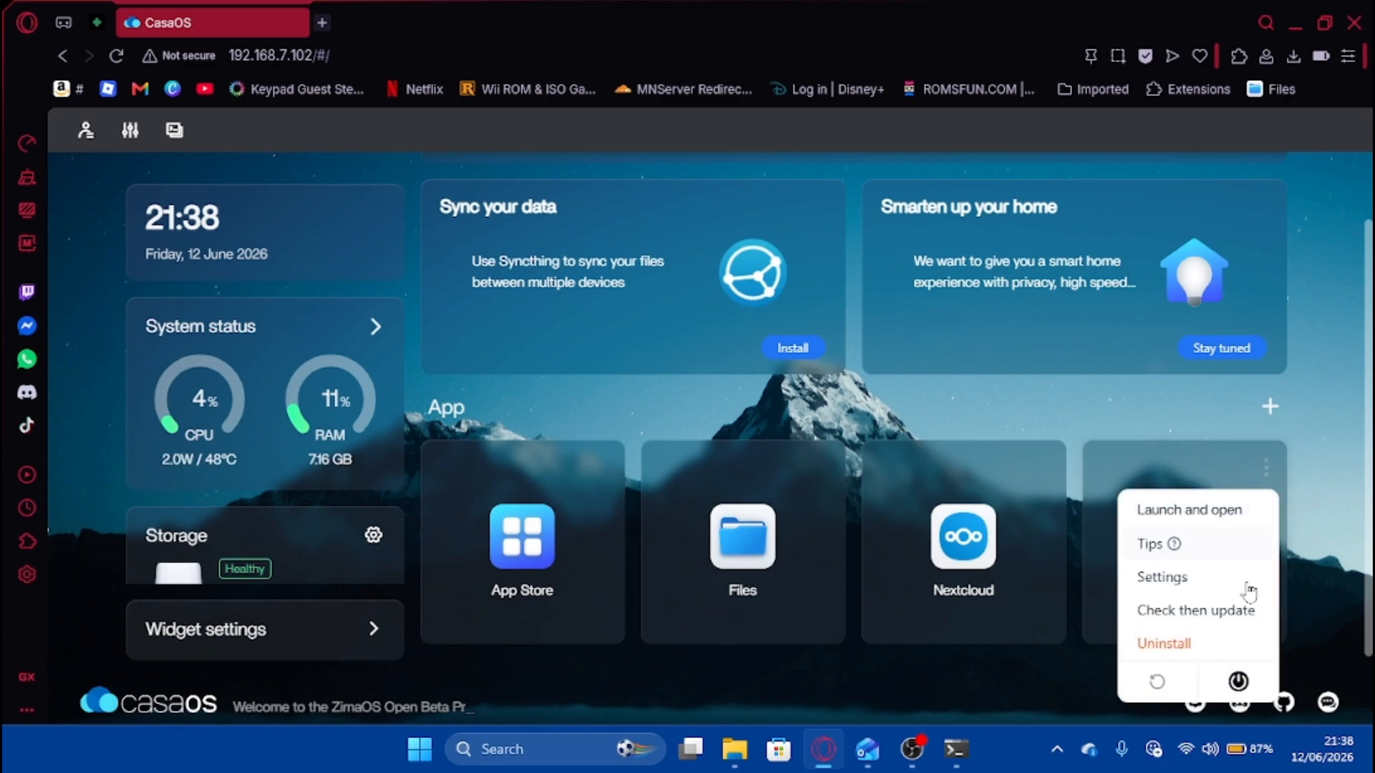
pyautogui.click(1206, 575)
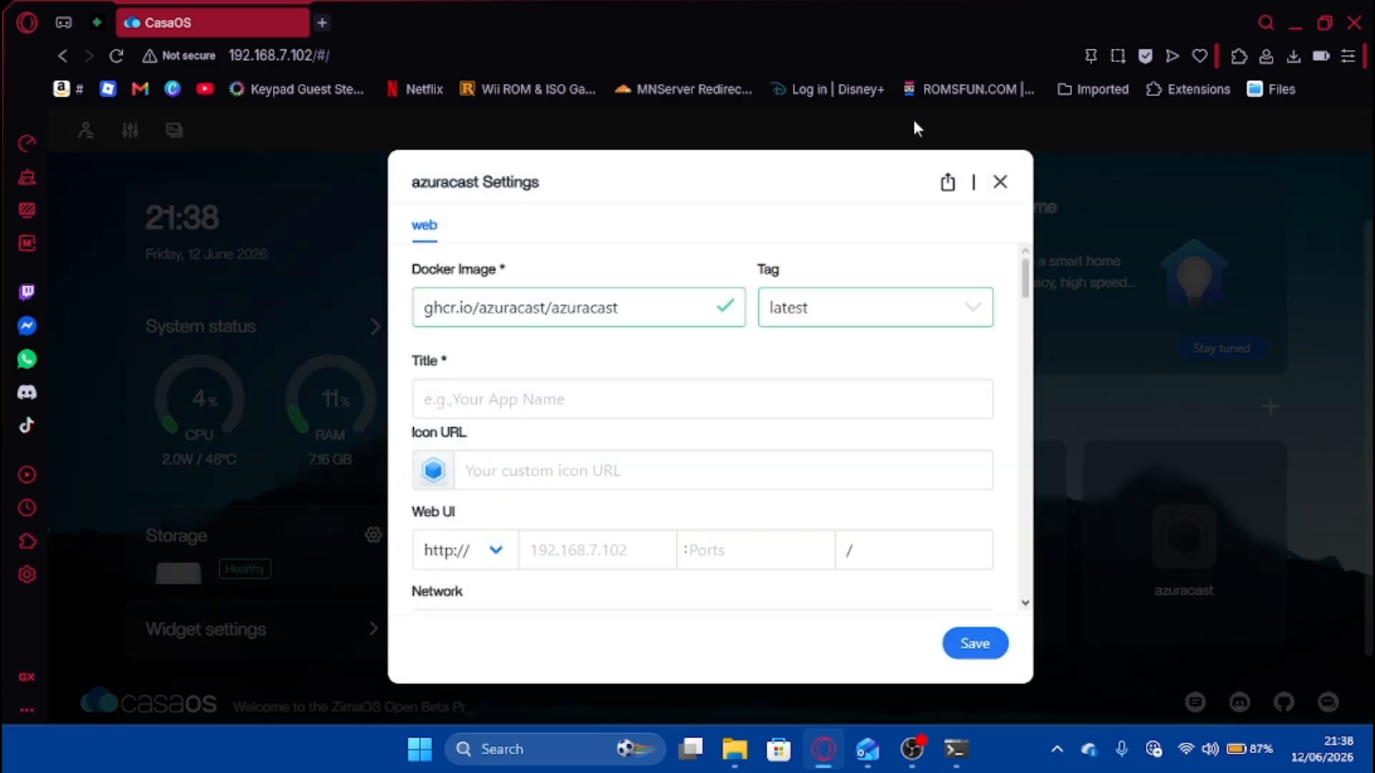
pyautogui.click(998, 182)
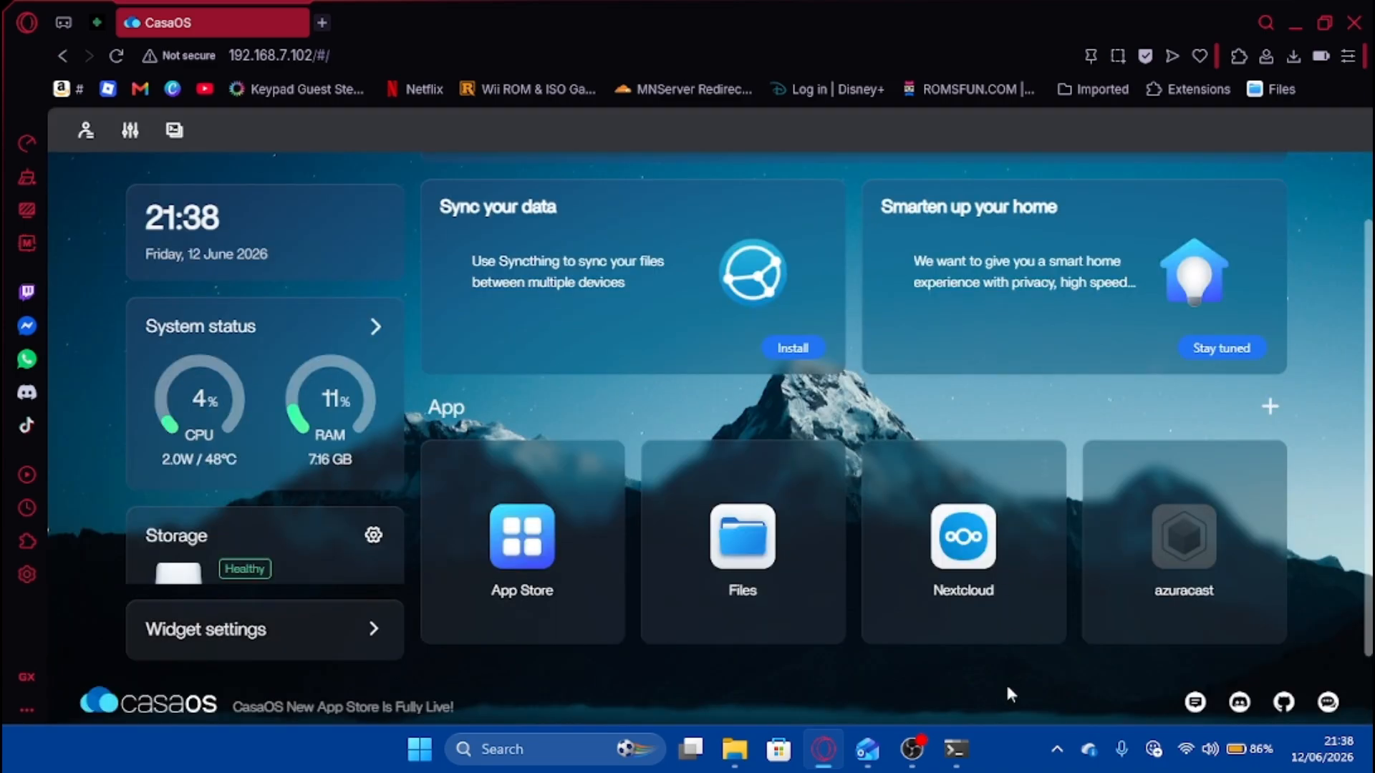
pyautogui.moveTo(958, 762)
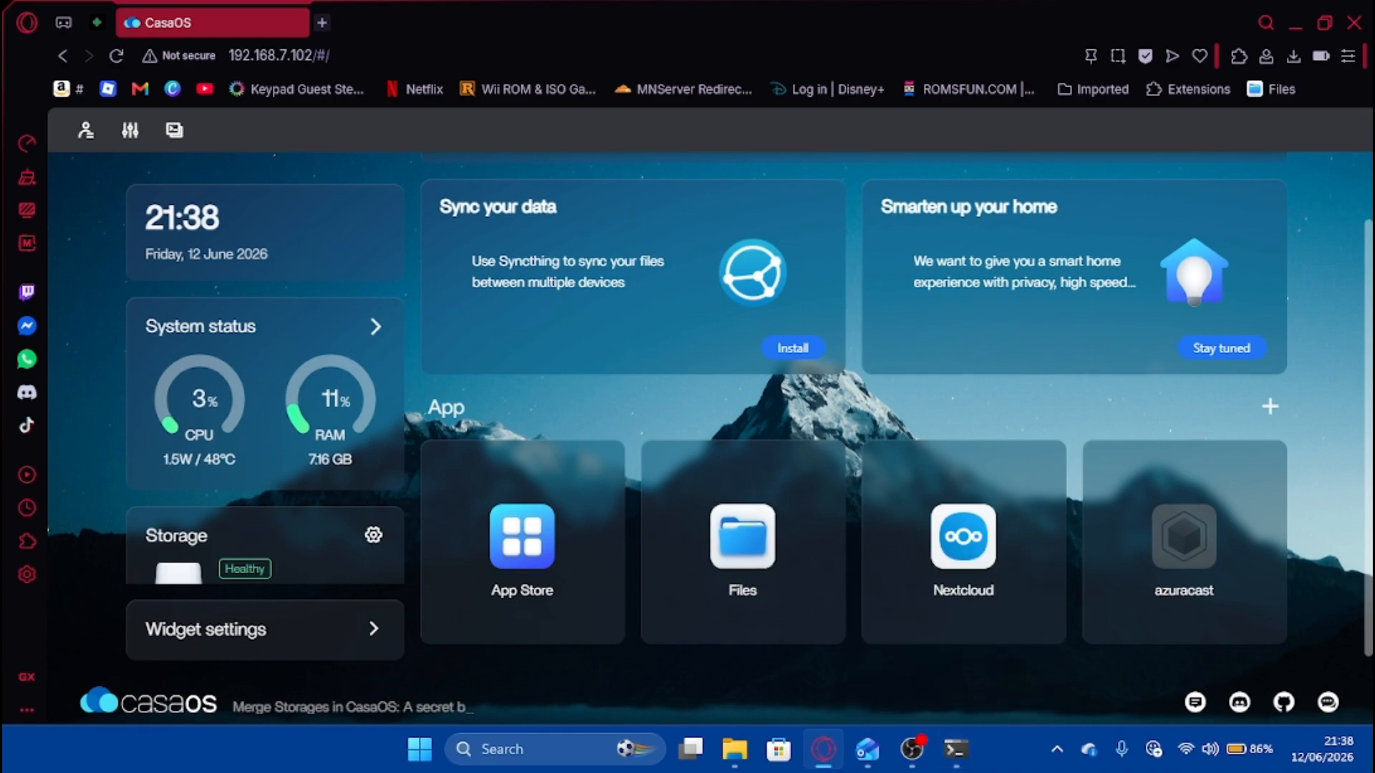
pyautogui.click(116, 55)
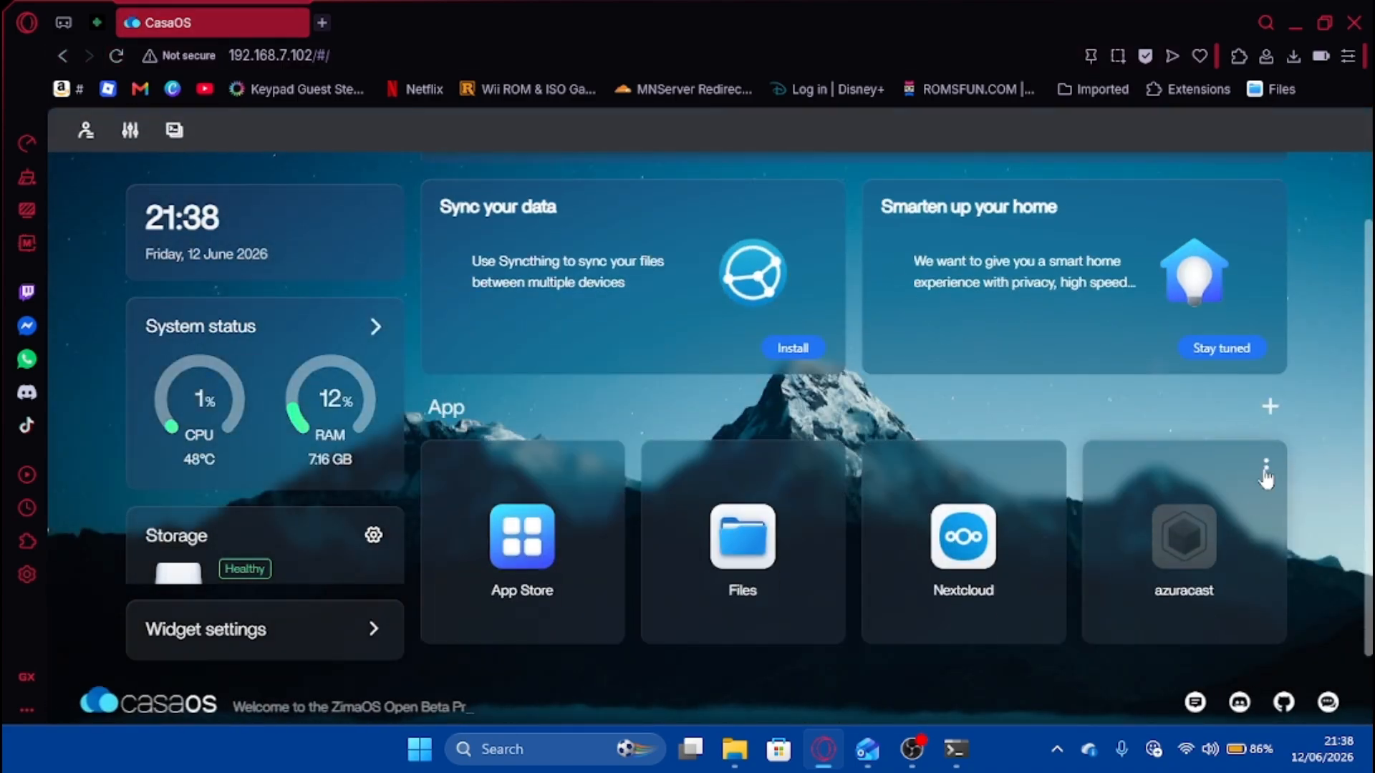
pyautogui.click(1263, 469)
pyautogui.click(1163, 577)
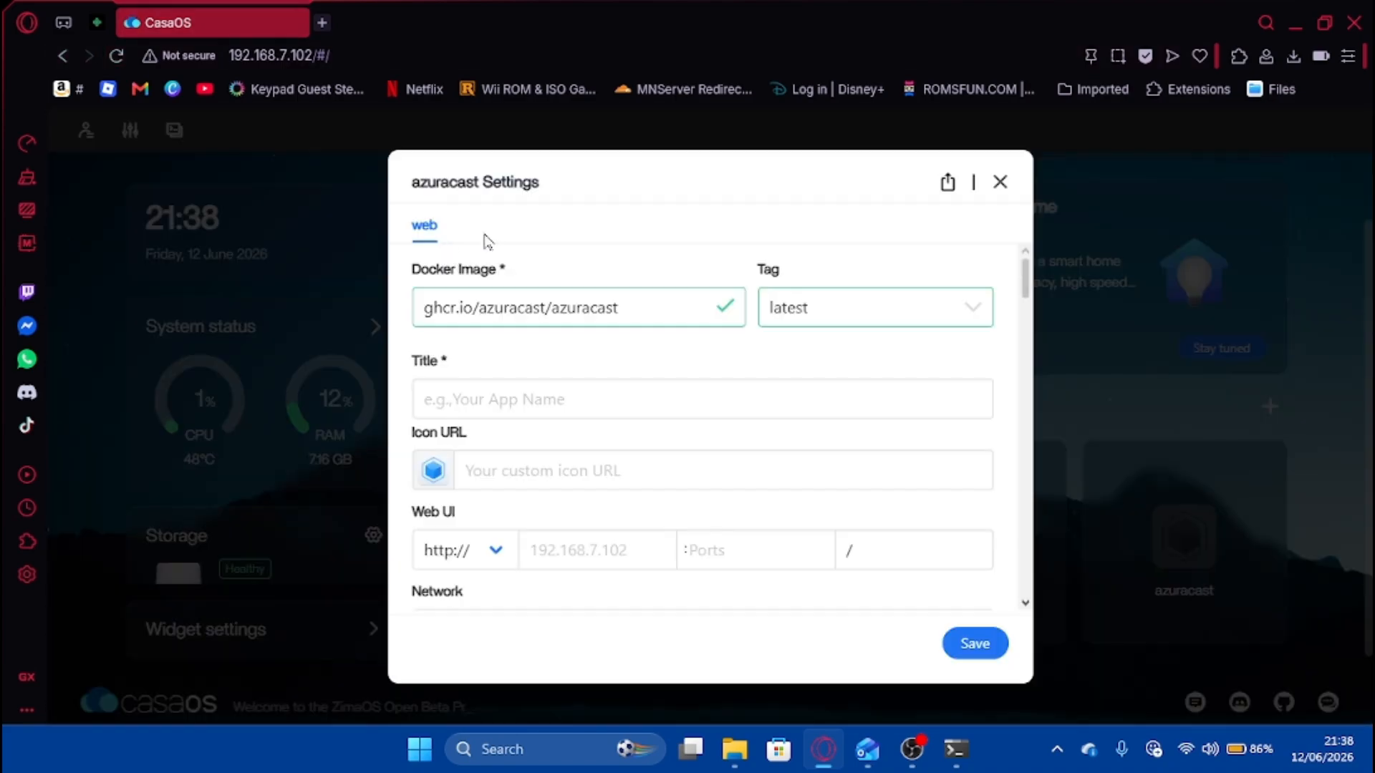
# Change the azuracast app's host port from 80 to 81 and try saving.
pyautogui.scroll(-5, 544, 278)
pyautogui.scroll(1, 668, 322)
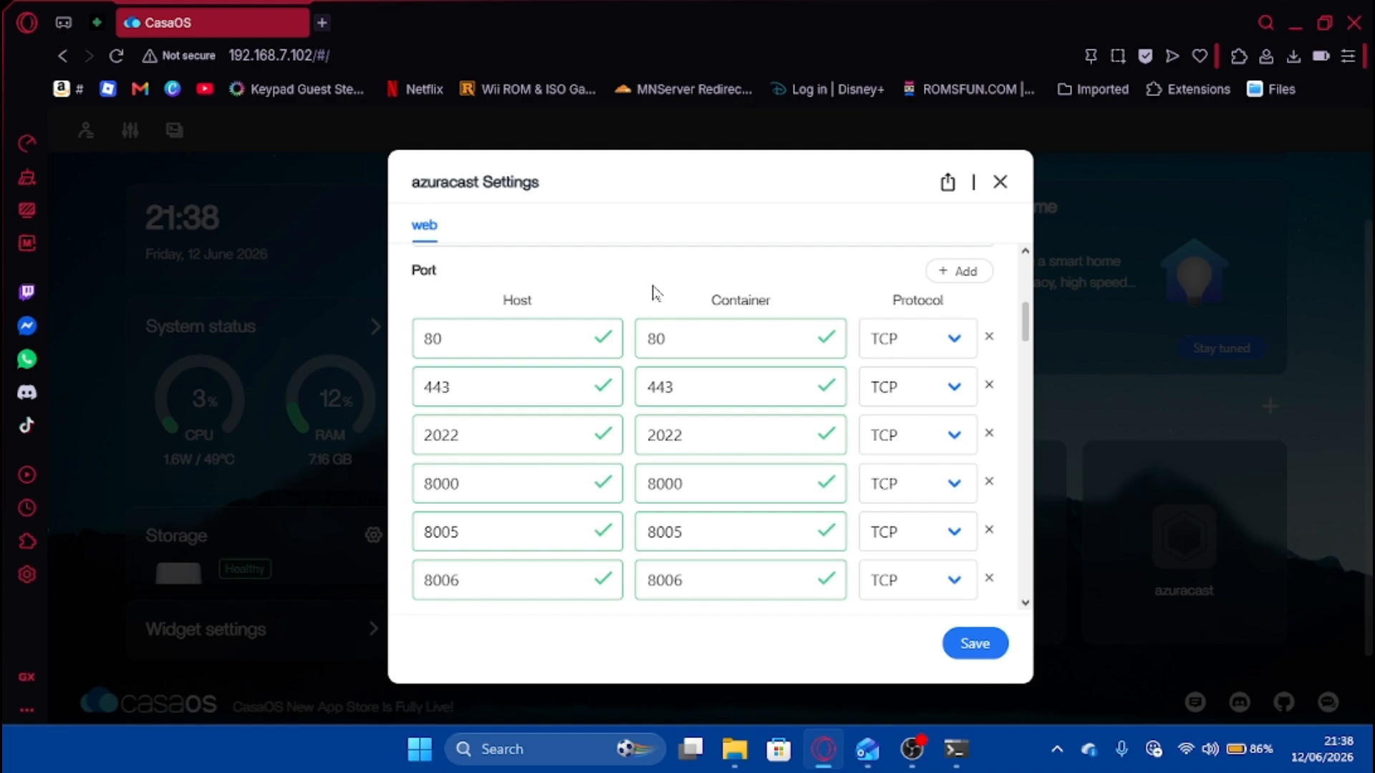
pyautogui.scroll(5, 526, 491)
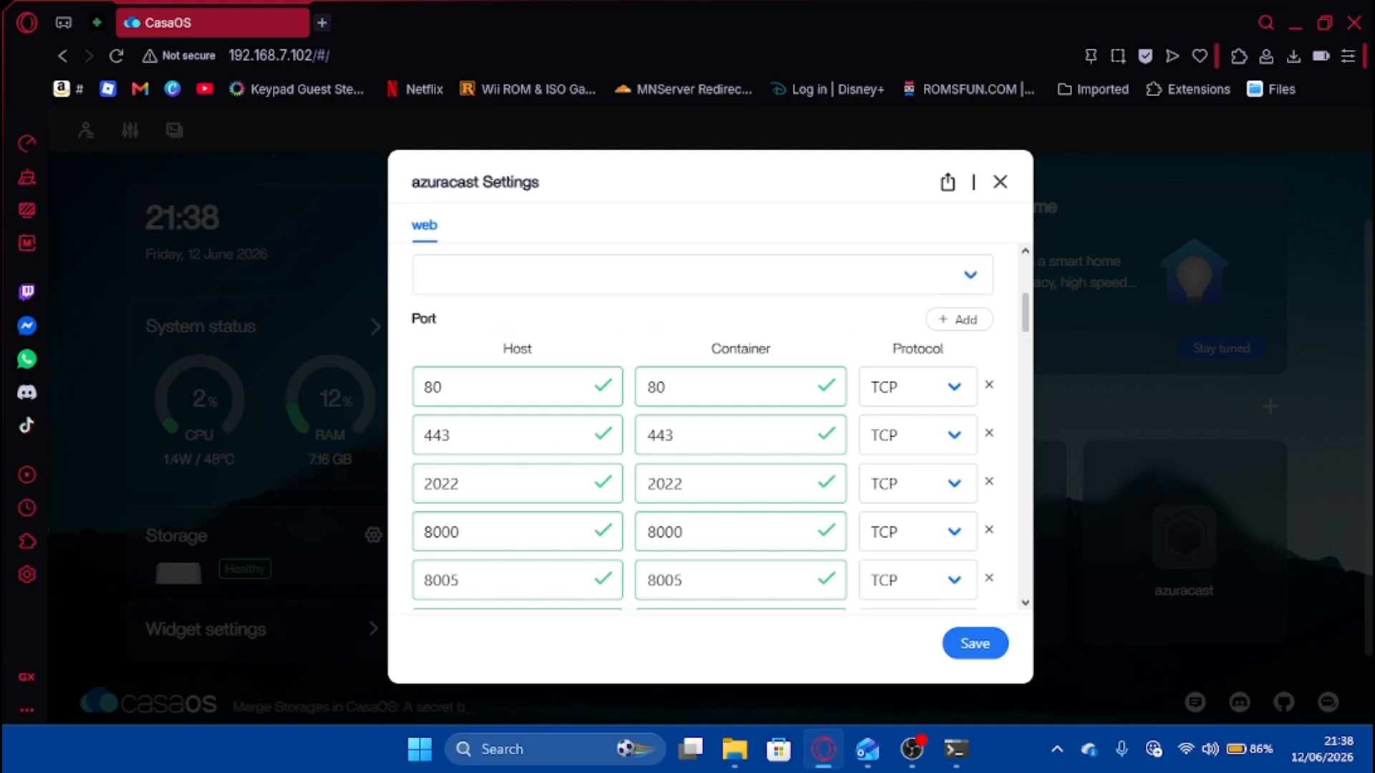
pyautogui.scroll(-6, 588, 391)
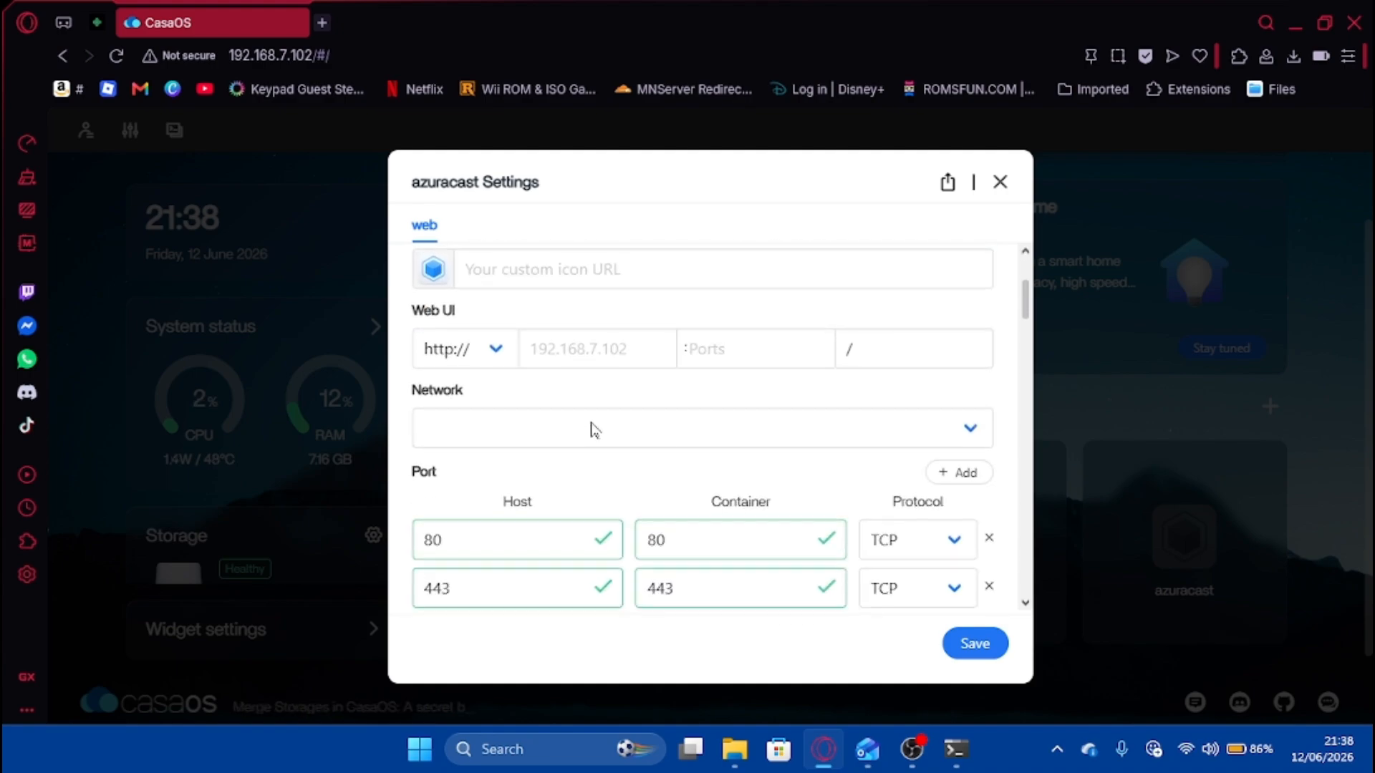
pyautogui.scroll(2, 716, 428)
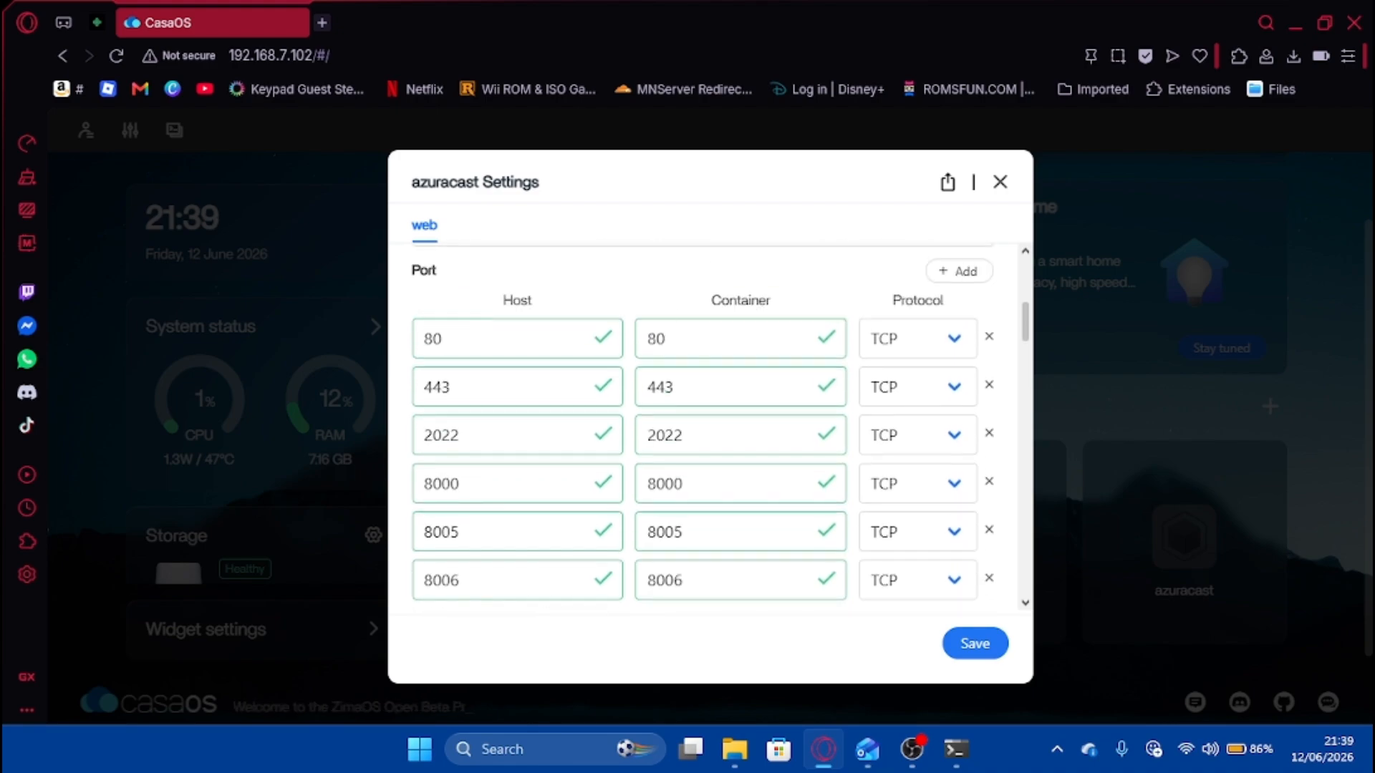
pyautogui.click(501, 338)
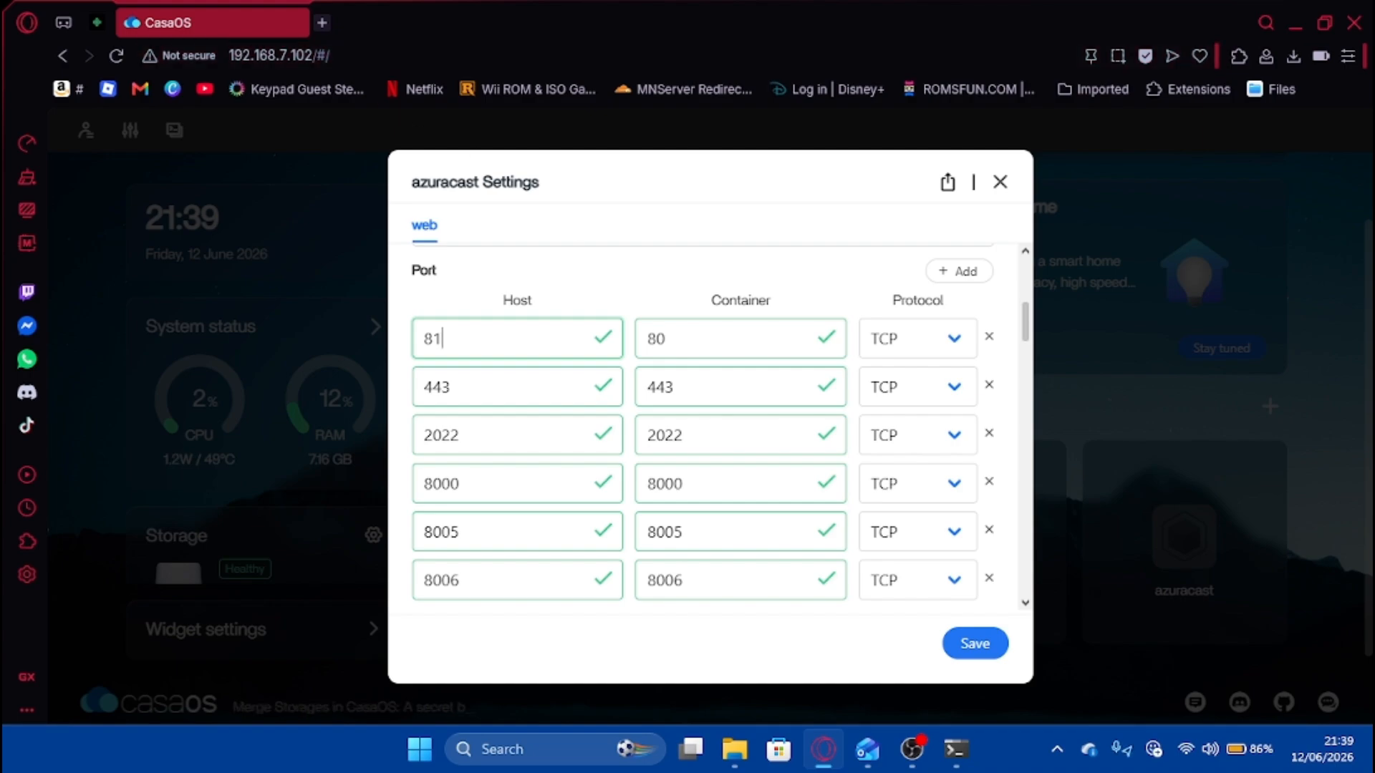
pyautogui.click(949, 645)
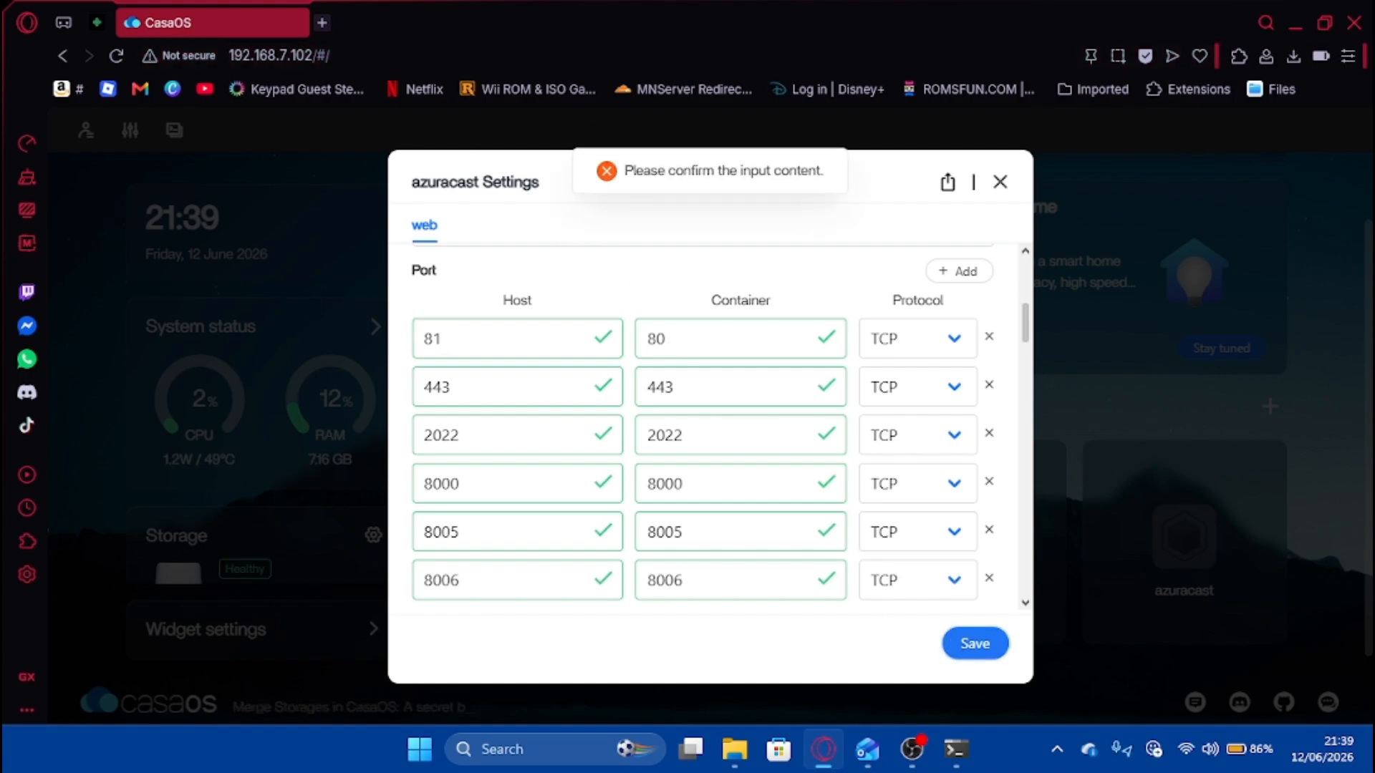
# Enter the title azuracast, save, and close the dialog after the undefined-volume error.
pyautogui.scroll(6, 708, 354)
pyautogui.click(706, 390)
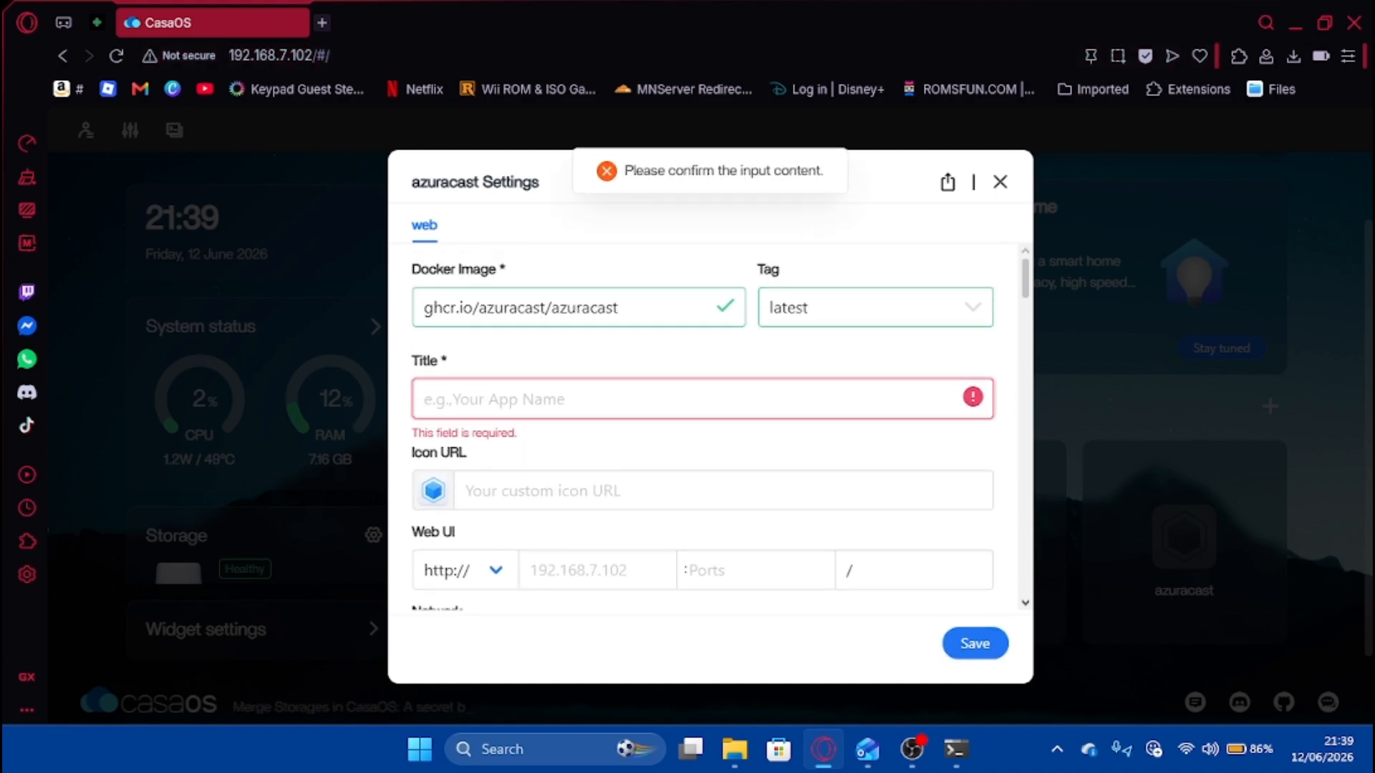
pyautogui.write('azuri')
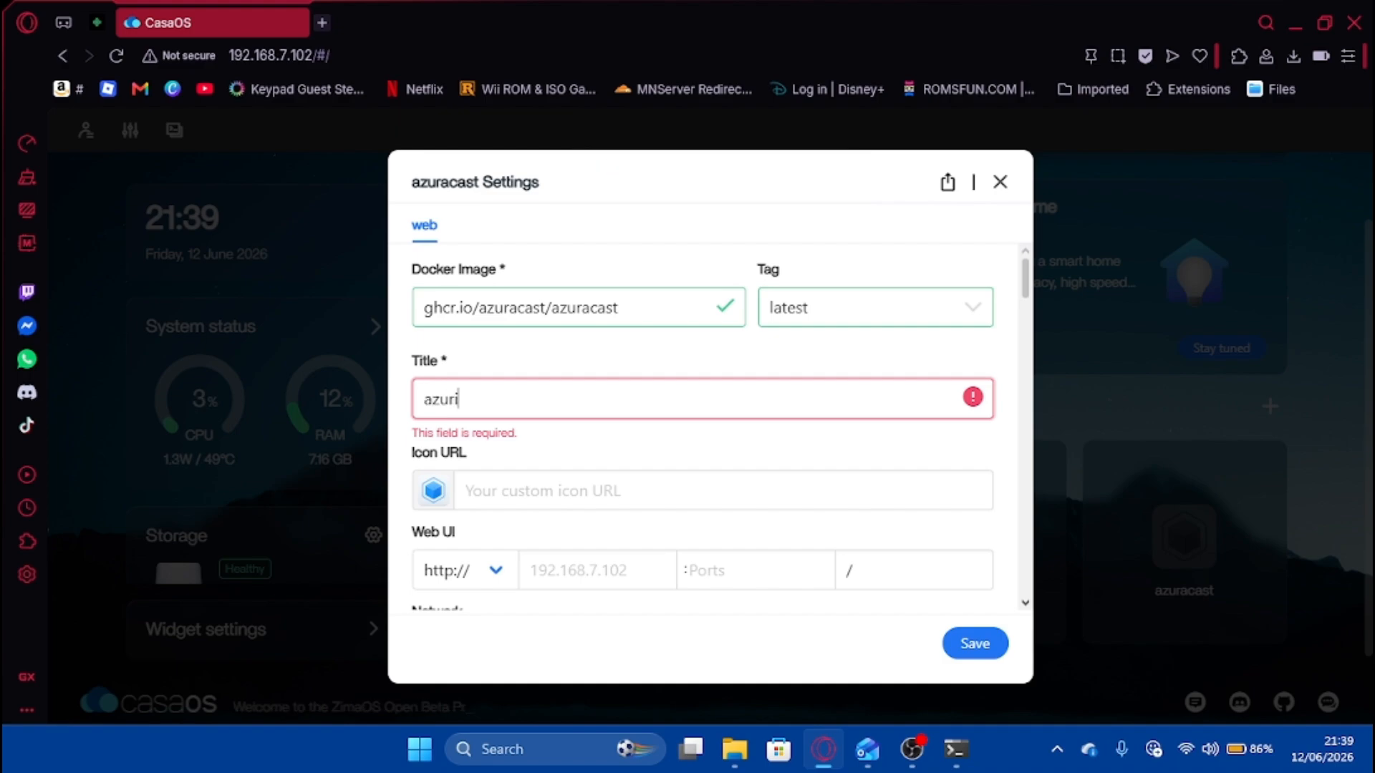
pyautogui.press('BackSpace')
pyautogui.press('BackSpace')
pyautogui.click(992, 655)
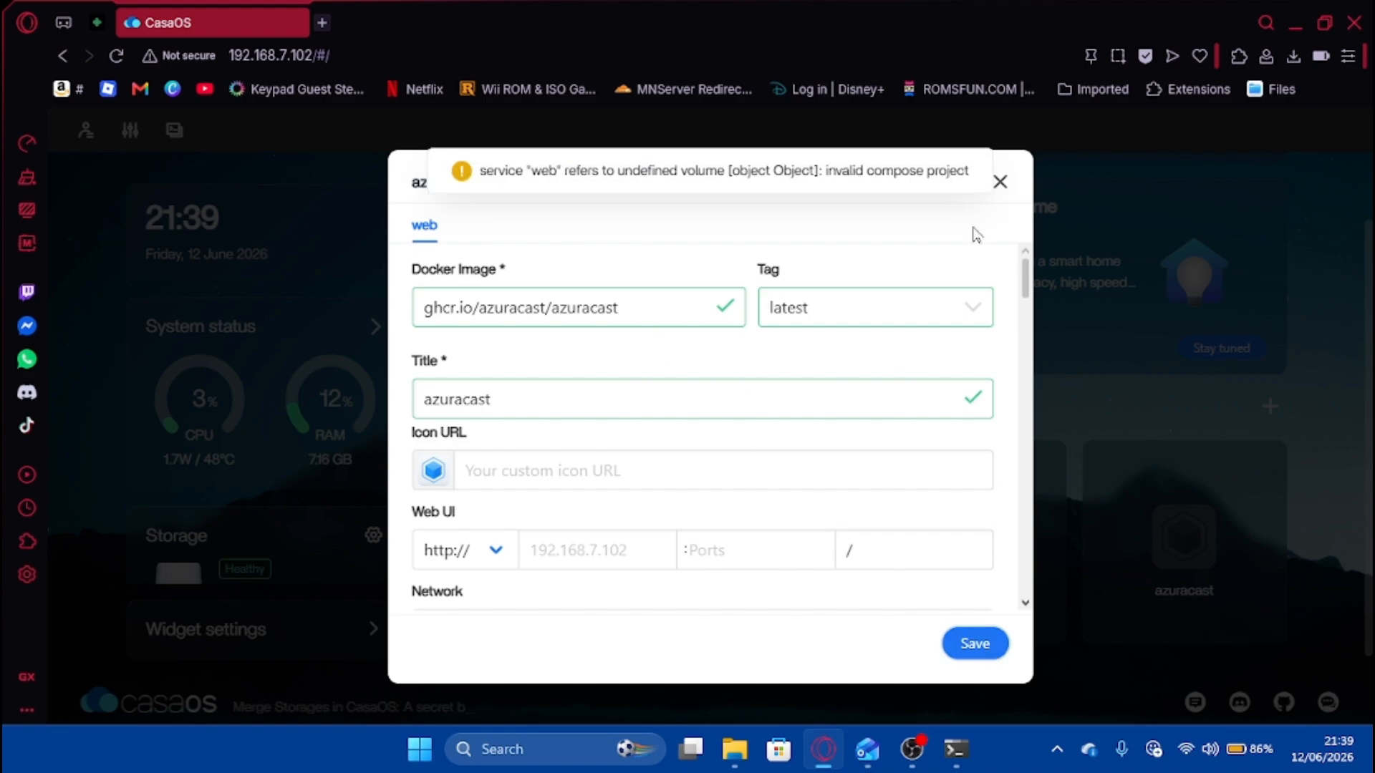
pyautogui.click(999, 182)
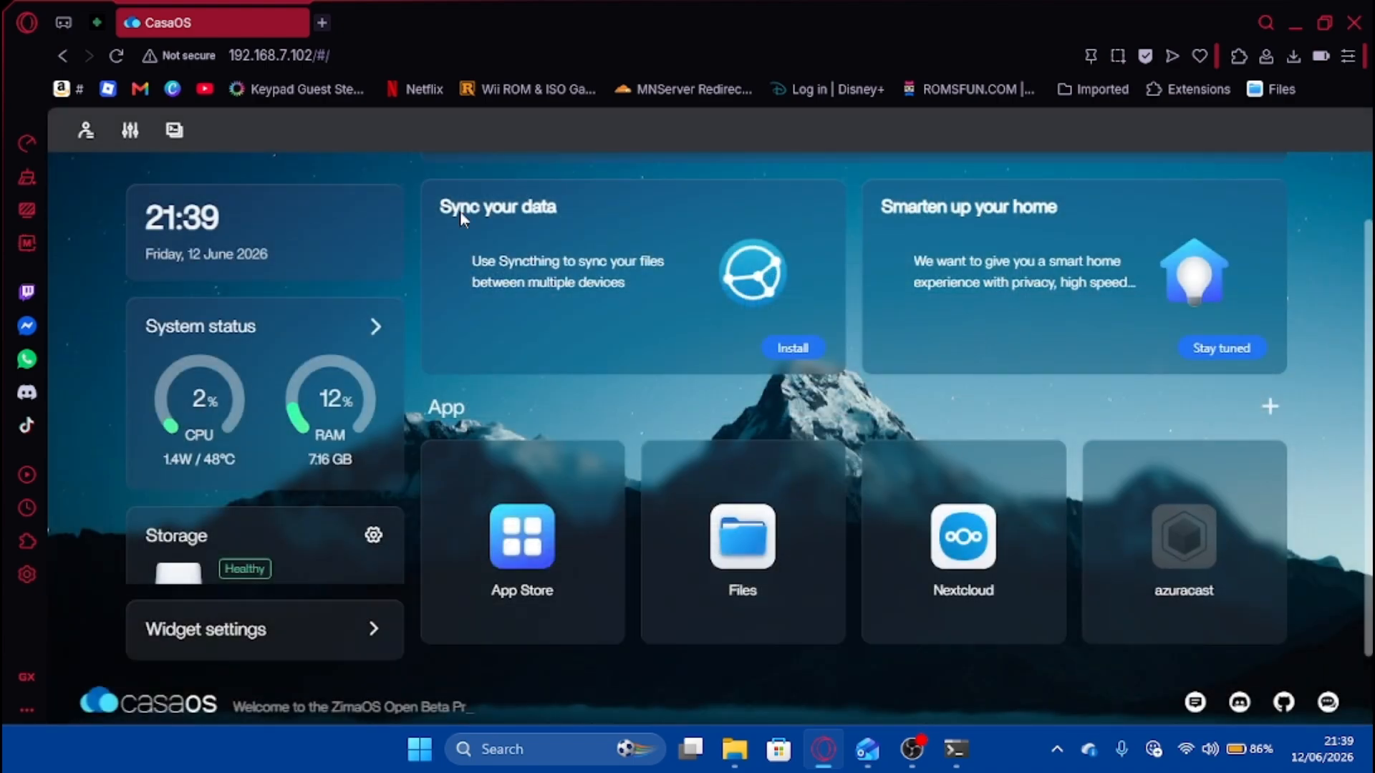
# Change the CasaOS web UI port from 80 to 81 and submit.
pyautogui.click(308, 55)
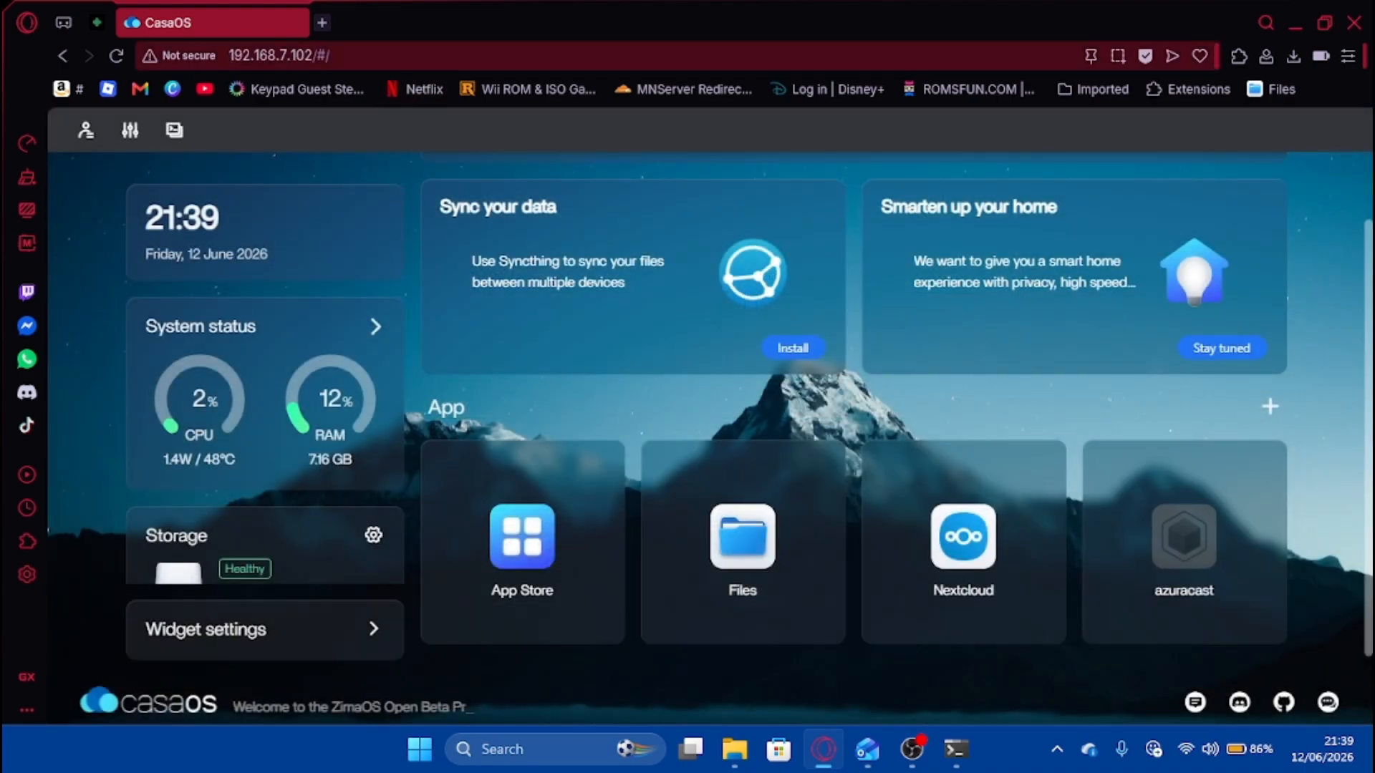
pyautogui.click(128, 135)
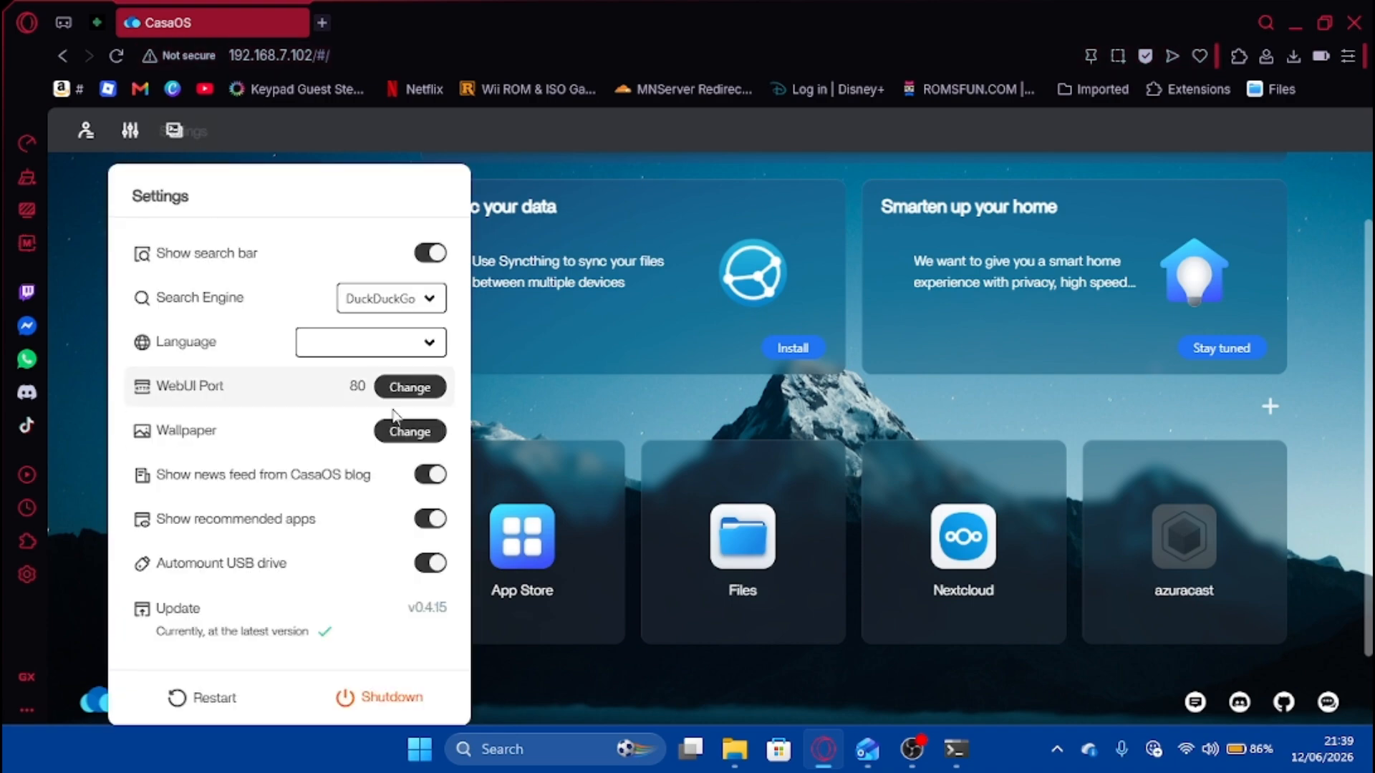
pyautogui.click(410, 387)
pyautogui.press('BackSpace')
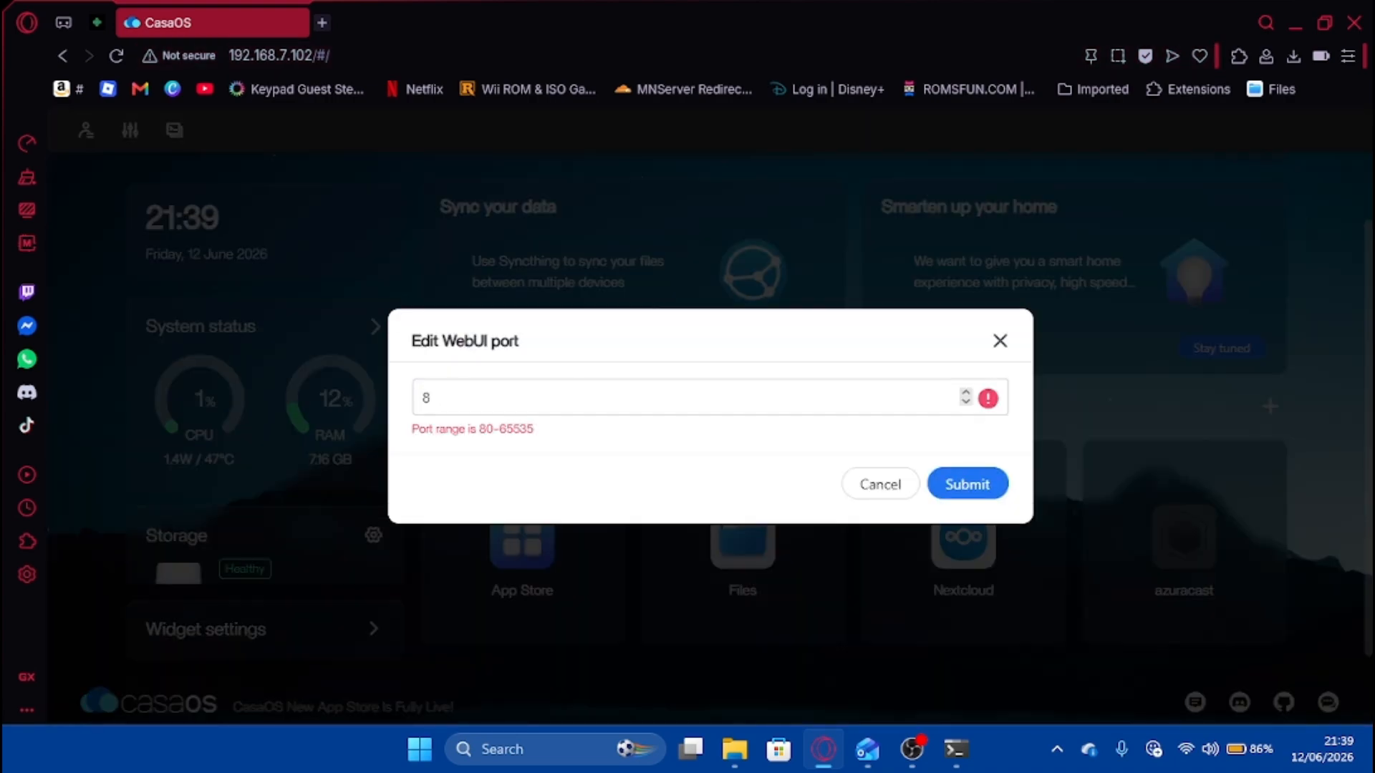
pyautogui.write('1')
pyautogui.click(966, 471)
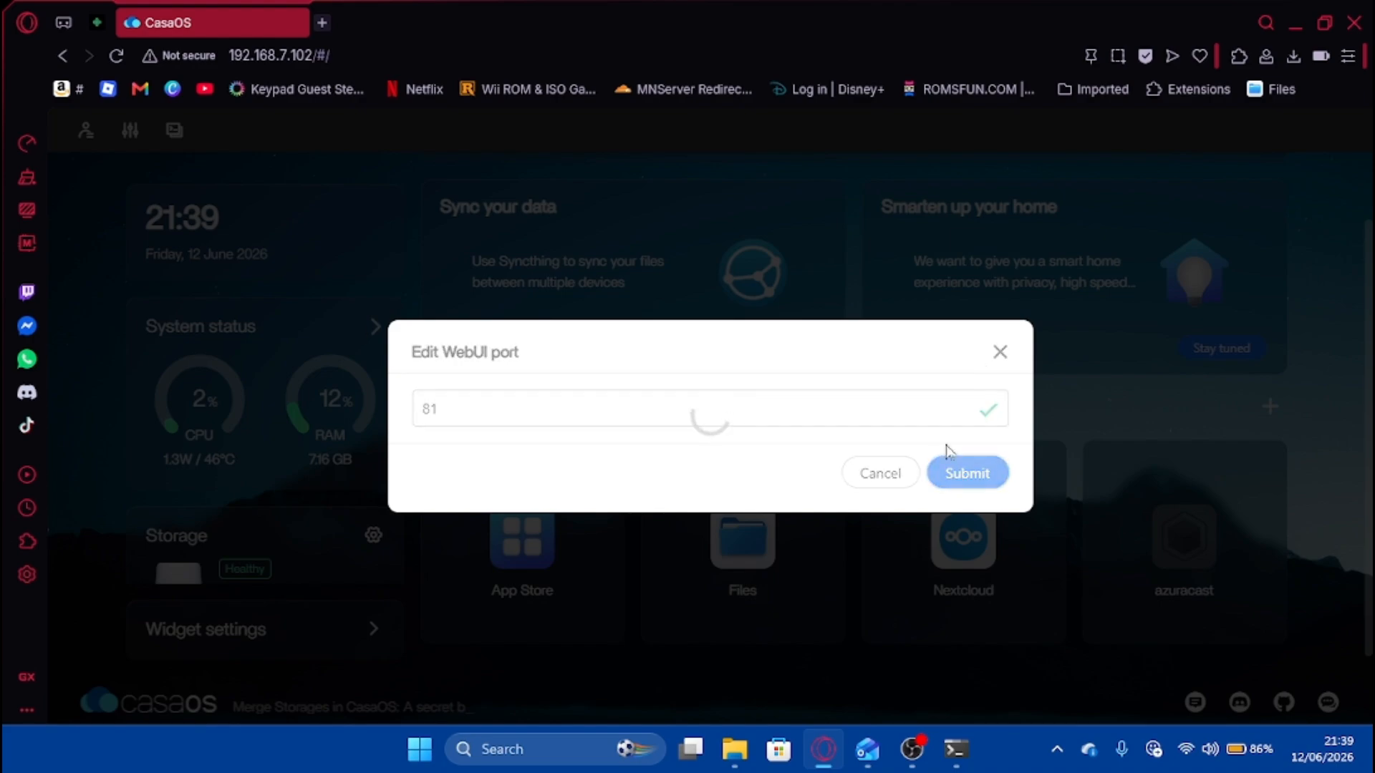
# Load CasaOS at 192.168.7.102:81 in the address bar.
pyautogui.click(344, 56)
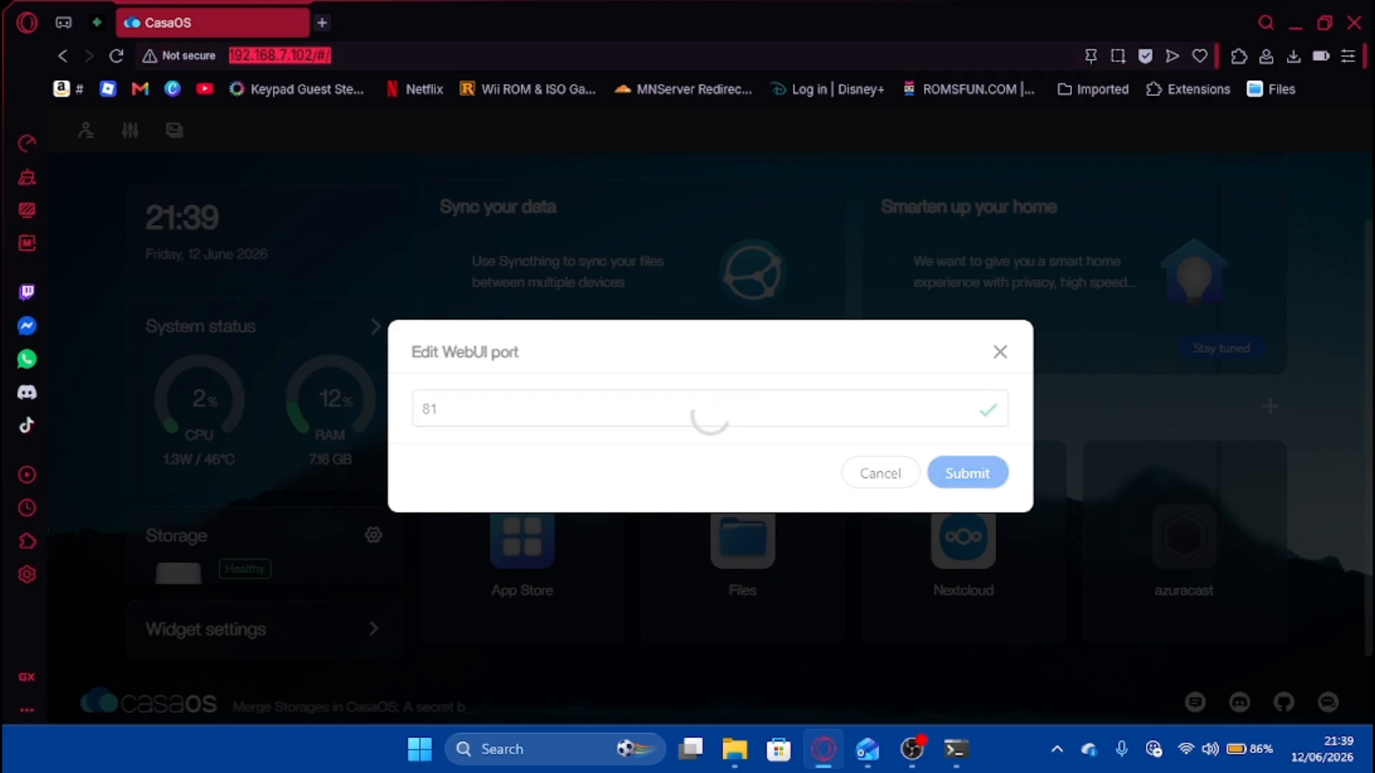
pyautogui.click(344, 55)
pyautogui.press('BackSpace')
pyautogui.press('BackSpace')
pyautogui.press('BackSpace')
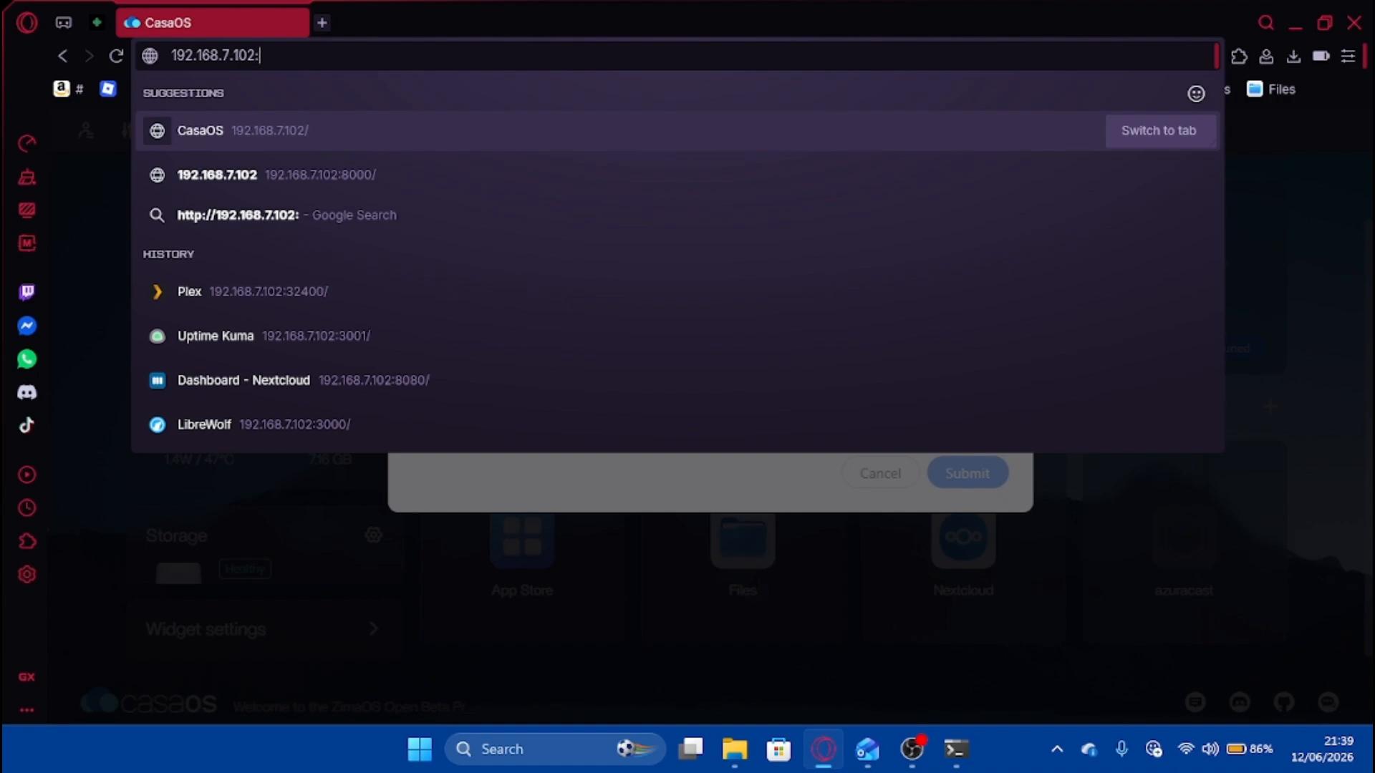
pyautogui.write(':81')
pyautogui.press('Return')
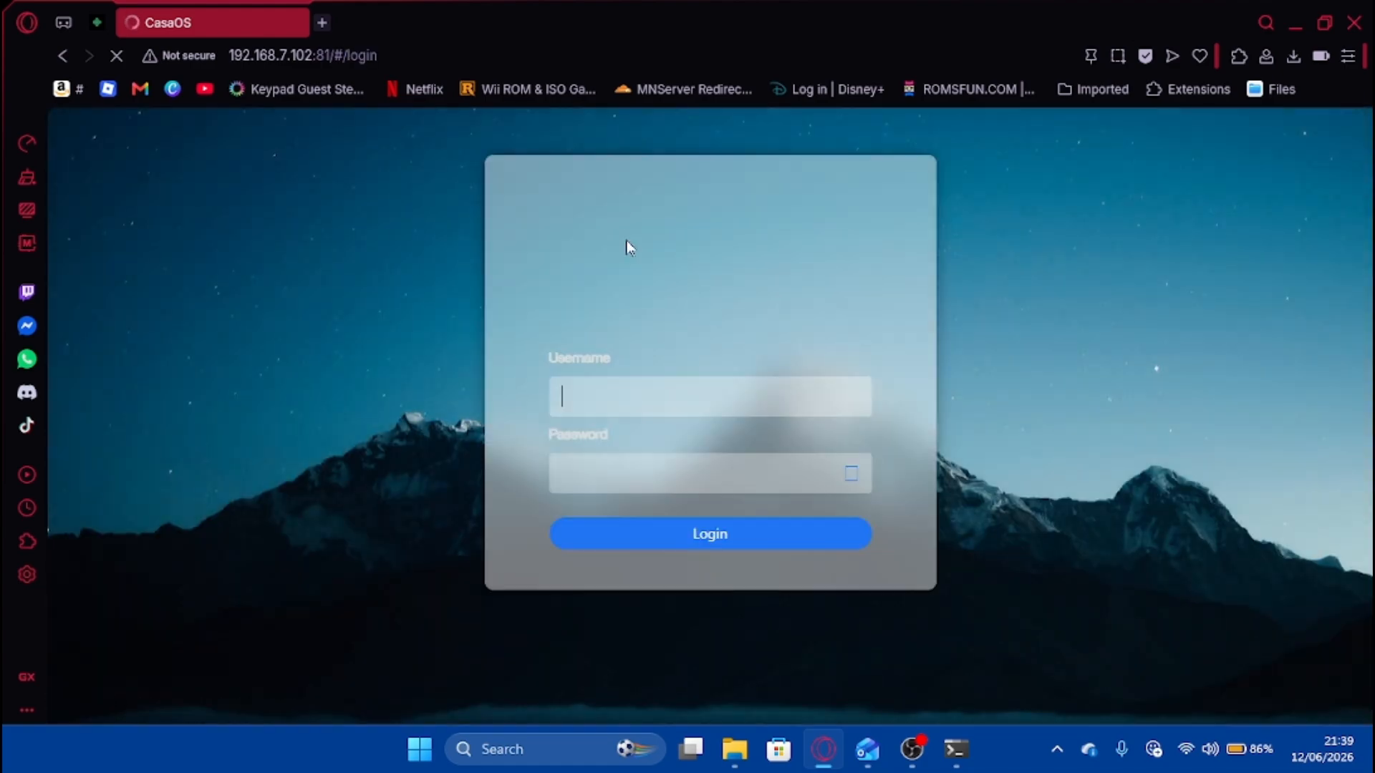
# Sign in to CasaOS on port 81 with the account username and password.
pyautogui.press('capslock')
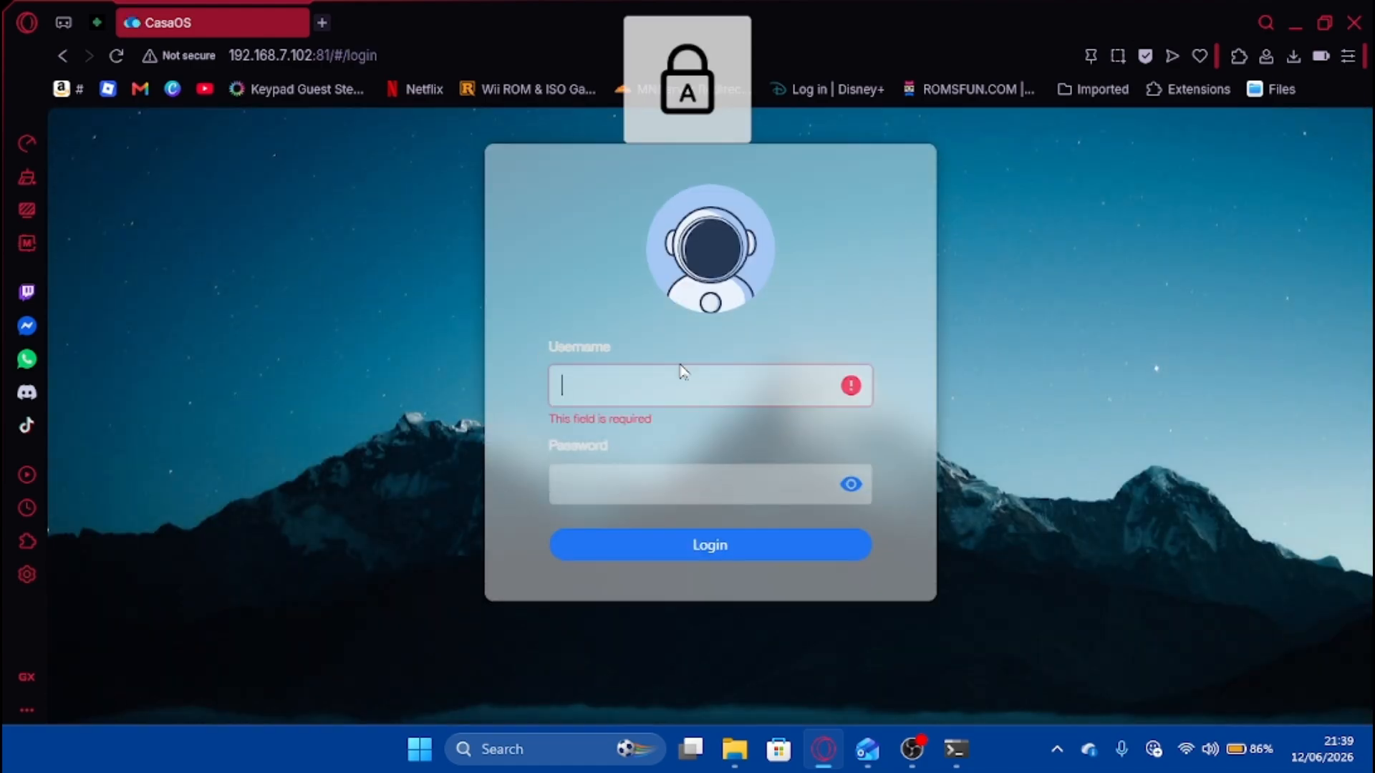
pyautogui.write('M')
pyautogui.press('capslock')
pyautogui.write('ar')
pyautogui.press('capslock')
pyautogui.write('•')
pyautogui.press('capslock')
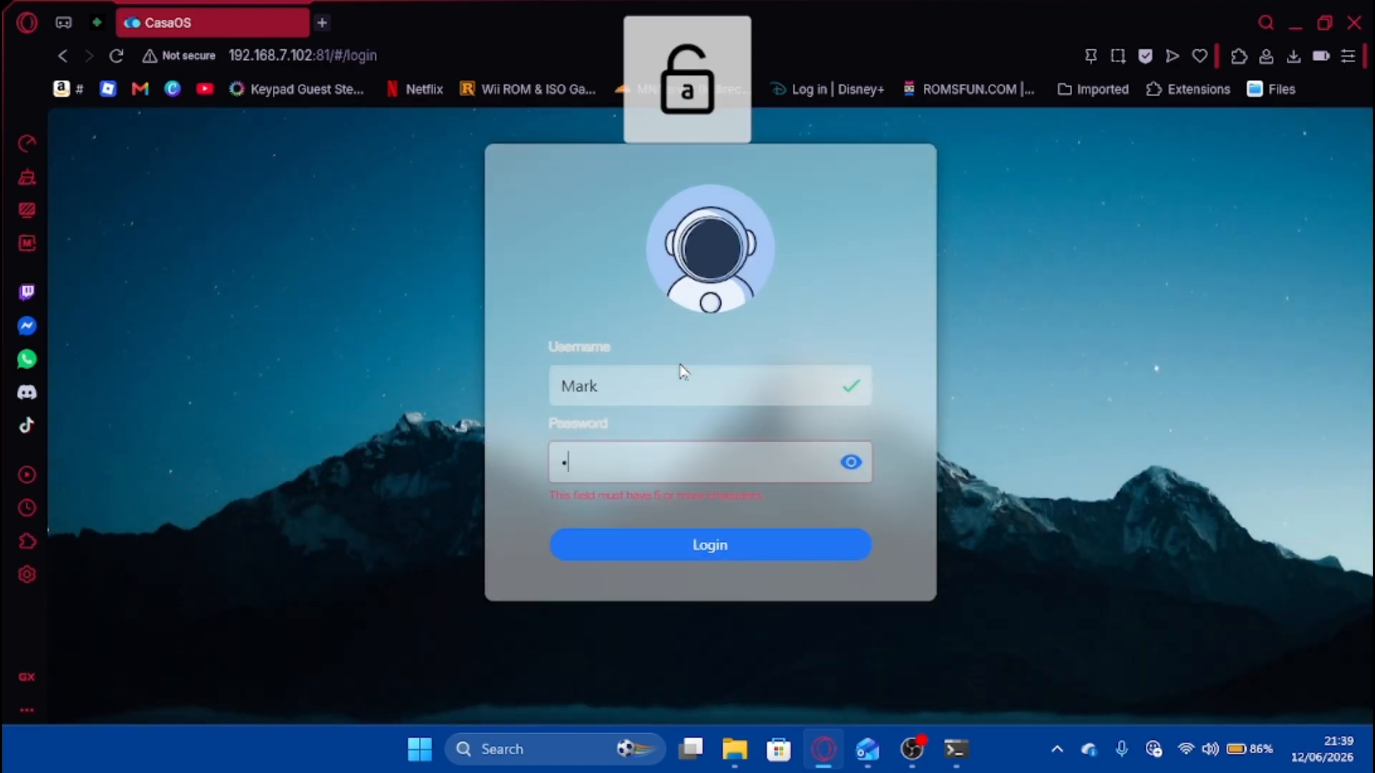
pyautogui.press('capslock')
pyautogui.write('••')
pyautogui.press('capslock')
pyautogui.write('••••')
pyautogui.press('Return')
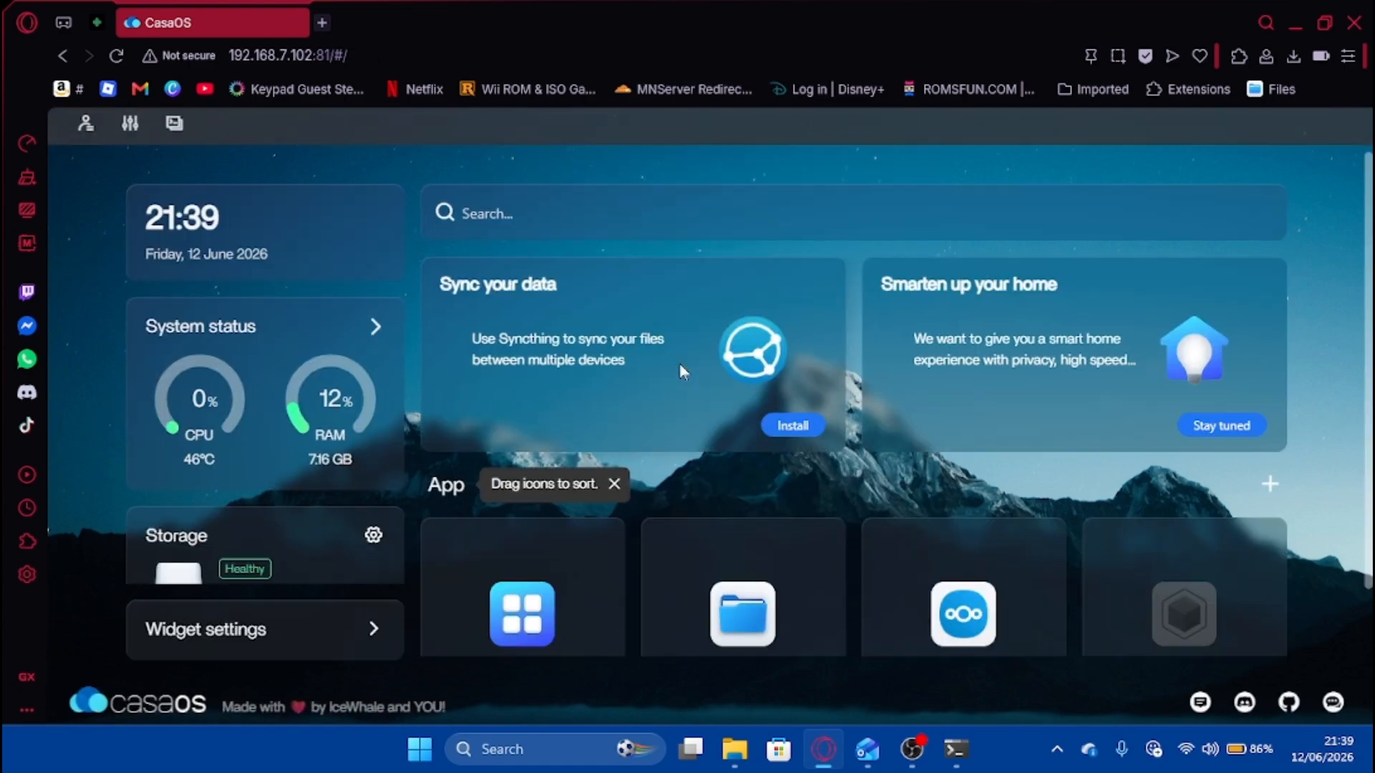
# Check the azuracast card's options menu, then open a new browser tab.
pyautogui.scroll(-1, 679, 394)
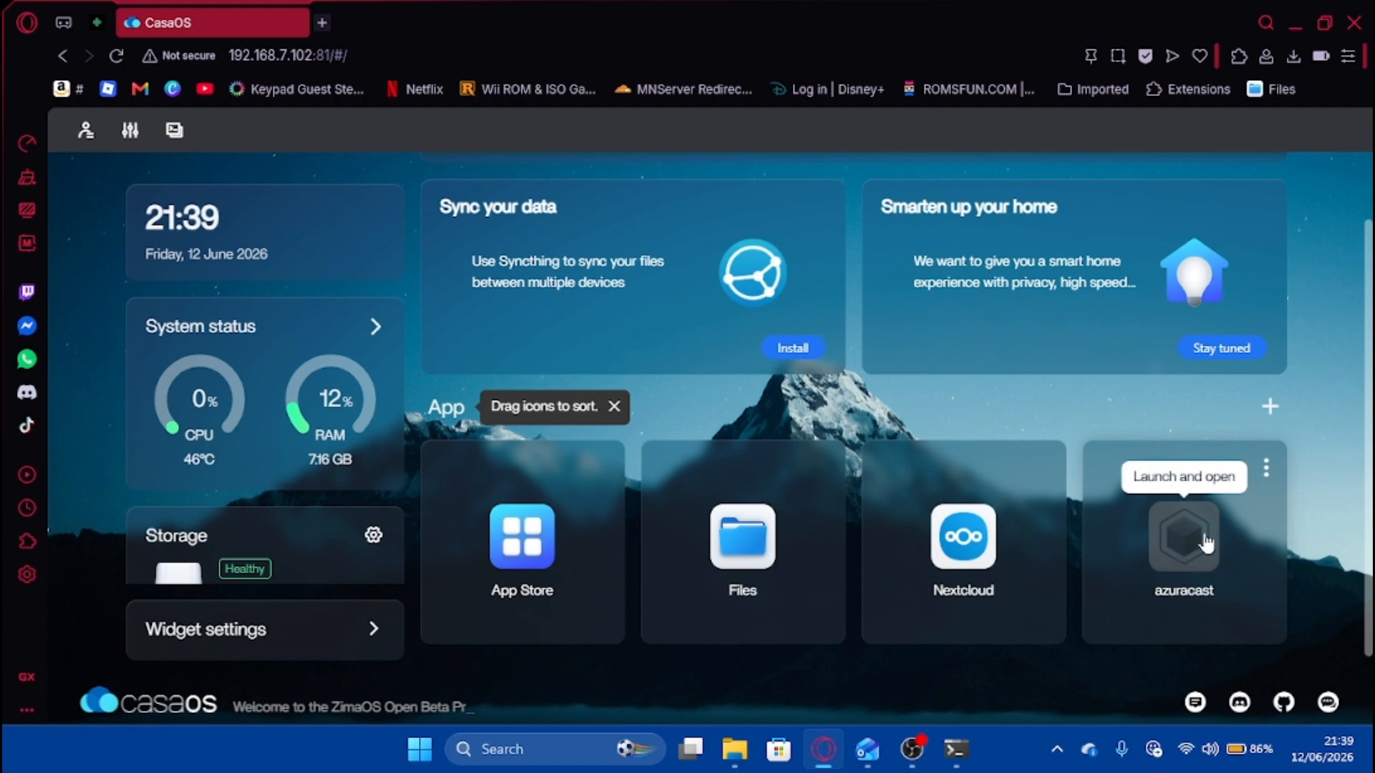
pyautogui.click(1266, 469)
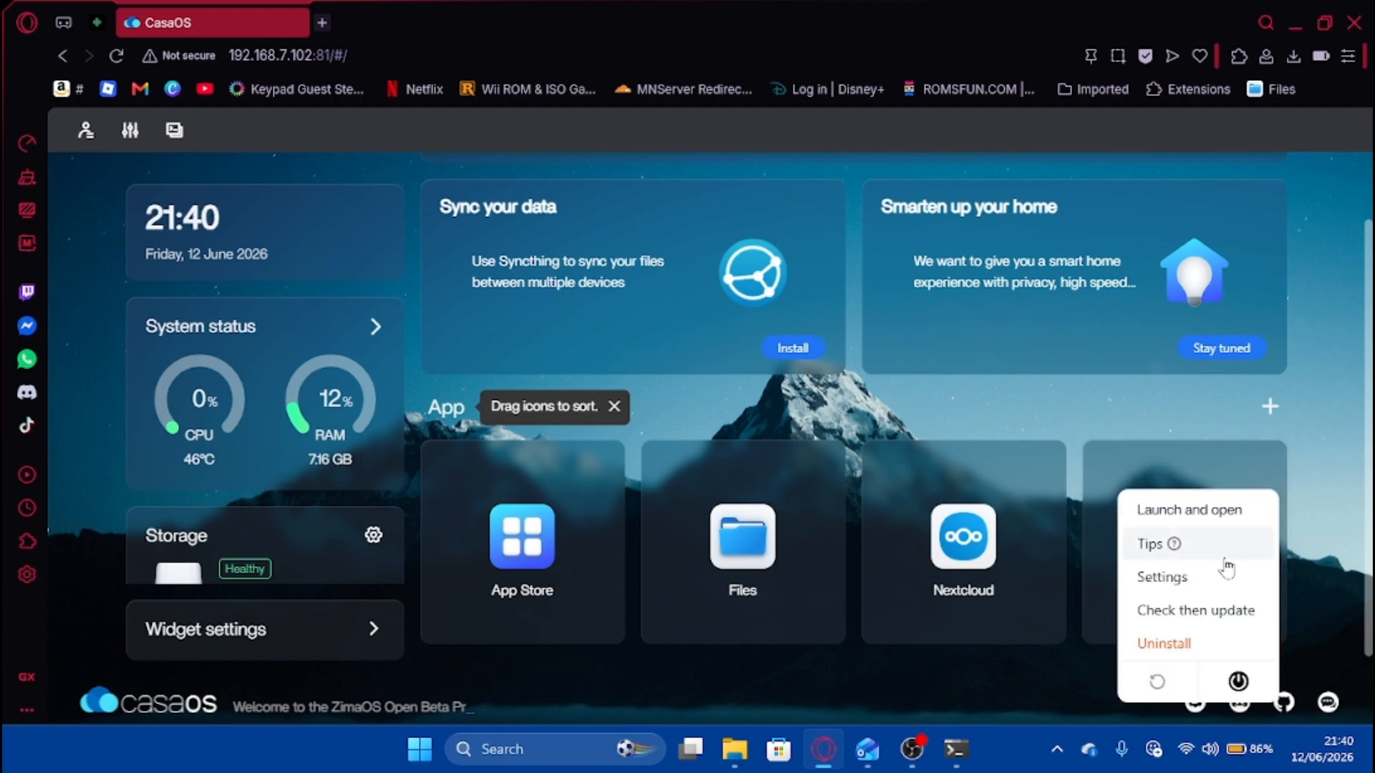
pyautogui.click(1003, 401)
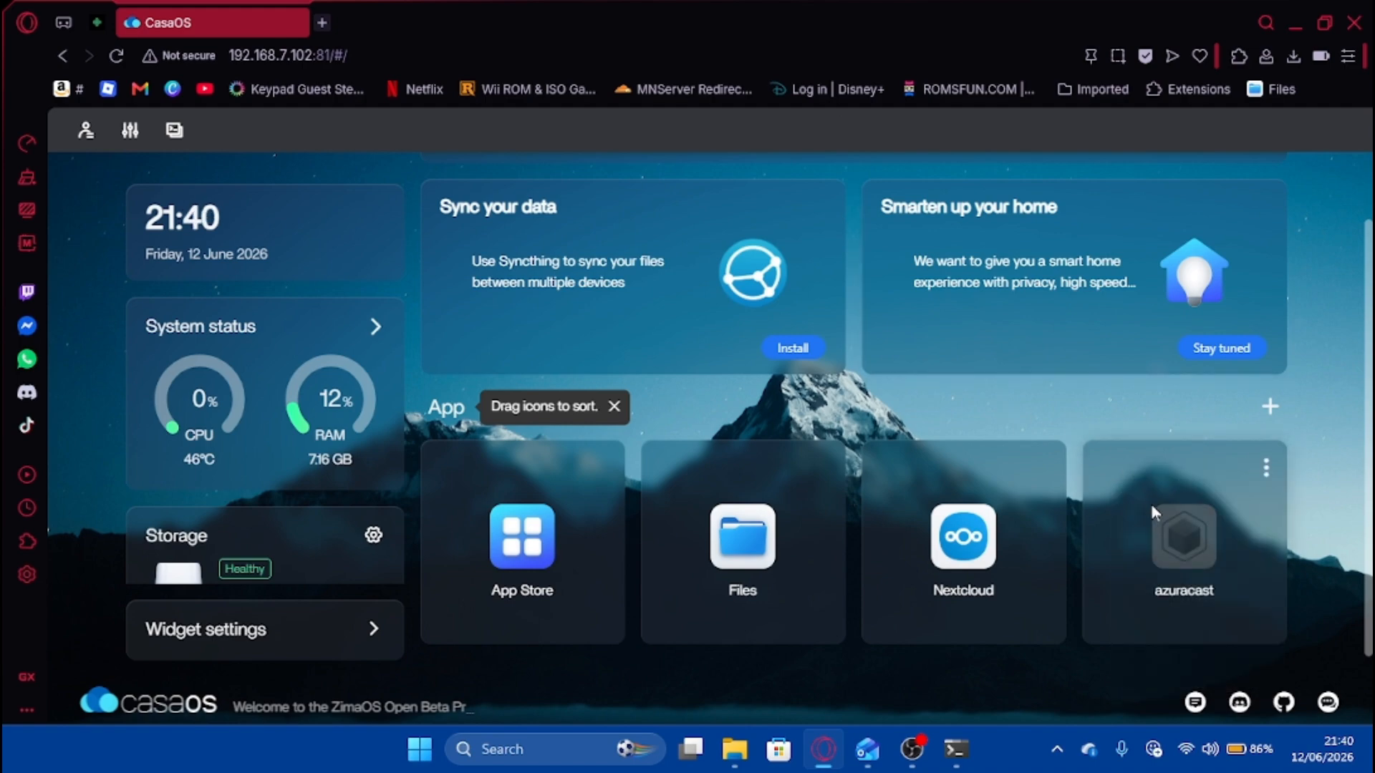
pyautogui.click(321, 23)
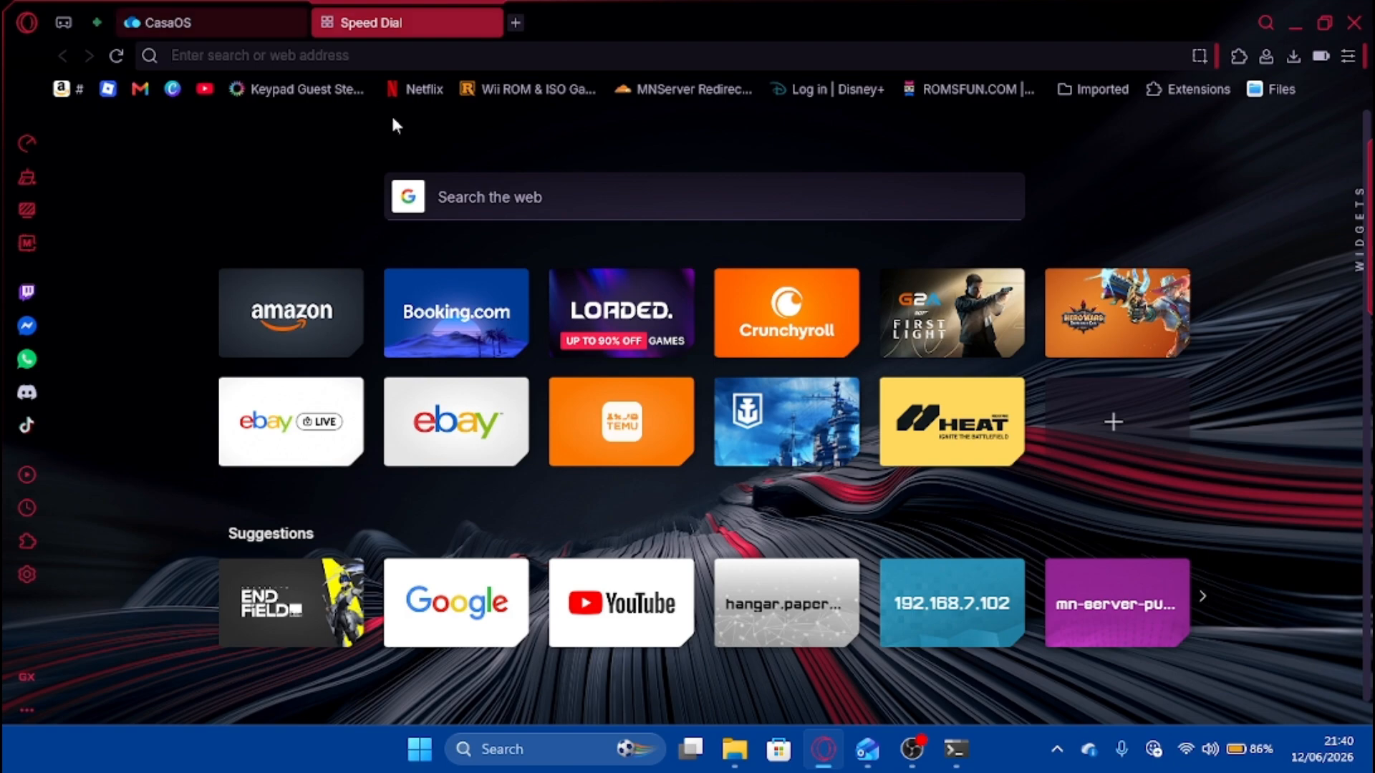
# Try loading 192.168.7.102 in the new tab.
pyautogui.write('192.168.7.1')
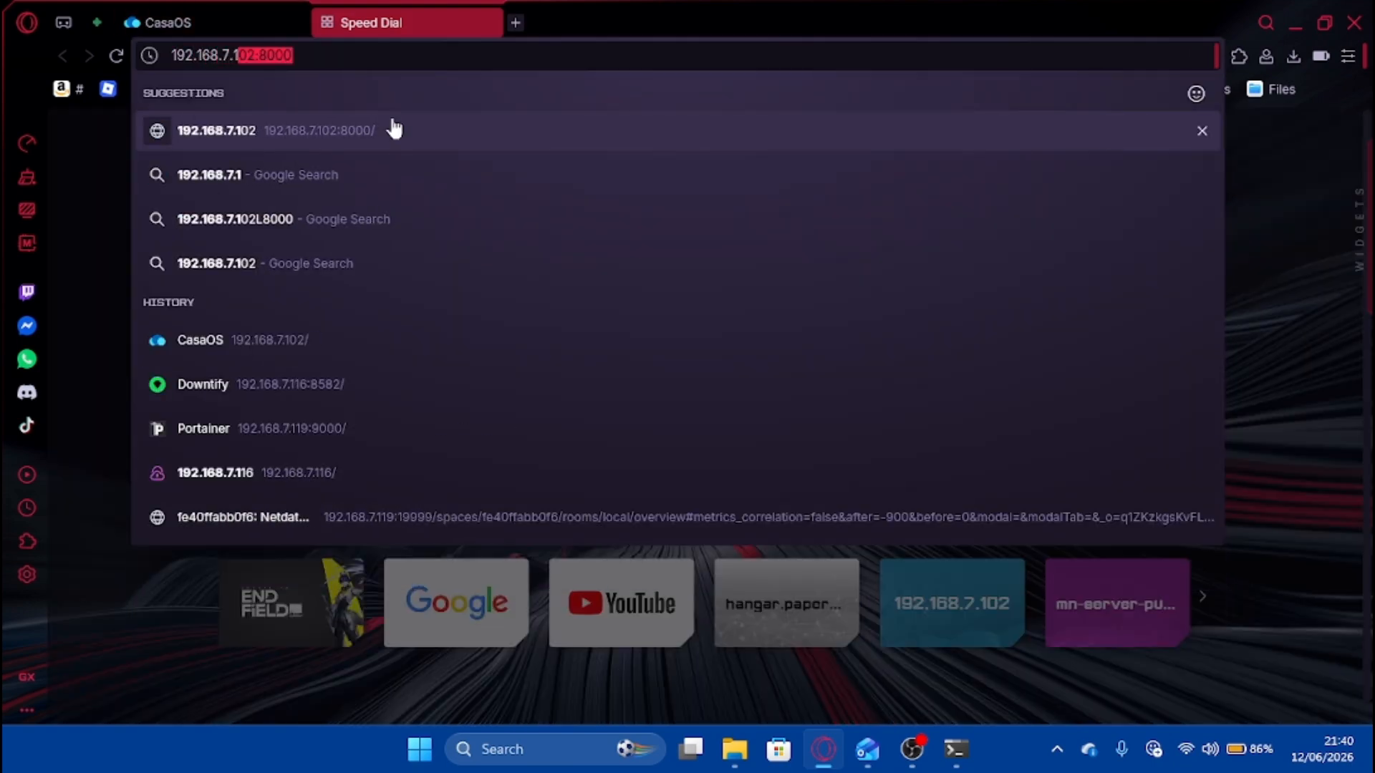
pyautogui.click(394, 130)
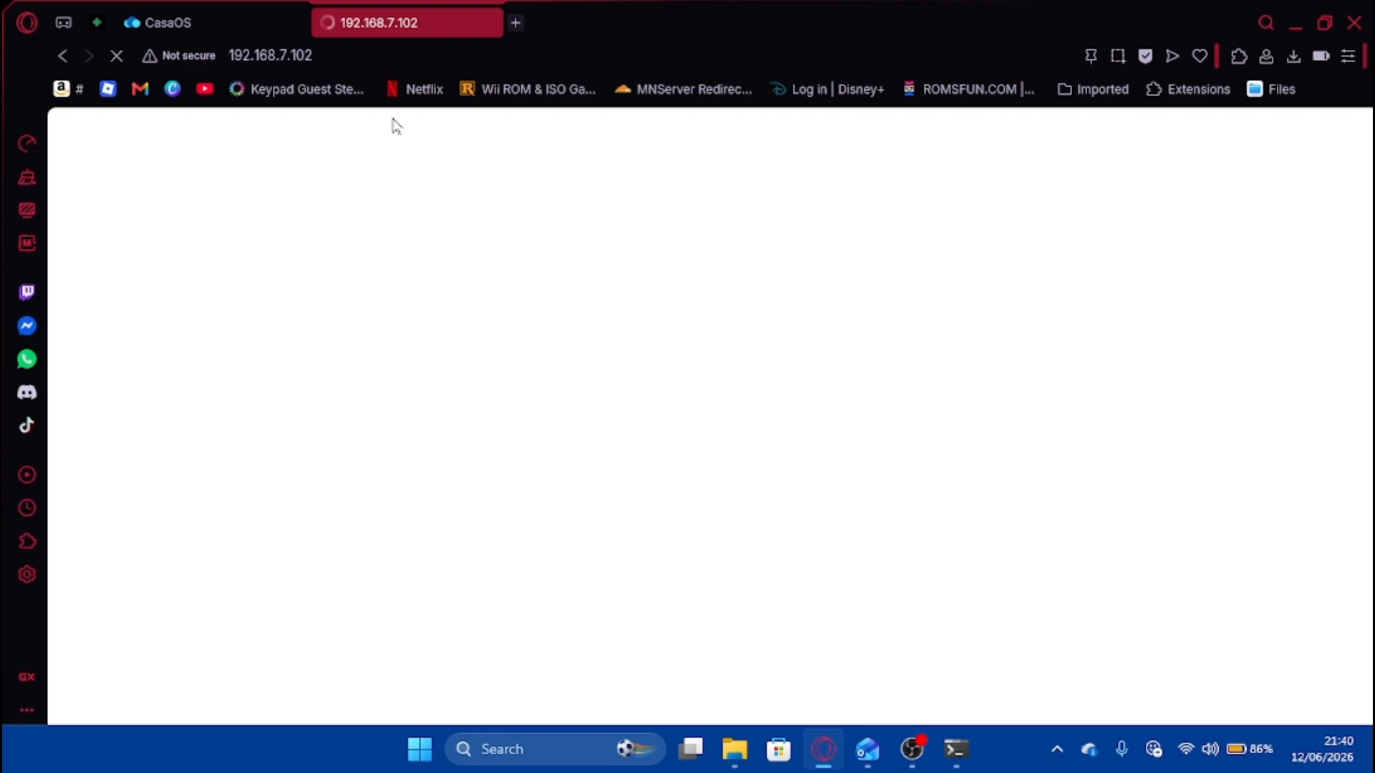
pyautogui.click(111, 54)
pyautogui.click(222, 55)
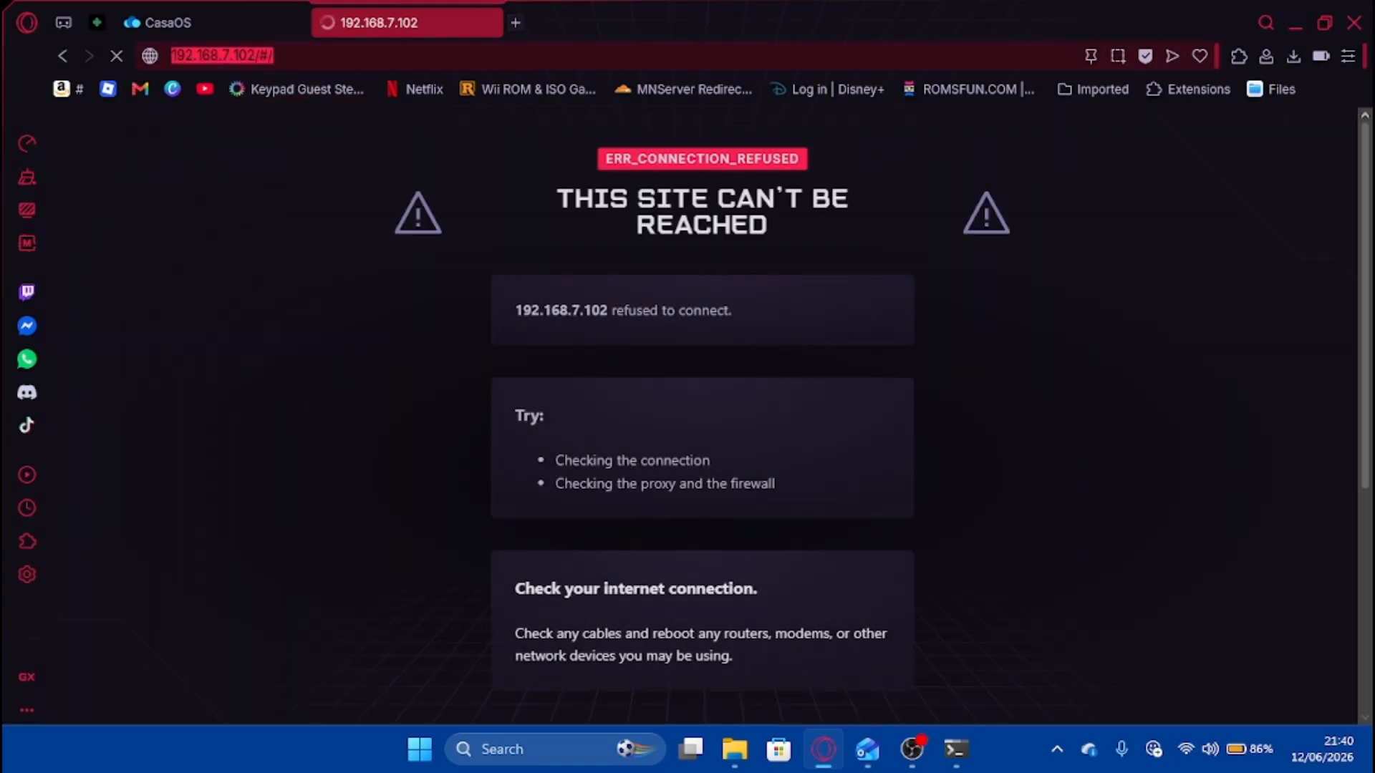
pyautogui.press('End')
pyautogui.press('BackSpace')
pyautogui.press('BackSpace')
pyautogui.press('BackSpace')
pyautogui.press('BackSpace')
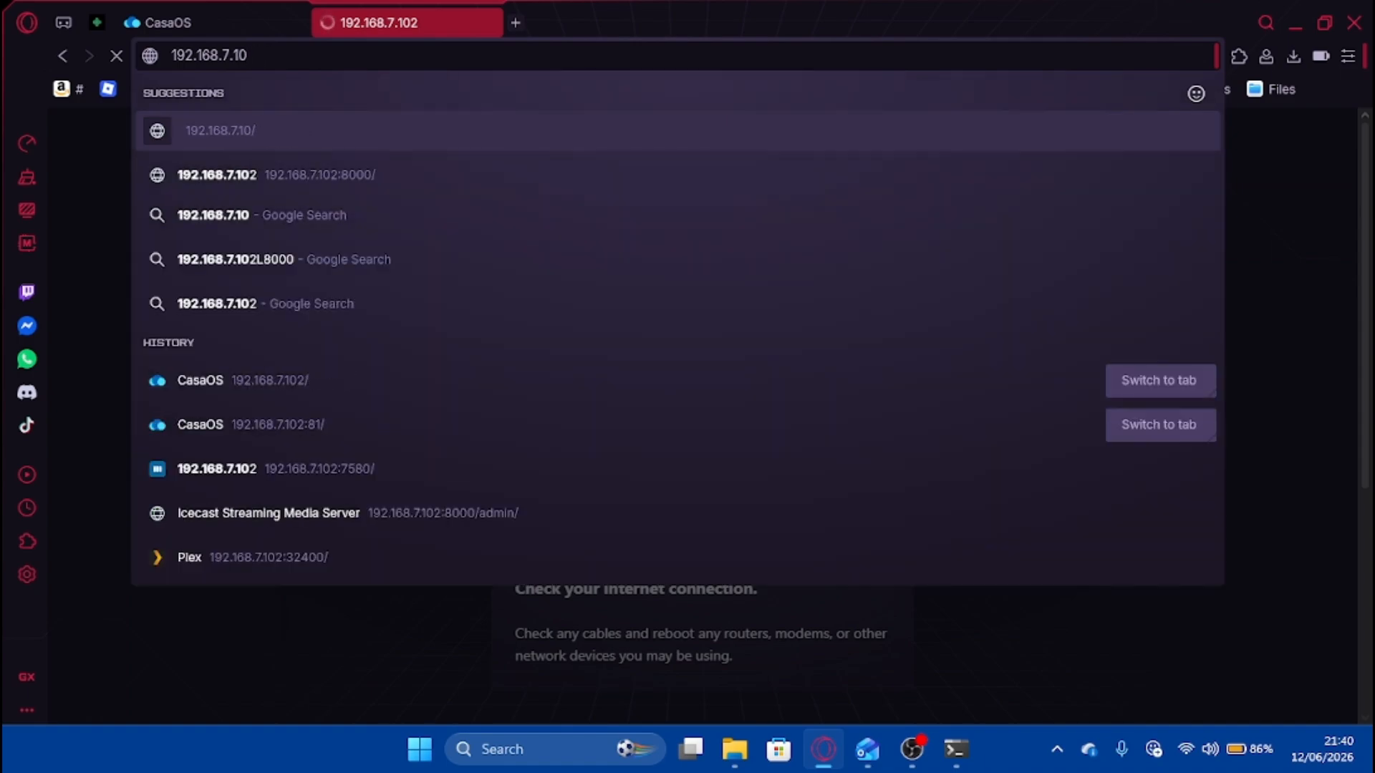
pyautogui.write('2')
pyautogui.press('Return')
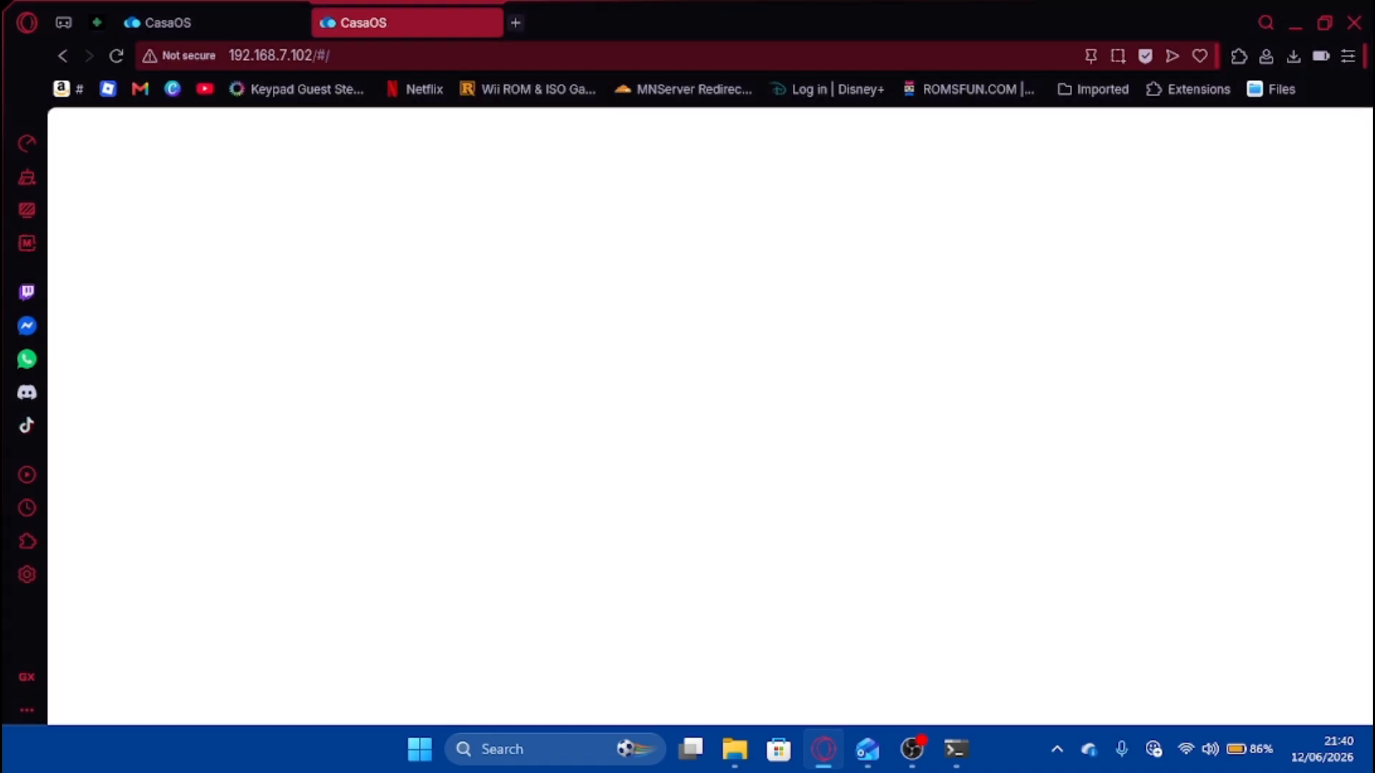
# Launch the azuracast app from the dashboard and strip the undefined text from its URL.
pyautogui.click(233, 24)
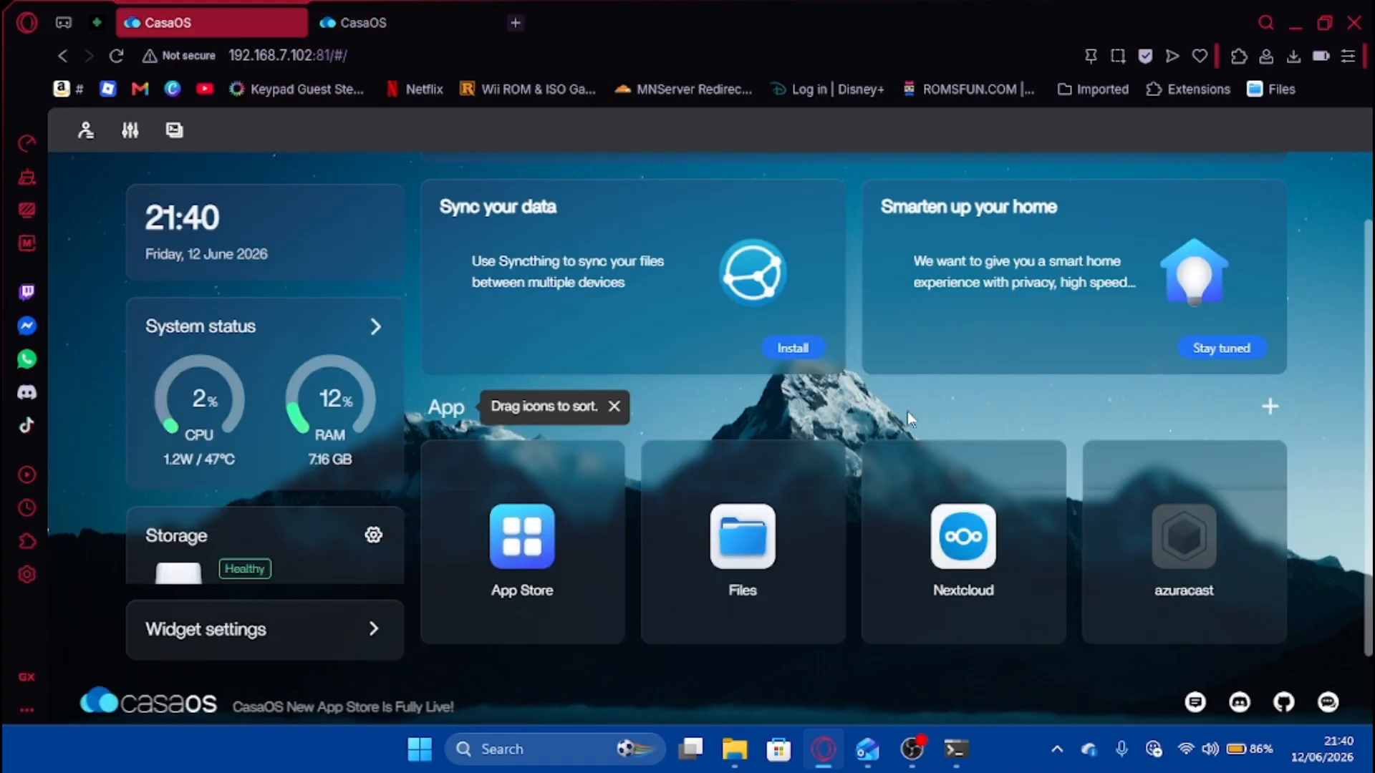
pyautogui.click(1172, 557)
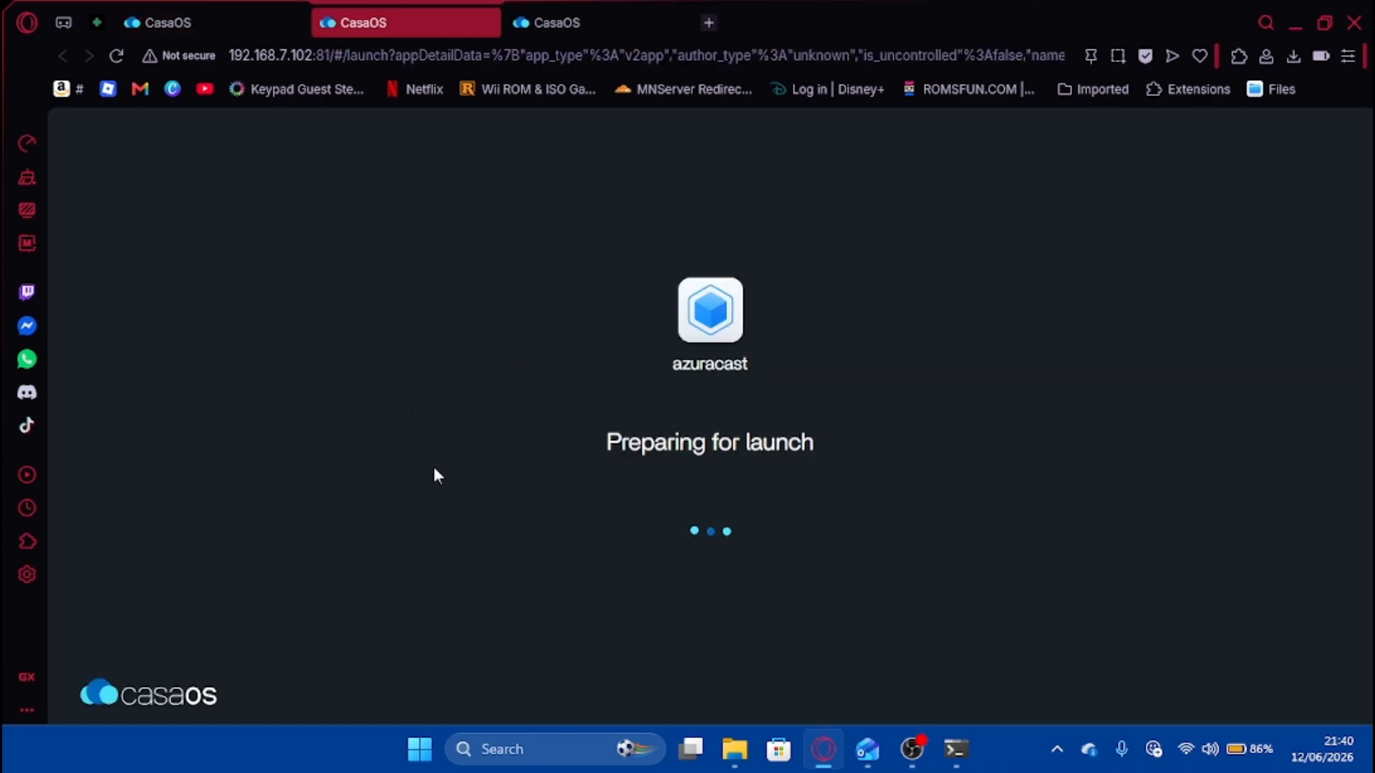
pyautogui.click(552, 533)
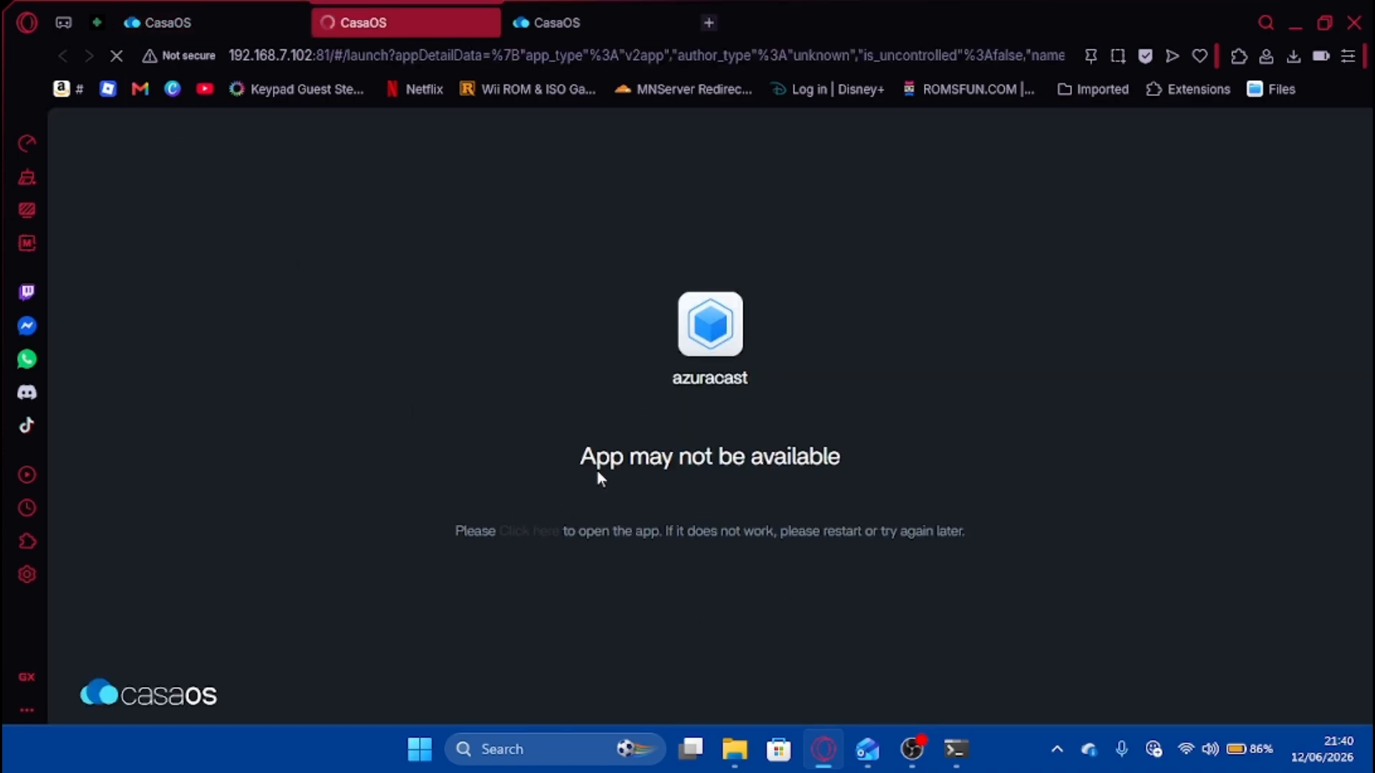
pyautogui.click(319, 56)
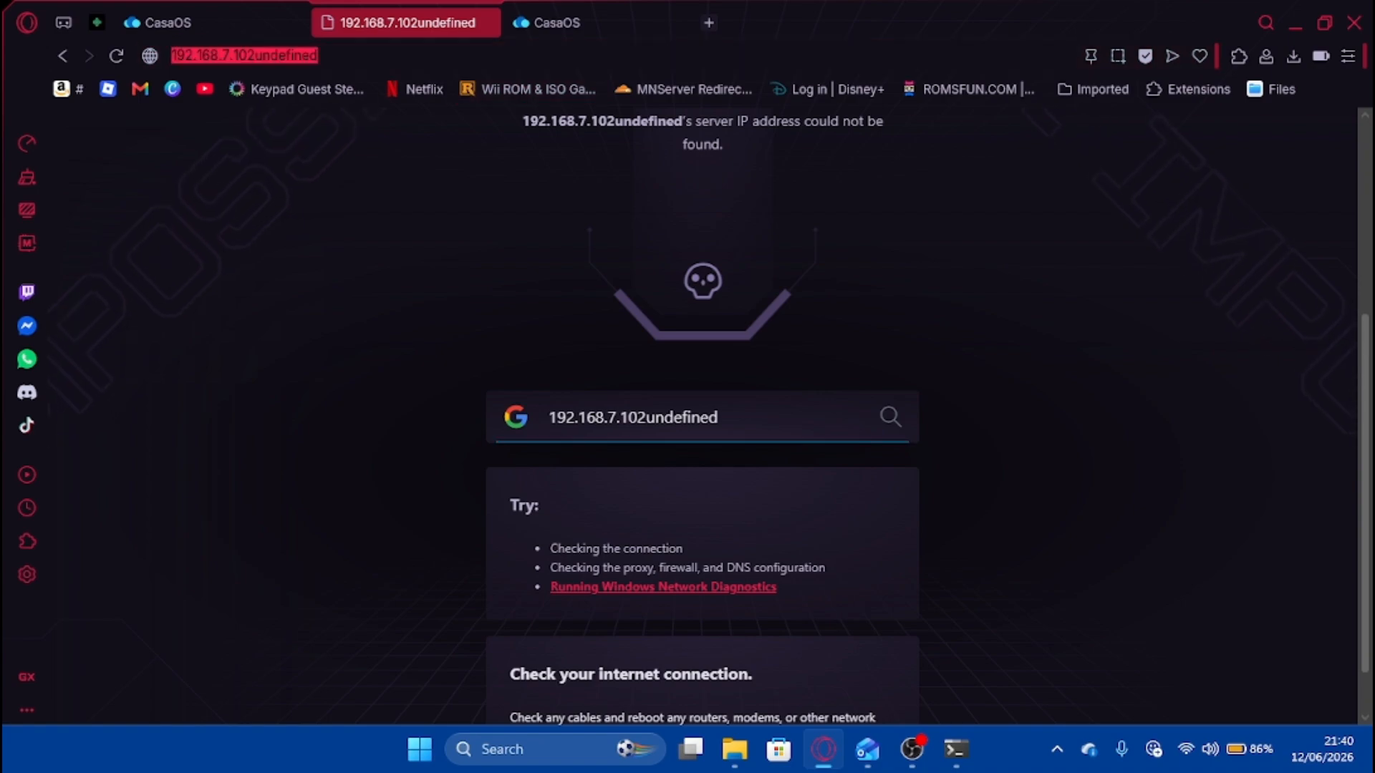
pyautogui.click(319, 55)
pyautogui.press('BackSpace')
pyautogui.press('BackSpace')
pyautogui.press('BackSpace')
pyautogui.press('BackSpace')
pyautogui.press('BackSpace')
pyautogui.press('BackSpace')
pyautogui.press('BackSpace')
pyautogui.press('BackSpace')
pyautogui.press('BackSpace')
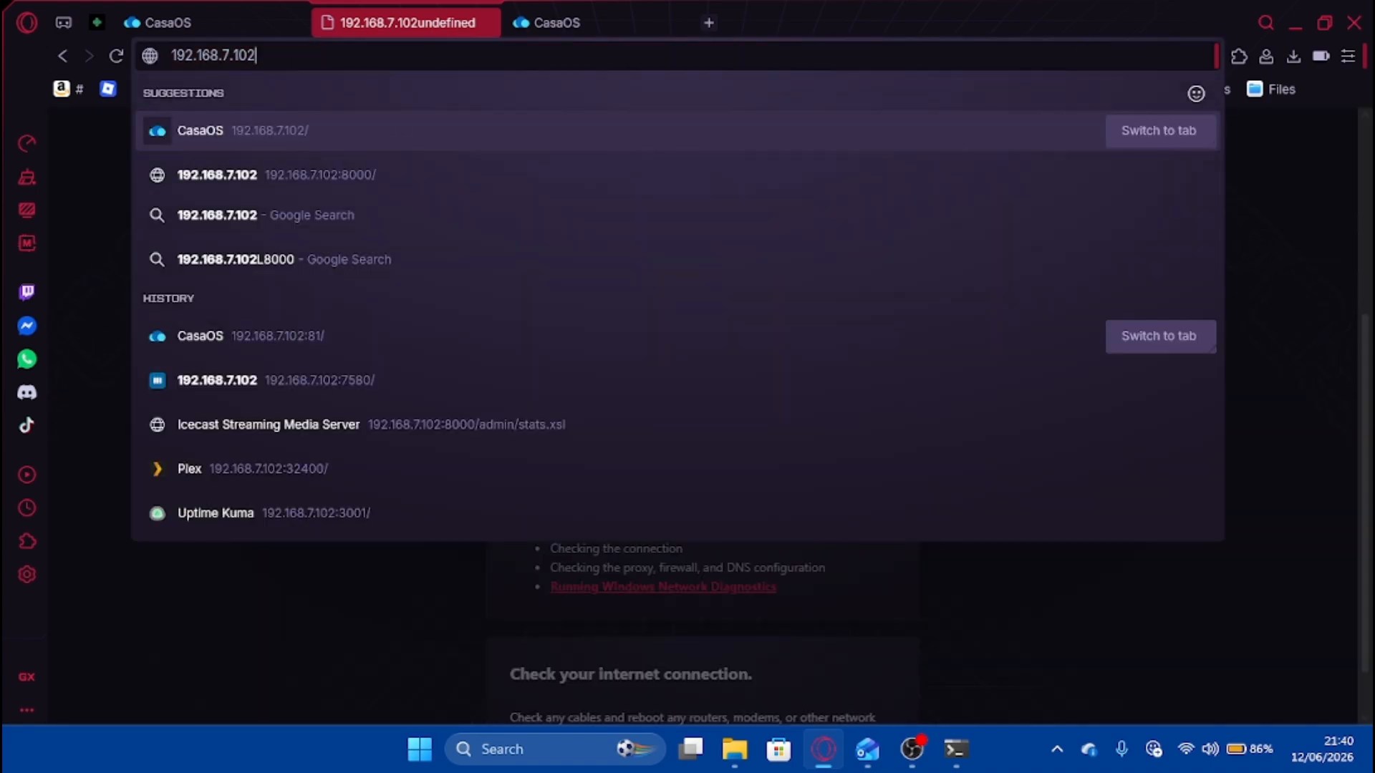
pyautogui.press('Return')
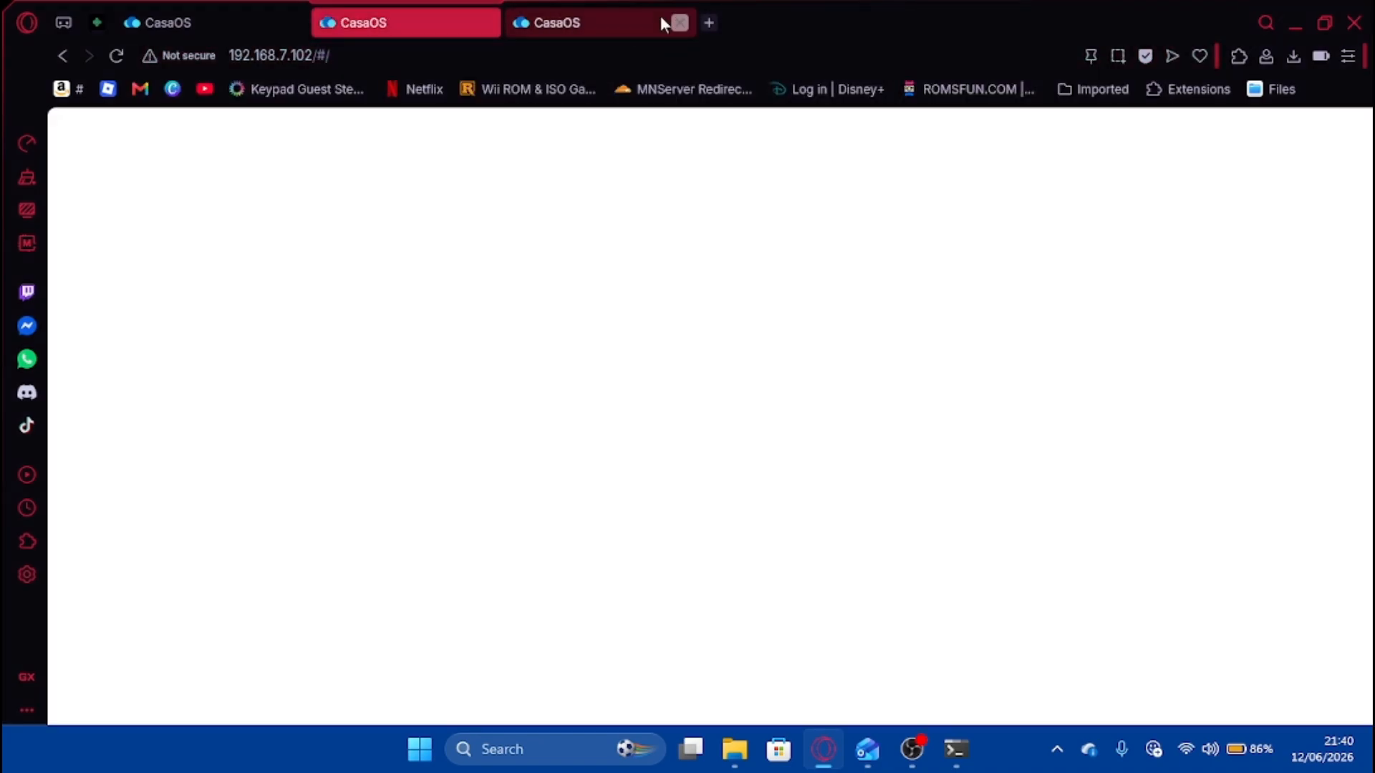
# Close the extra CasaOS tab and reload 192.168.7.102 without the #/ path.
pyautogui.click(678, 25)
pyautogui.click(344, 56)
pyautogui.click(343, 56)
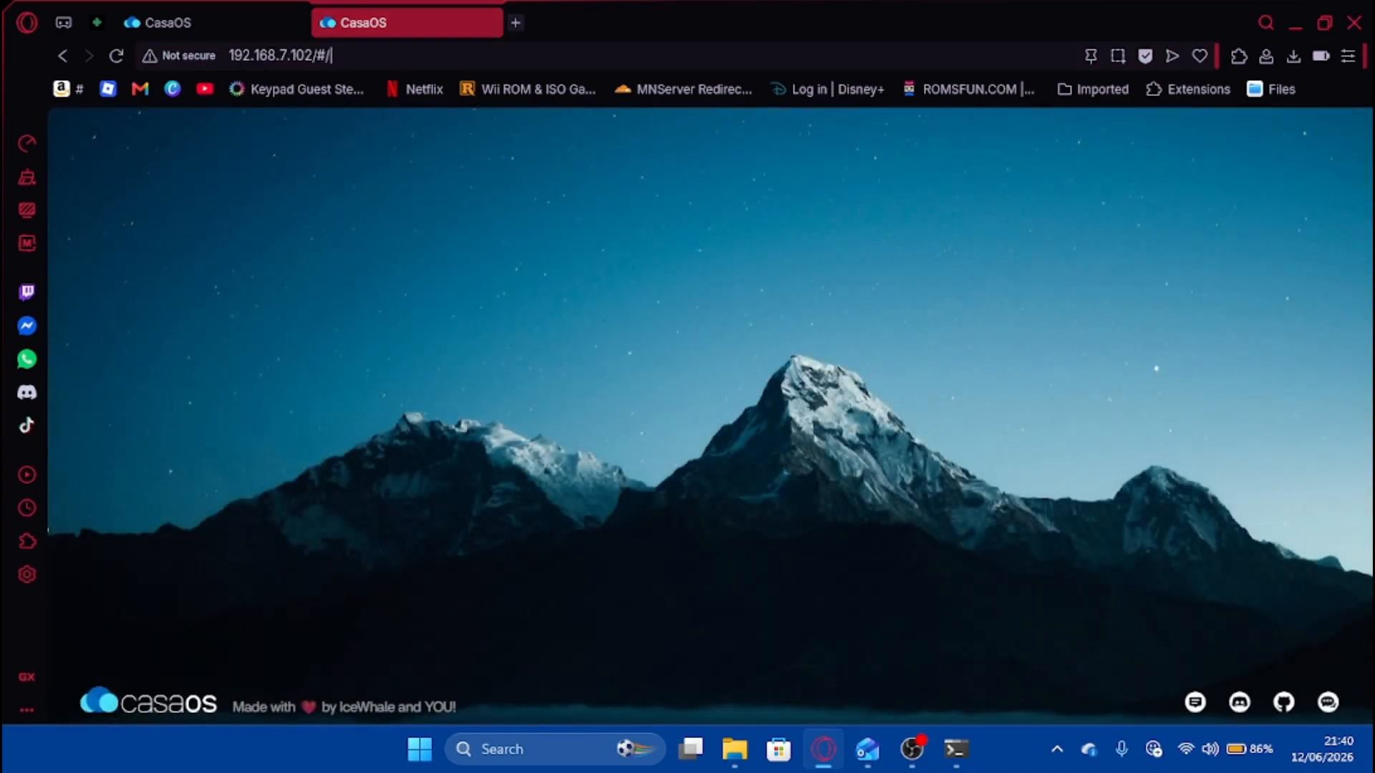
pyautogui.press('BackSpace')
pyautogui.press('BackSpace')
# Drop the trailing slash from the address, return to the CasaOS tab, then bring OBS forward.
pyautogui.press('BackSpace')
pyautogui.press('Return')
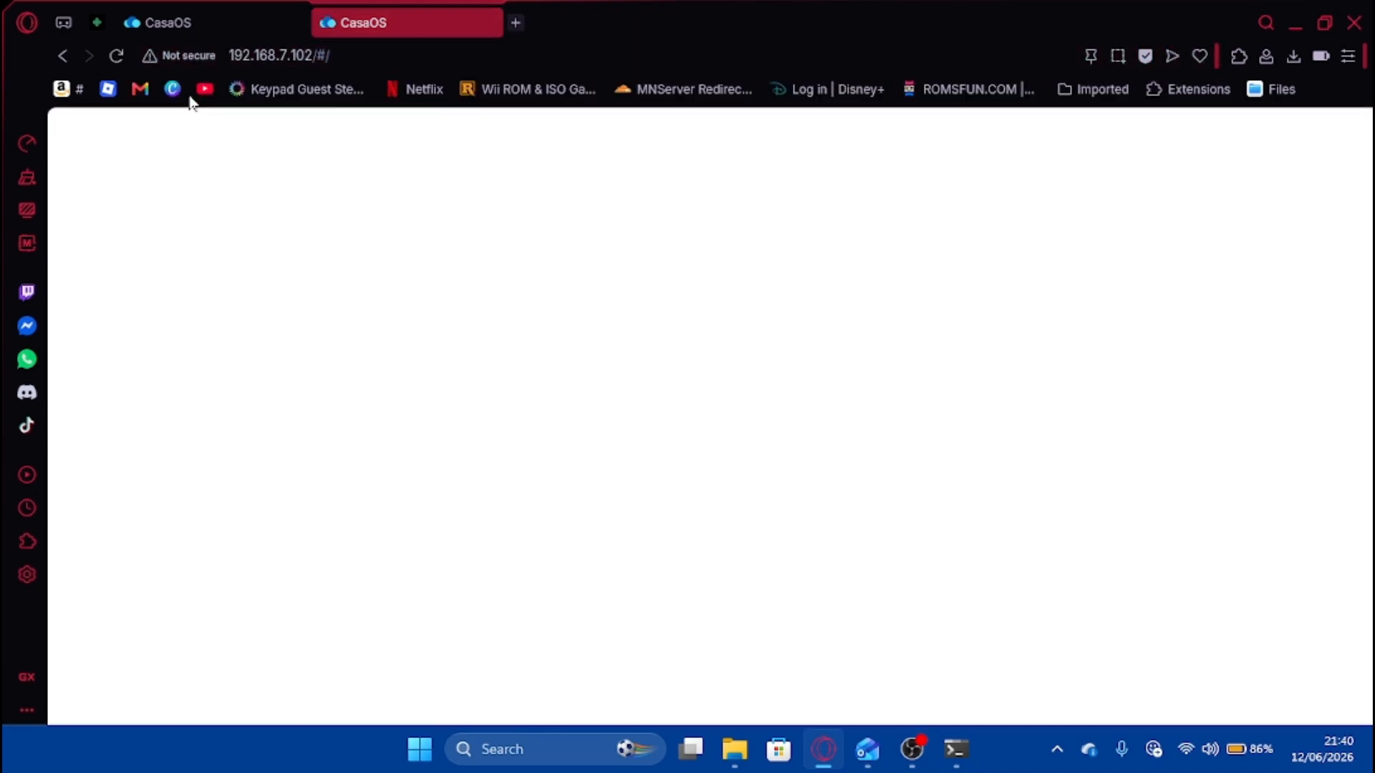
pyautogui.click(119, 61)
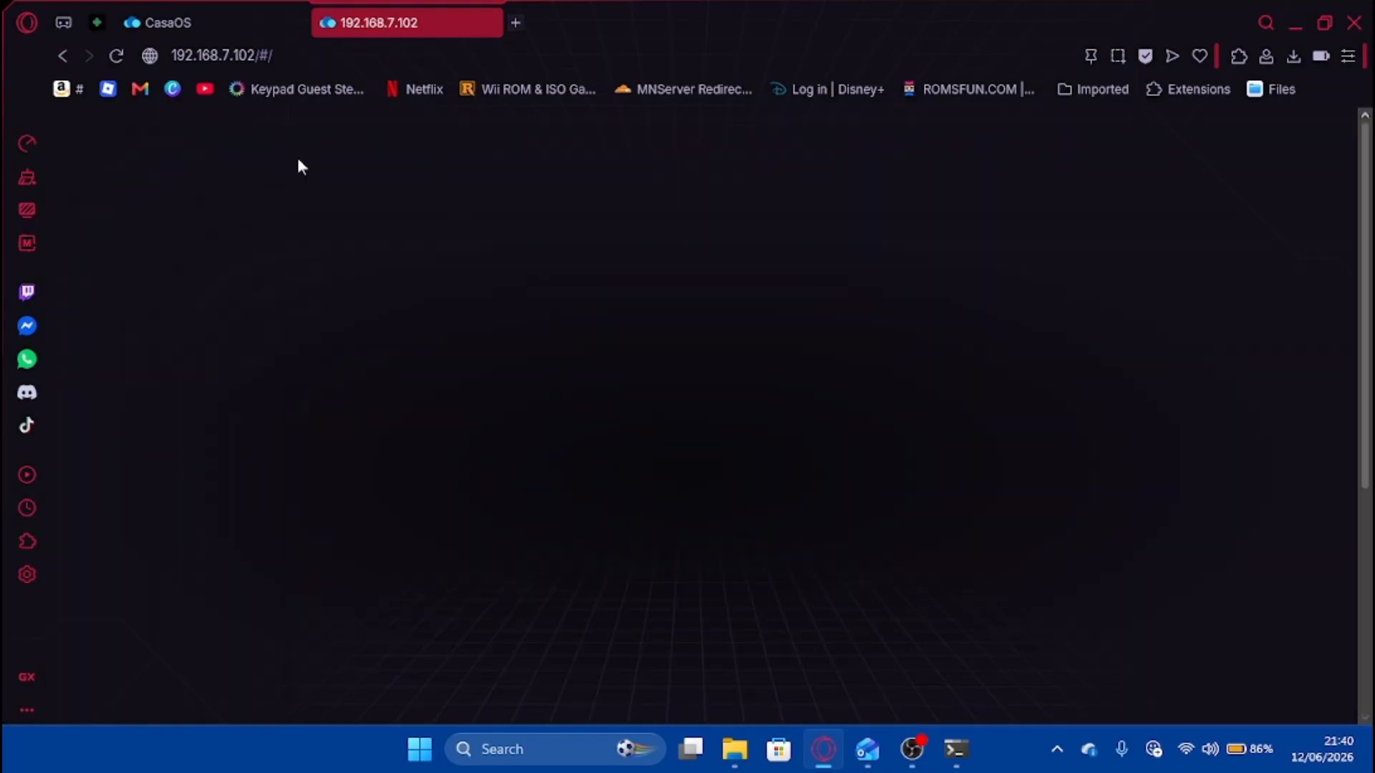
pyautogui.click(315, 57)
pyautogui.click(316, 58)
pyautogui.press('BackSpace')
pyautogui.press('BackSpace')
pyautogui.press('BackSpace')
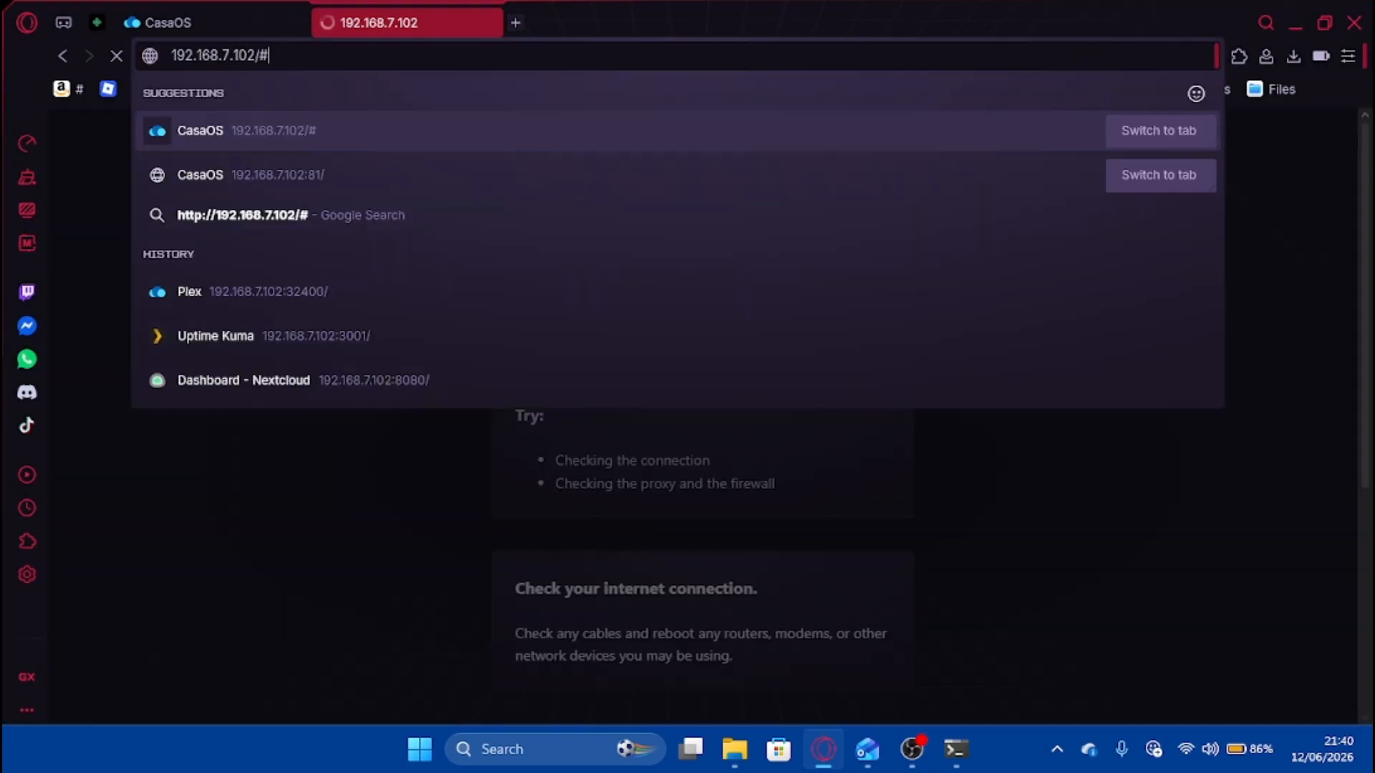
pyautogui.press('Return')
pyautogui.click(250, 27)
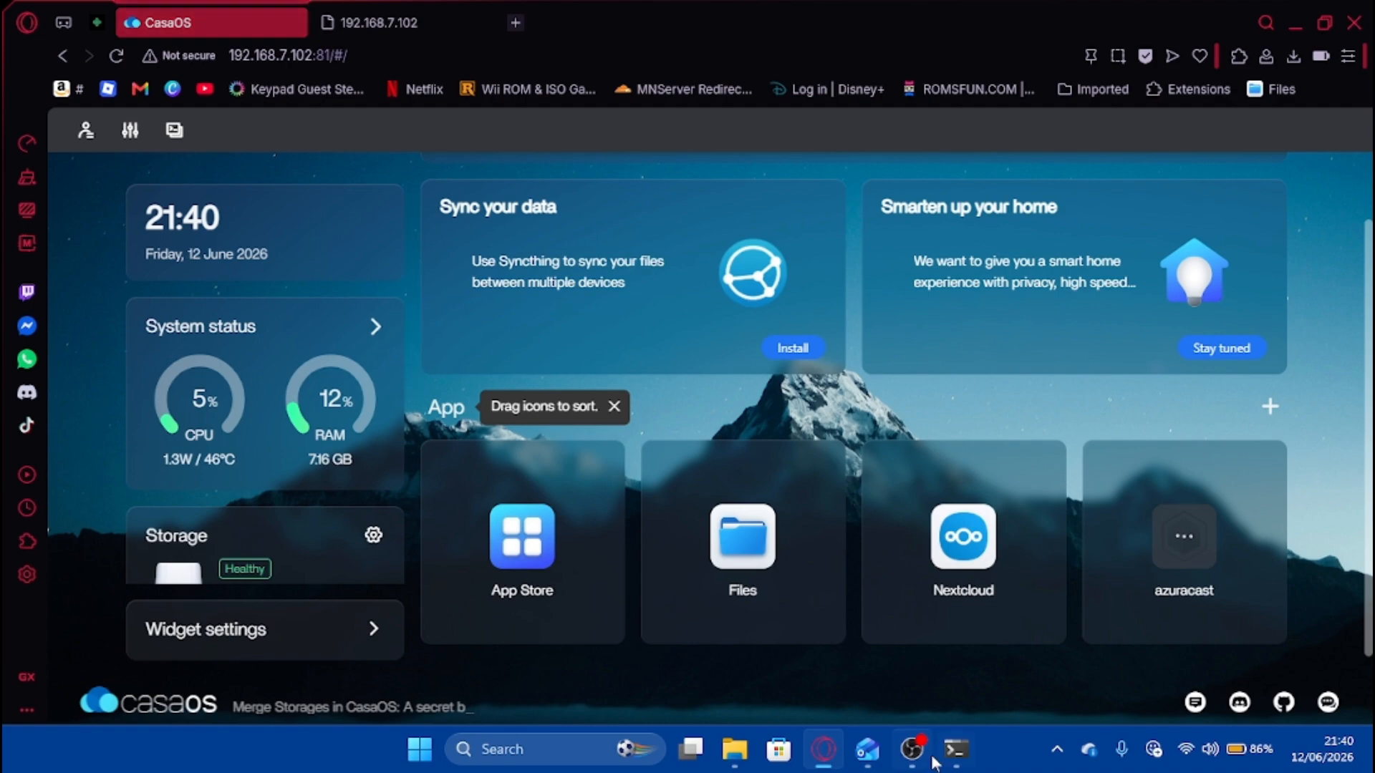
pyautogui.click(912, 749)
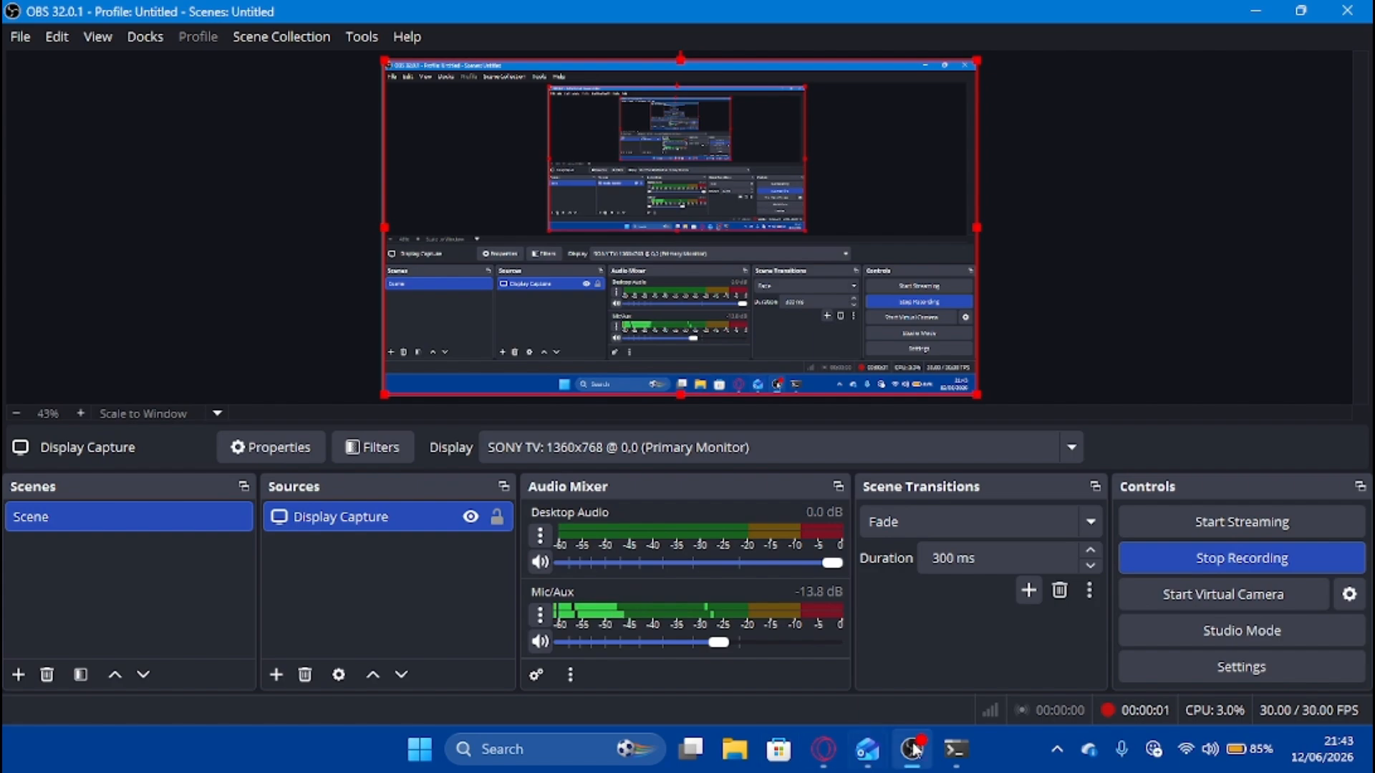
# Return to Opera GX and reload the 192.168.7.102 tab until AzuraCast's First-Time Setup appears.
pyautogui.click(826, 761)
pyautogui.click(379, 22)
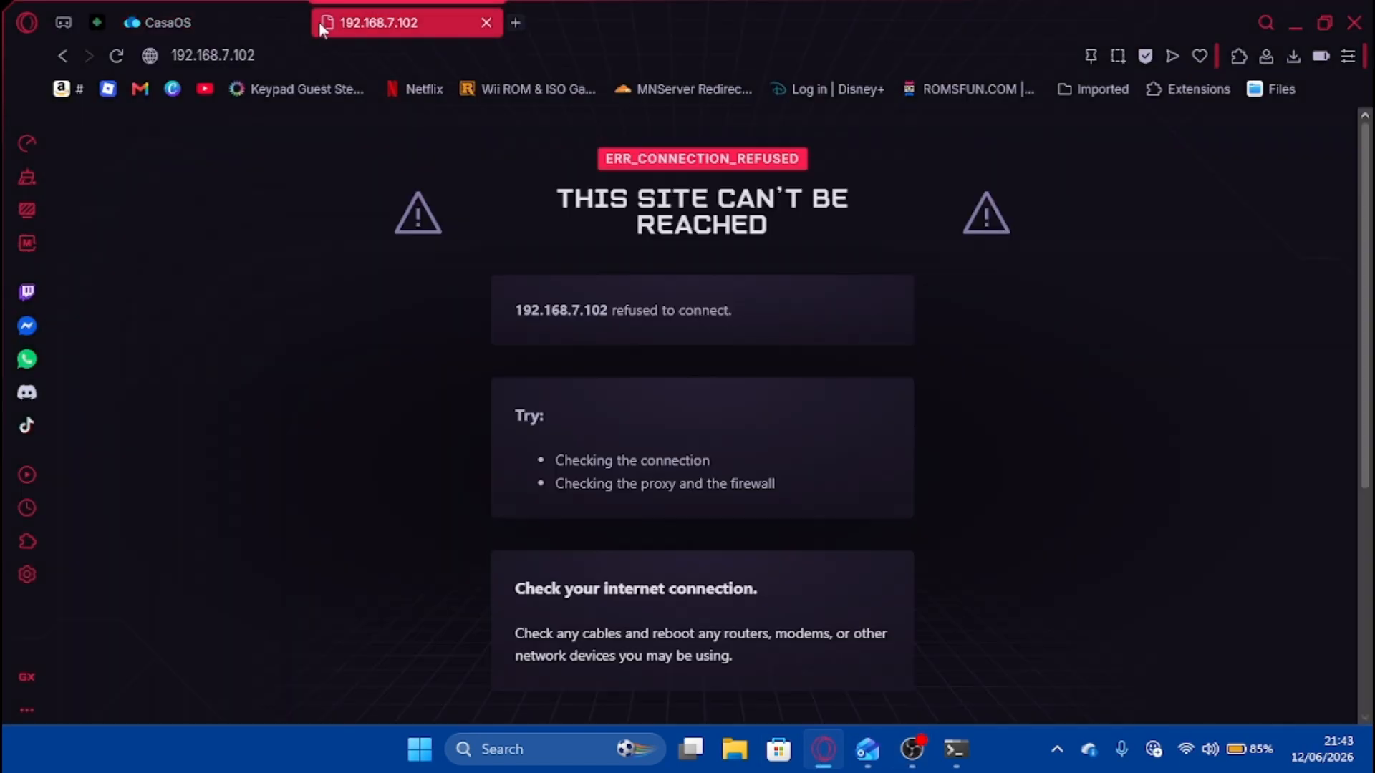
pyautogui.click(116, 56)
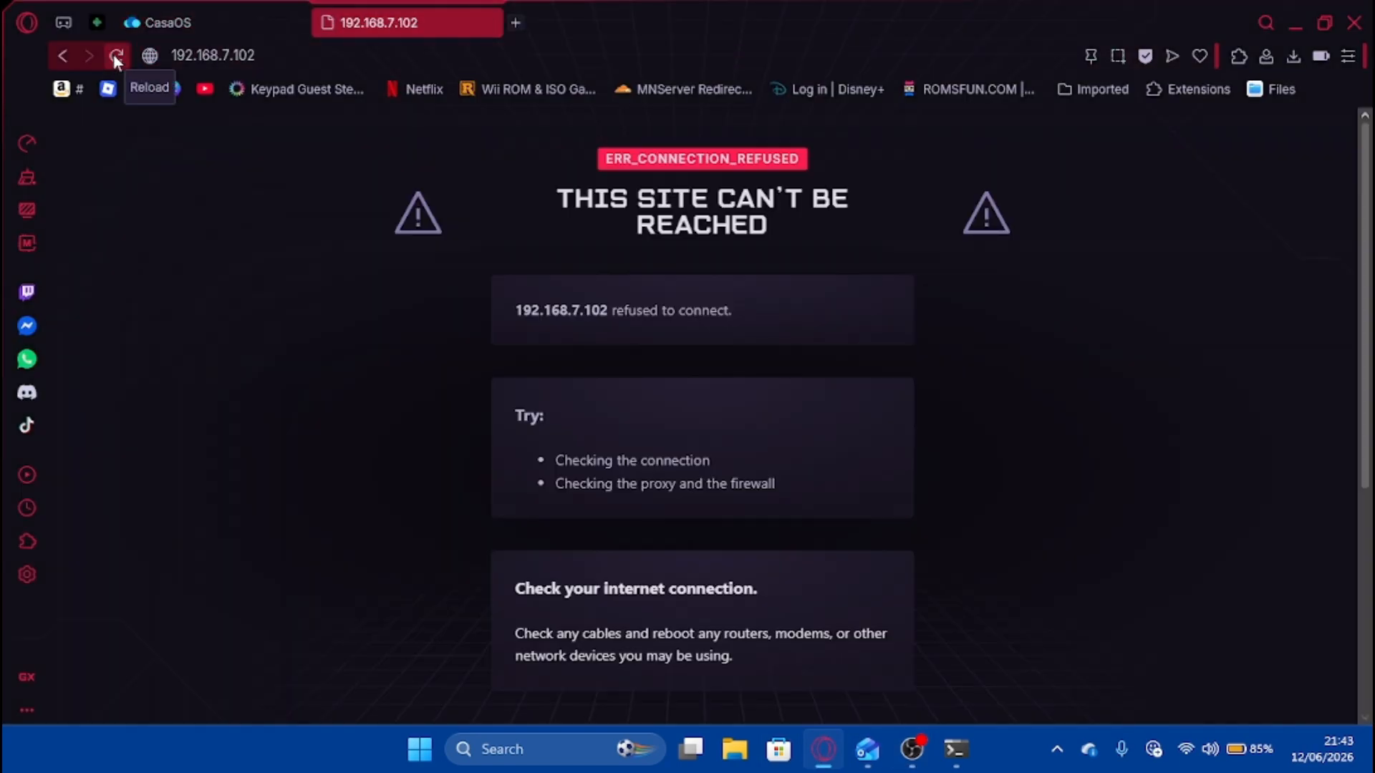
pyautogui.click(116, 58)
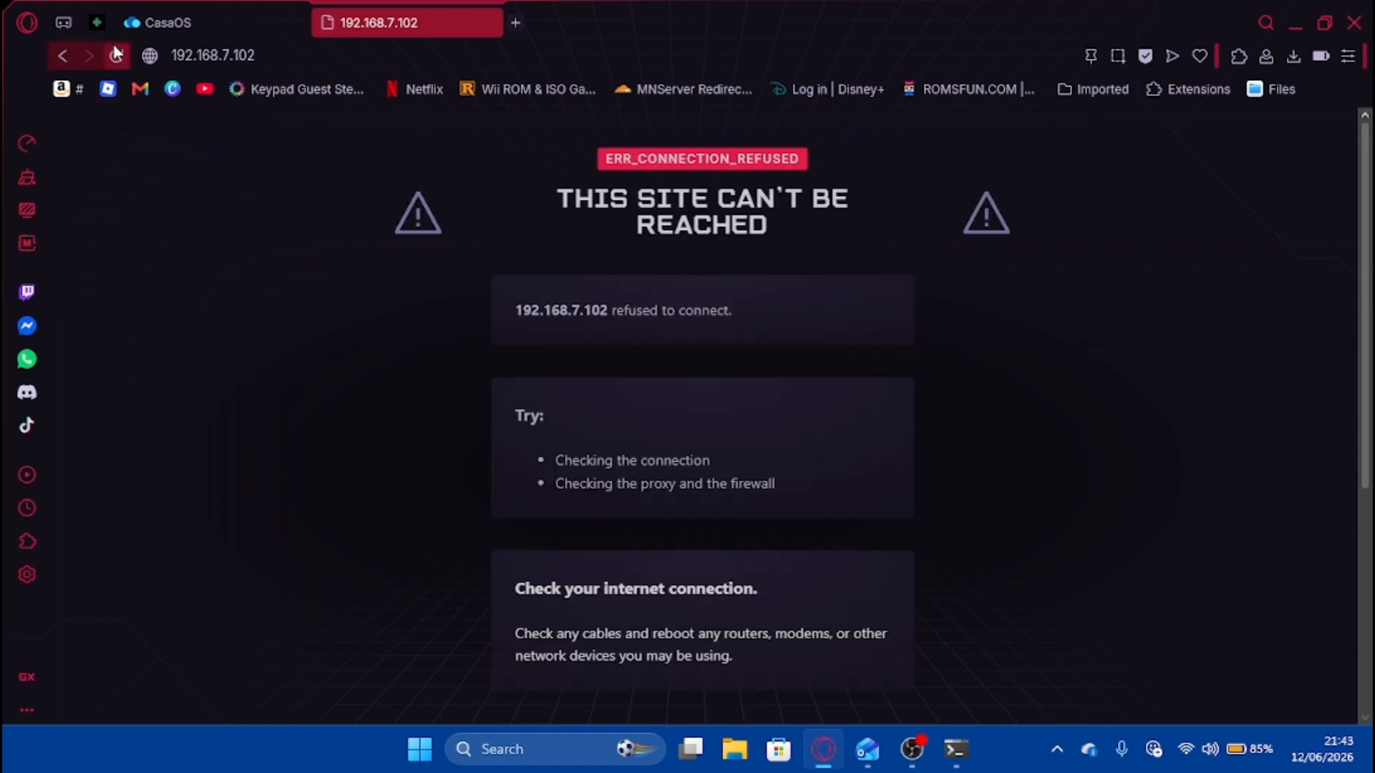
pyautogui.click(116, 54)
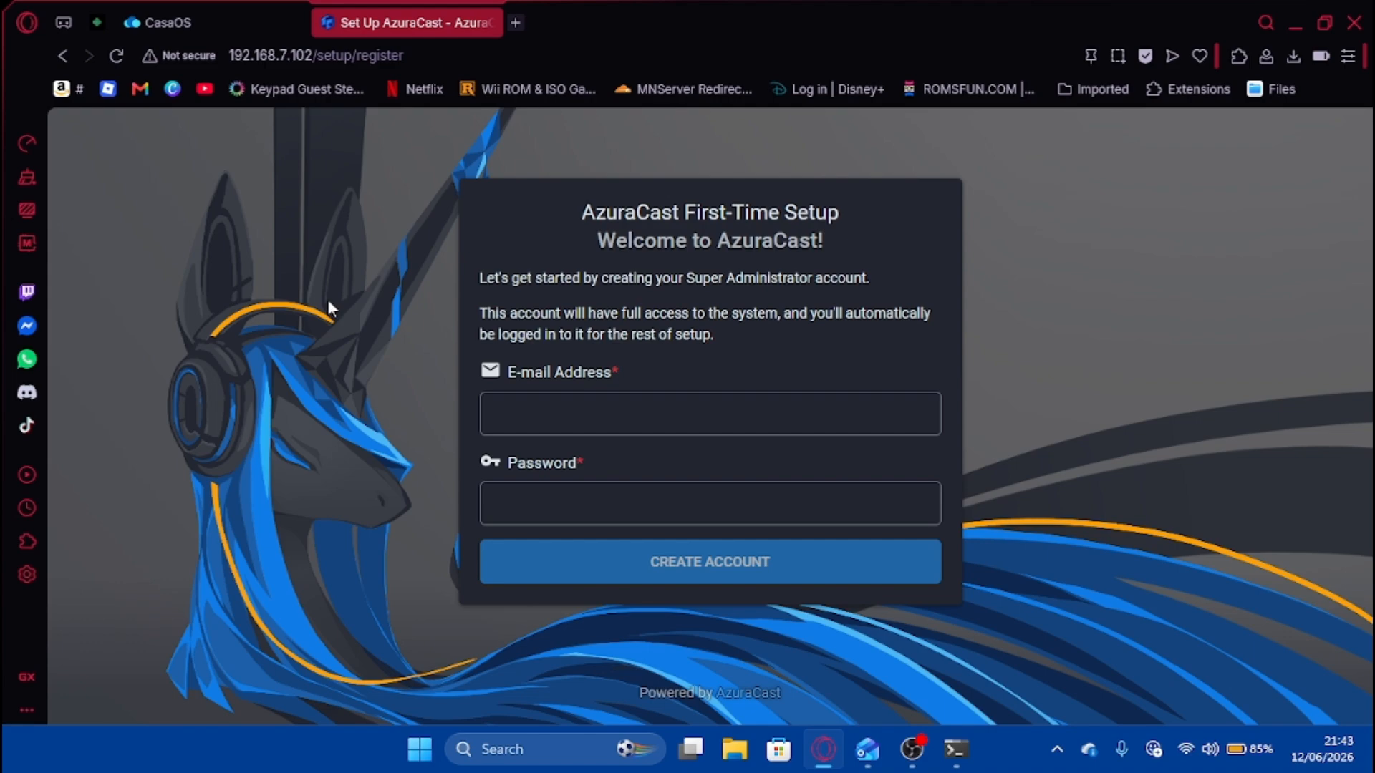
# Fill the administrator e-mail from autofill, enter a password, and submit the account.
pyautogui.click(572, 414)
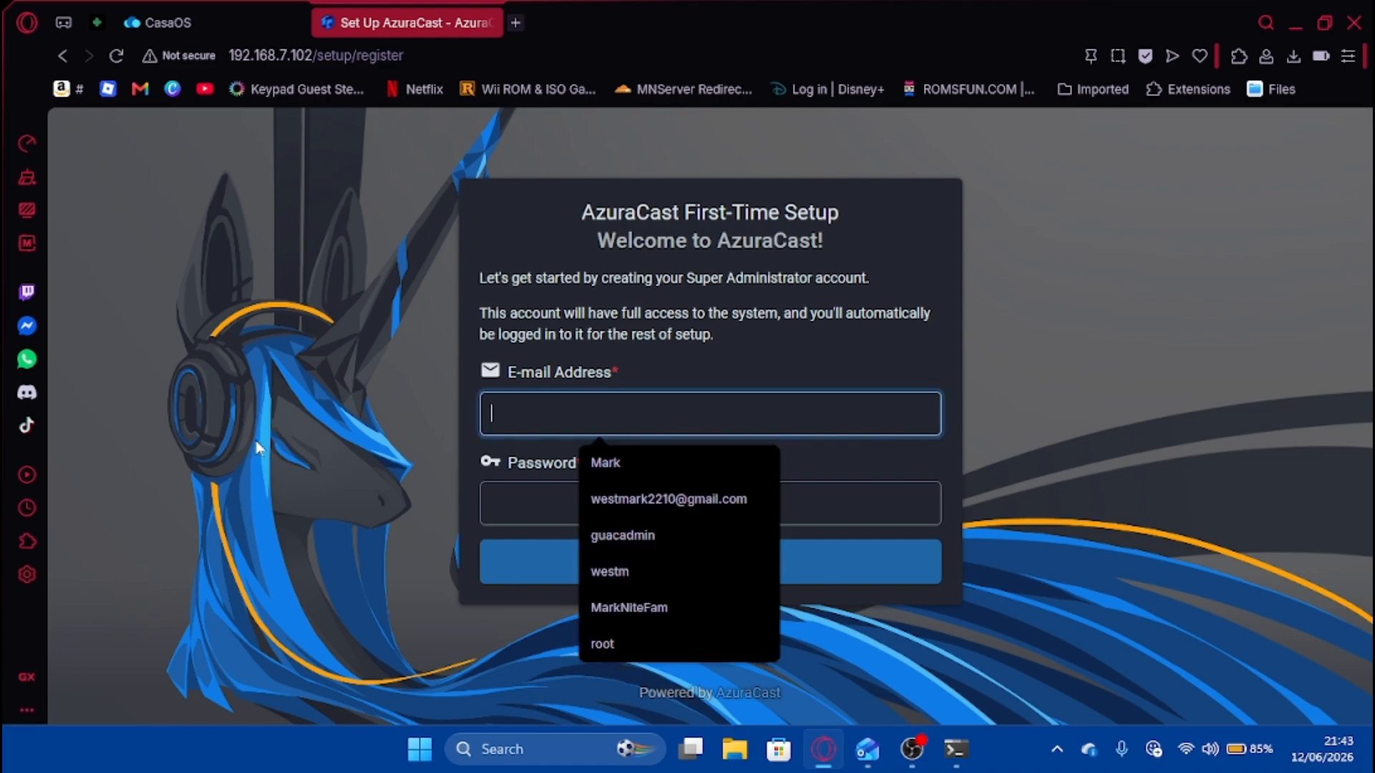
pyautogui.press('Down')
pyautogui.press('Down')
pyautogui.press('Return')
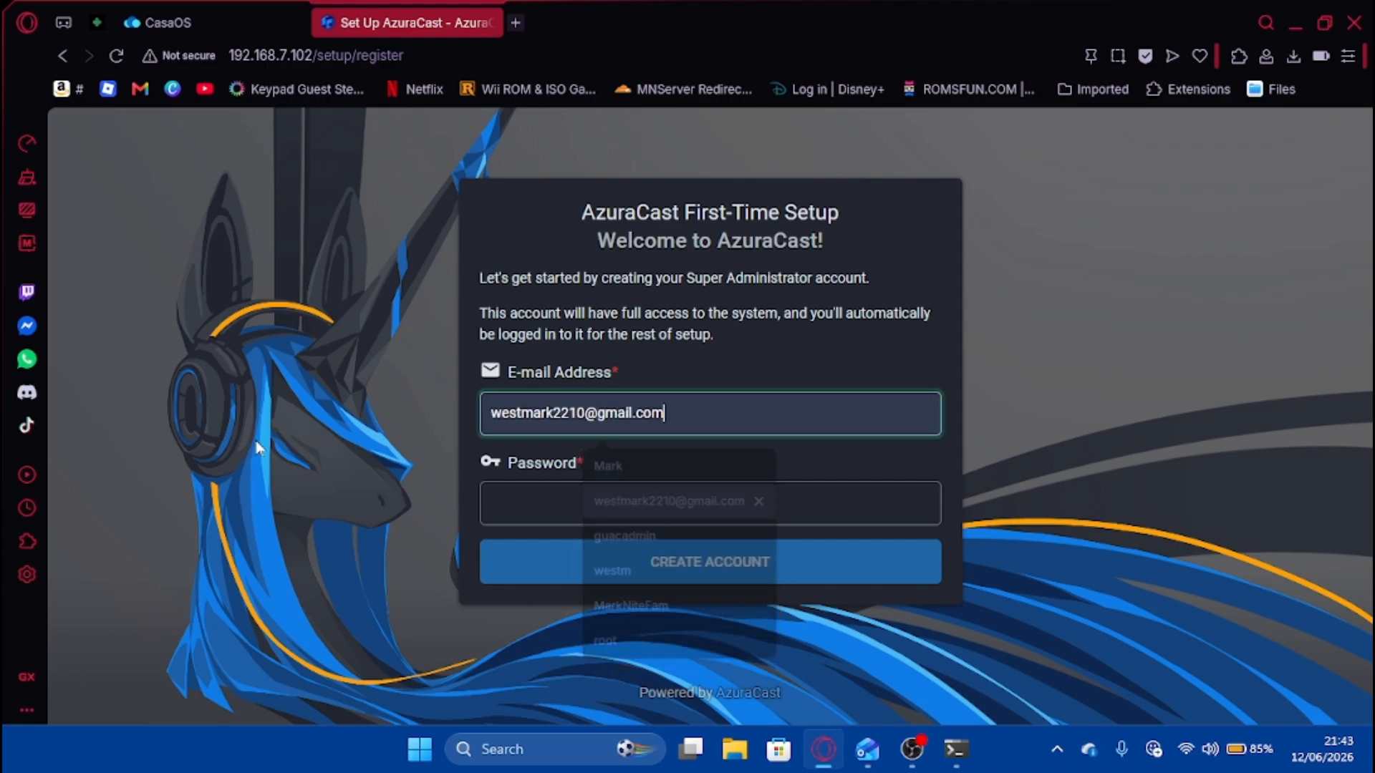
pyautogui.press('Tab')
pyautogui.press('capslock')
pyautogui.write('•')
pyautogui.press('capslock')
pyautogui.write('••••••••••')
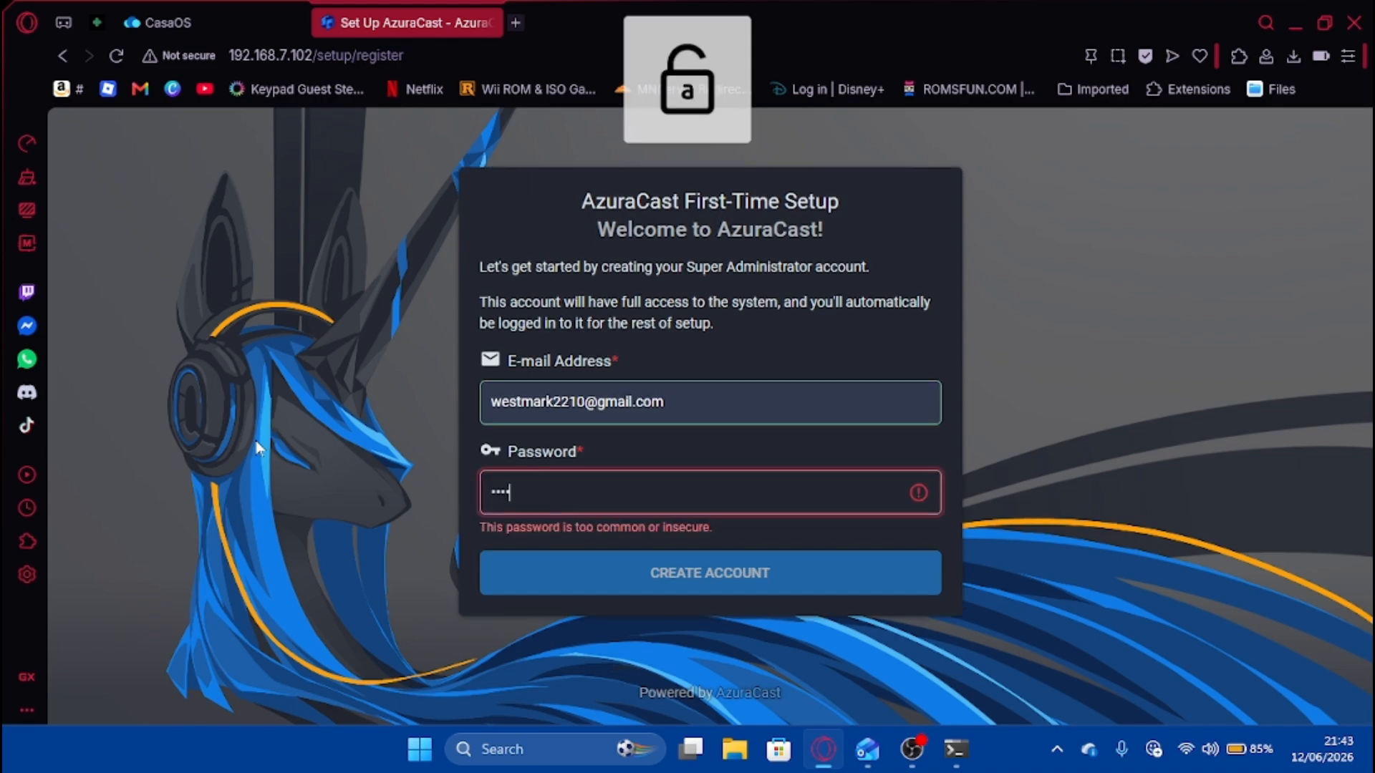
pyautogui.press('Return')
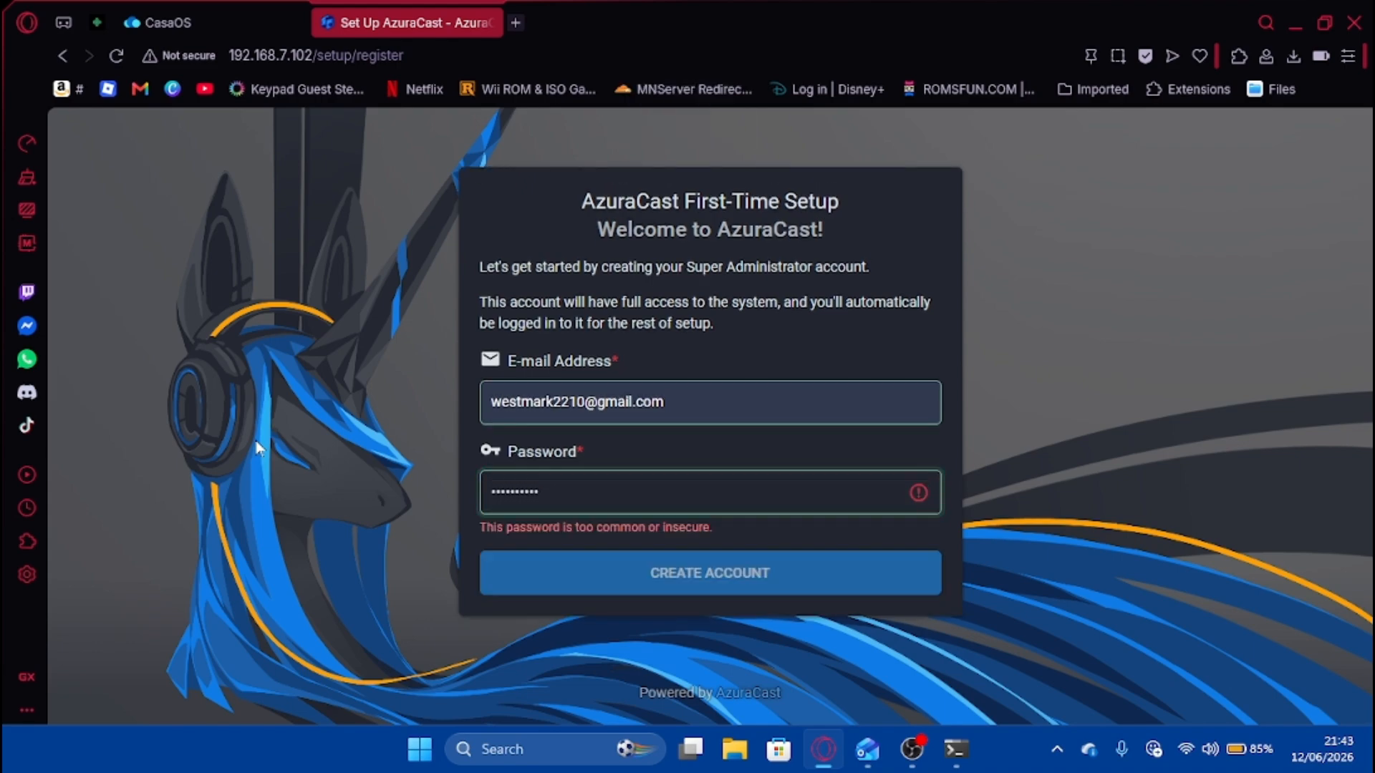
# Clear the password rejected as insecure and type a stronger one.
pyautogui.press('capslock')
pyautogui.press('capslock')
pyautogui.hotkey('ctrl', 'a')
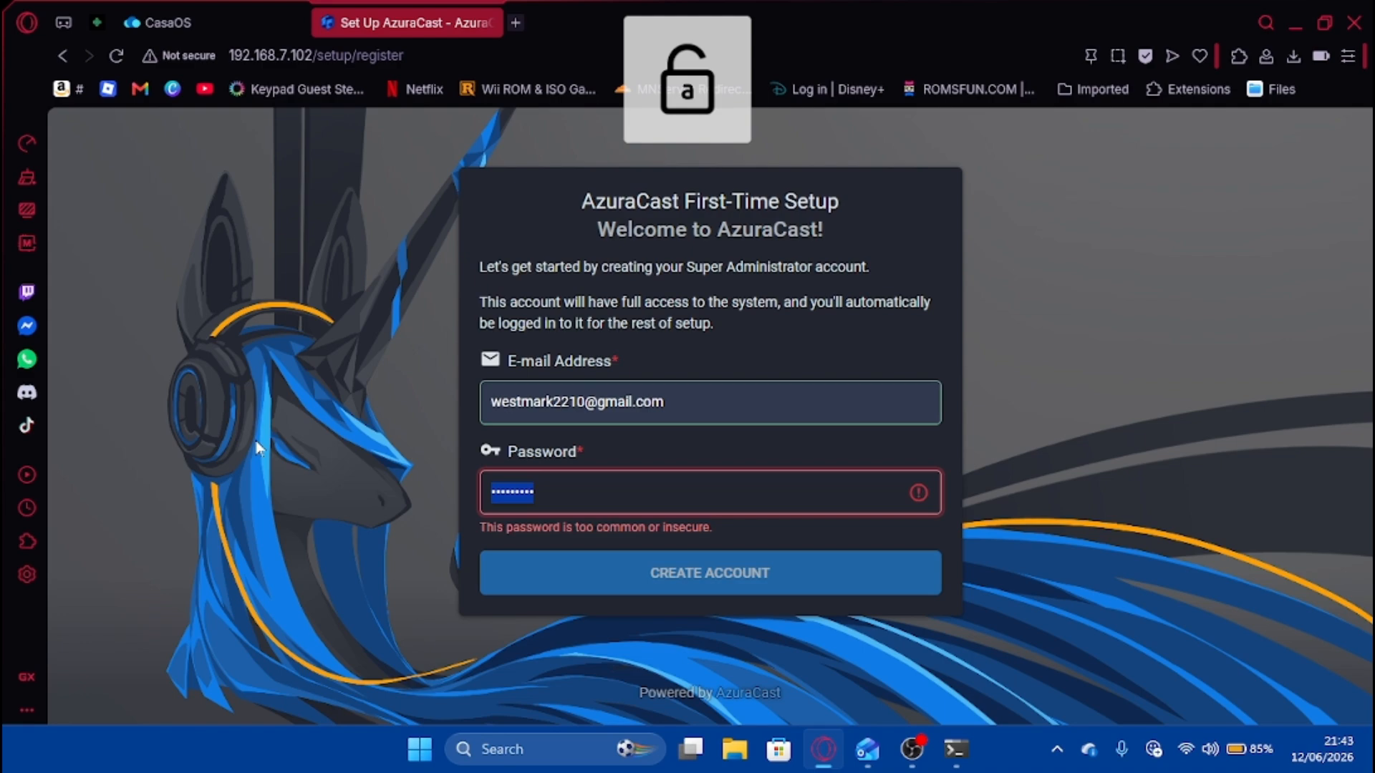
pyautogui.press('BackSpace')
pyautogui.press('capslock')
pyautogui.write('•')
pyautogui.press('capslock')
pyautogui.write('••••••••••••')
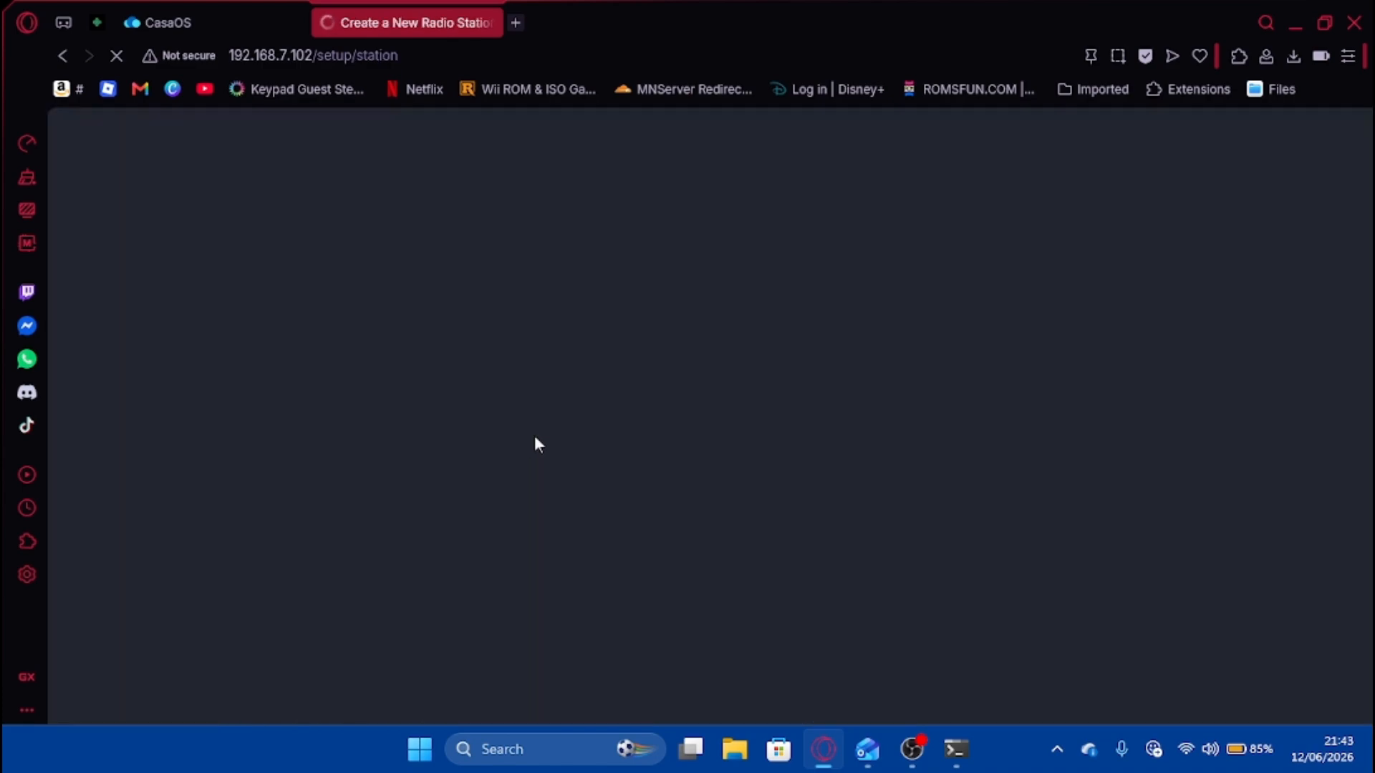
# Name the new station My_Favorites.
pyautogui.scroll(-1, 389, 399)
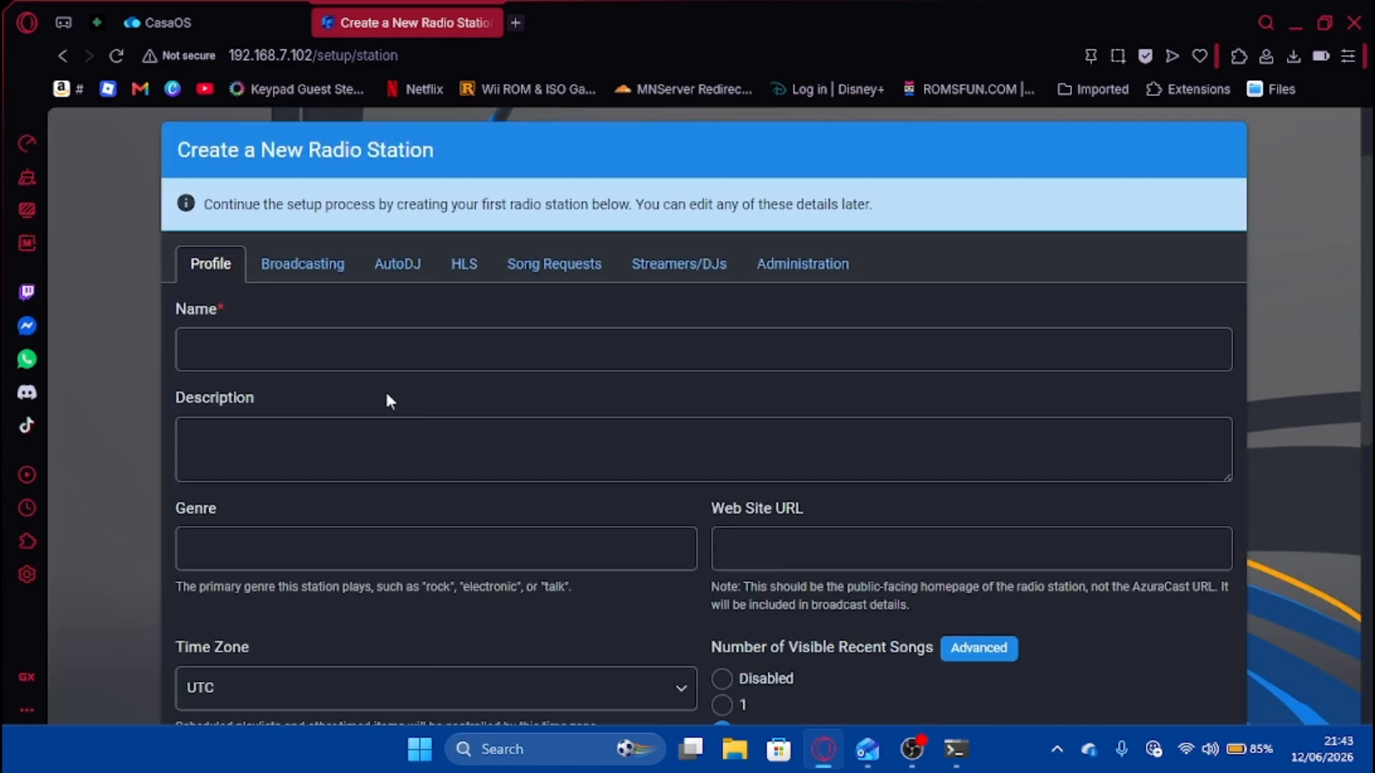
pyautogui.click(381, 356)
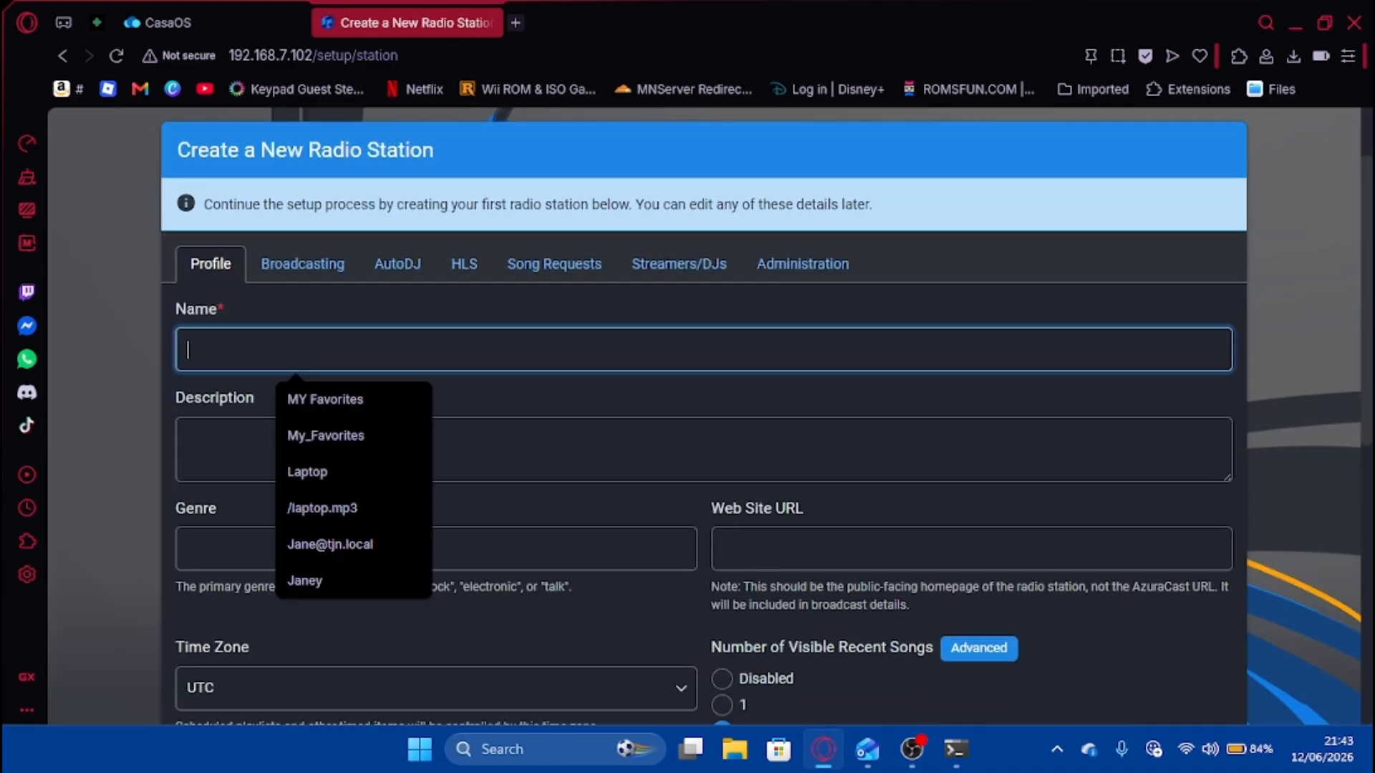
pyautogui.click(374, 435)
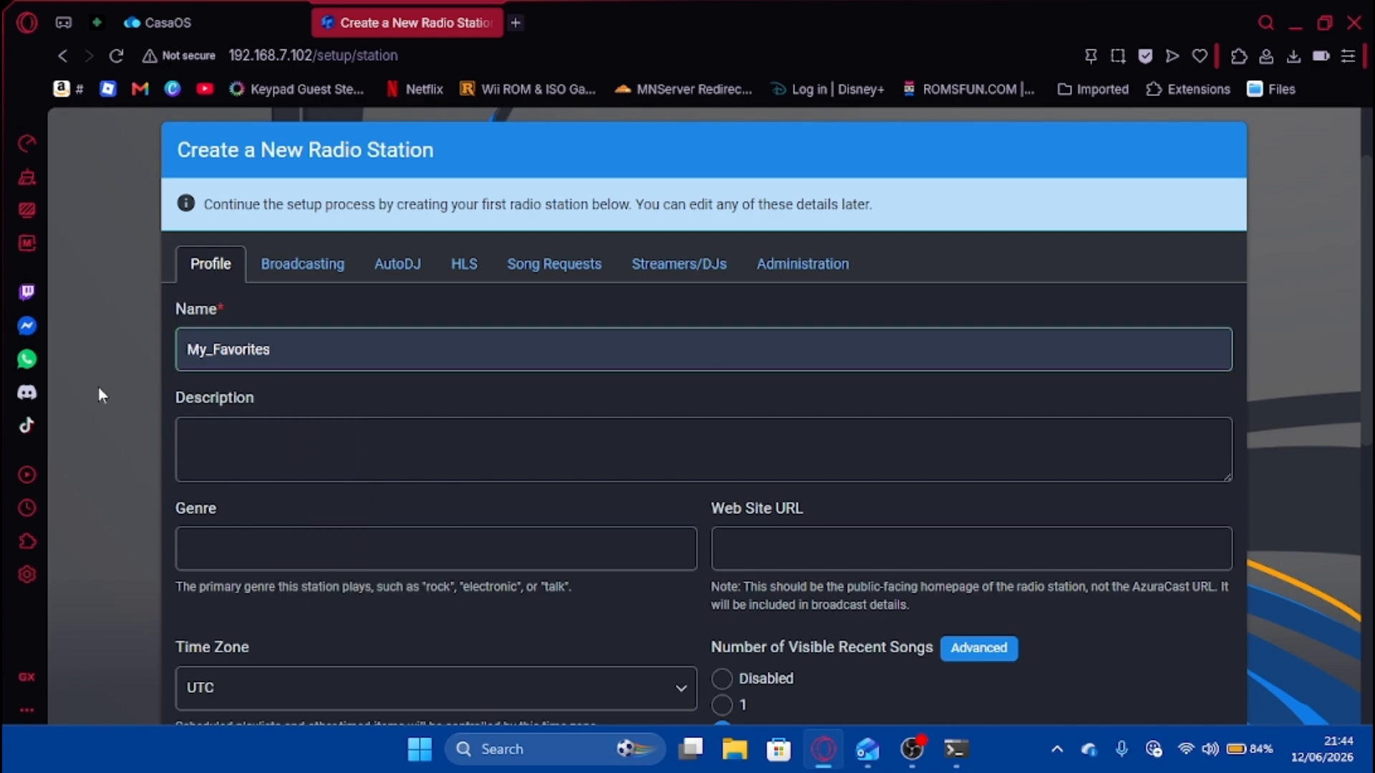
pyautogui.scroll(-4, 475, 405)
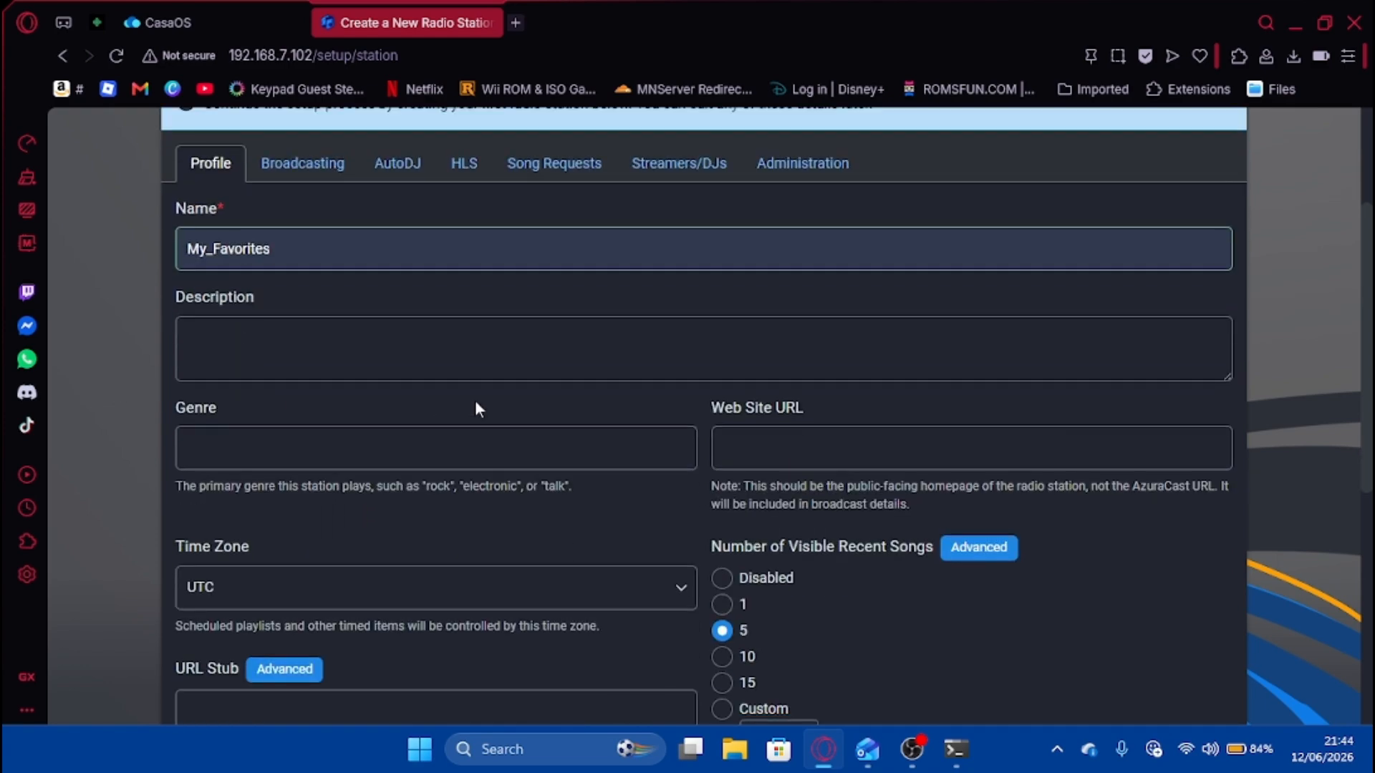
pyautogui.scroll(-3, 364, 332)
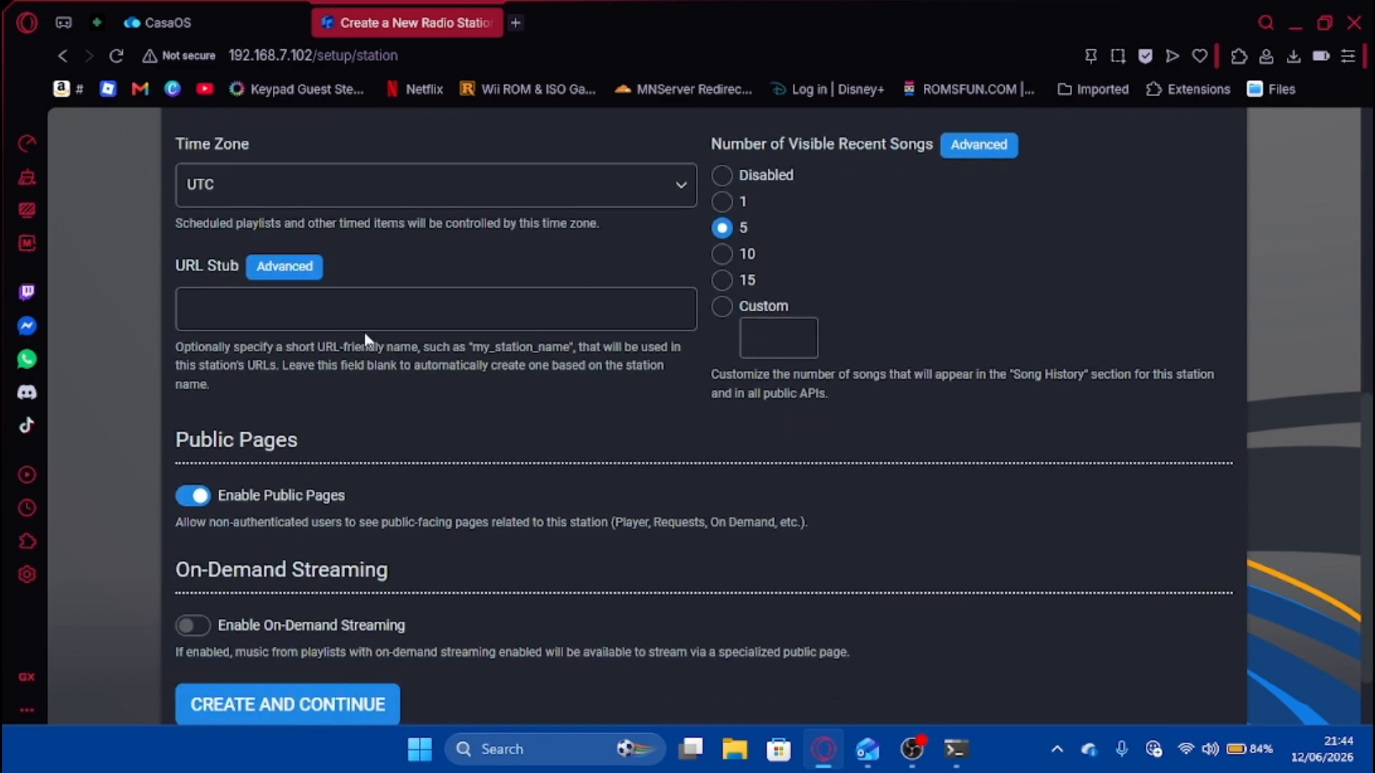
pyautogui.scroll(3, 337, 384)
# Set the station time zone to London (UTC+1).
pyautogui.click(337, 387)
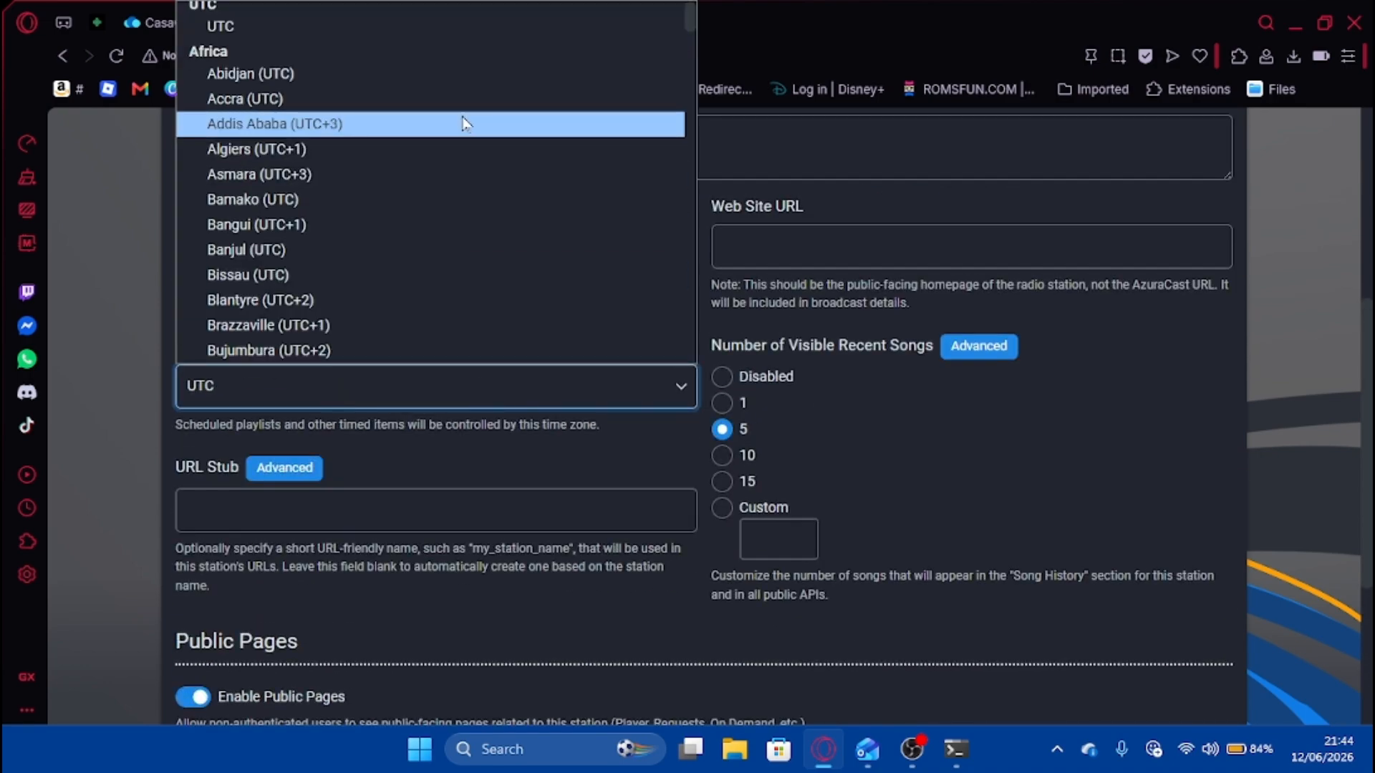
pyautogui.scroll(-20, 451, 212)
pyautogui.scroll(-20, 403, 212)
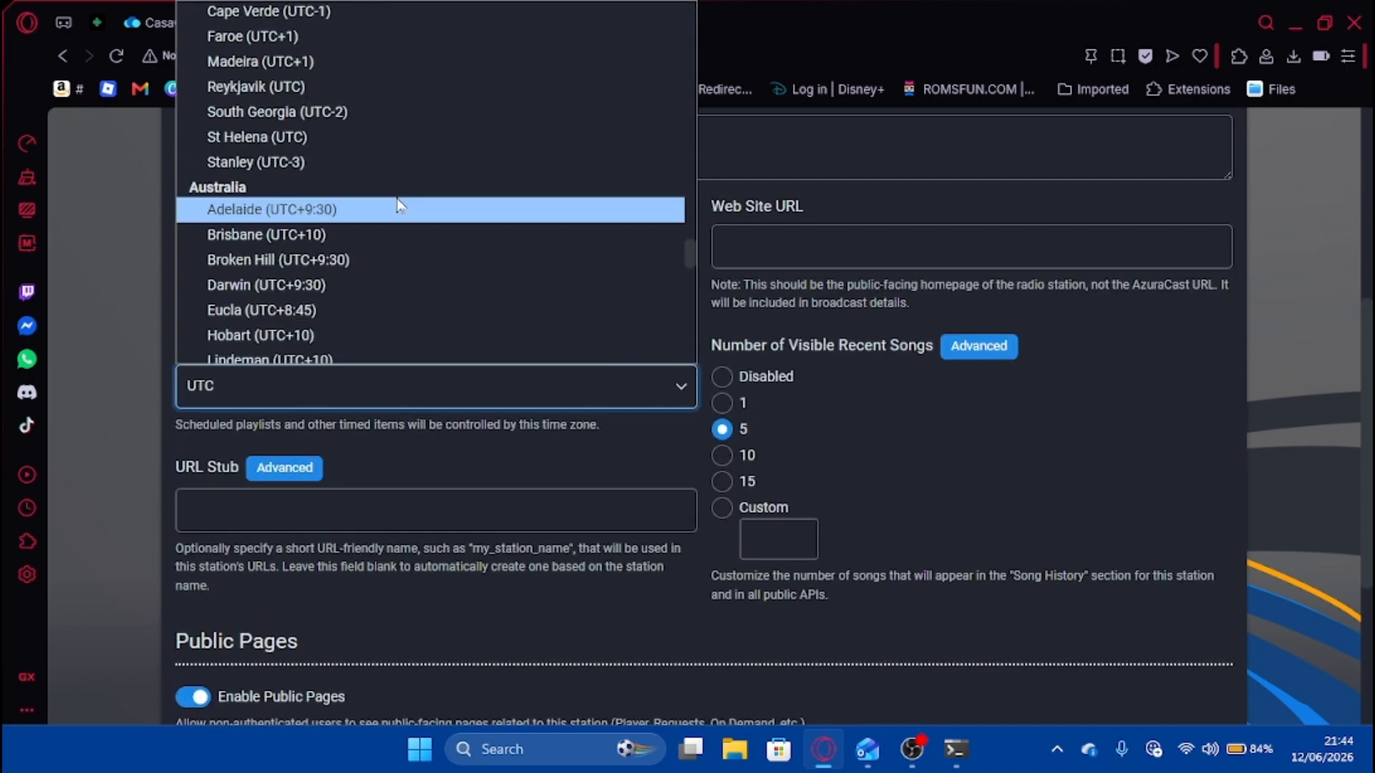
pyautogui.scroll(-5, 368, 205)
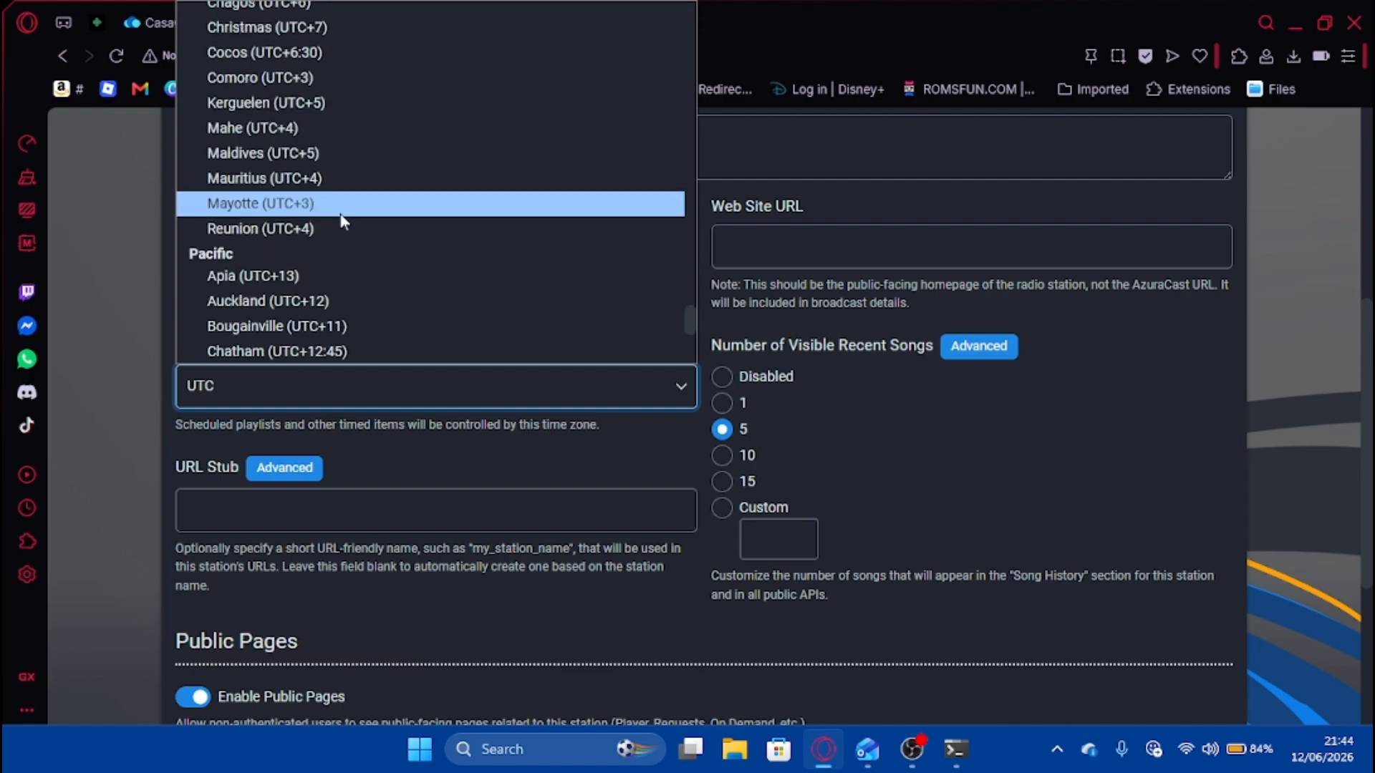
pyautogui.scroll(15, 339, 208)
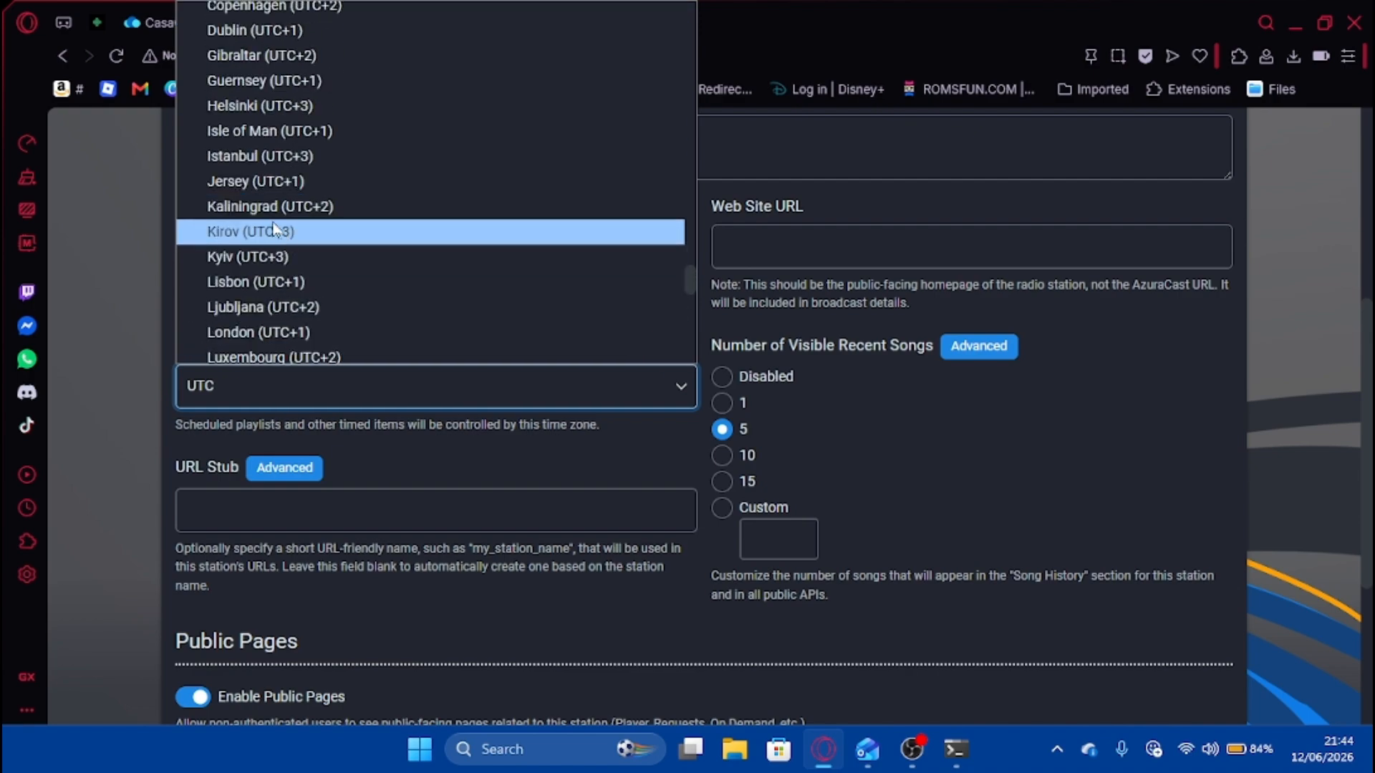
pyautogui.click(353, 333)
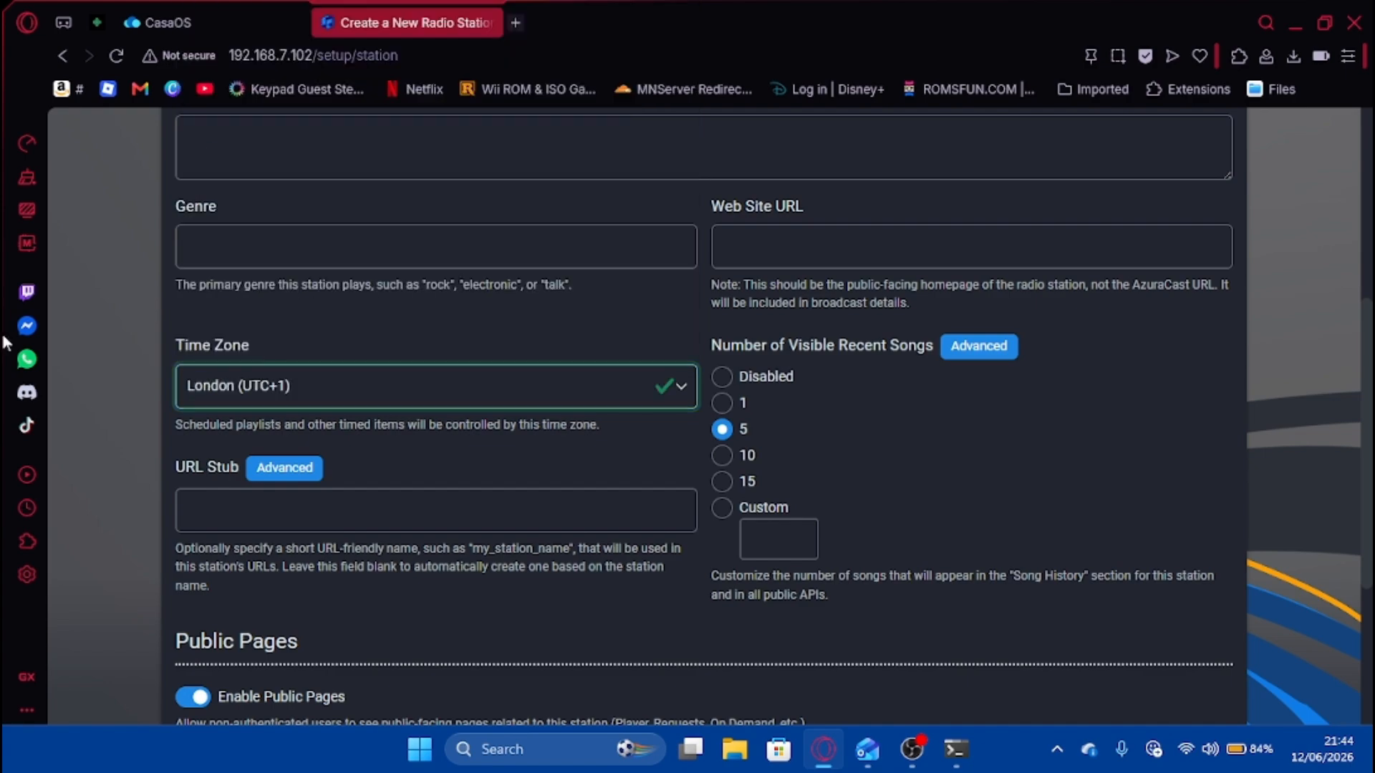
# Glance at the Broadcasting settings, then create the station and continue.
pyautogui.scroll(5, 353, 316)
pyautogui.scroll(-1, 365, 484)
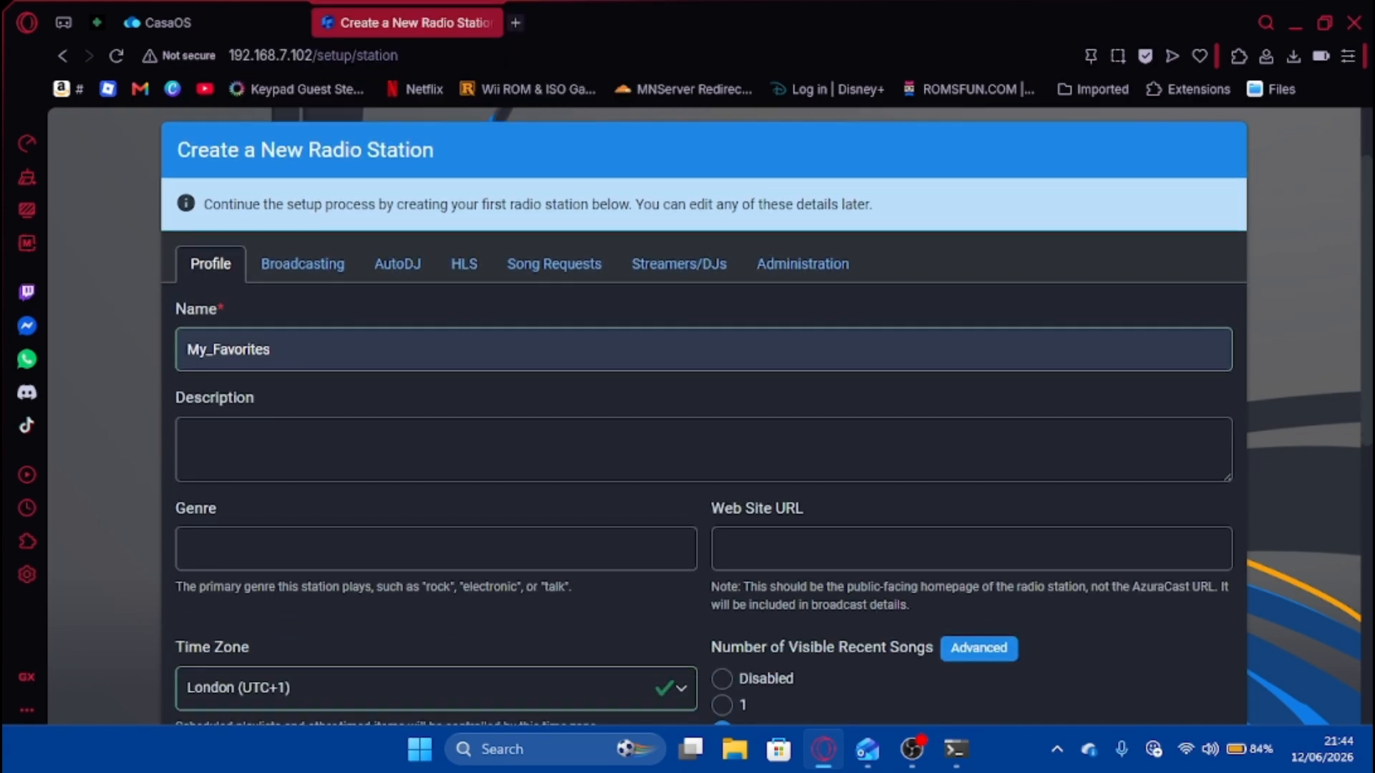
pyautogui.click(320, 270)
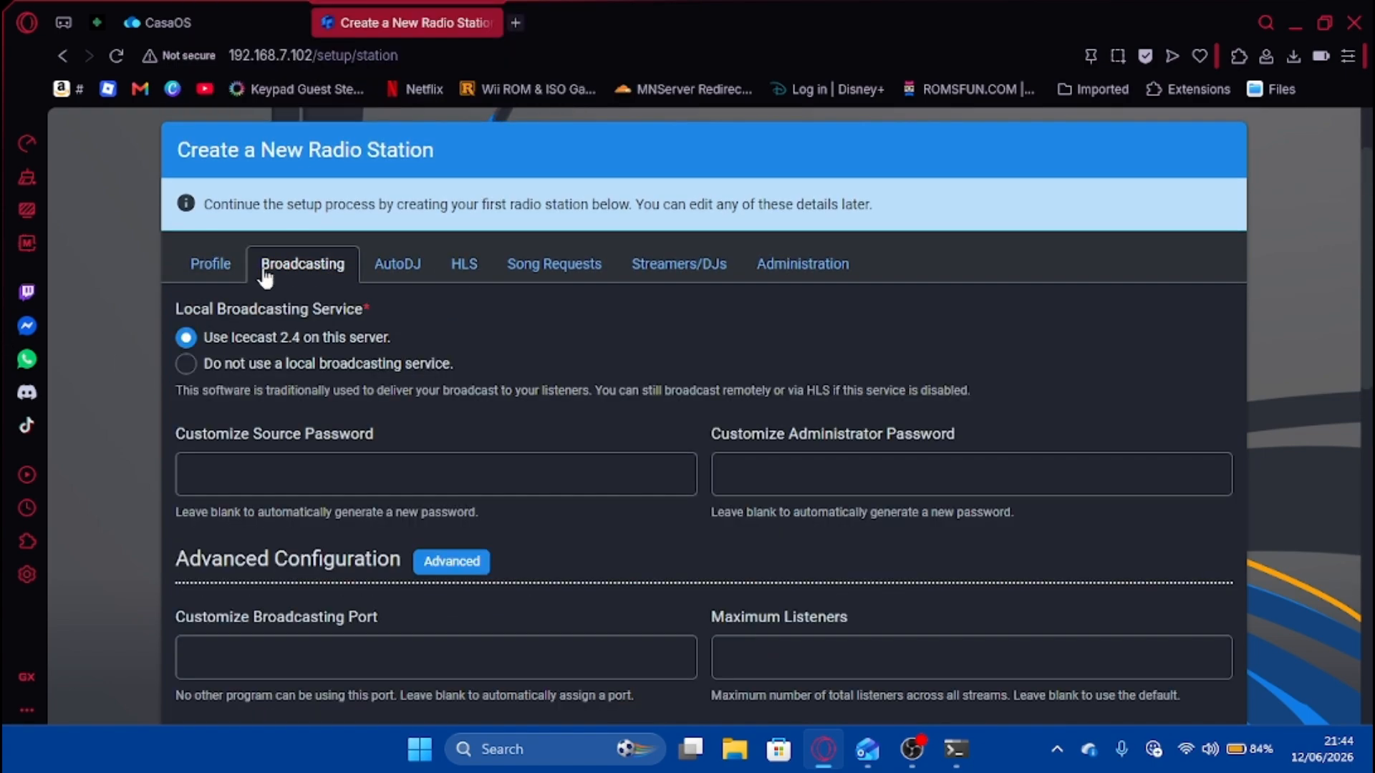
pyautogui.click(212, 265)
pyautogui.scroll(-6, 415, 398)
pyautogui.click(329, 621)
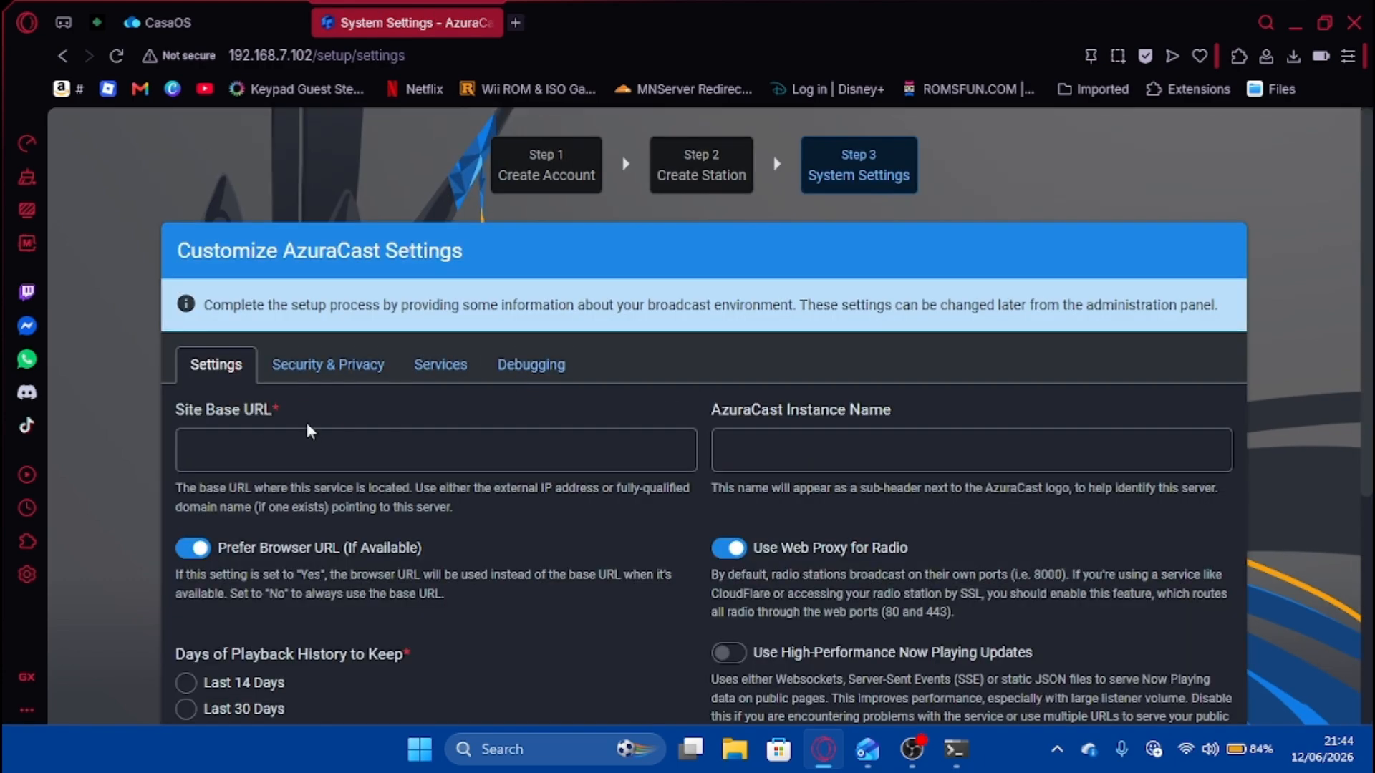
pyautogui.click(307, 438)
pyautogui.click(332, 502)
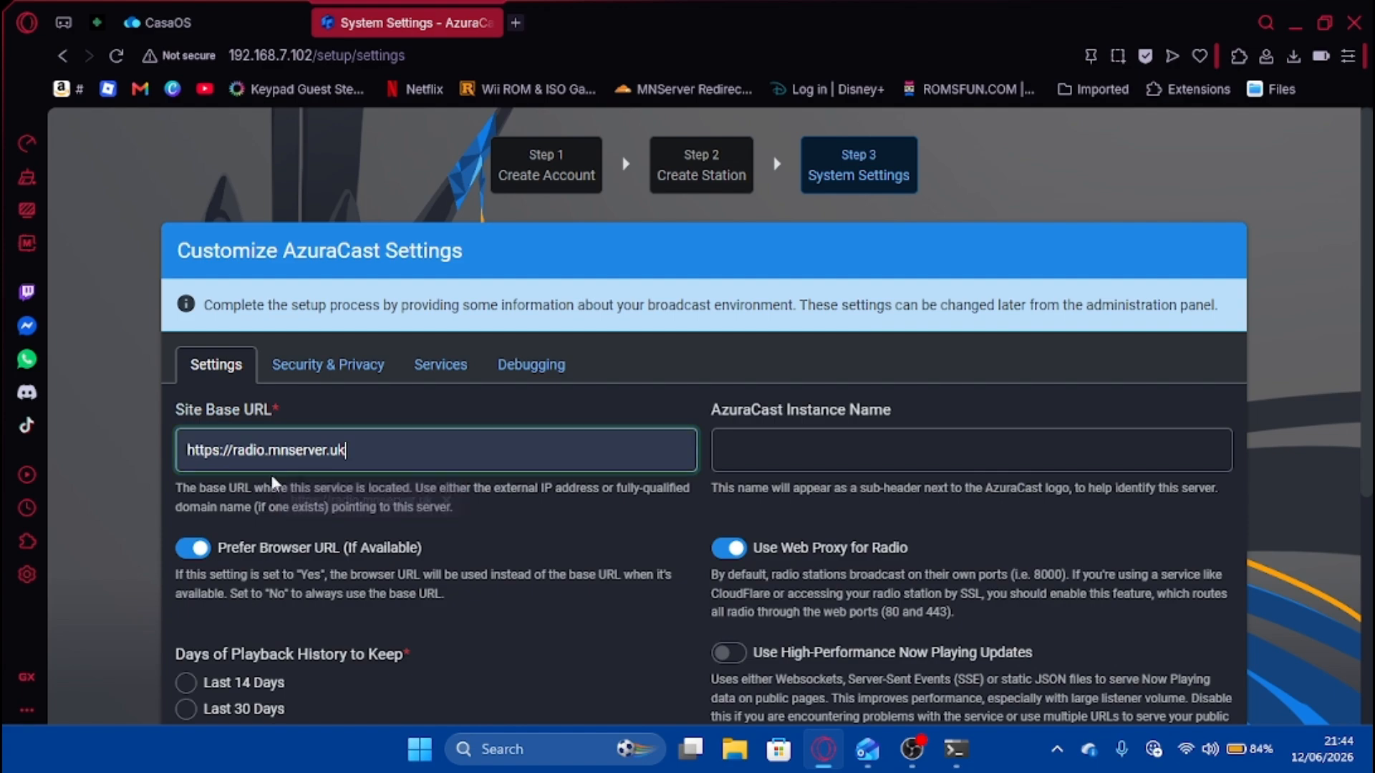
pyautogui.click(123, 465)
pyautogui.scroll(-2, 133, 403)
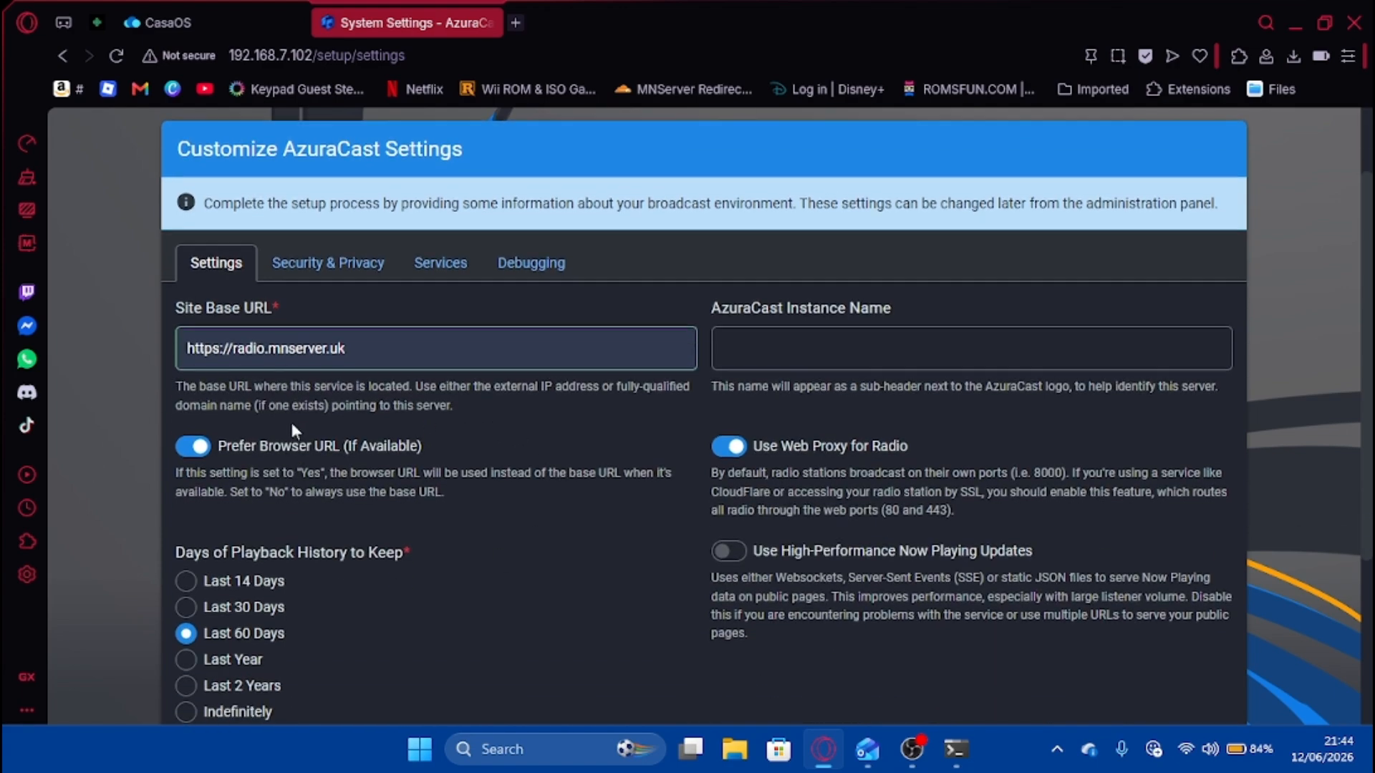
pyautogui.scroll(-4, 480, 328)
pyautogui.scroll(2, 370, 266)
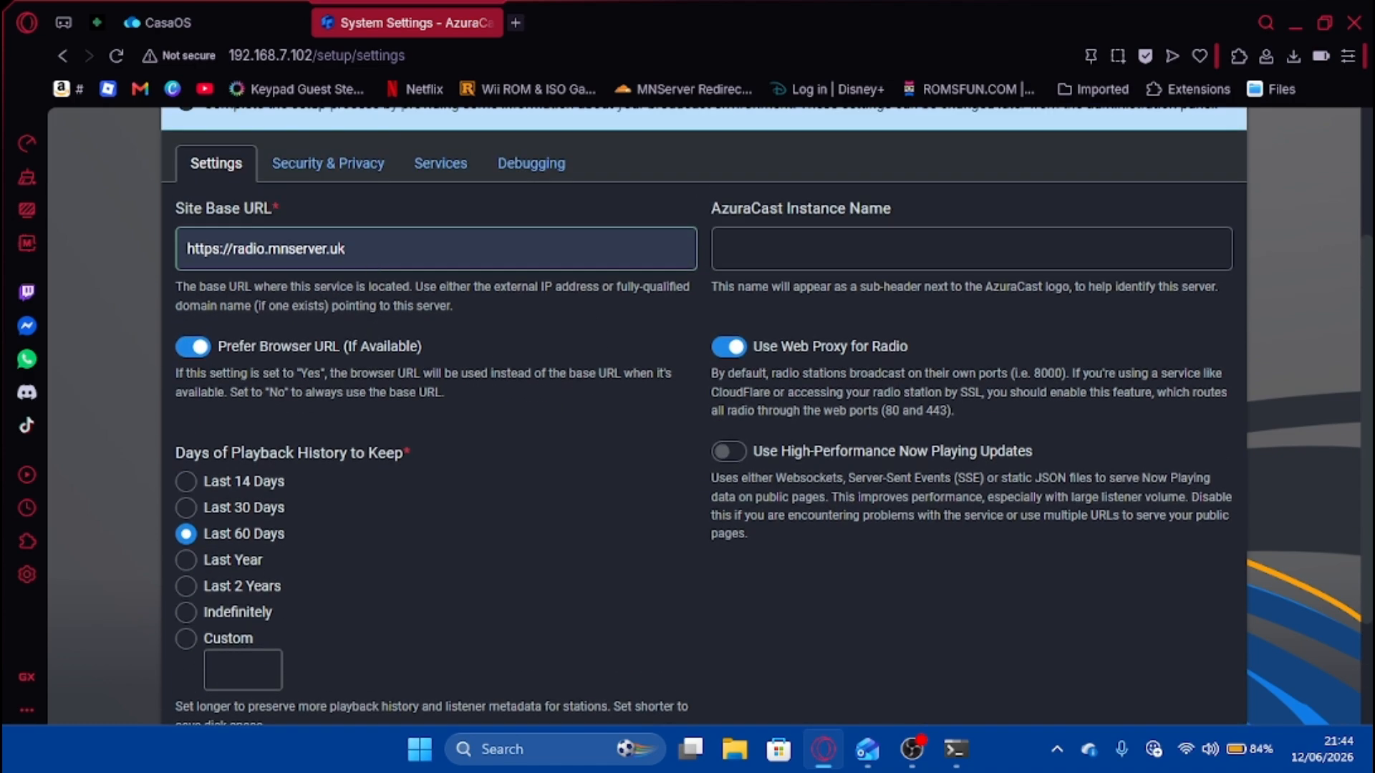
pyautogui.scroll(-3, 308, 384)
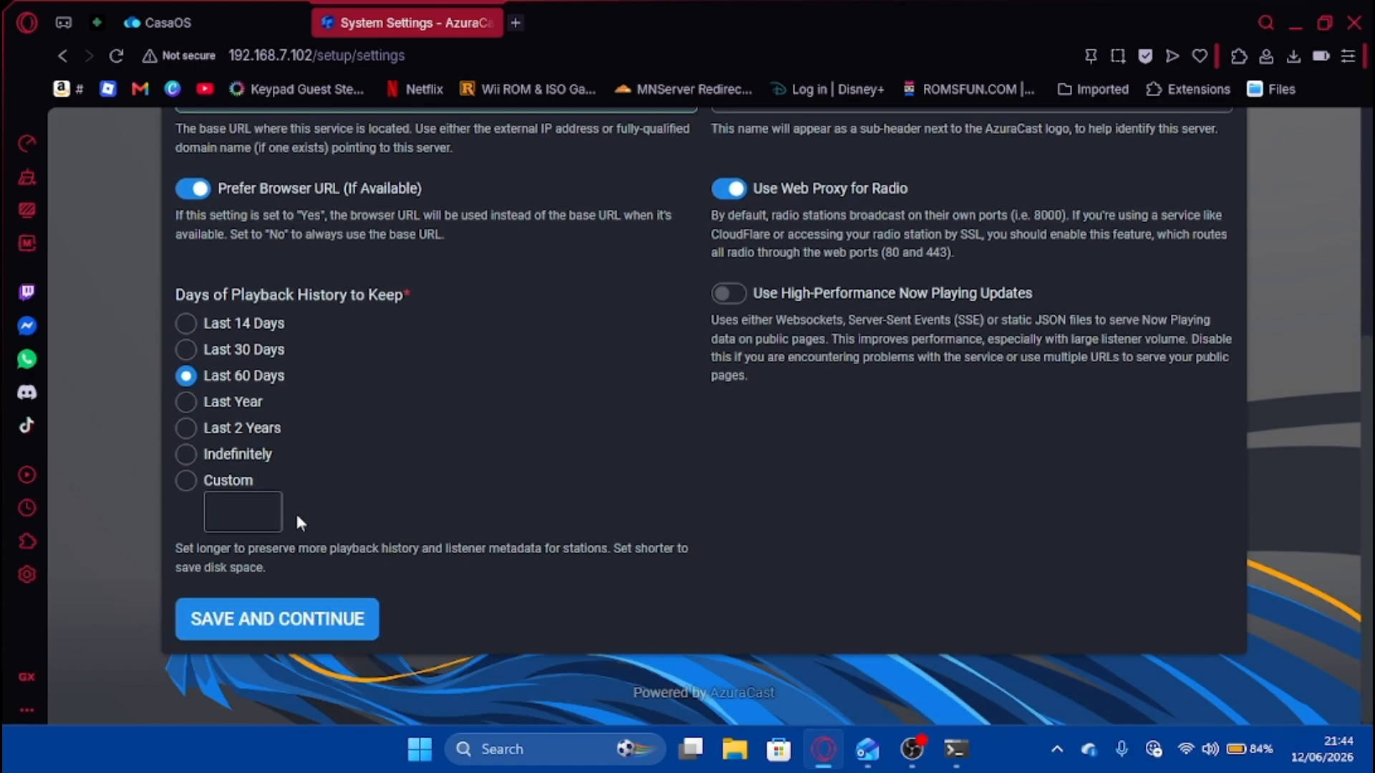
pyautogui.click(335, 626)
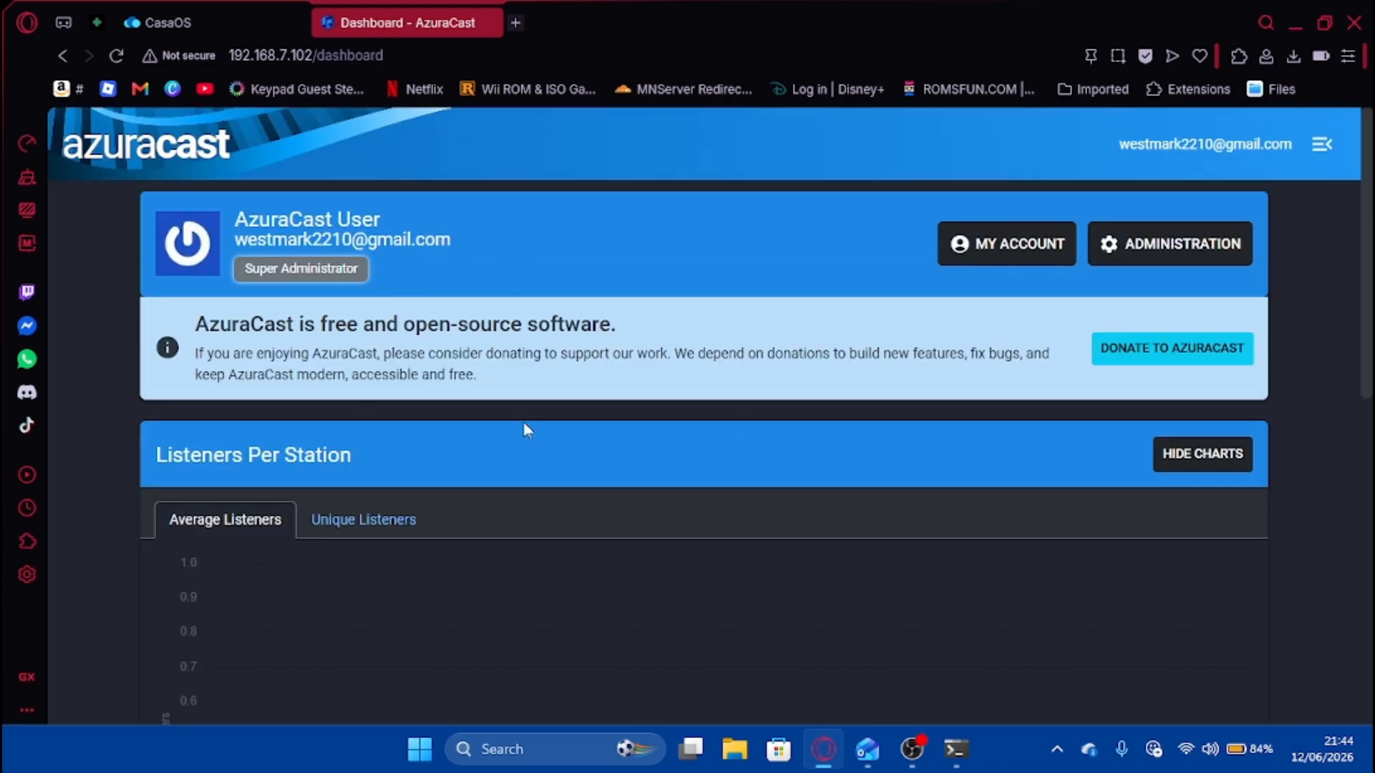
# Go to Administration > Stations and open management for My_Favorites.
pyautogui.click(358, 519)
pyautogui.click(222, 520)
pyautogui.click(1183, 244)
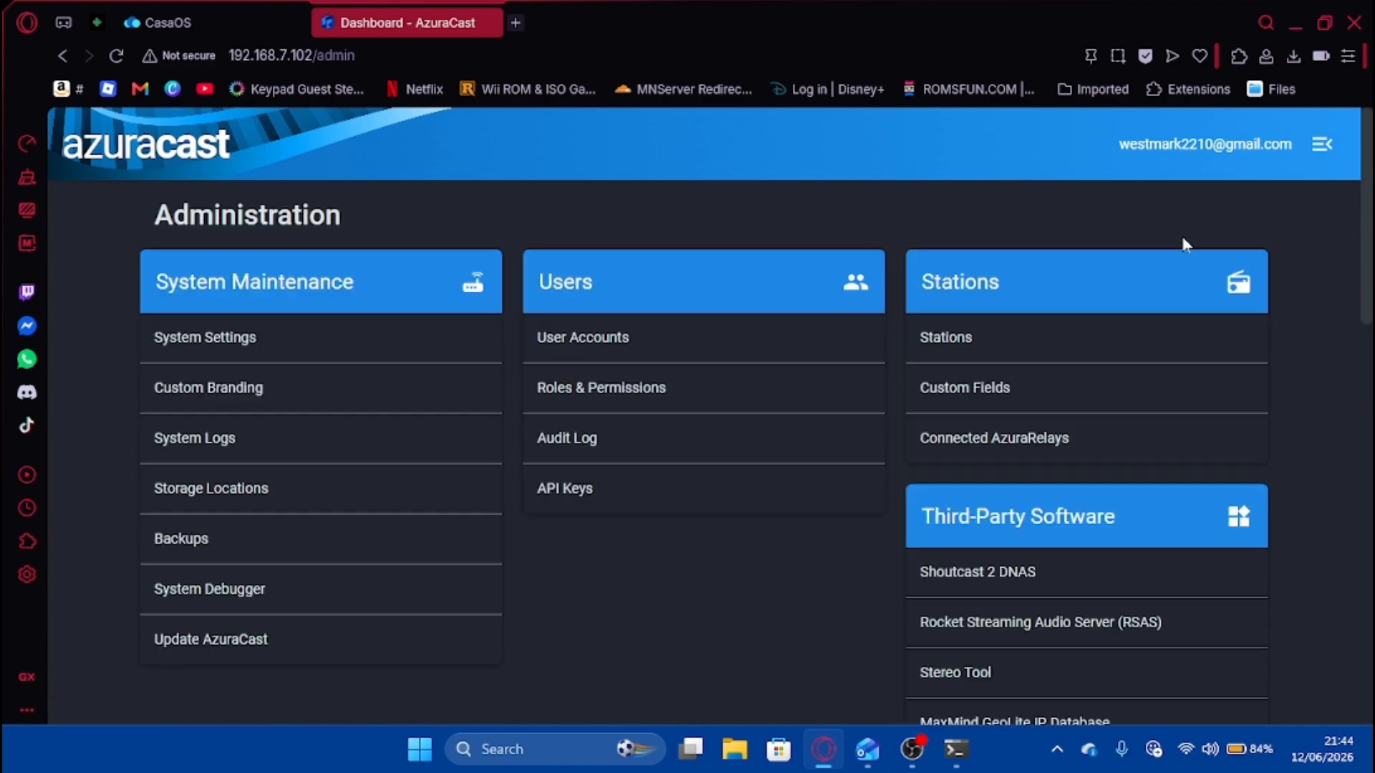
pyautogui.click(1029, 341)
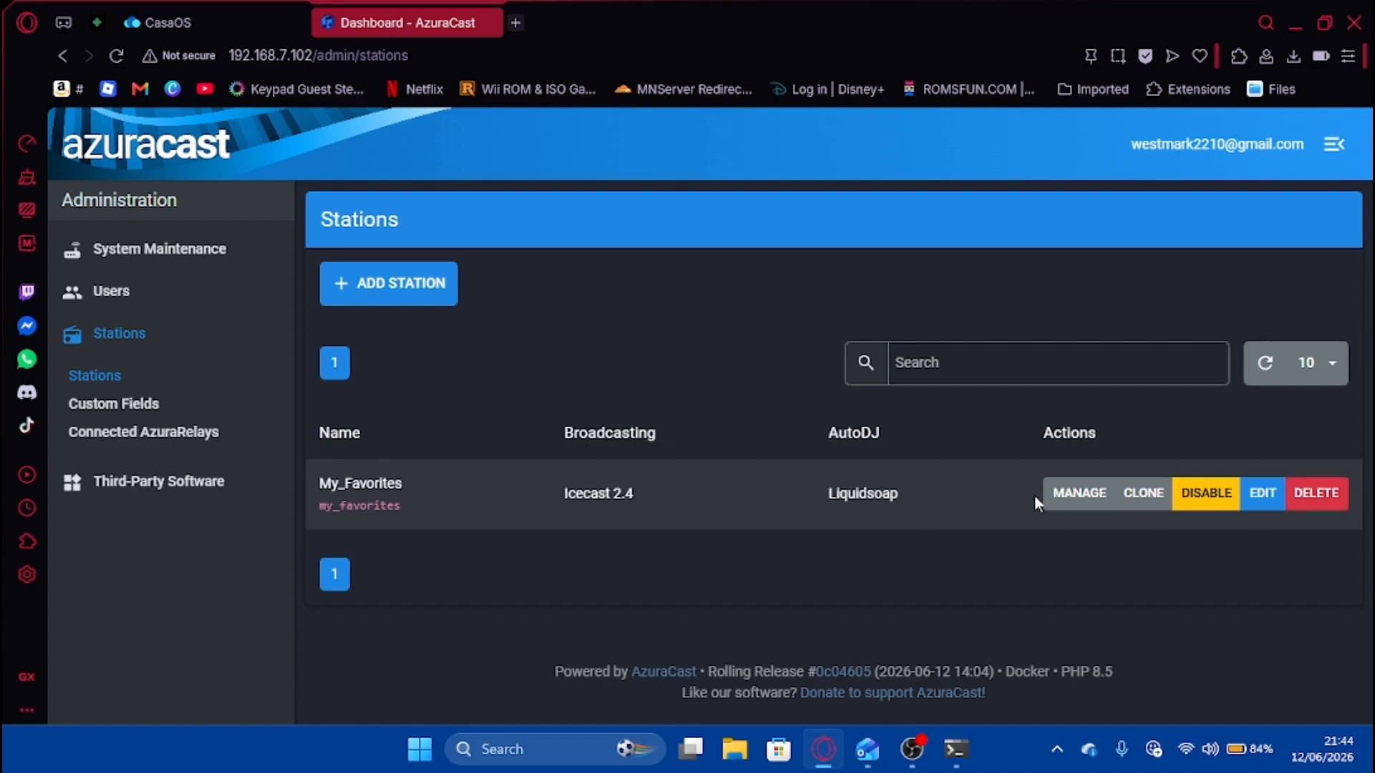
pyautogui.click(1079, 494)
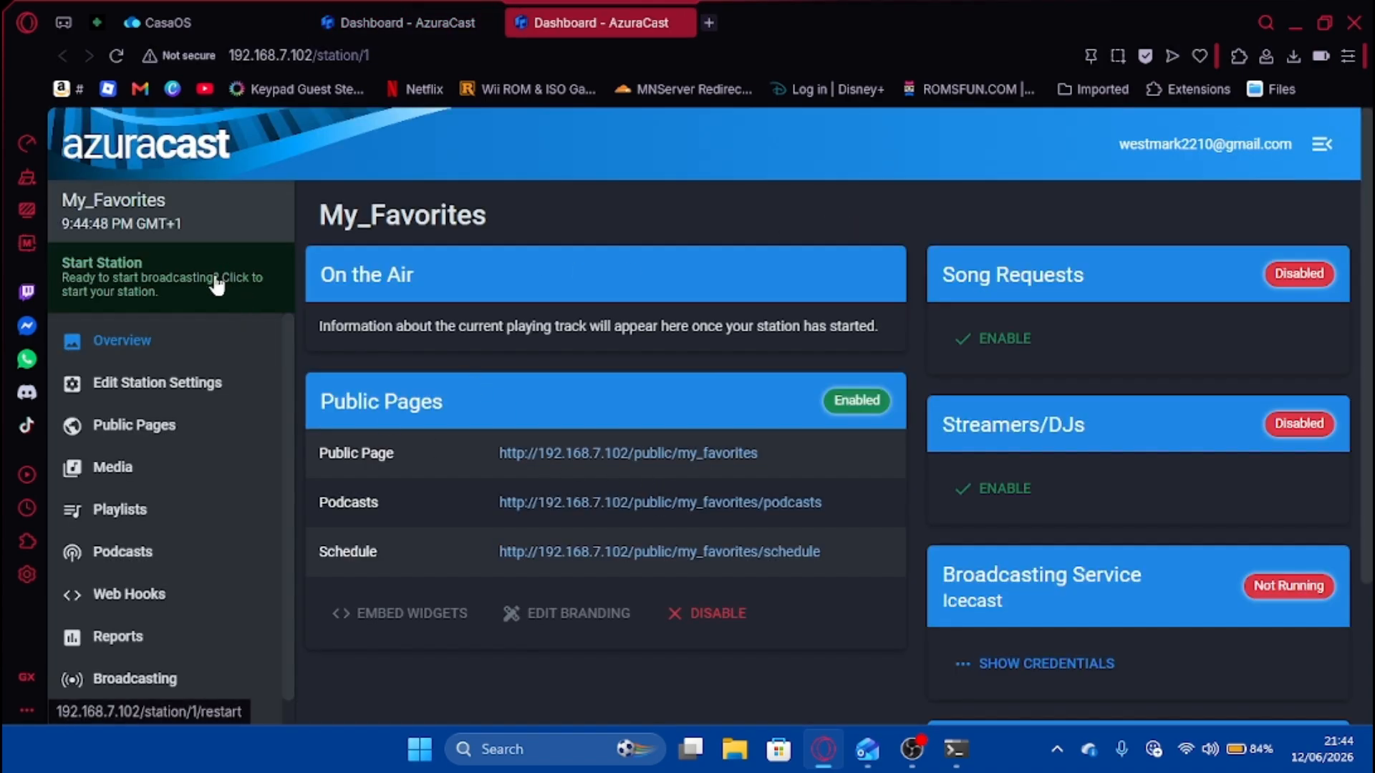
# Open the station's Media > Music Files page.
pyautogui.click(914, 758)
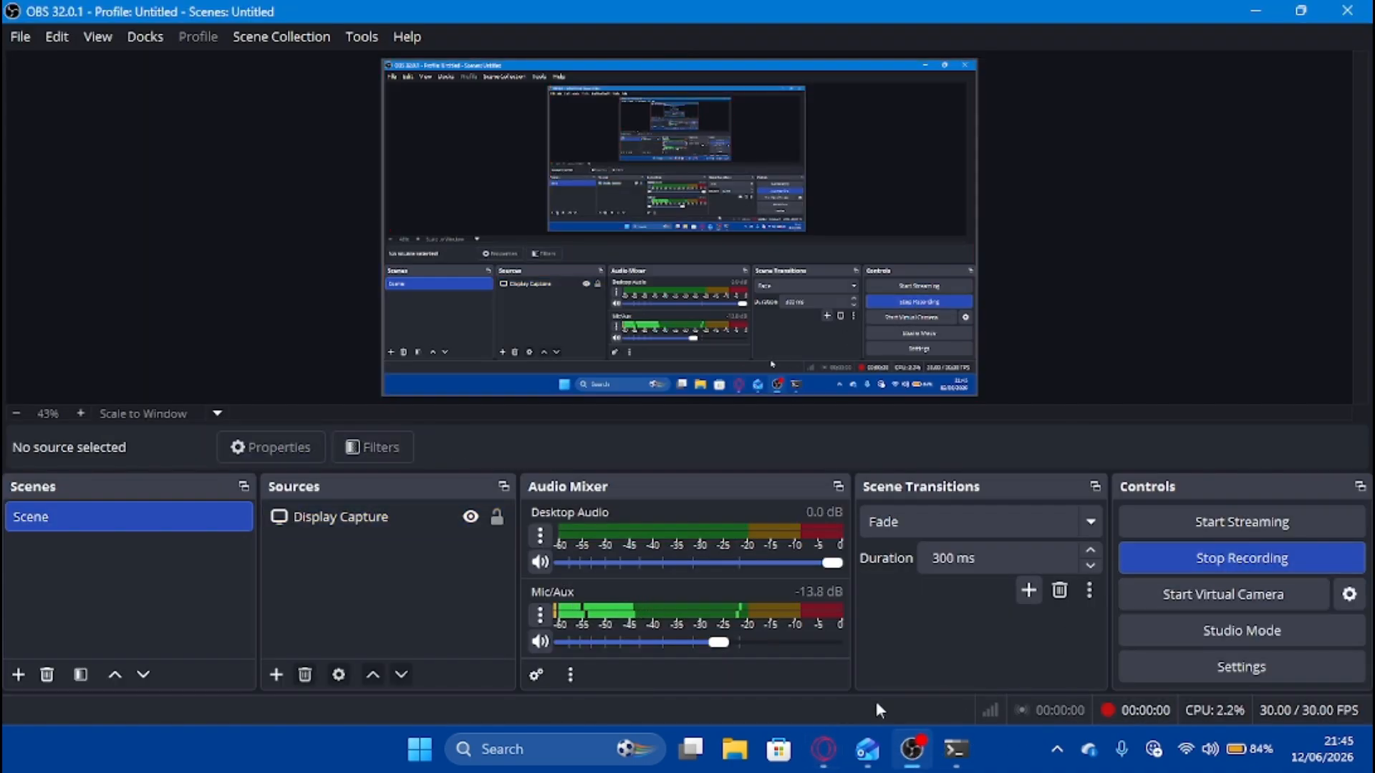
pyautogui.click(824, 749)
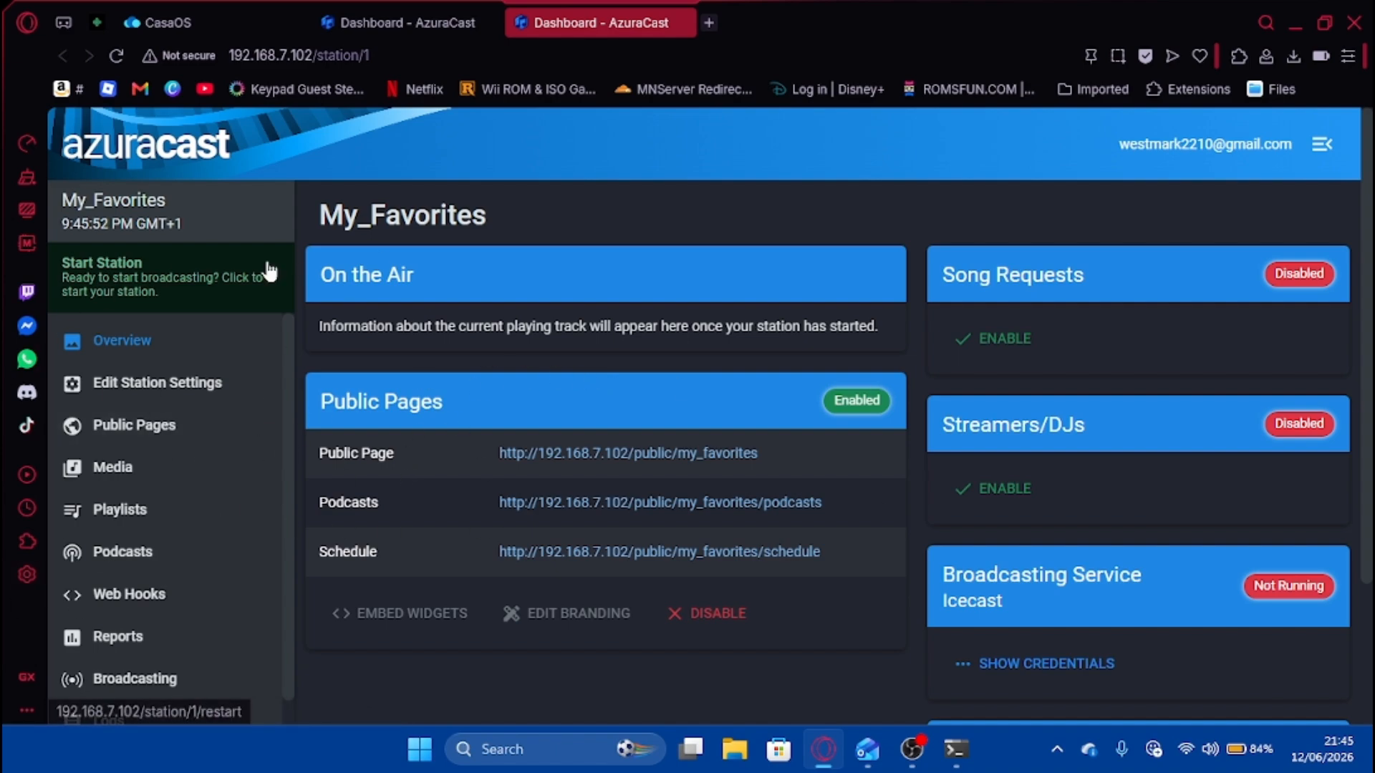
pyautogui.click(254, 466)
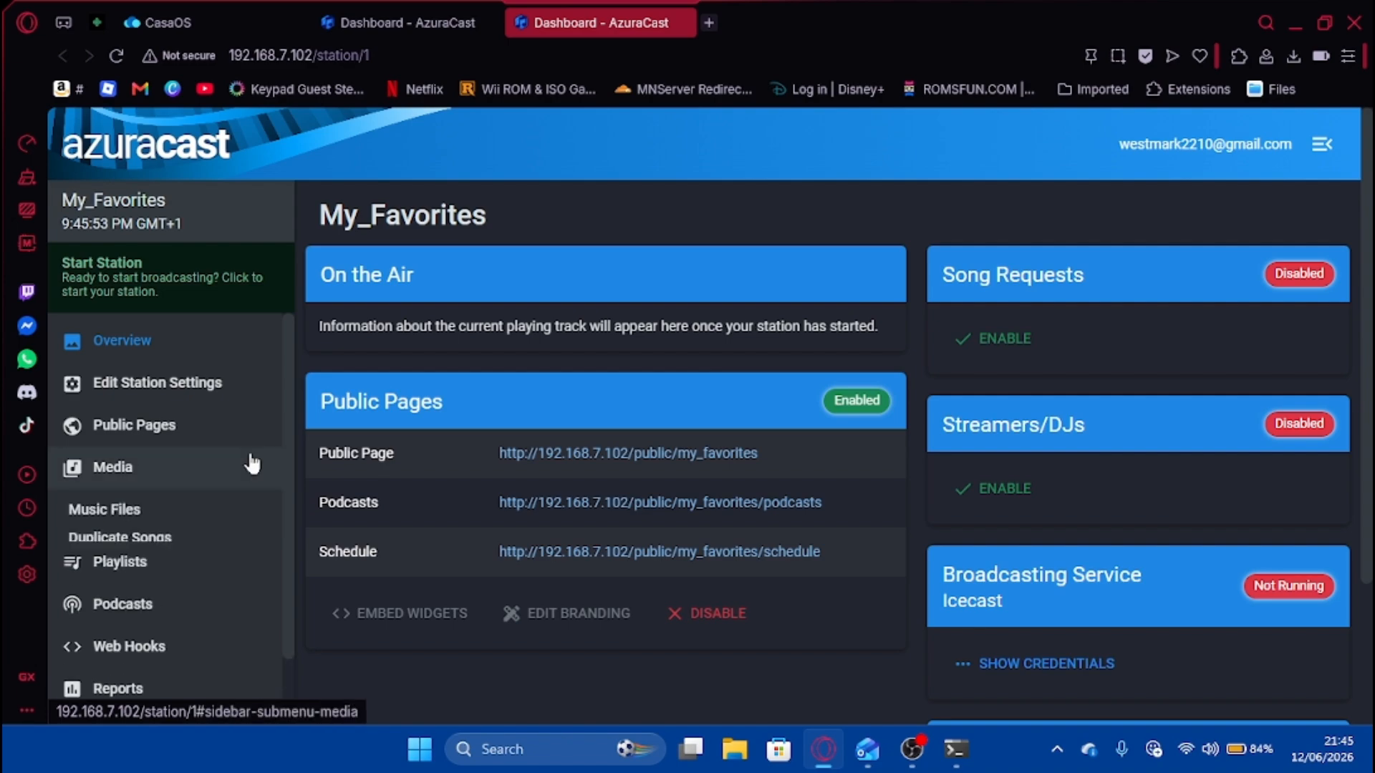
pyautogui.click(215, 511)
pyautogui.scroll(-3, 660, 470)
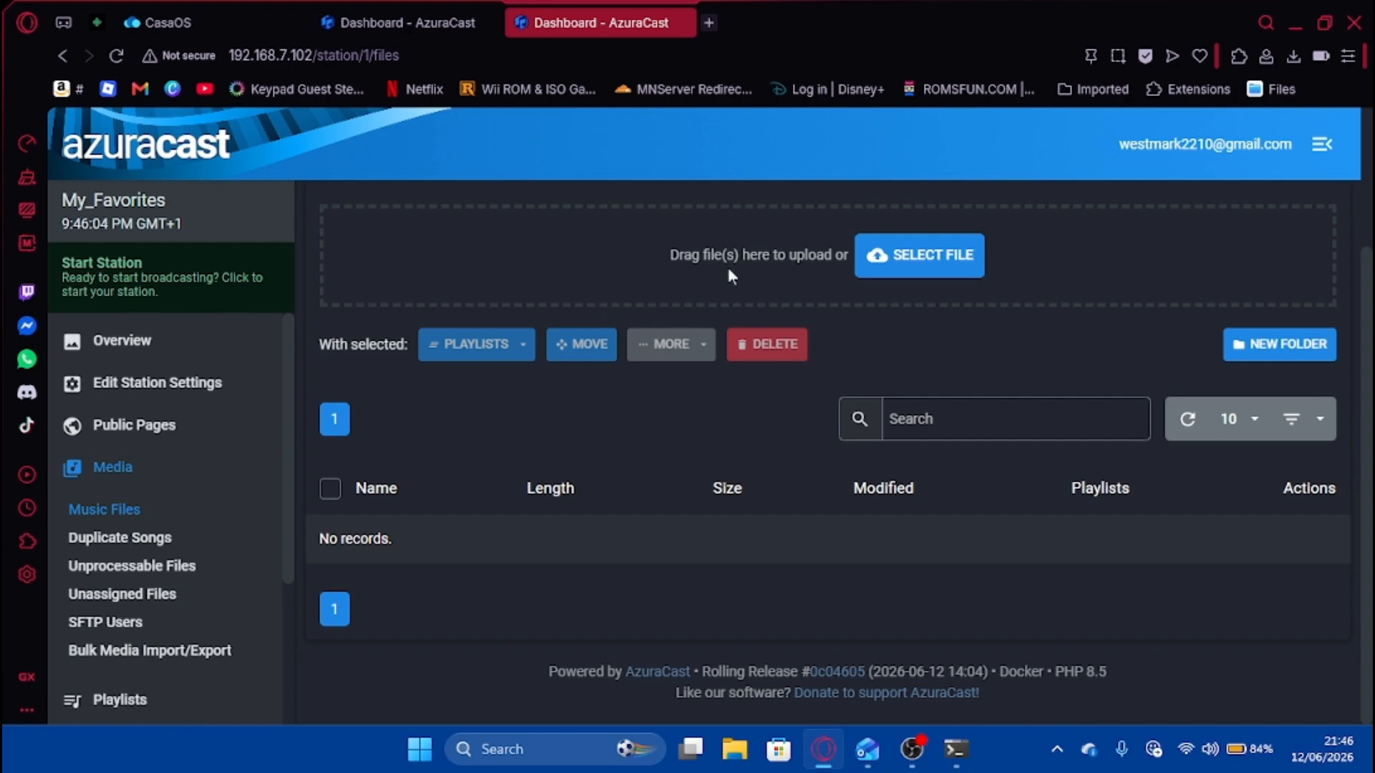
# Upload #thatPOWER.m4a from Music > Music For iPod to the station's music files.
pyautogui.click(943, 269)
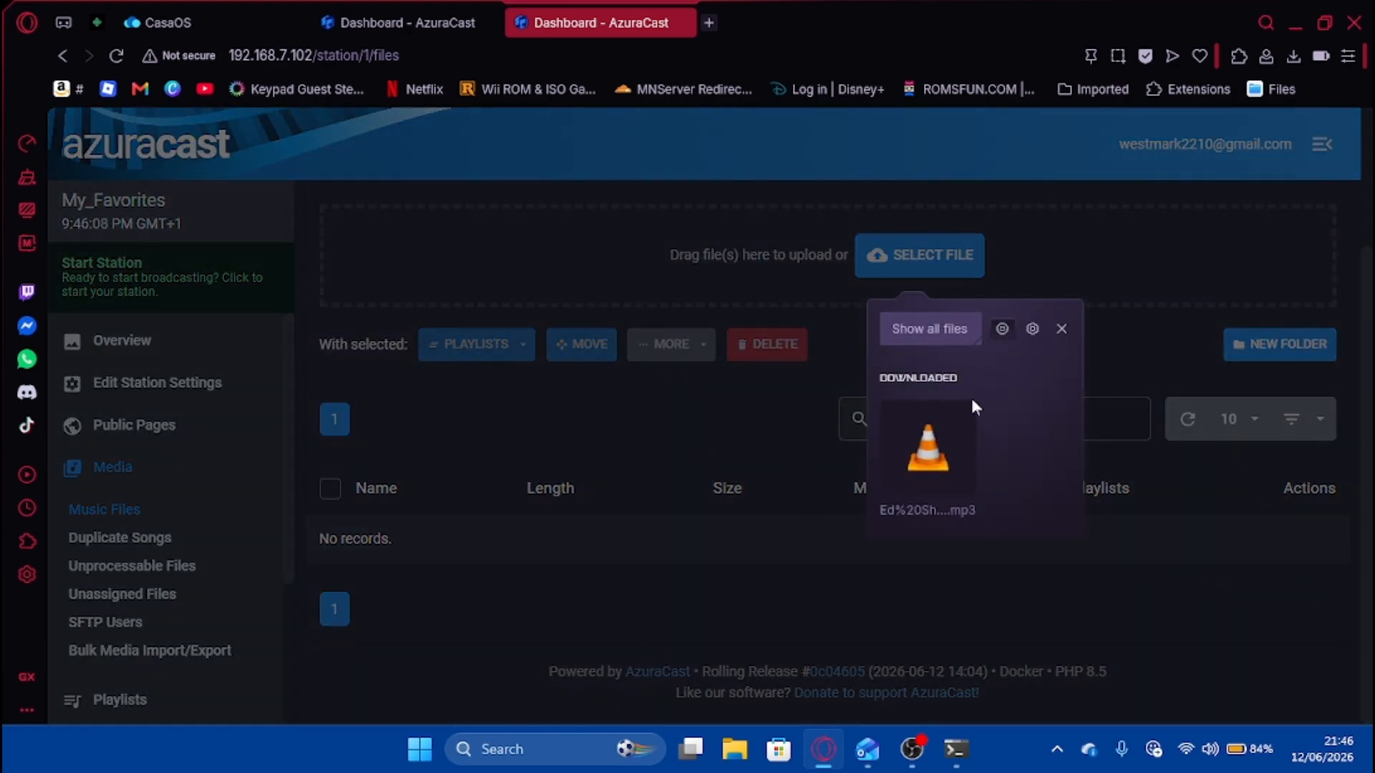
pyautogui.click(919, 345)
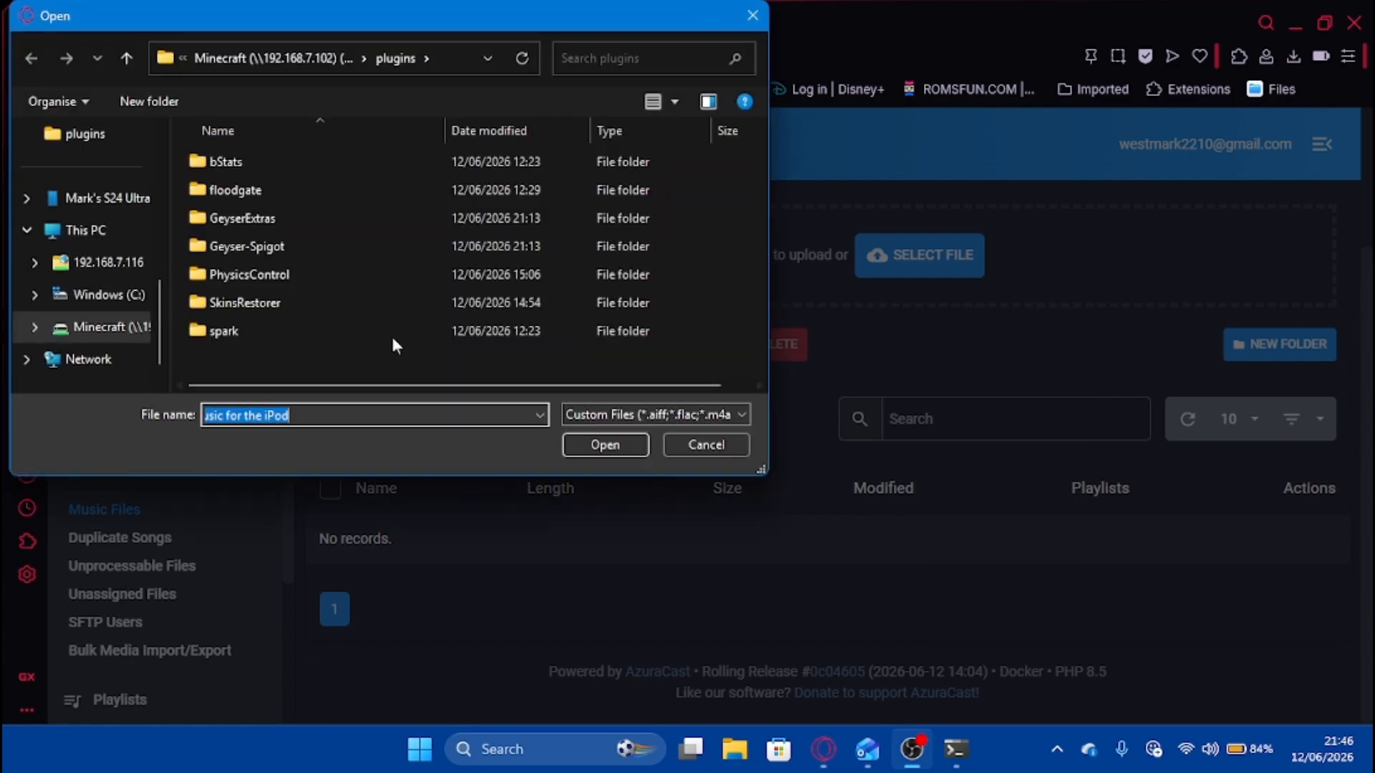
pyautogui.scroll(2, 100, 261)
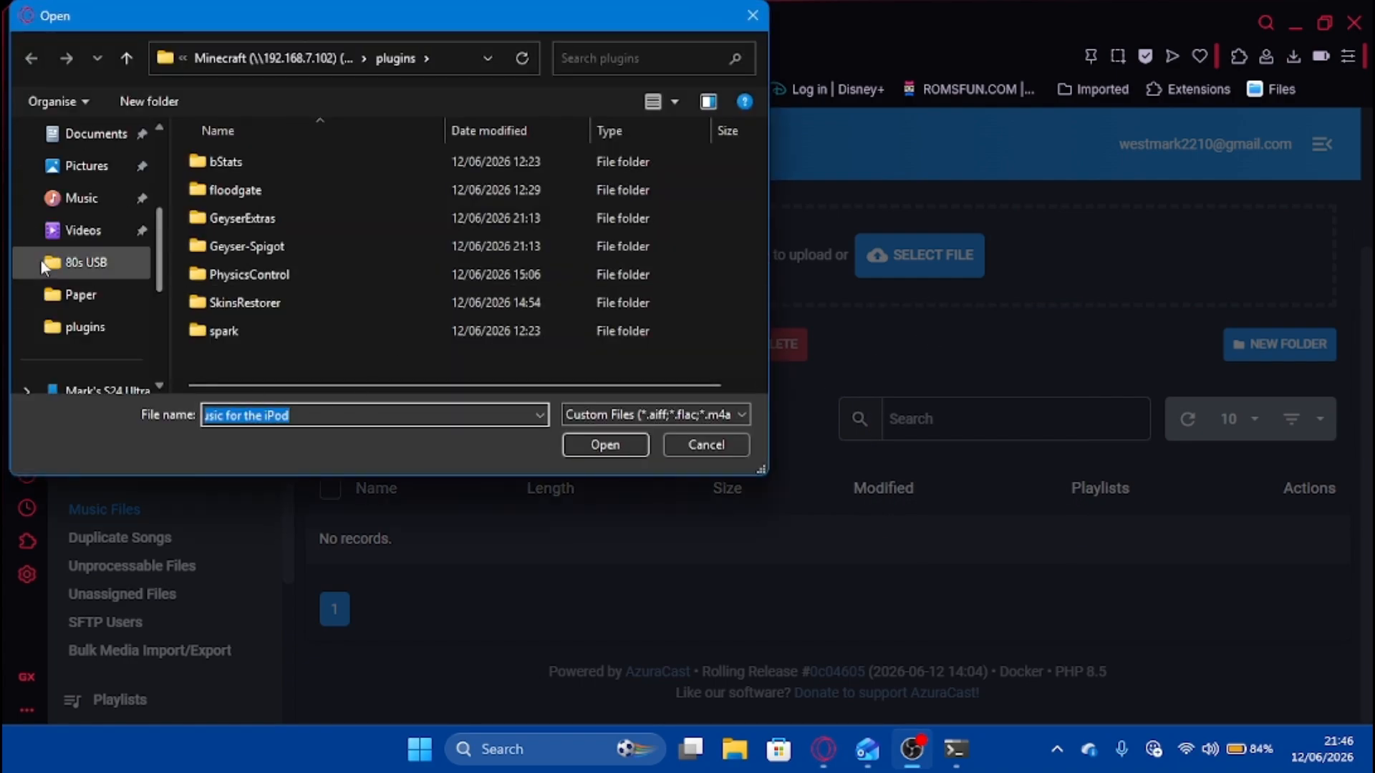
pyautogui.click(80, 198)
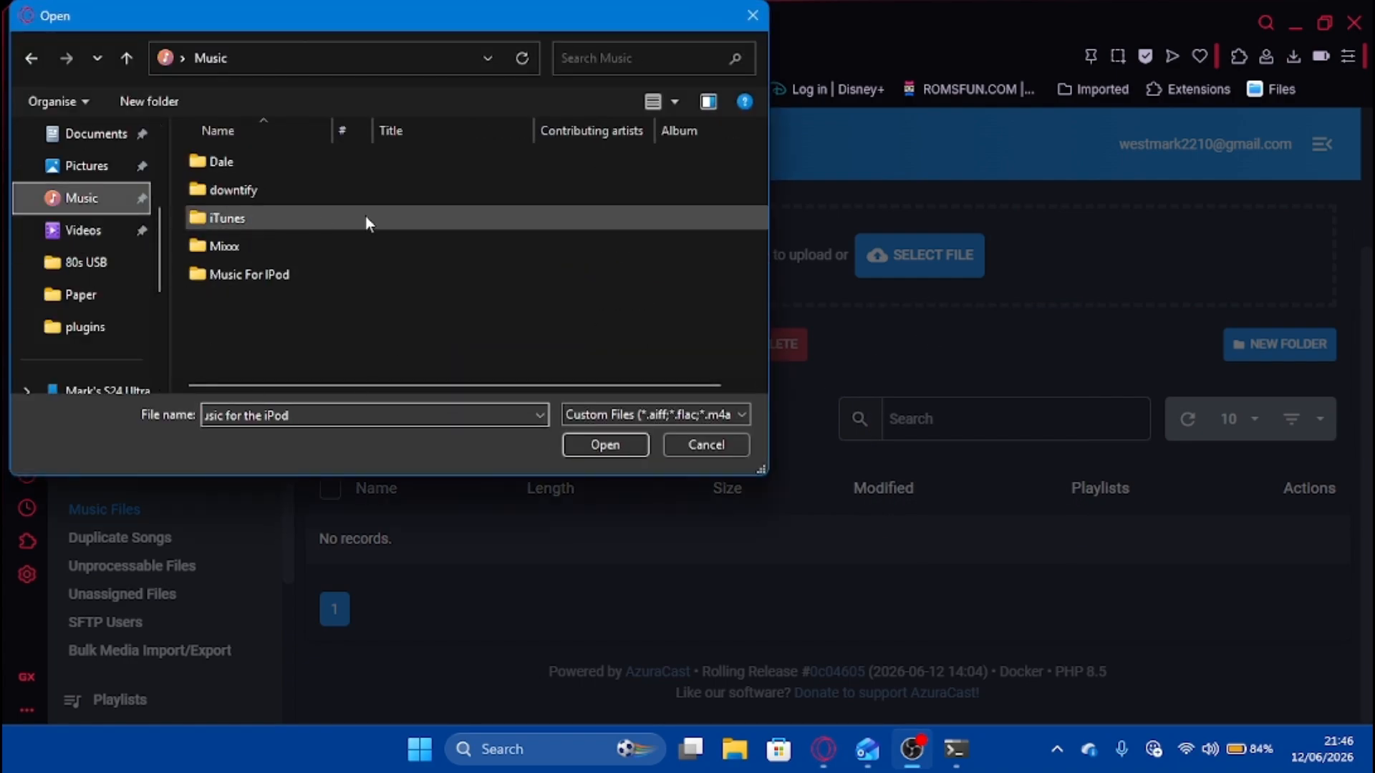
pyautogui.doubleClick(289, 274)
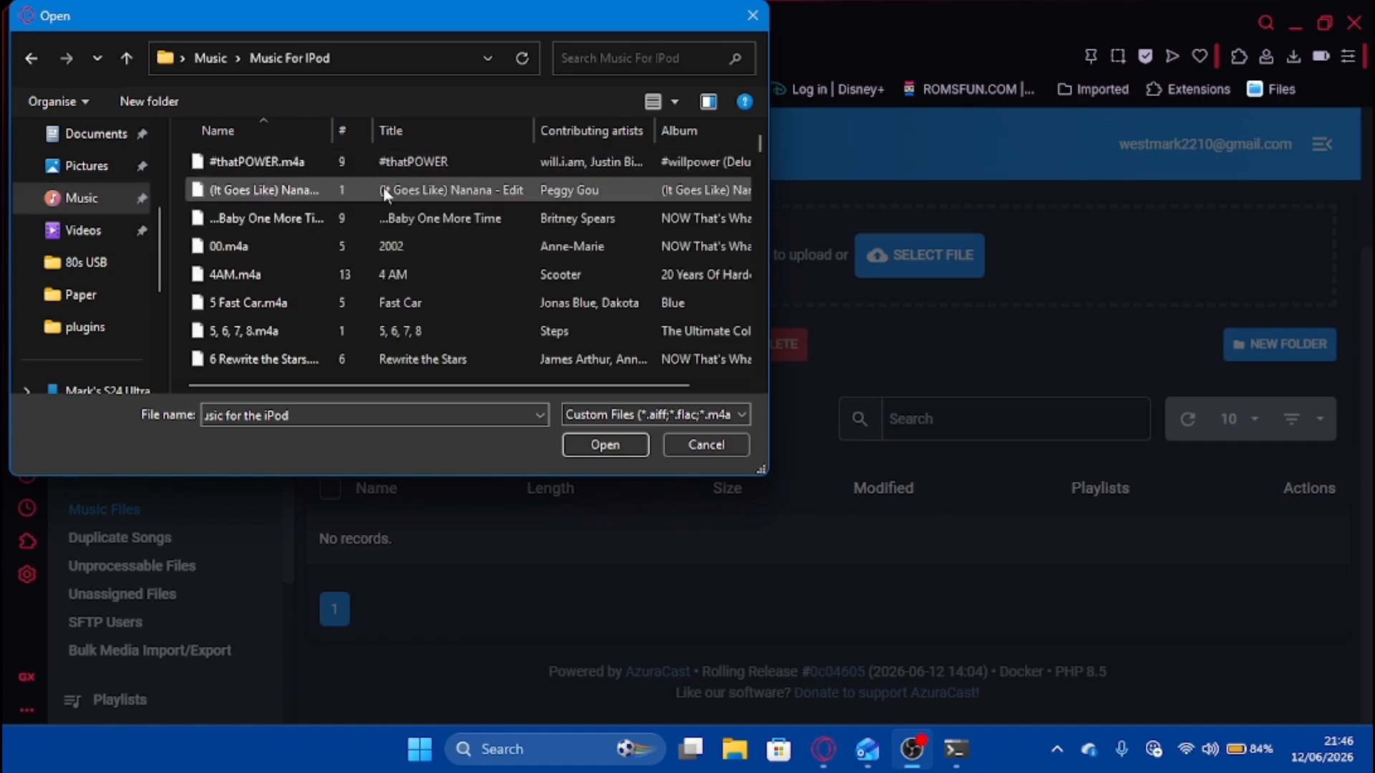
pyautogui.doubleClick(304, 166)
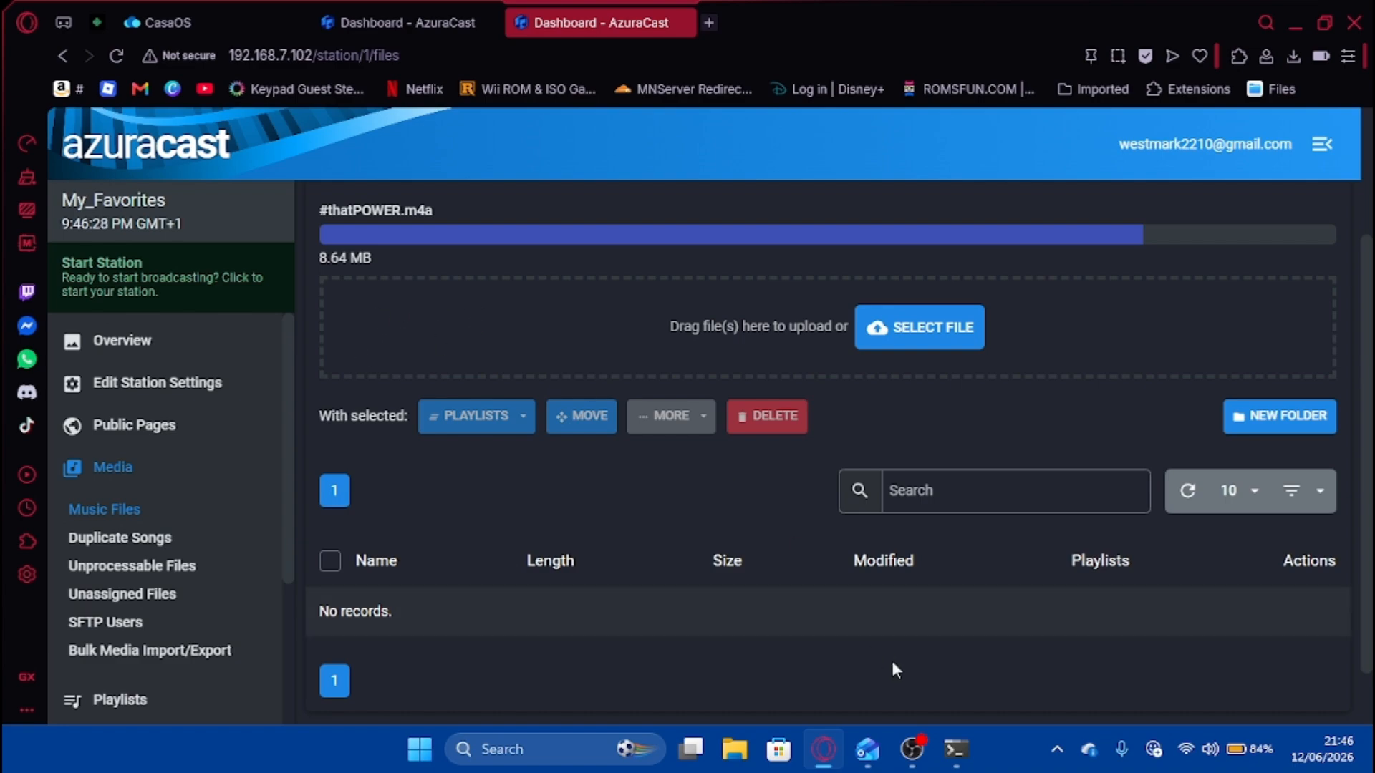
pyautogui.moveTo(952, 752)
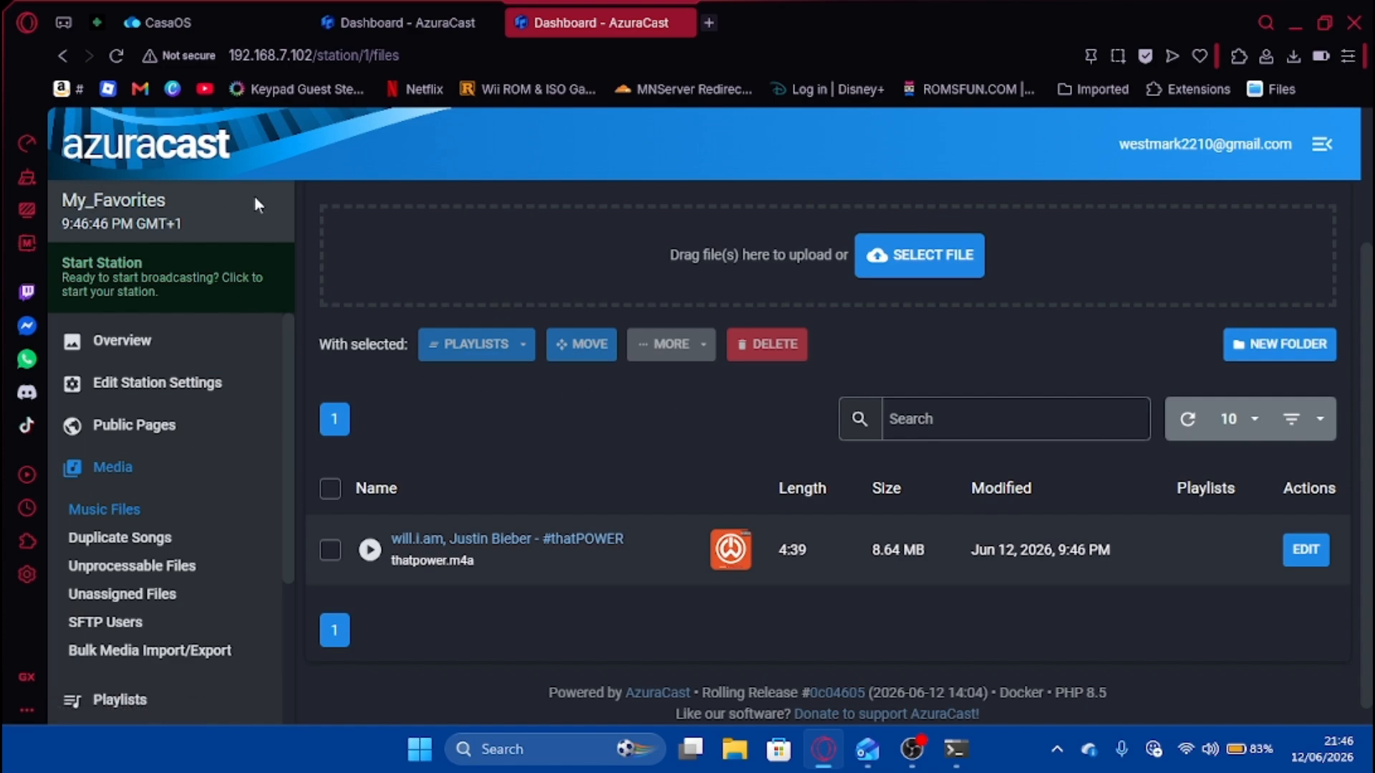
# Start the My_Favorites station, confirm a configuration reload, and return to its overview.
pyautogui.click(160, 283)
pyautogui.click(444, 473)
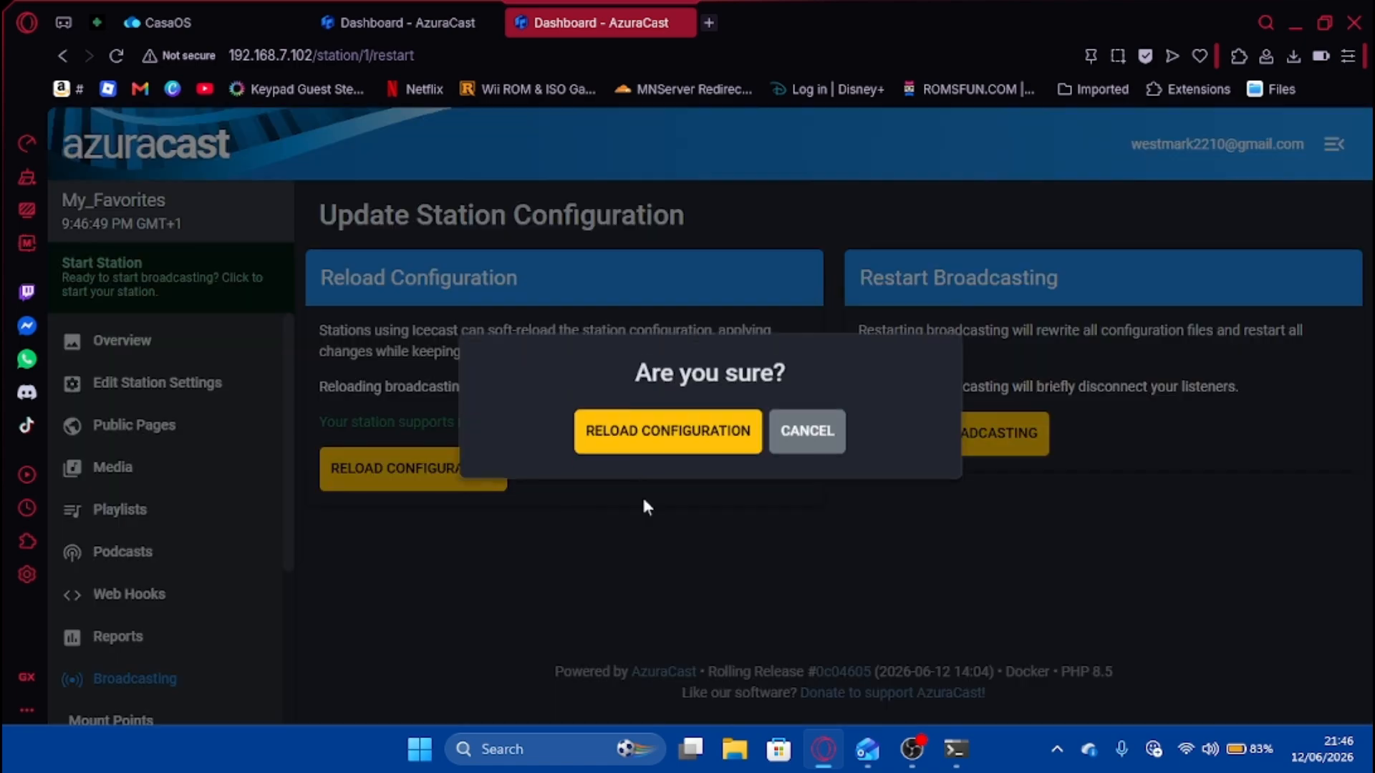
pyautogui.click(654, 438)
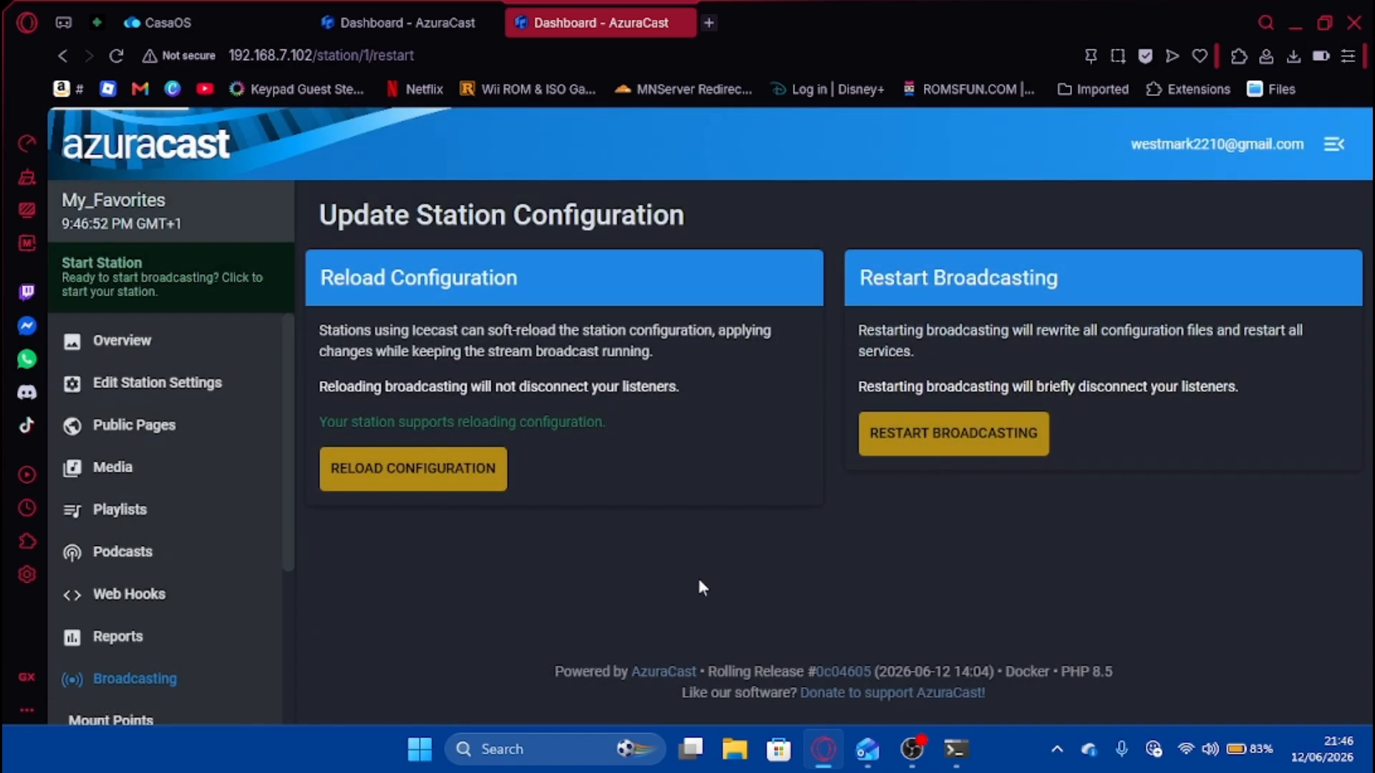
pyautogui.click(156, 337)
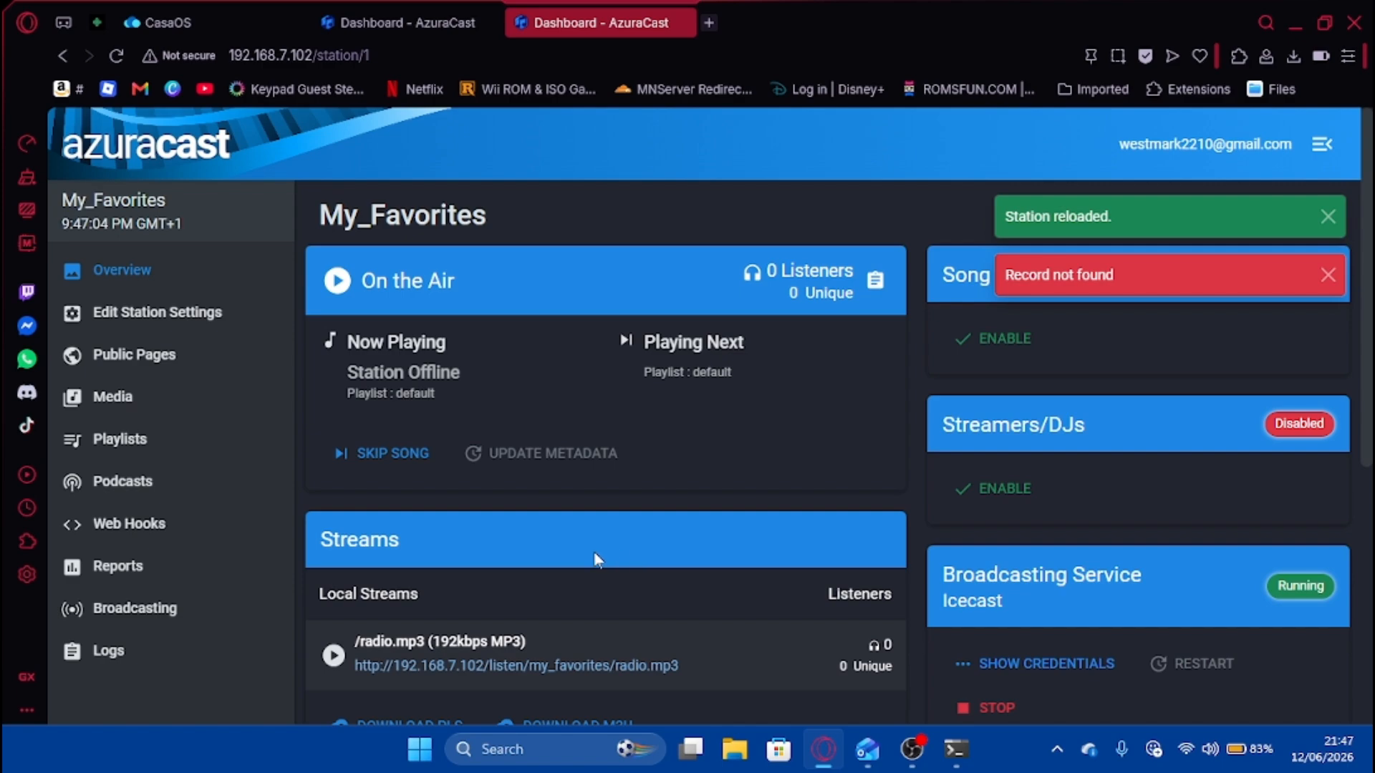
pyautogui.scroll(-1, 595, 558)
# Play the radio.mp3 stream in a new tab, seek to the live end, pause, then return to the dashboard.
pyautogui.click(493, 566)
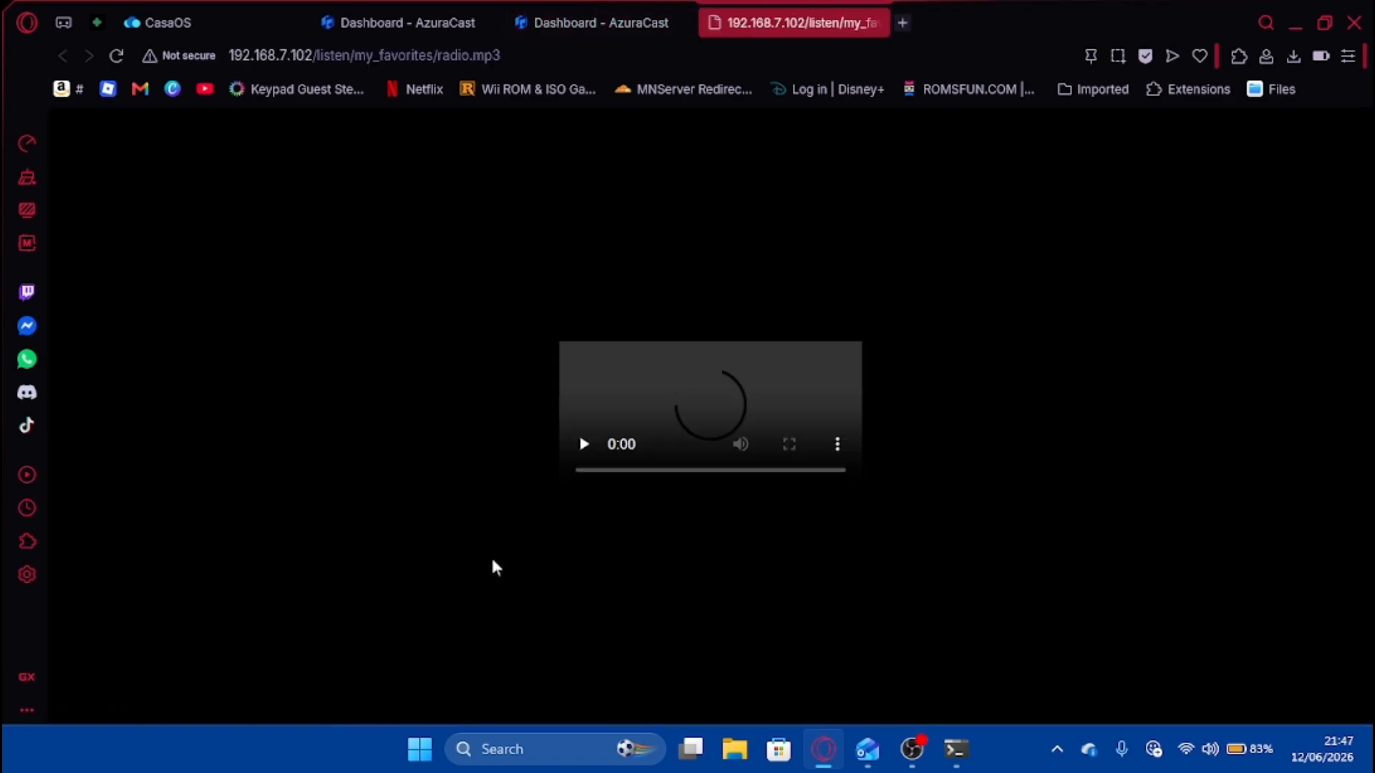
pyautogui.click(584, 444)
pyautogui.click(583, 446)
pyautogui.click(585, 466)
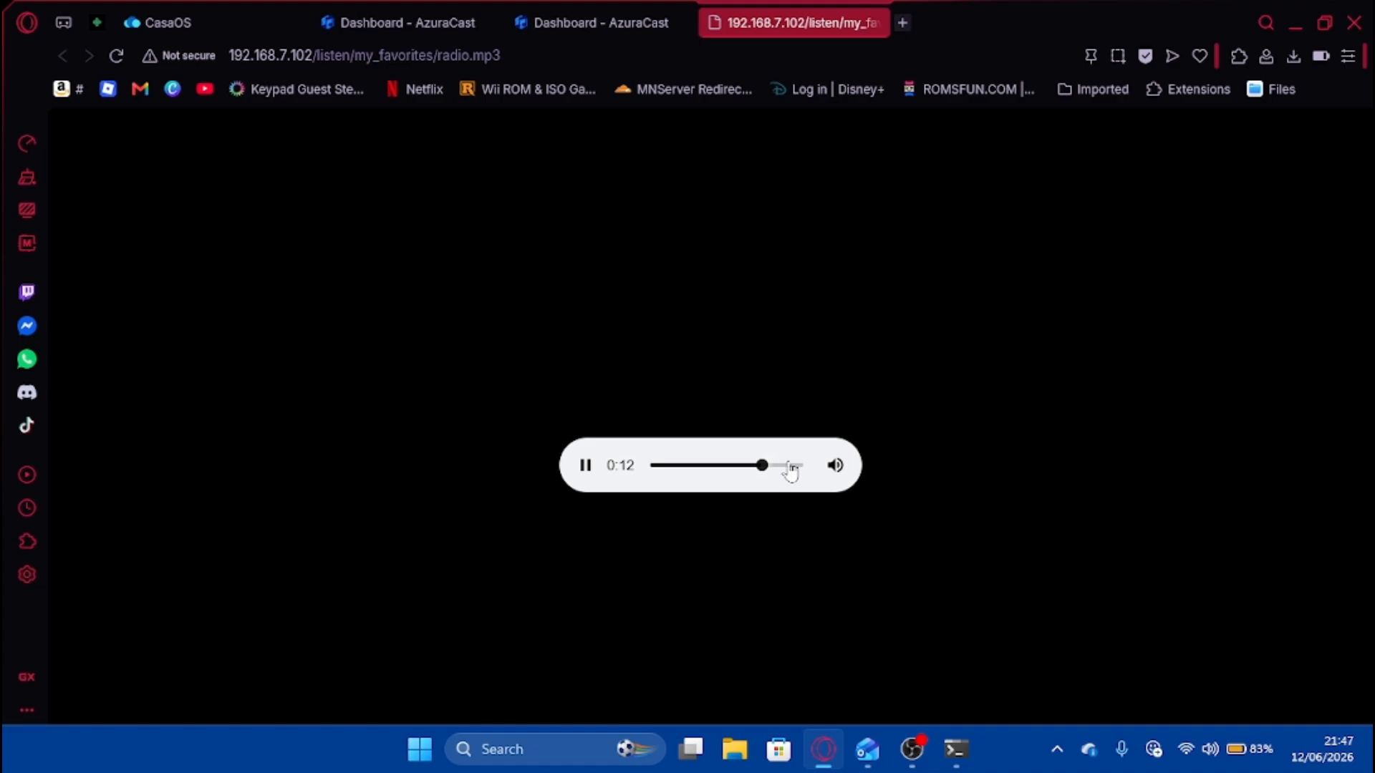
pyautogui.moveTo(760, 468); pyautogui.dragTo(923, 477)
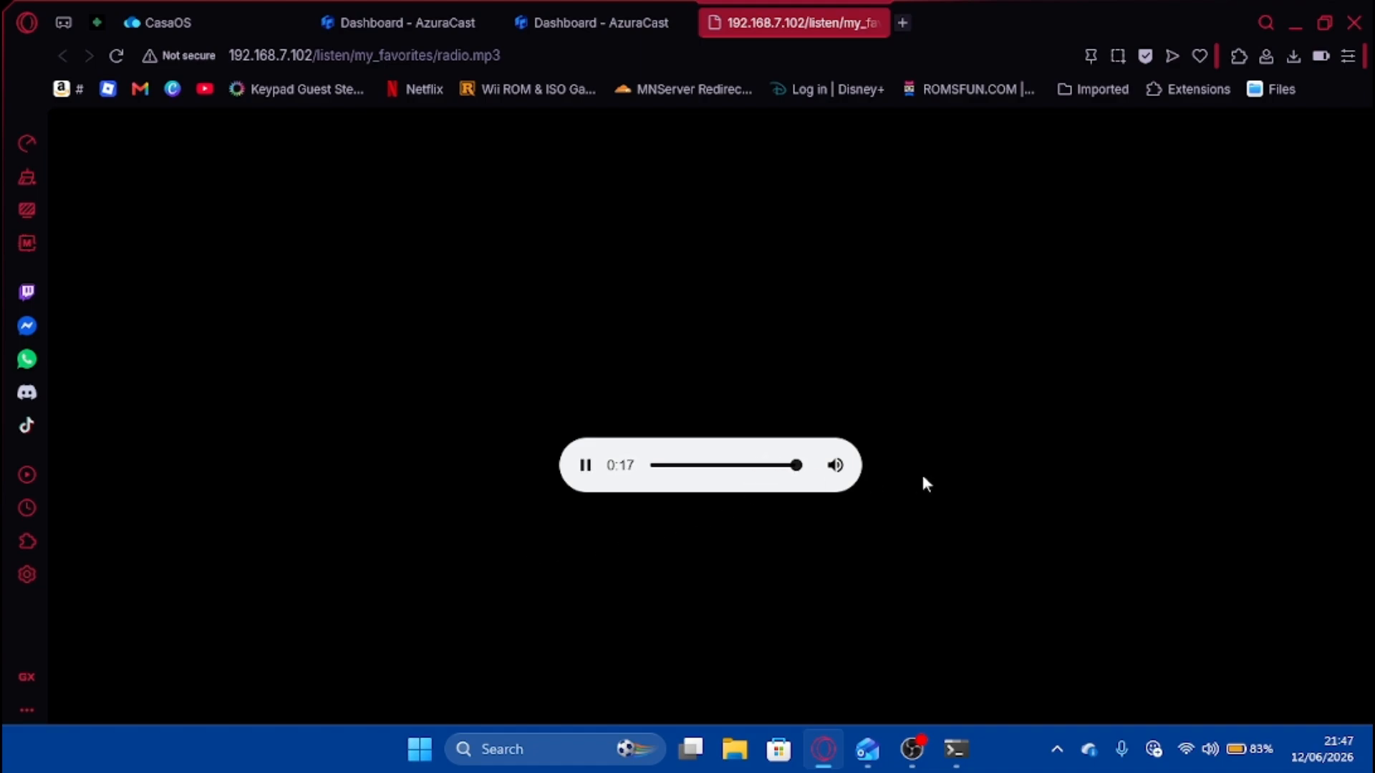
pyautogui.click(586, 482)
pyautogui.click(642, 11)
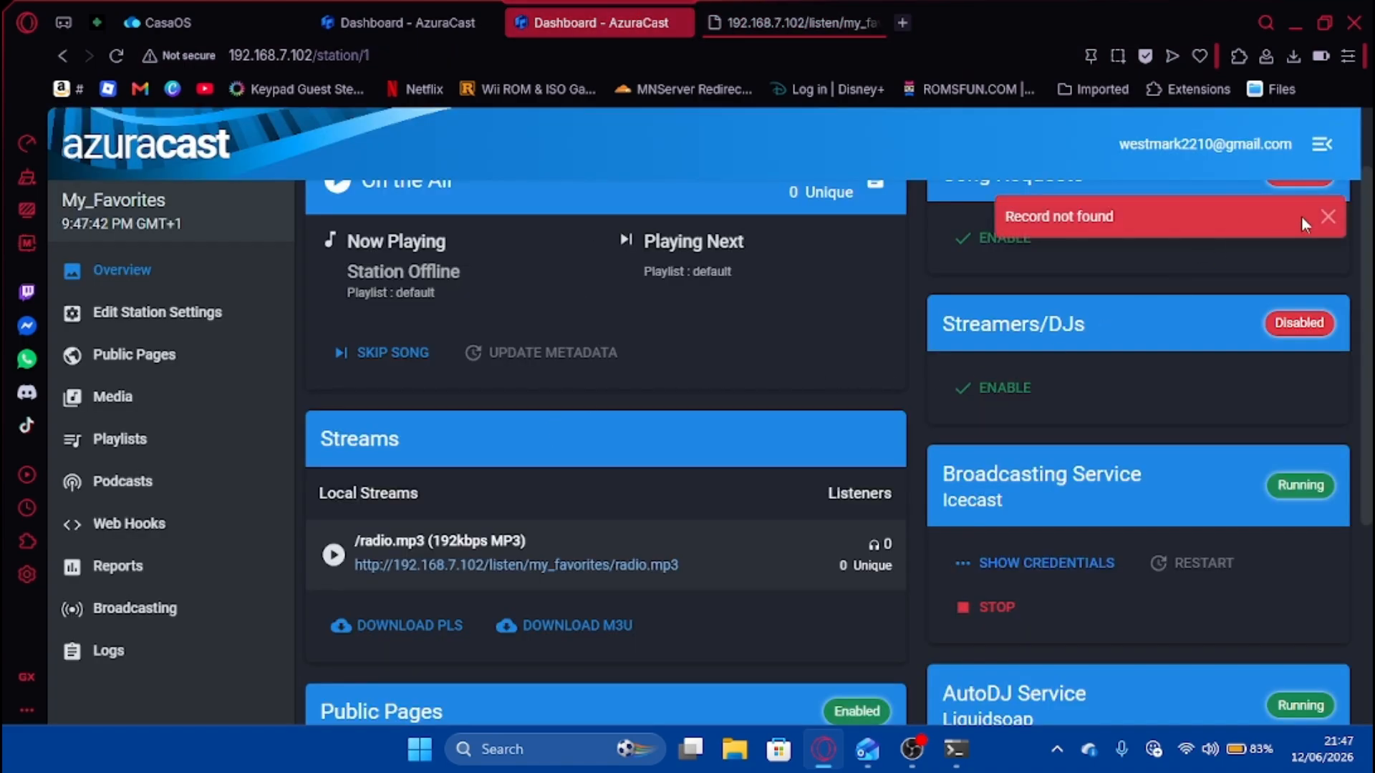
# Dismiss the Record not found notice and view the station's playlists, where default holds 0 songs.
pyautogui.click(1326, 216)
pyautogui.scroll(2, 912, 426)
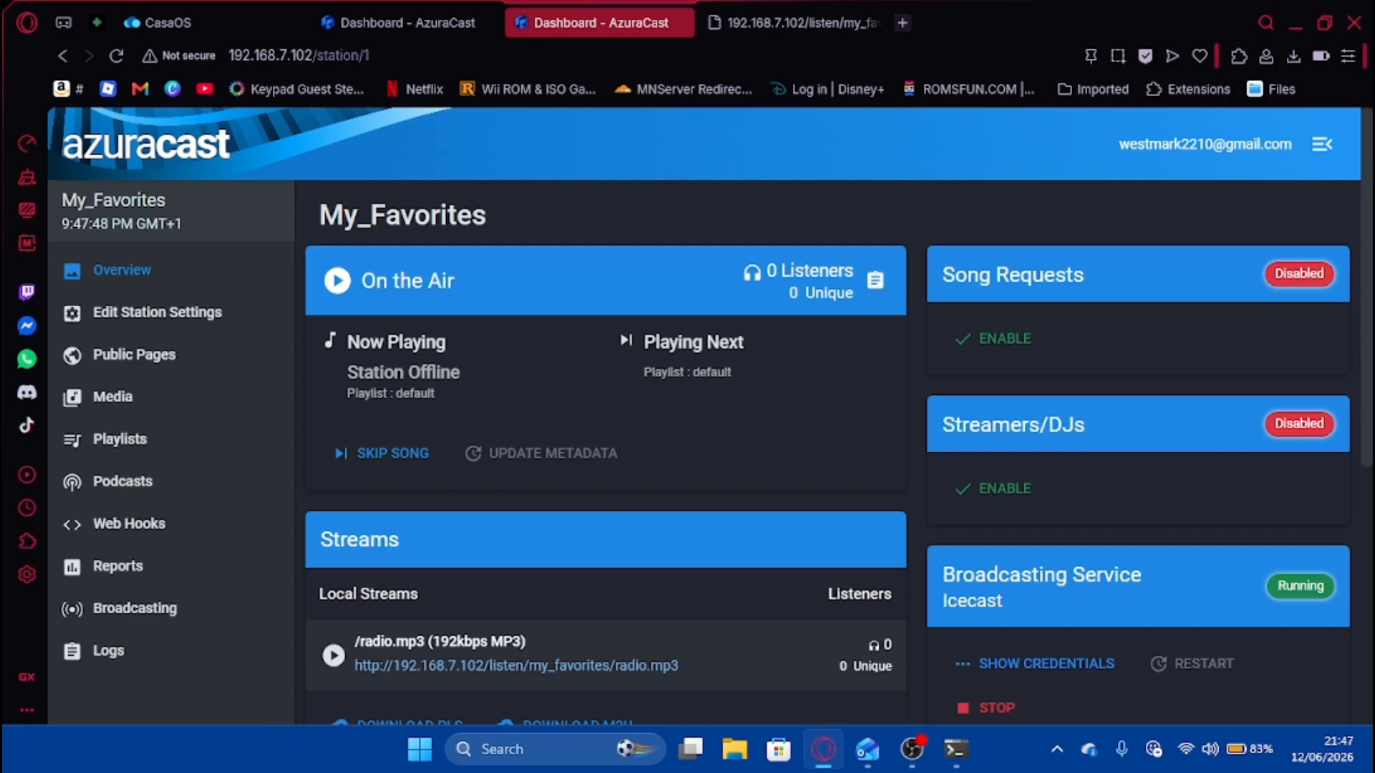
pyautogui.click(183, 408)
pyautogui.click(178, 416)
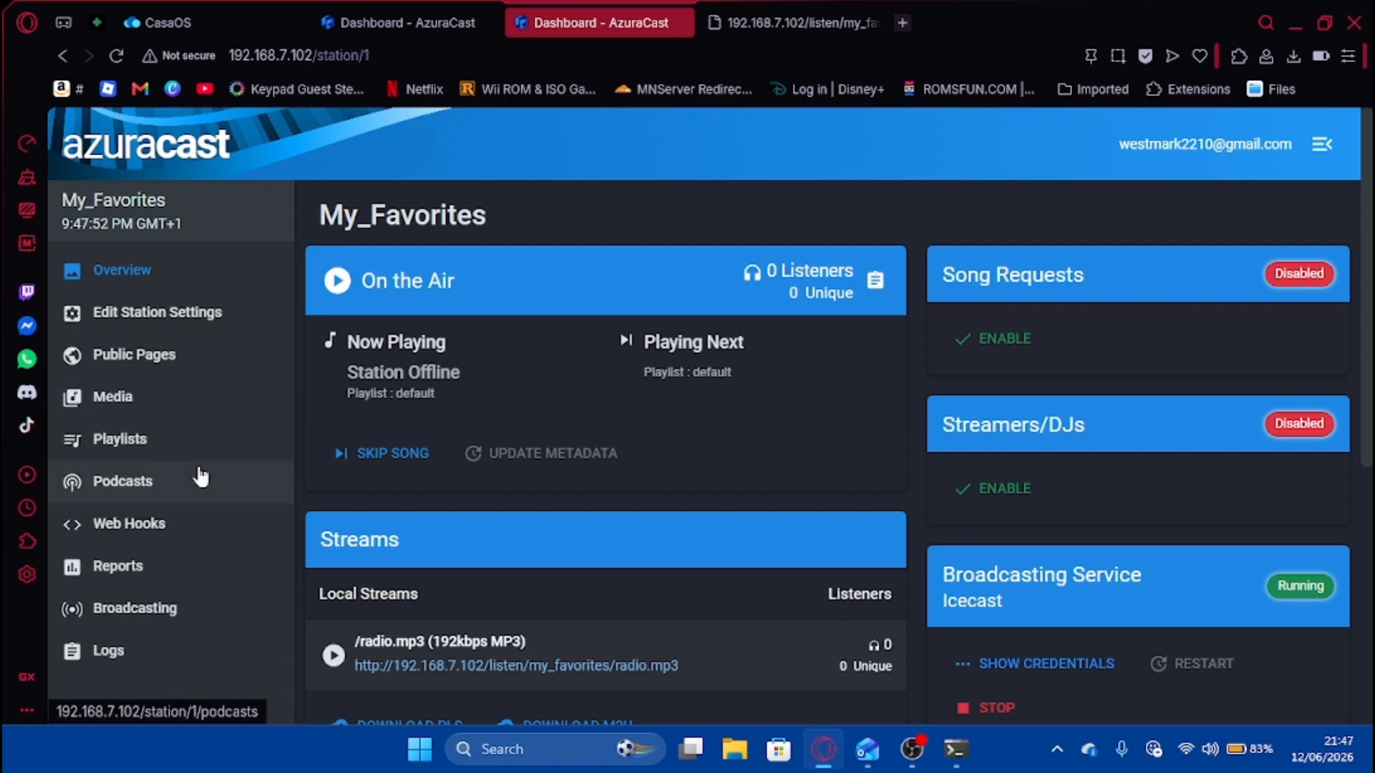
pyautogui.click(209, 449)
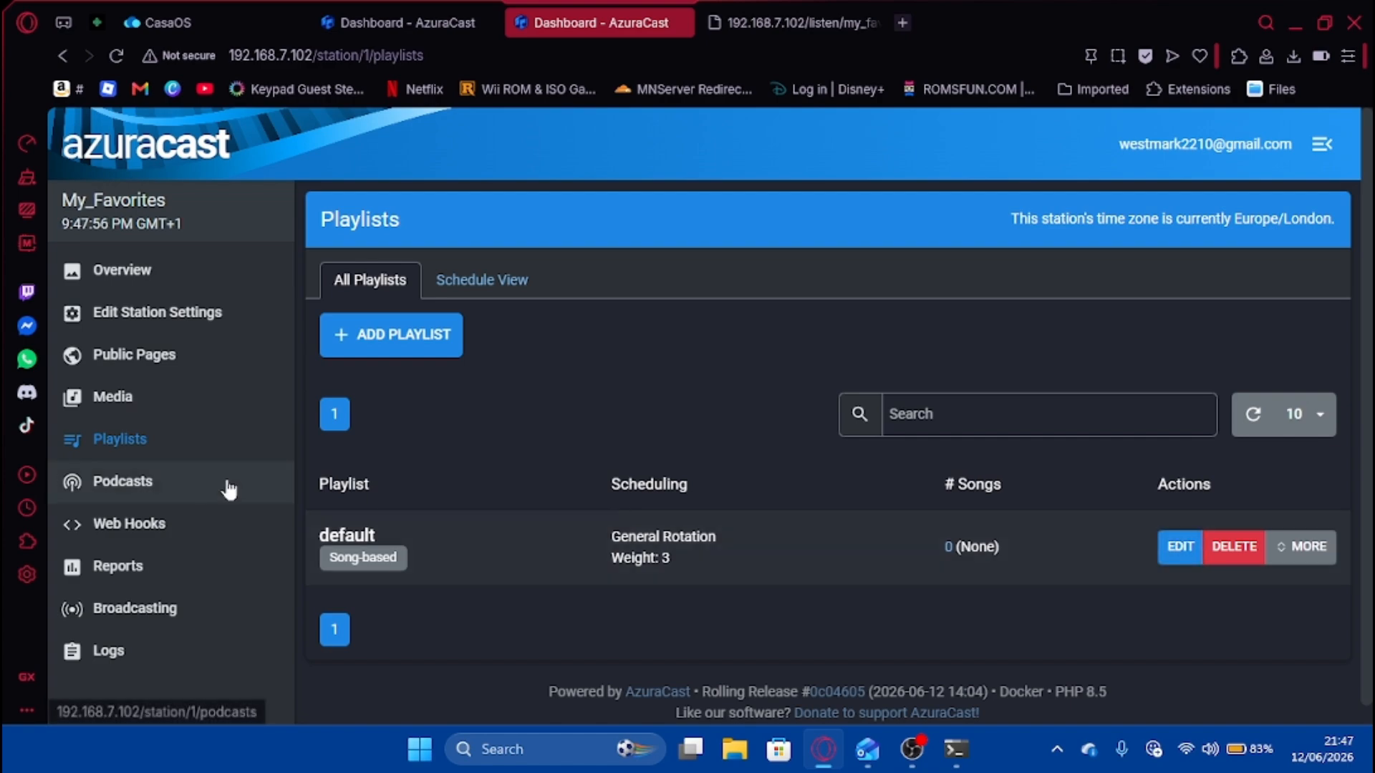
# Open the station's Music Files page from the Media section.
pyautogui.click(210, 414)
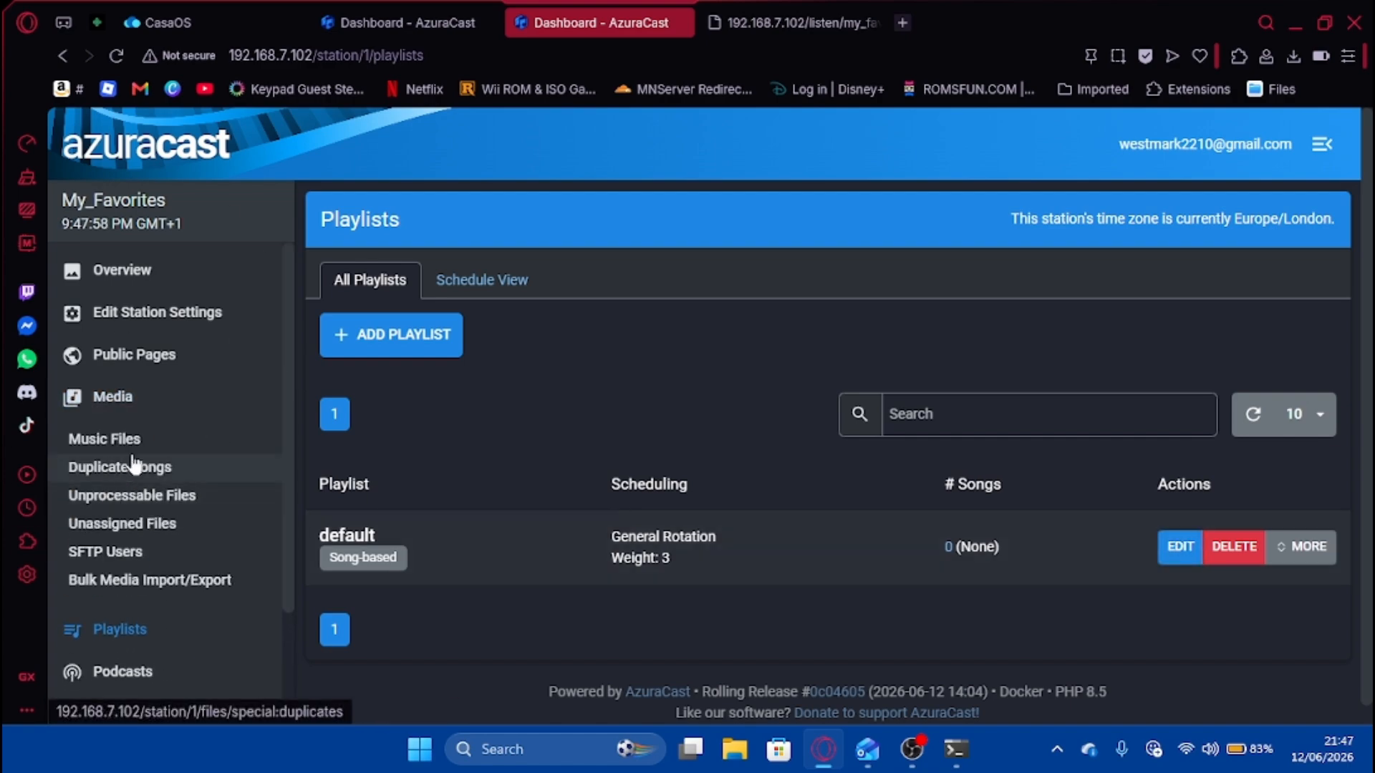
pyautogui.click(164, 441)
pyautogui.scroll(-3, 522, 347)
# Resume the radio.mp3 stream and keep it at the live end, reaching 1:17.
pyautogui.click(824, 22)
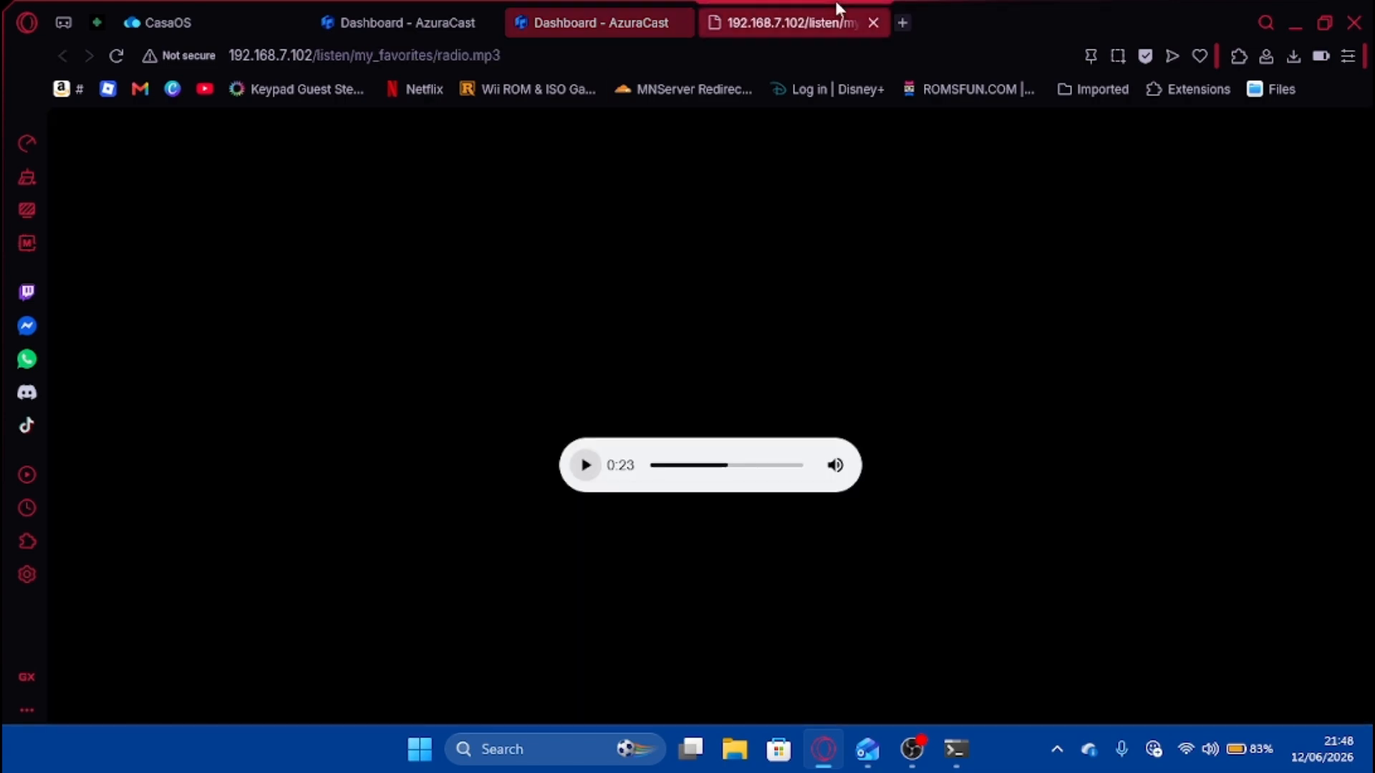
pyautogui.click(585, 465)
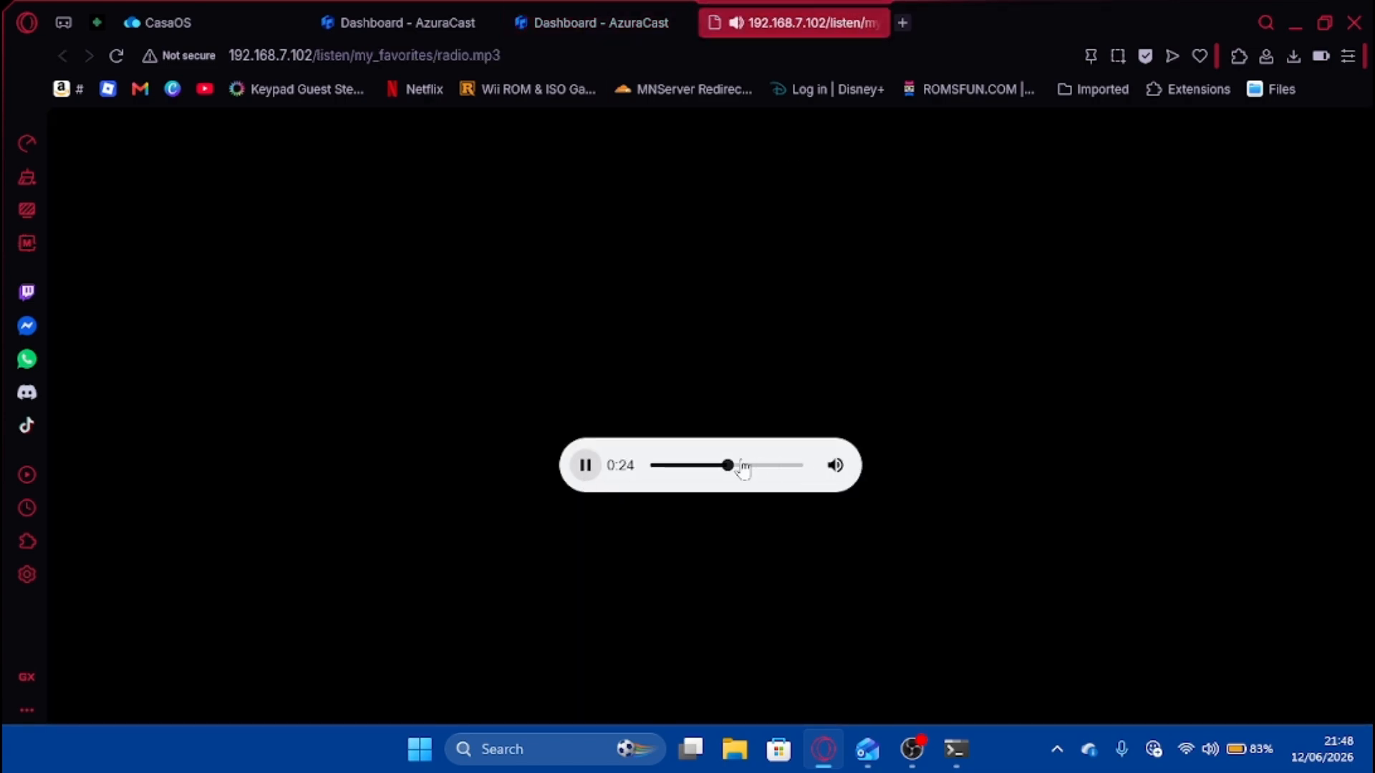
pyautogui.moveTo(743, 467); pyautogui.dragTo(931, 485)
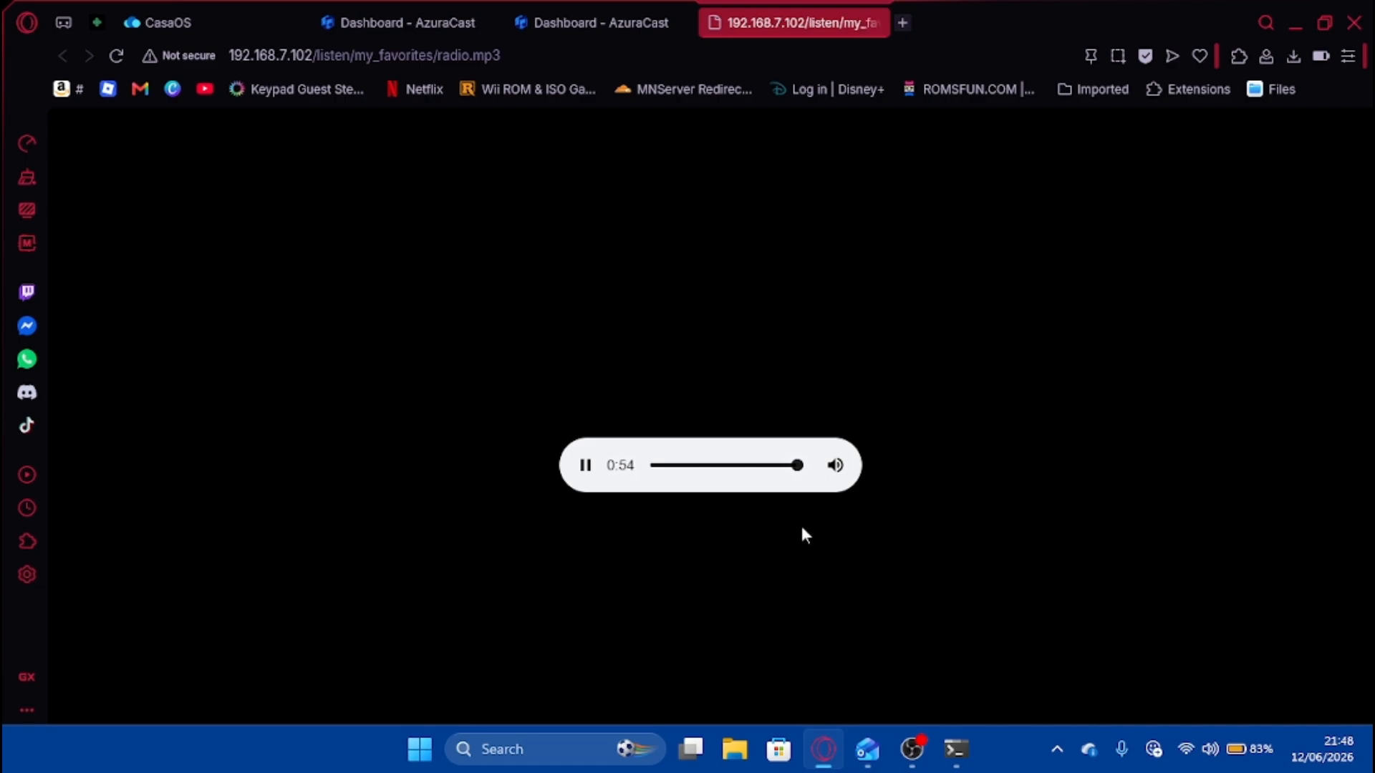
pyautogui.click(1210, 749)
pyautogui.click(758, 617)
pyautogui.click(800, 465)
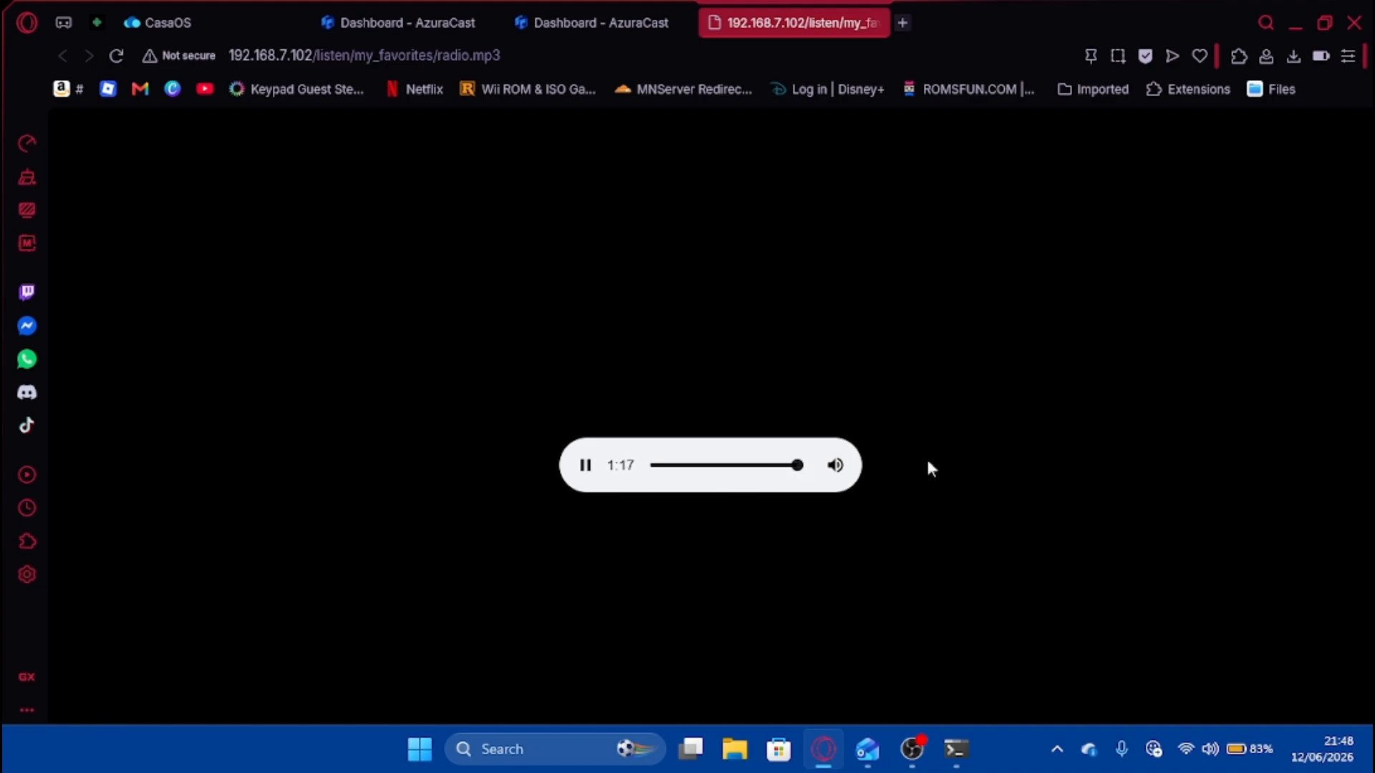
# Pause the stream and add the #thatPOWER track to the default playlist.
pyautogui.click(584, 476)
pyautogui.click(595, 22)
pyautogui.click(328, 537)
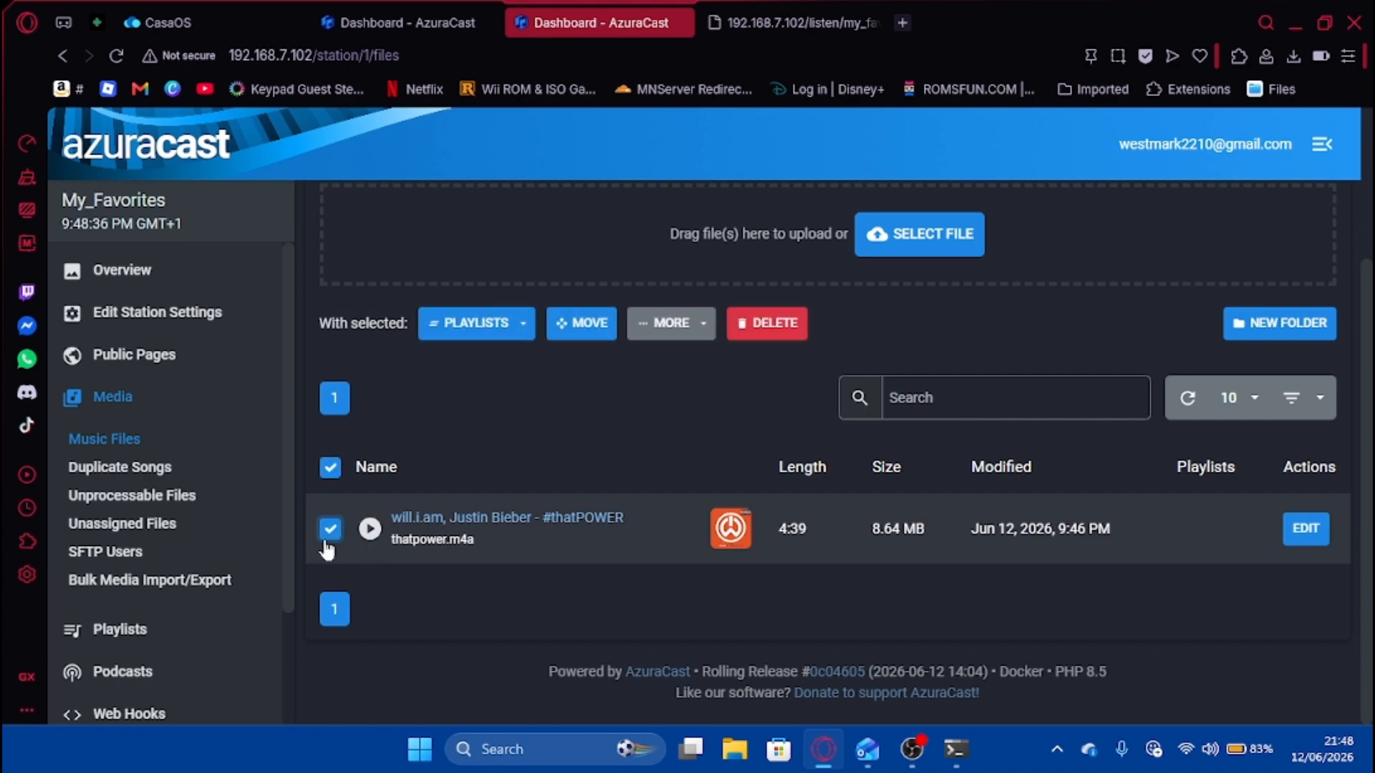
pyautogui.click(473, 320)
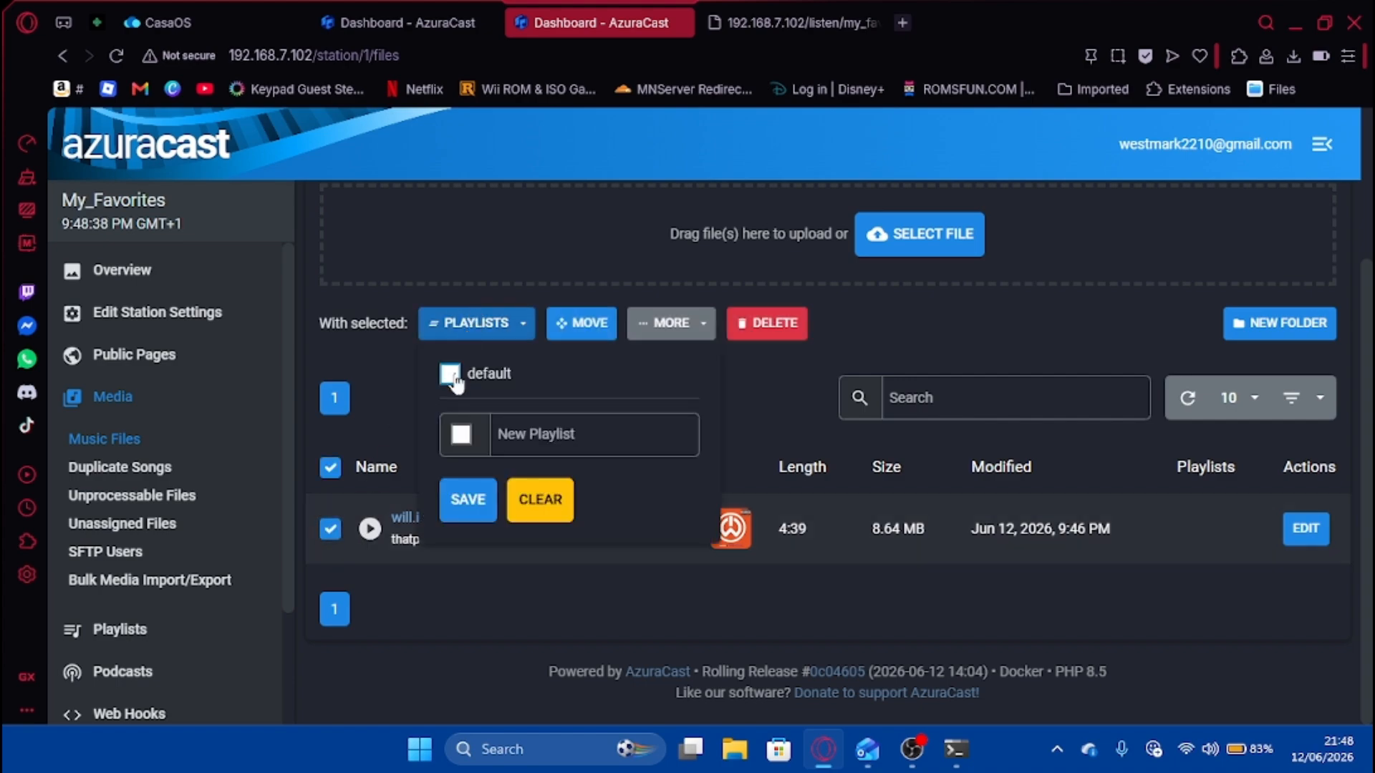
pyautogui.click(450, 373)
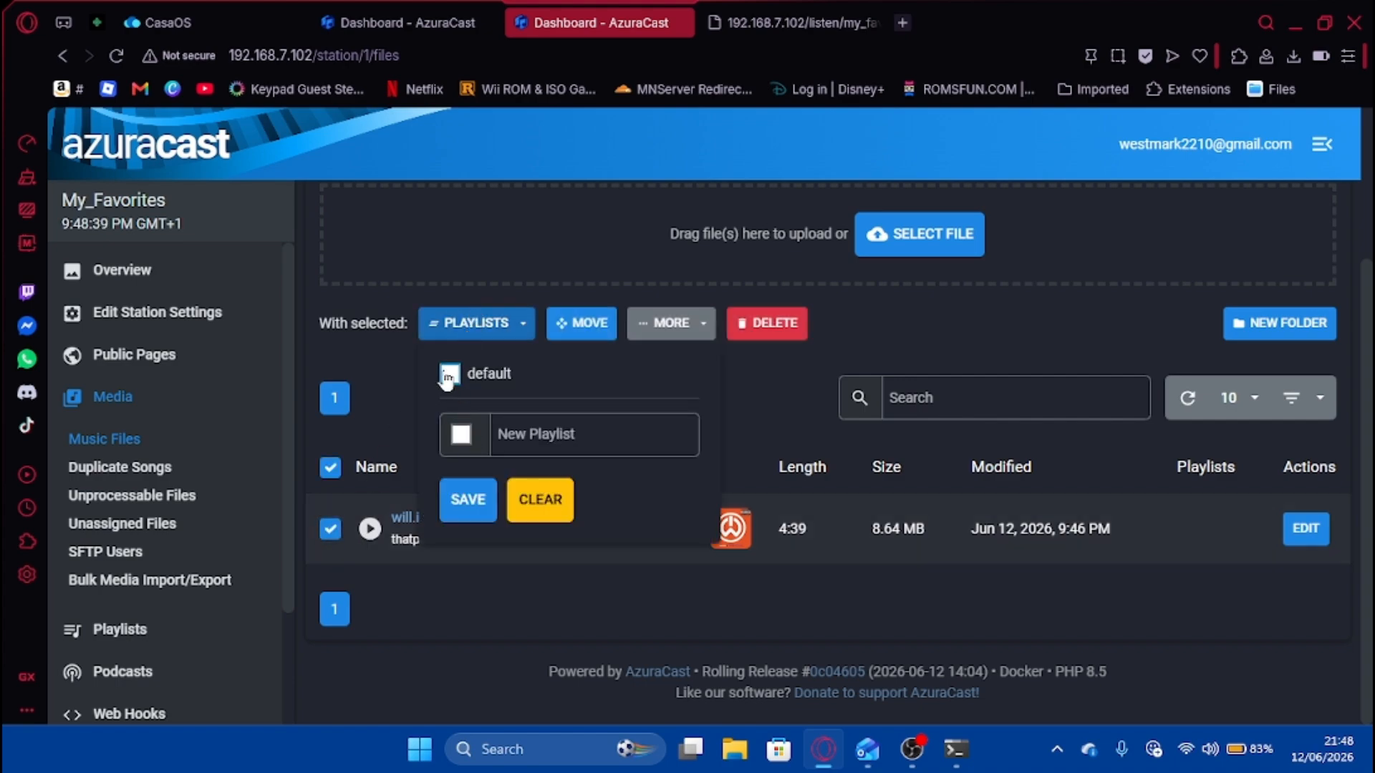
pyautogui.click(467, 499)
# Test-play the stream at the live end, then close the duplicate dashboard tab and the stream tab.
pyautogui.click(794, 22)
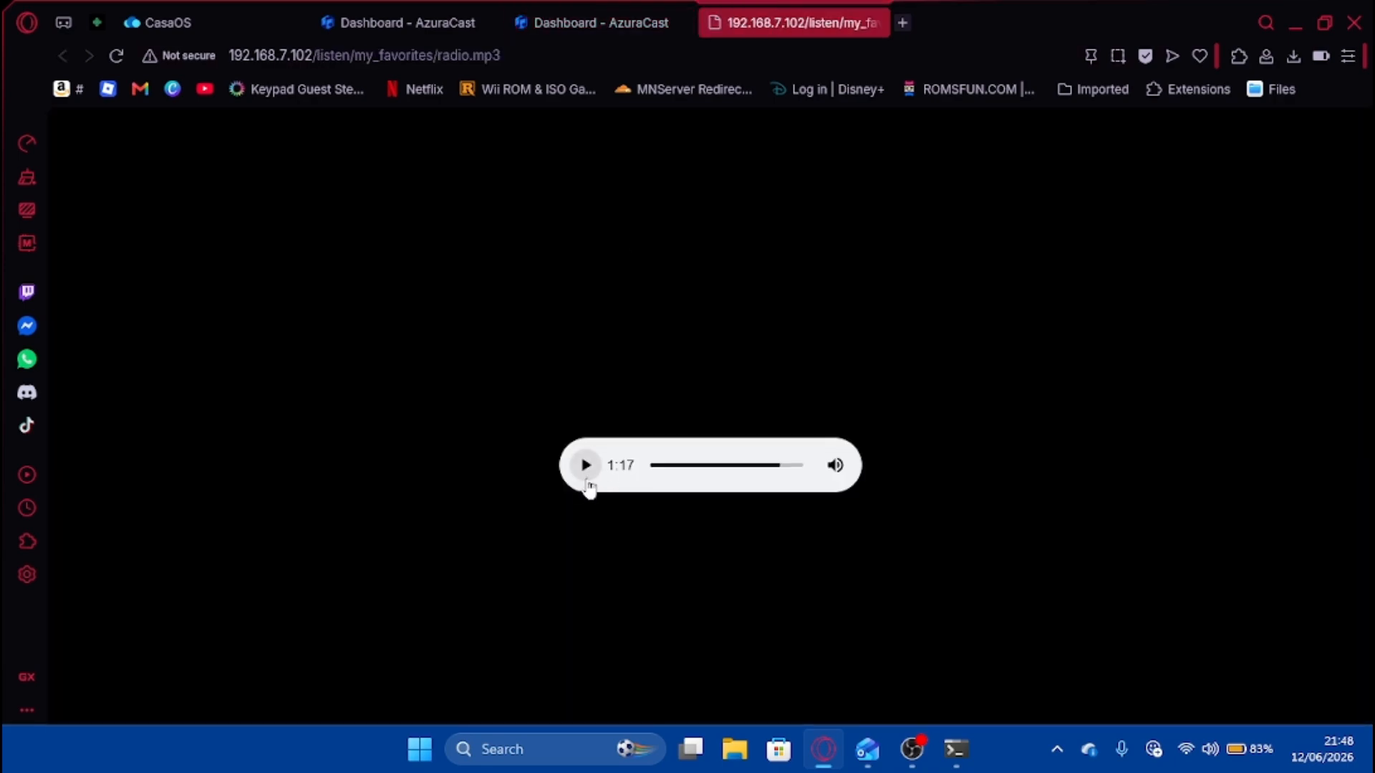
pyautogui.click(585, 466)
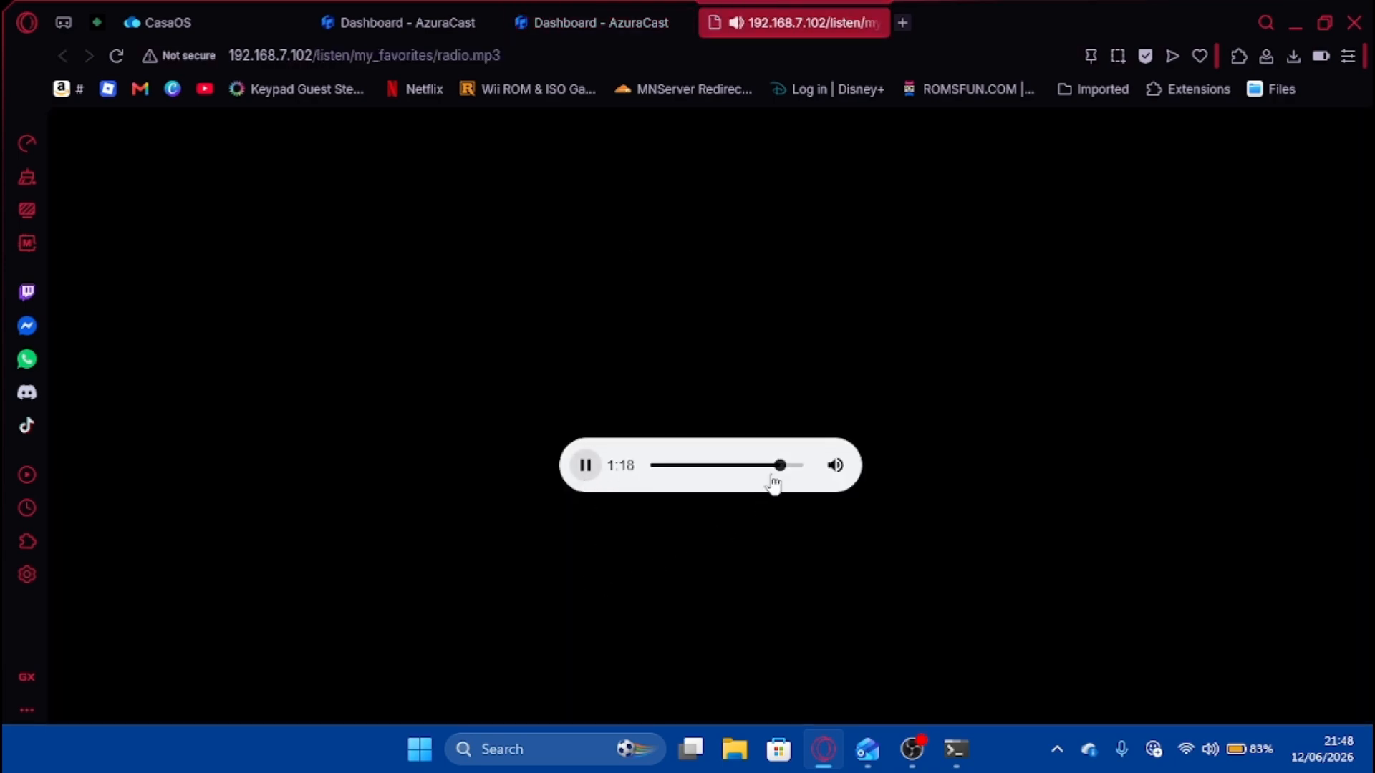
pyautogui.click(795, 465)
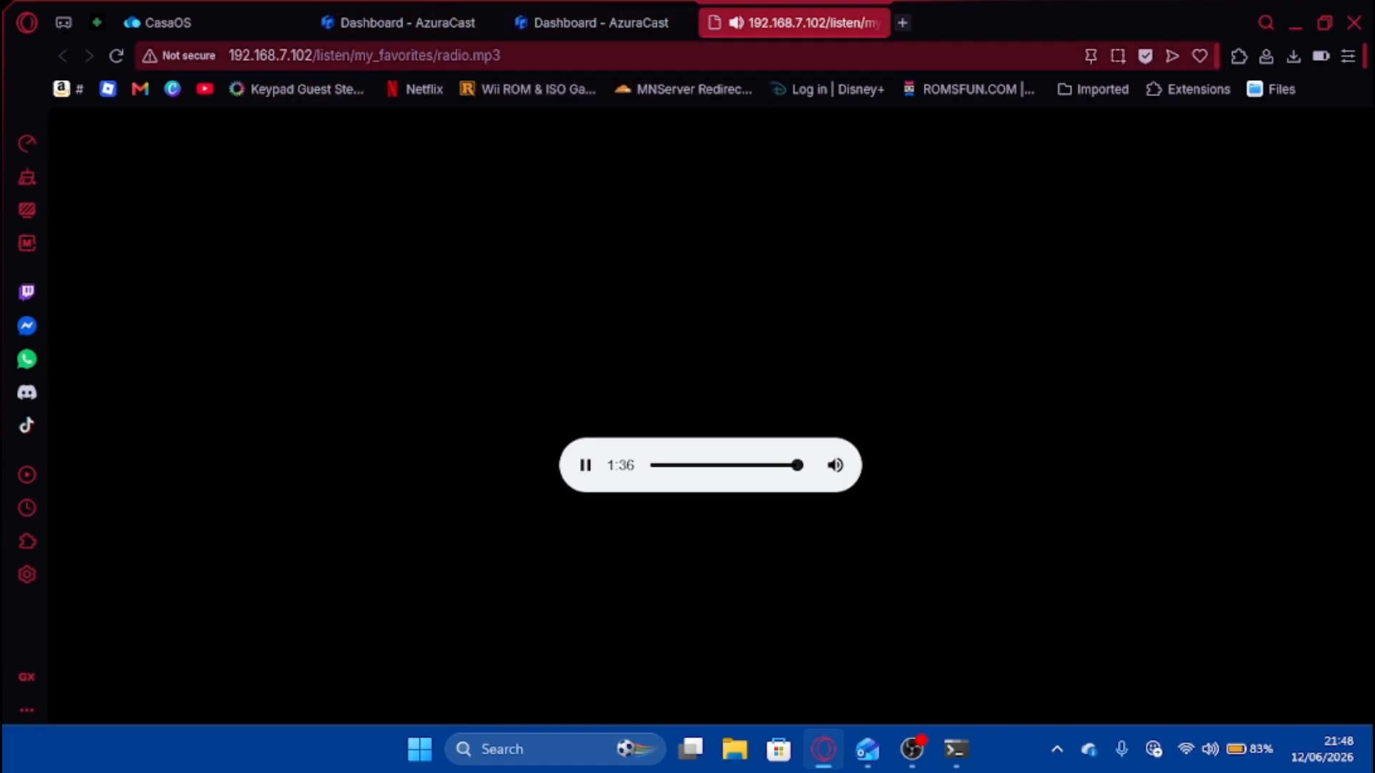
pyautogui.click(485, 22)
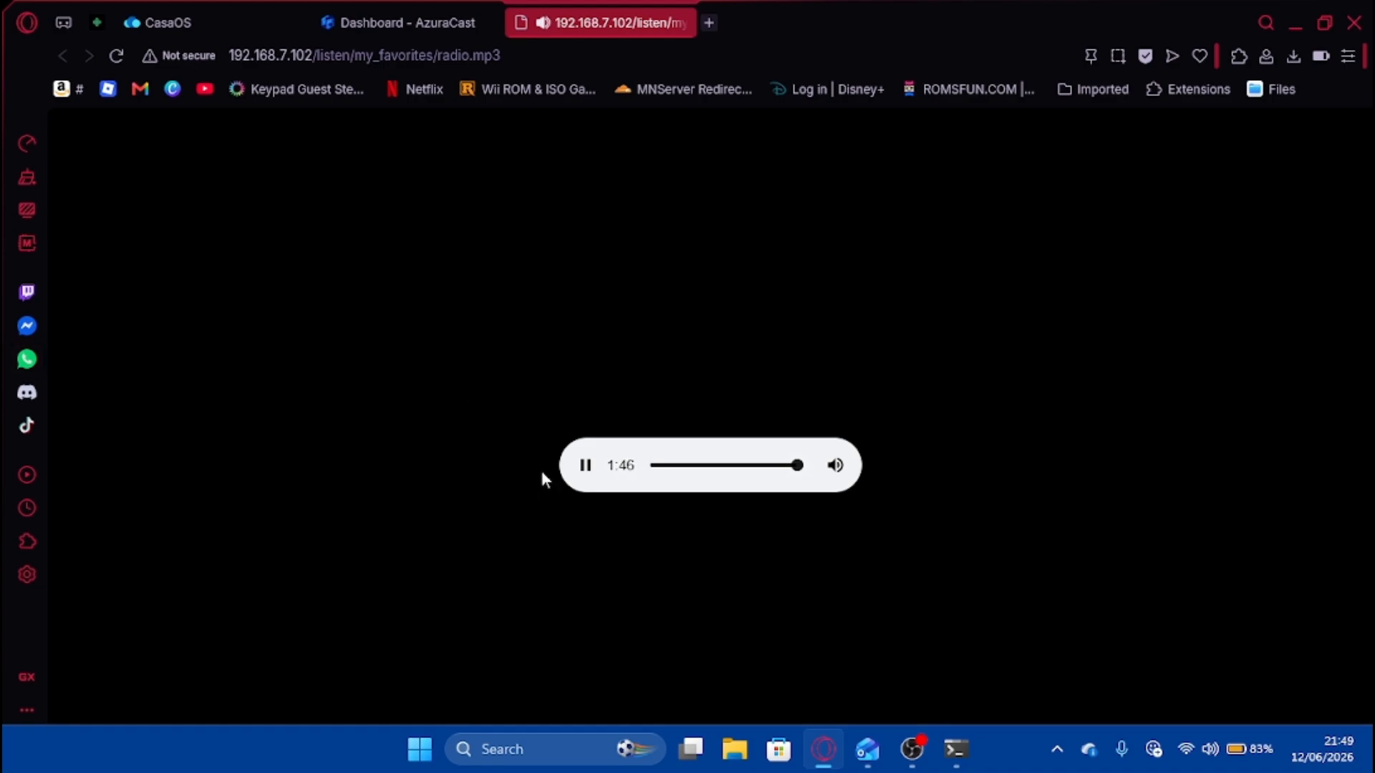
pyautogui.click(585, 466)
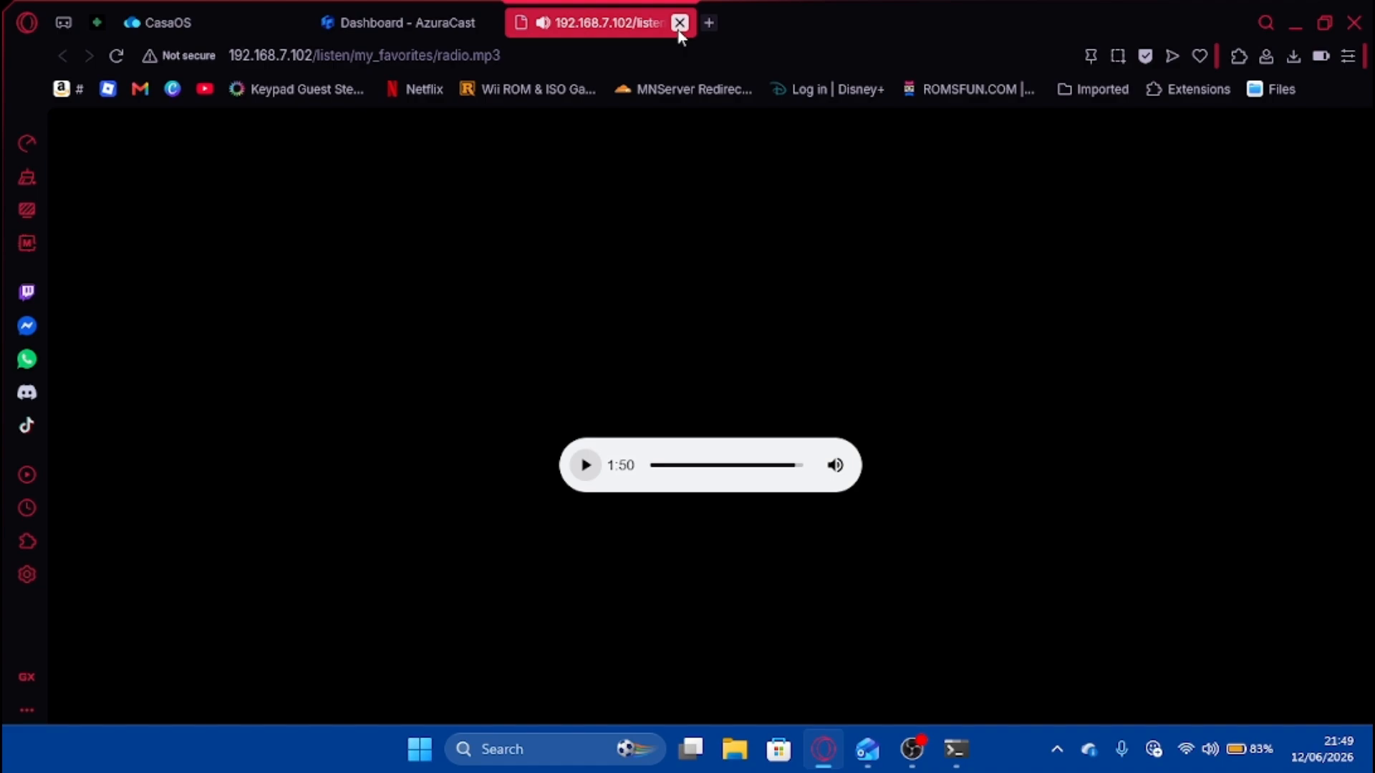
pyautogui.click(679, 23)
# Open the My_Favorites public page from the station overview.
pyautogui.click(240, 269)
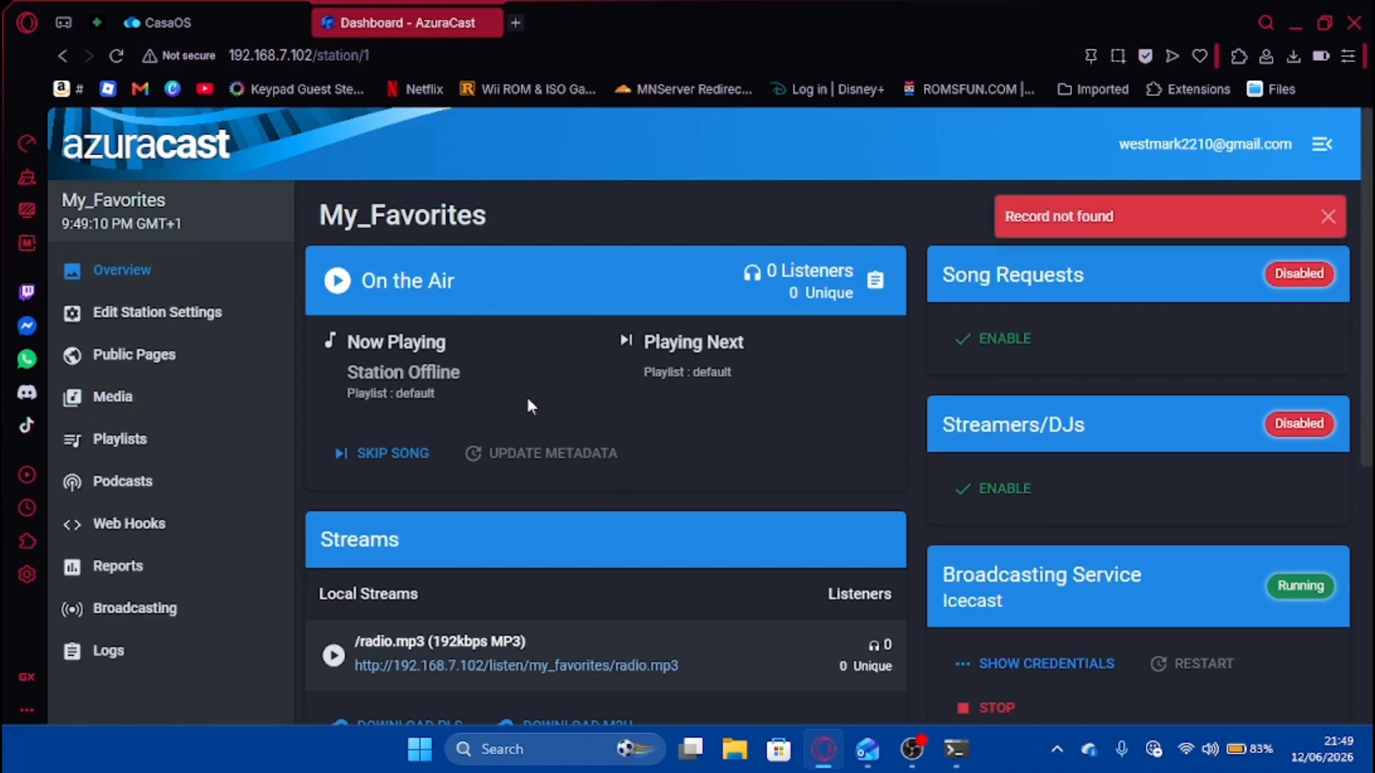
pyautogui.scroll(-2, 515, 429)
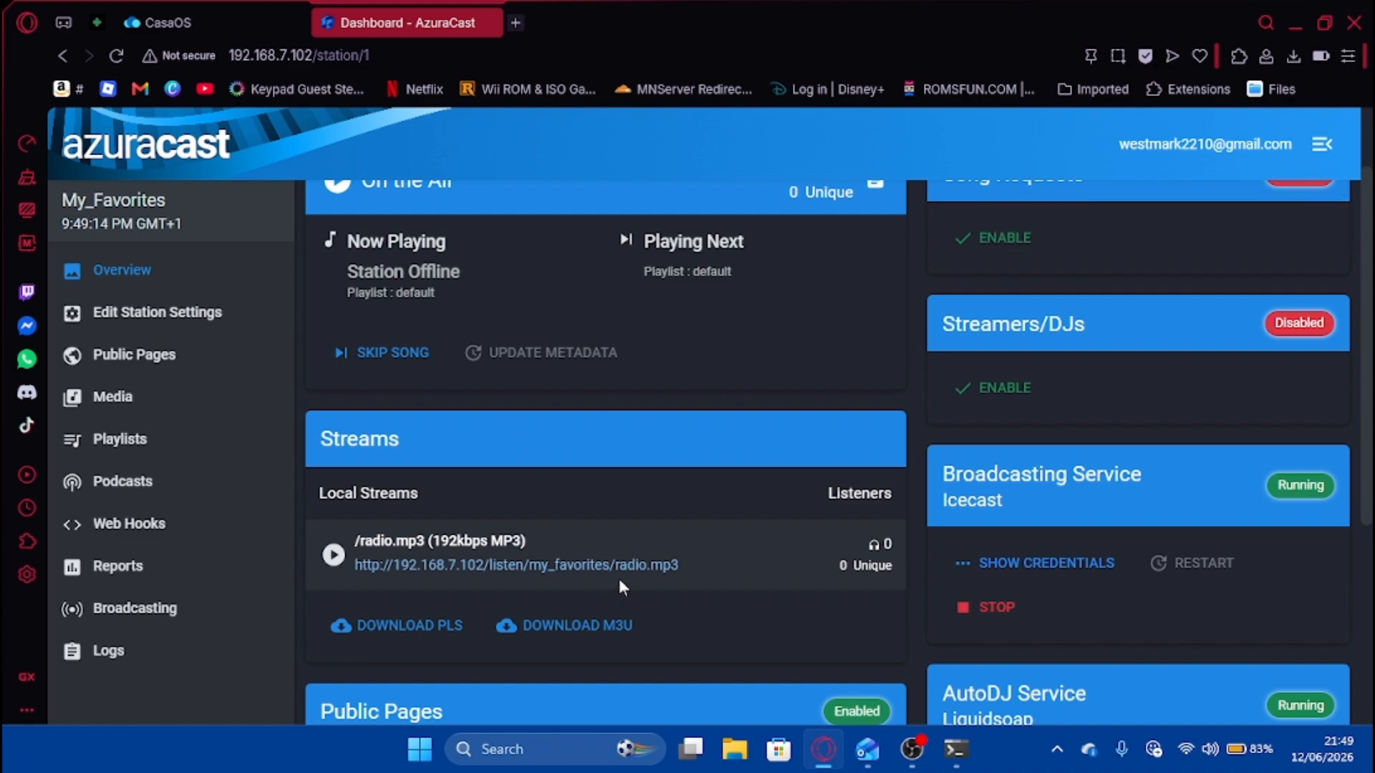
pyautogui.scroll(-4, 619, 578)
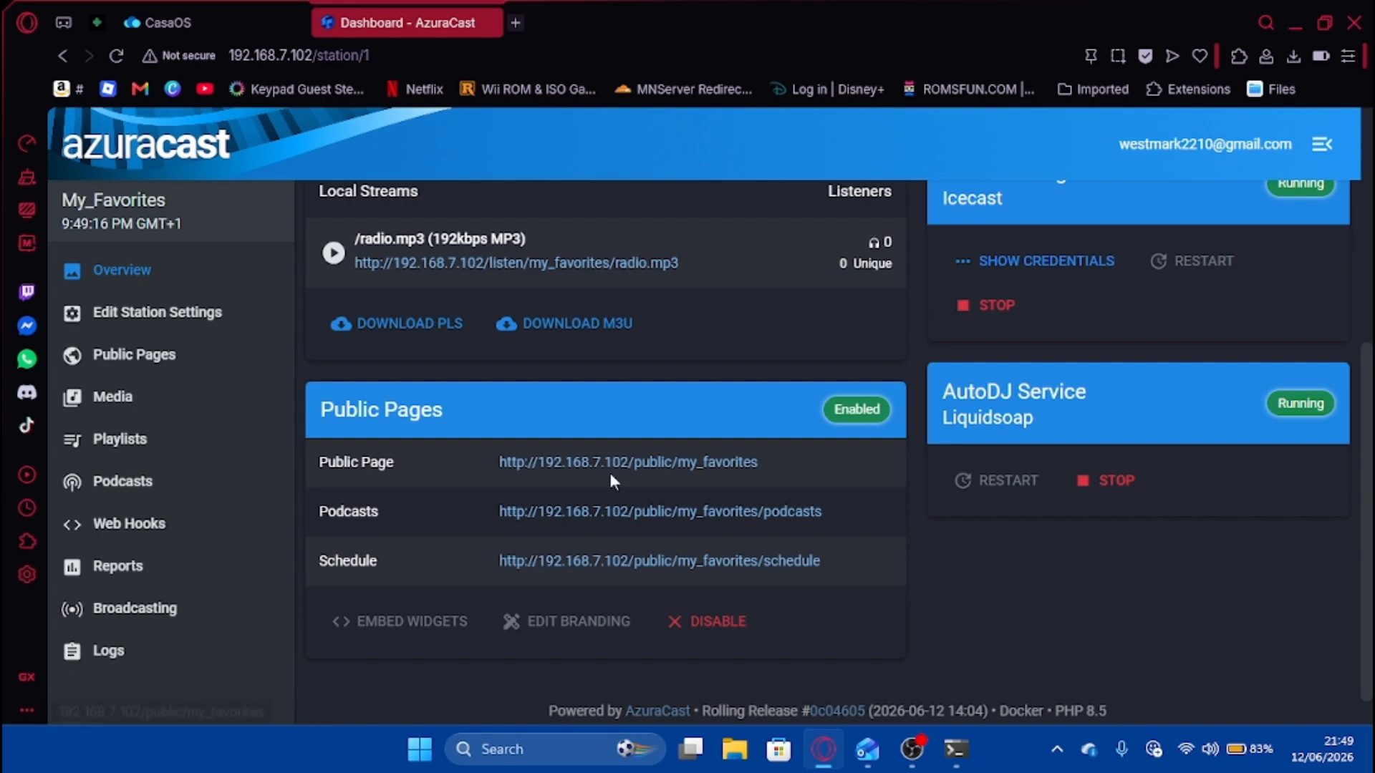
pyautogui.click(646, 469)
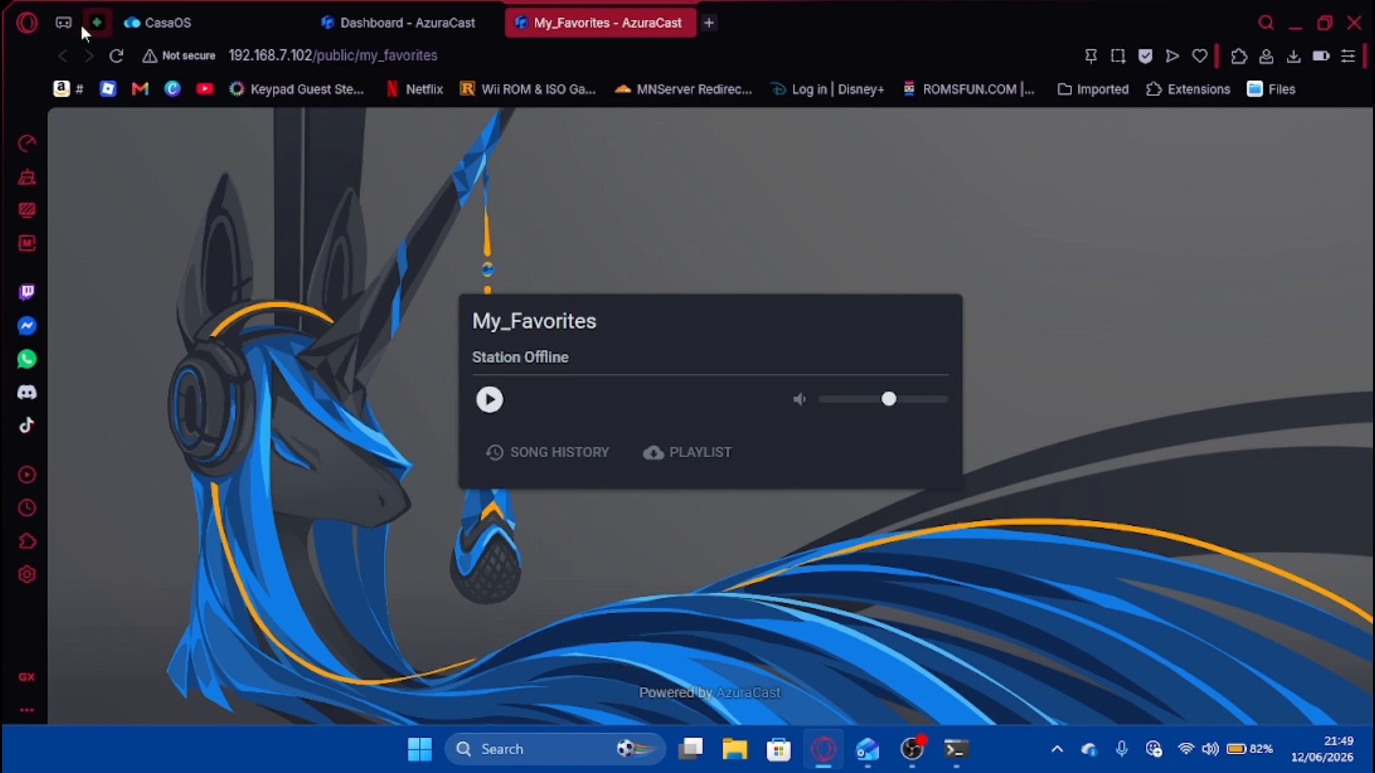
# Reload the public page and dismiss the Record not found and error notices.
pyautogui.click(116, 56)
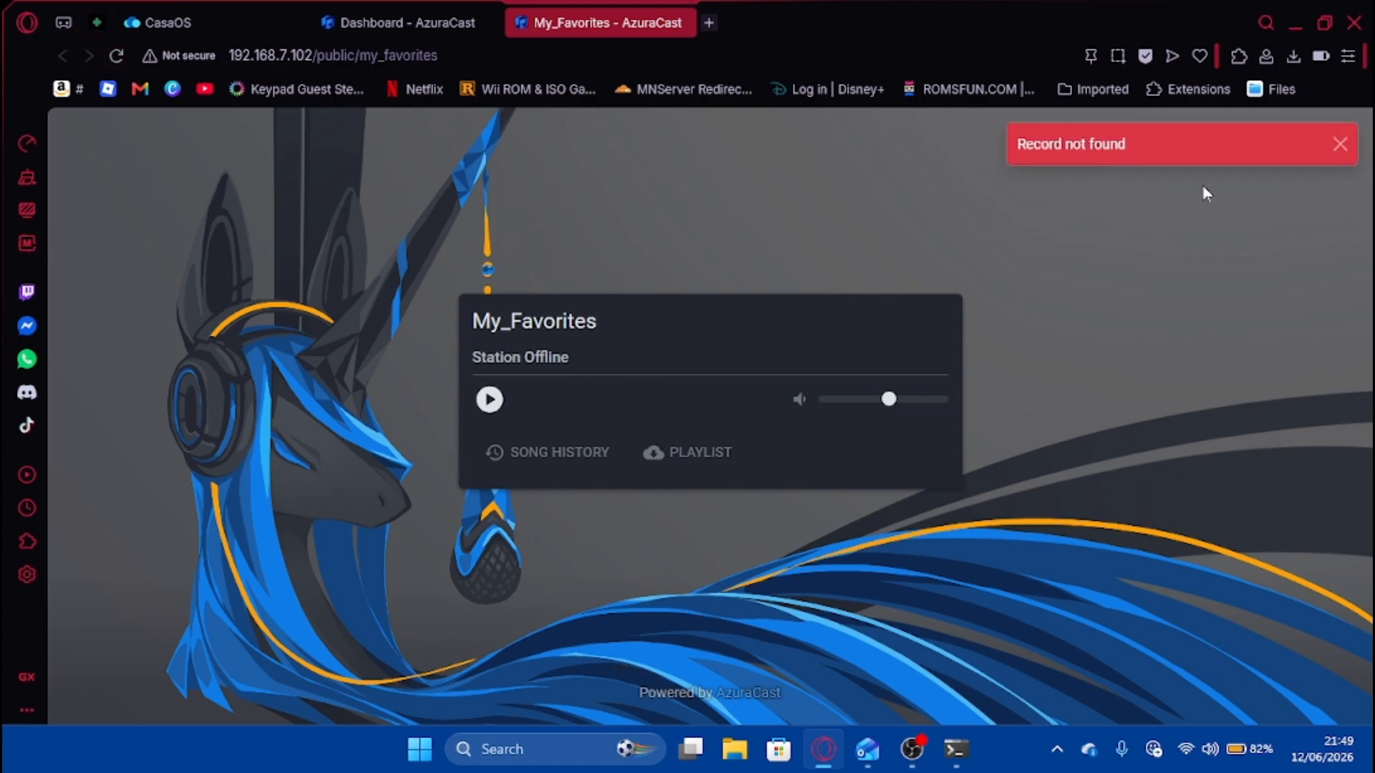
pyautogui.click(1338, 148)
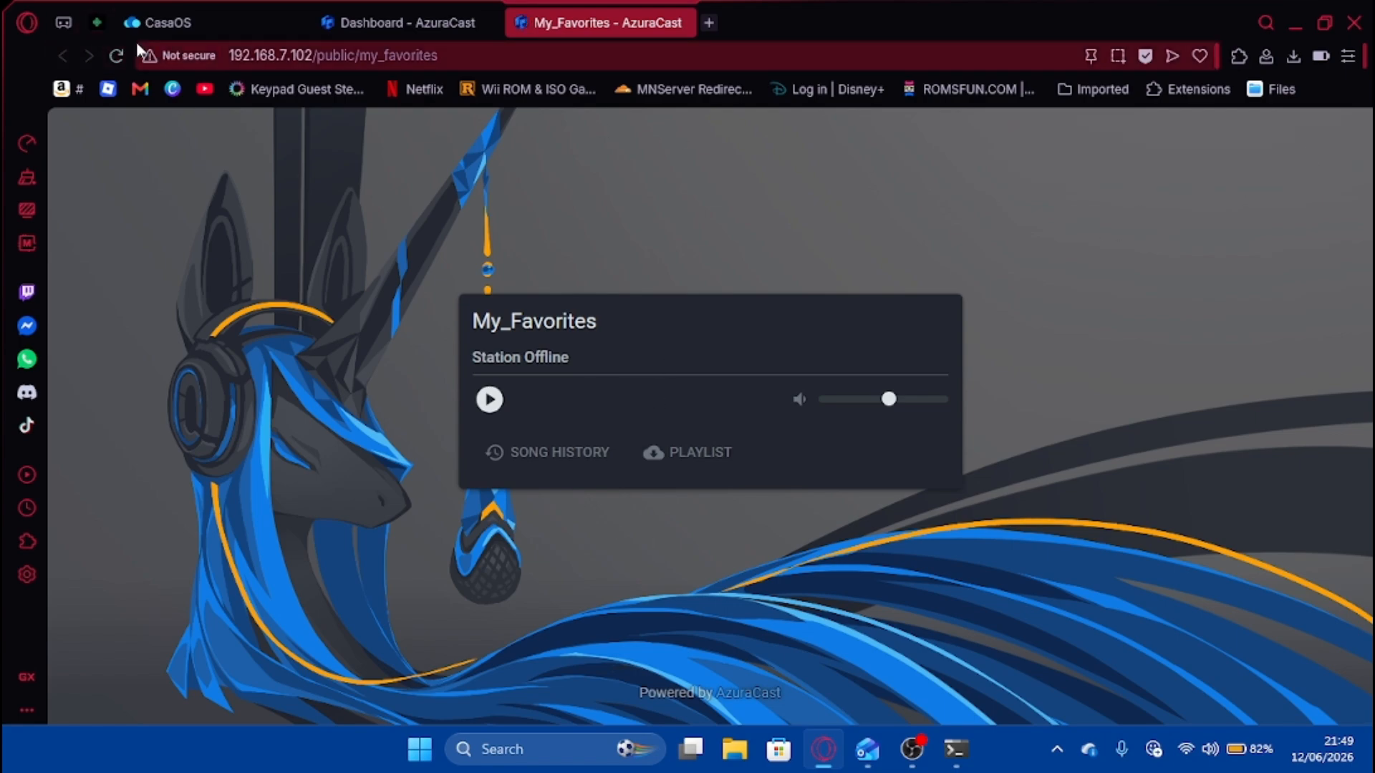
pyautogui.click(118, 57)
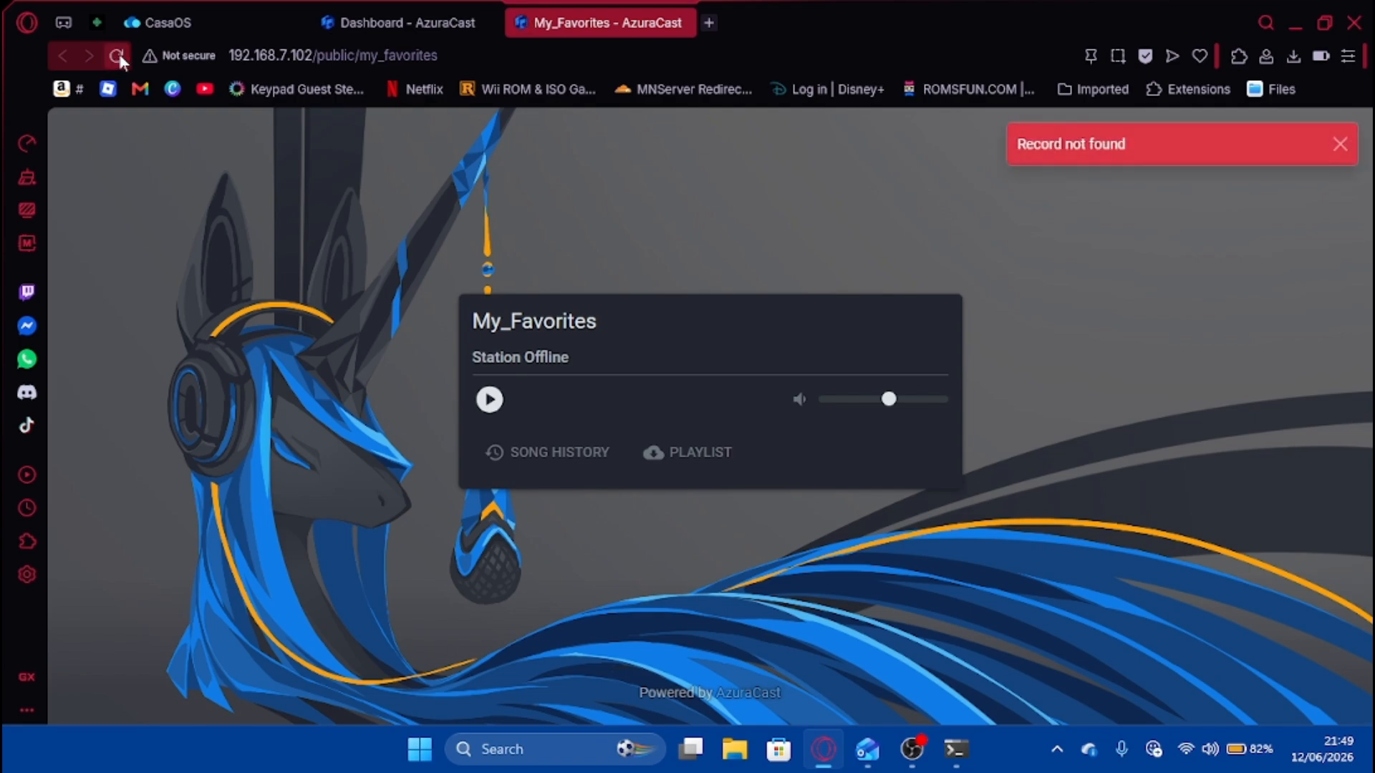
pyautogui.click(118, 56)
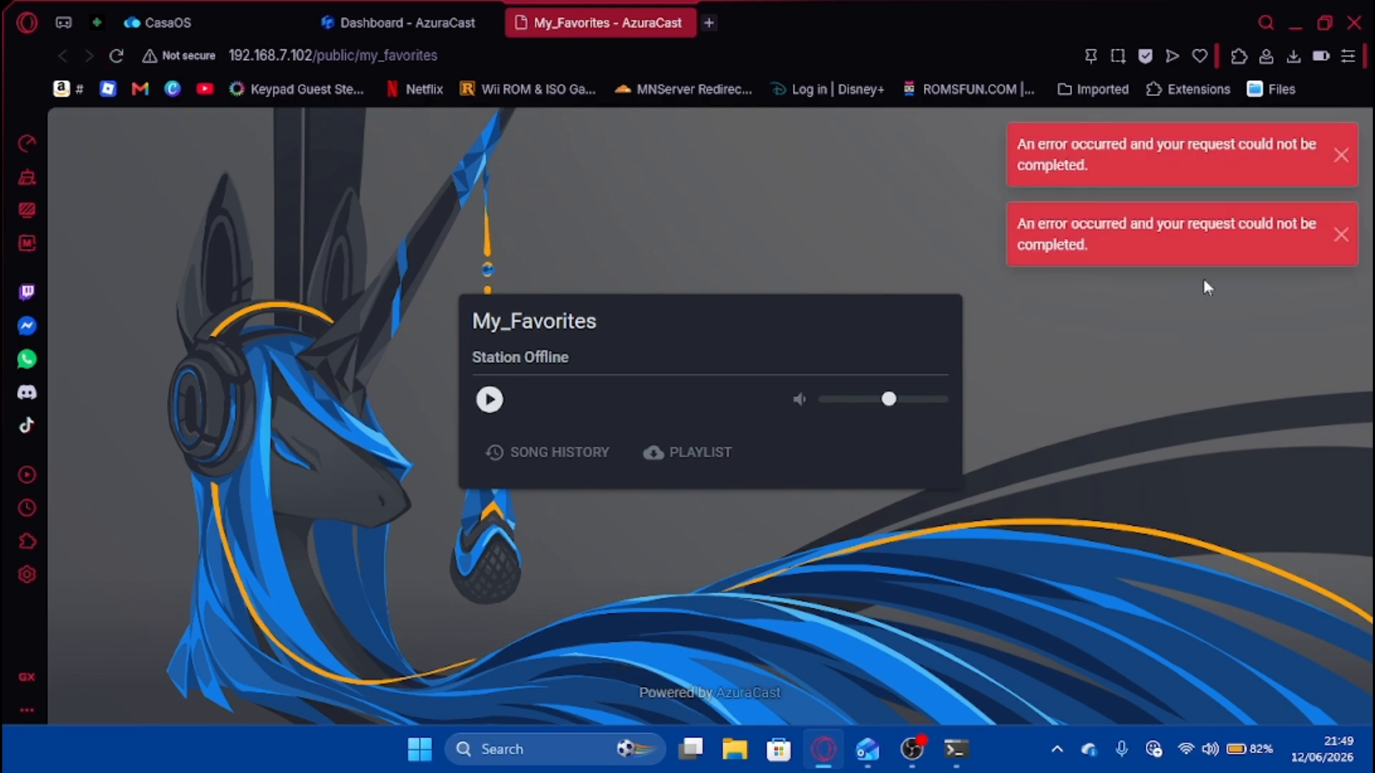
pyautogui.click(1350, 155)
pyautogui.click(1343, 155)
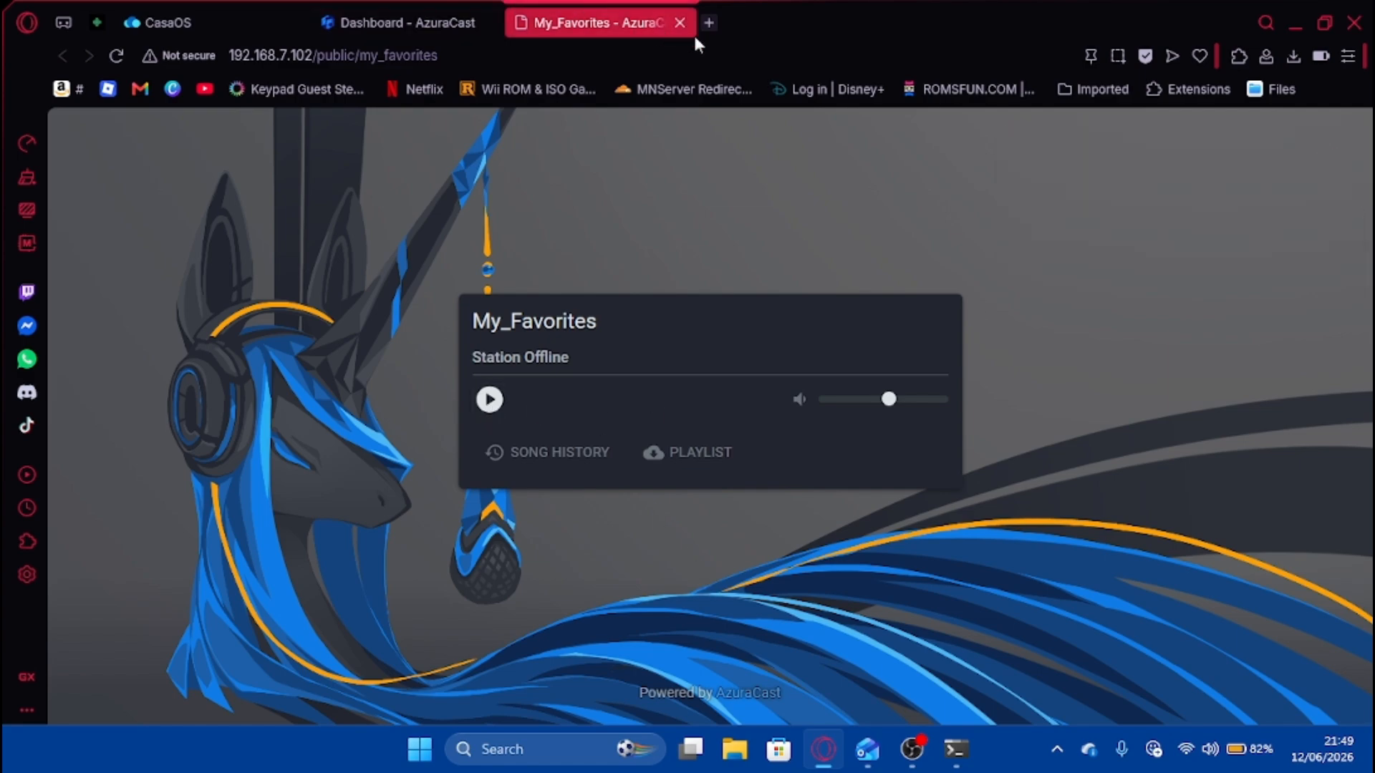
# Close the public page and reopen My_Favorites via Administration > Stations > Manage, closing the old tab.
pyautogui.click(678, 24)
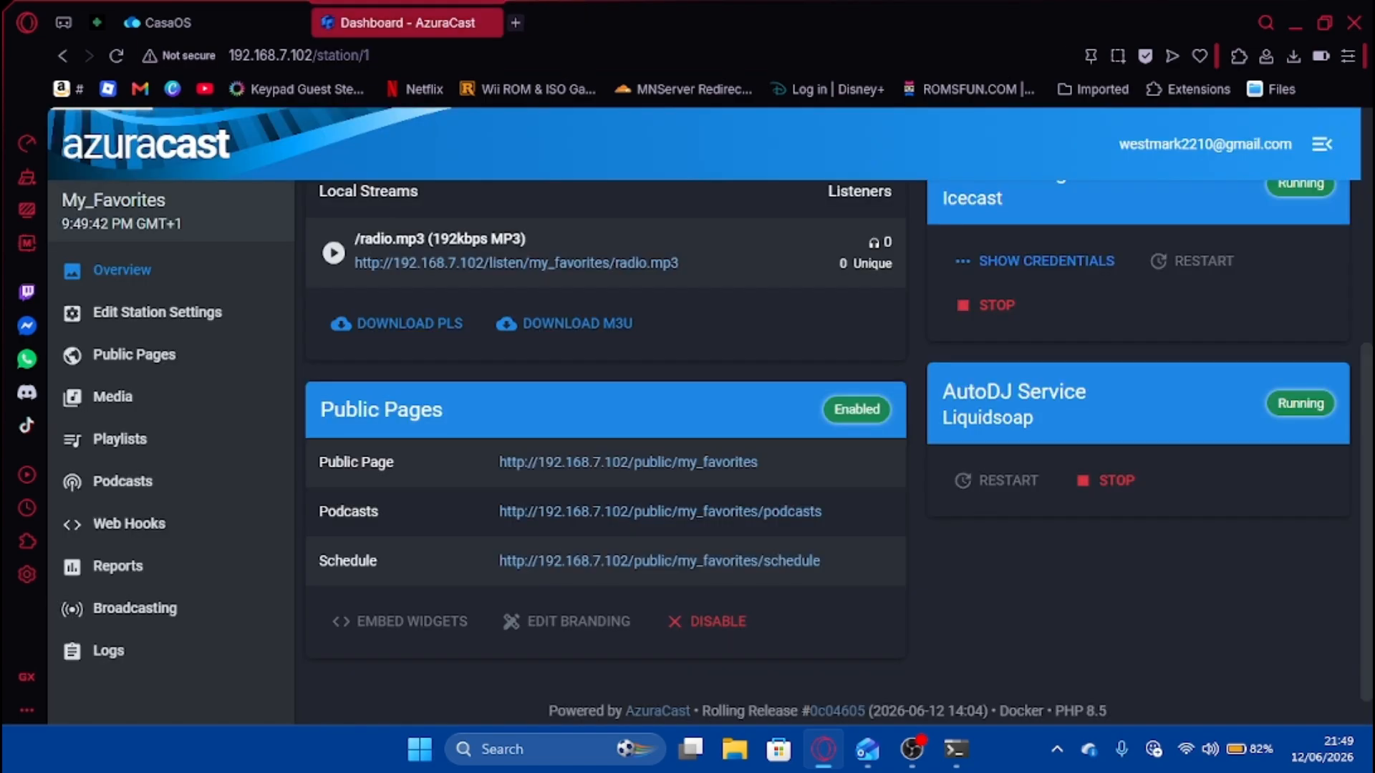
pyautogui.scroll(3, 415, 296)
pyautogui.scroll(3, 324, 466)
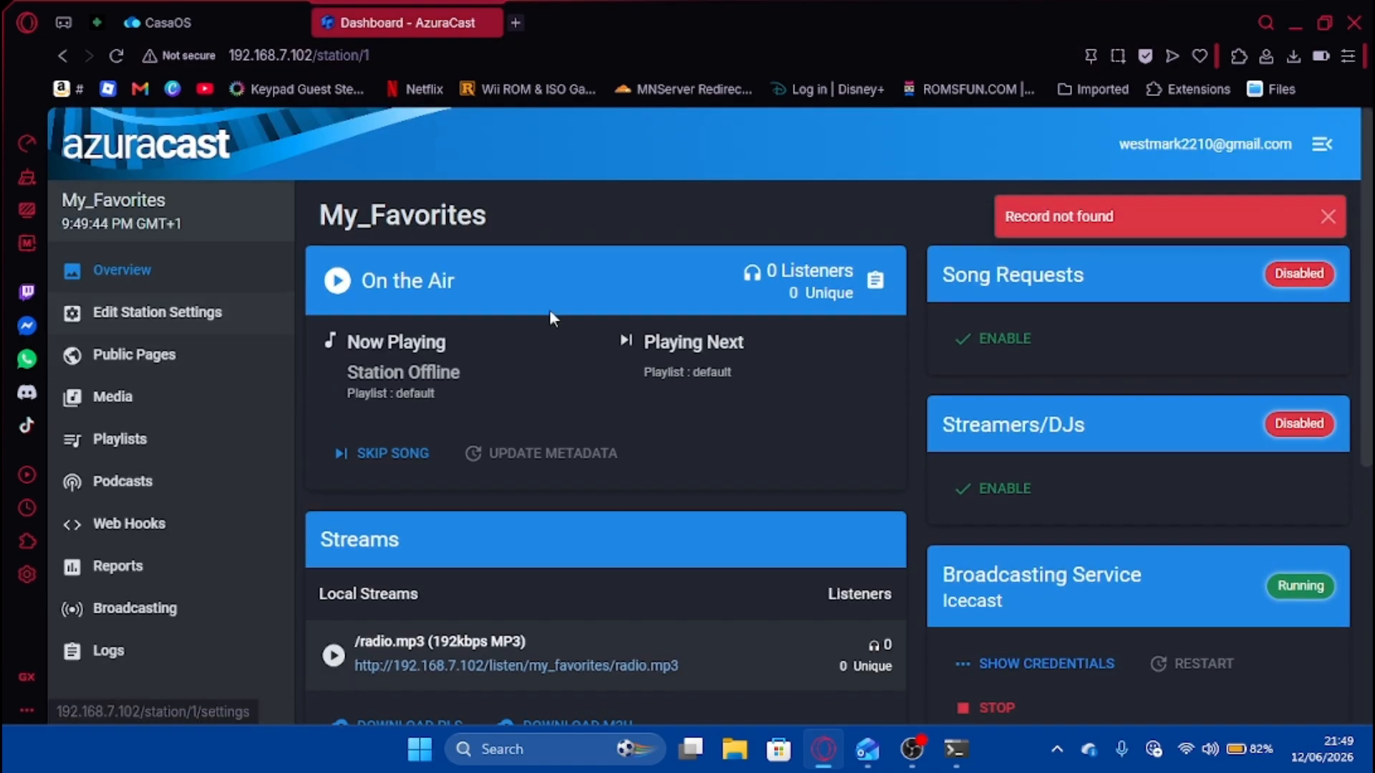
pyautogui.click(172, 191)
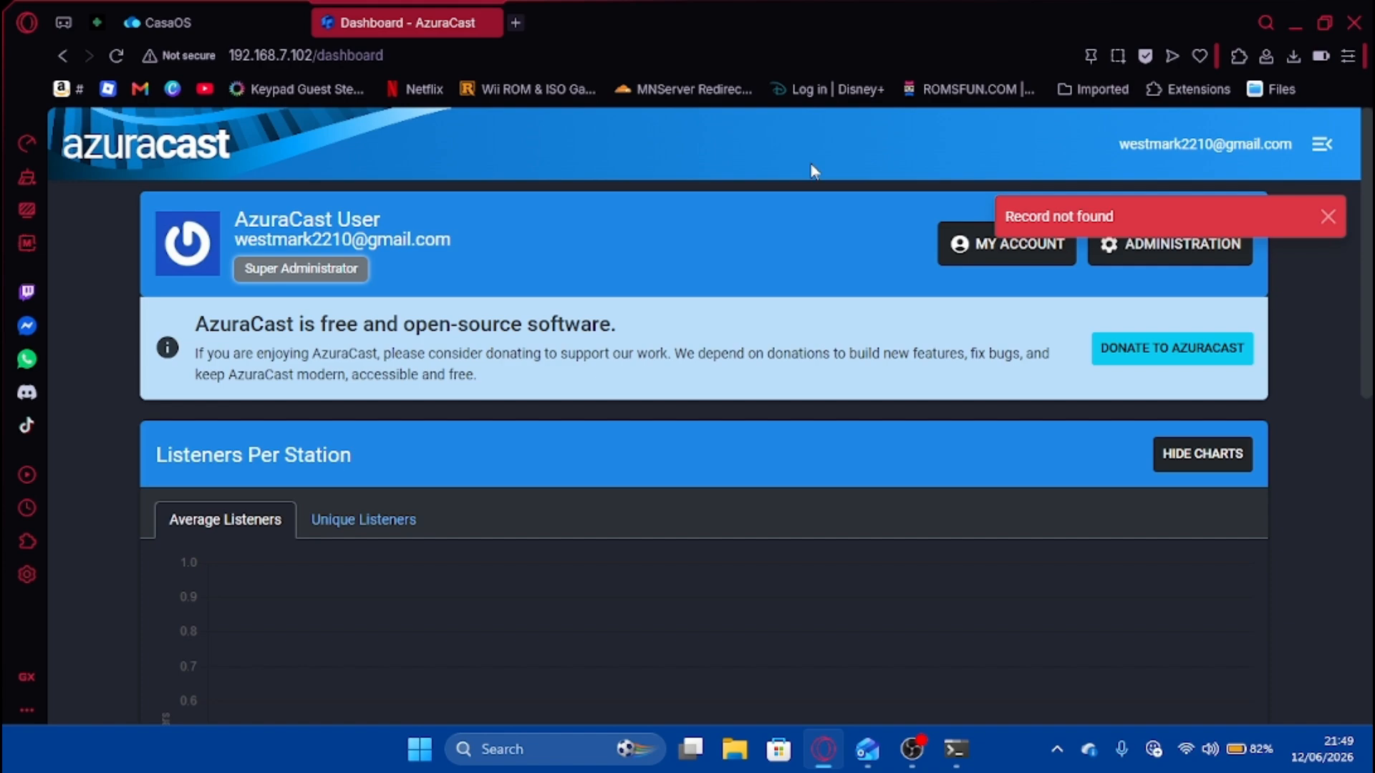
pyautogui.click(115, 55)
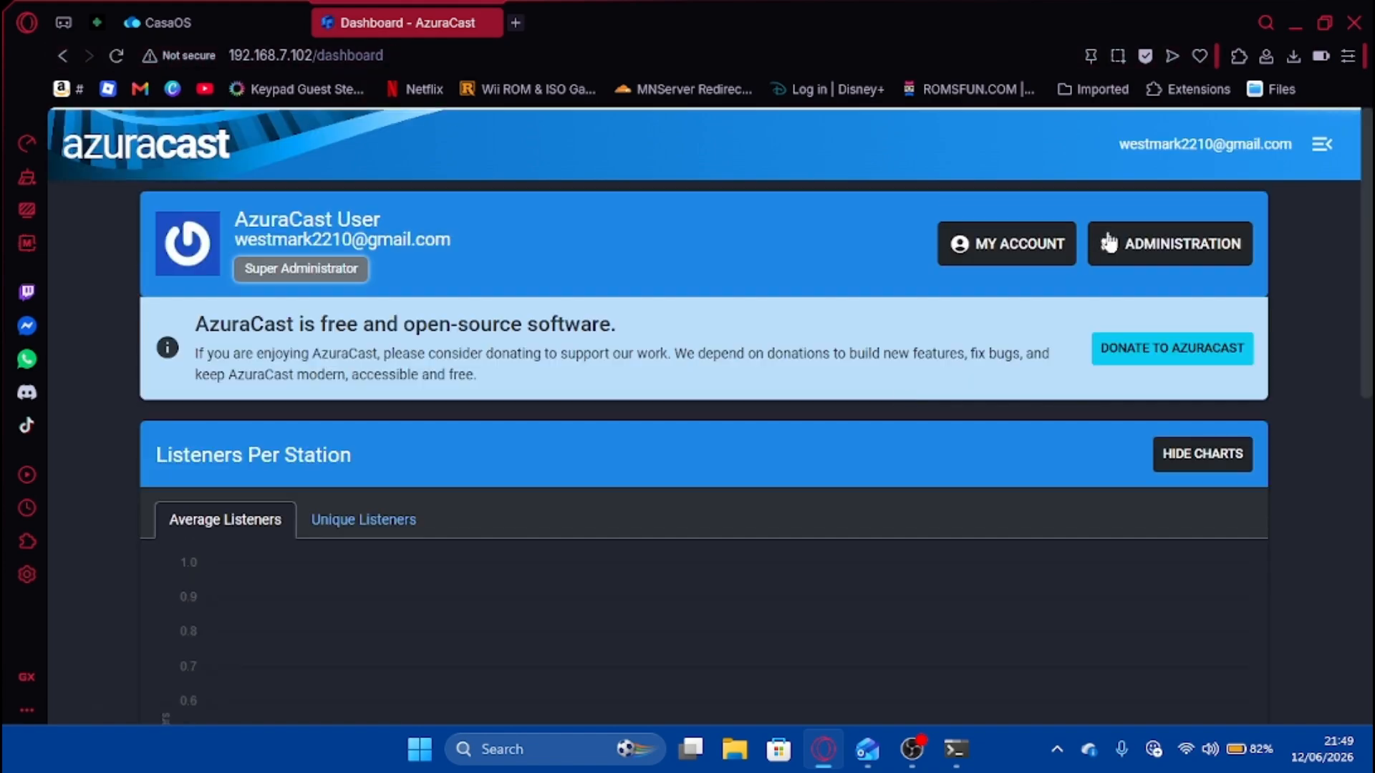
pyautogui.click(1140, 242)
pyautogui.click(1141, 334)
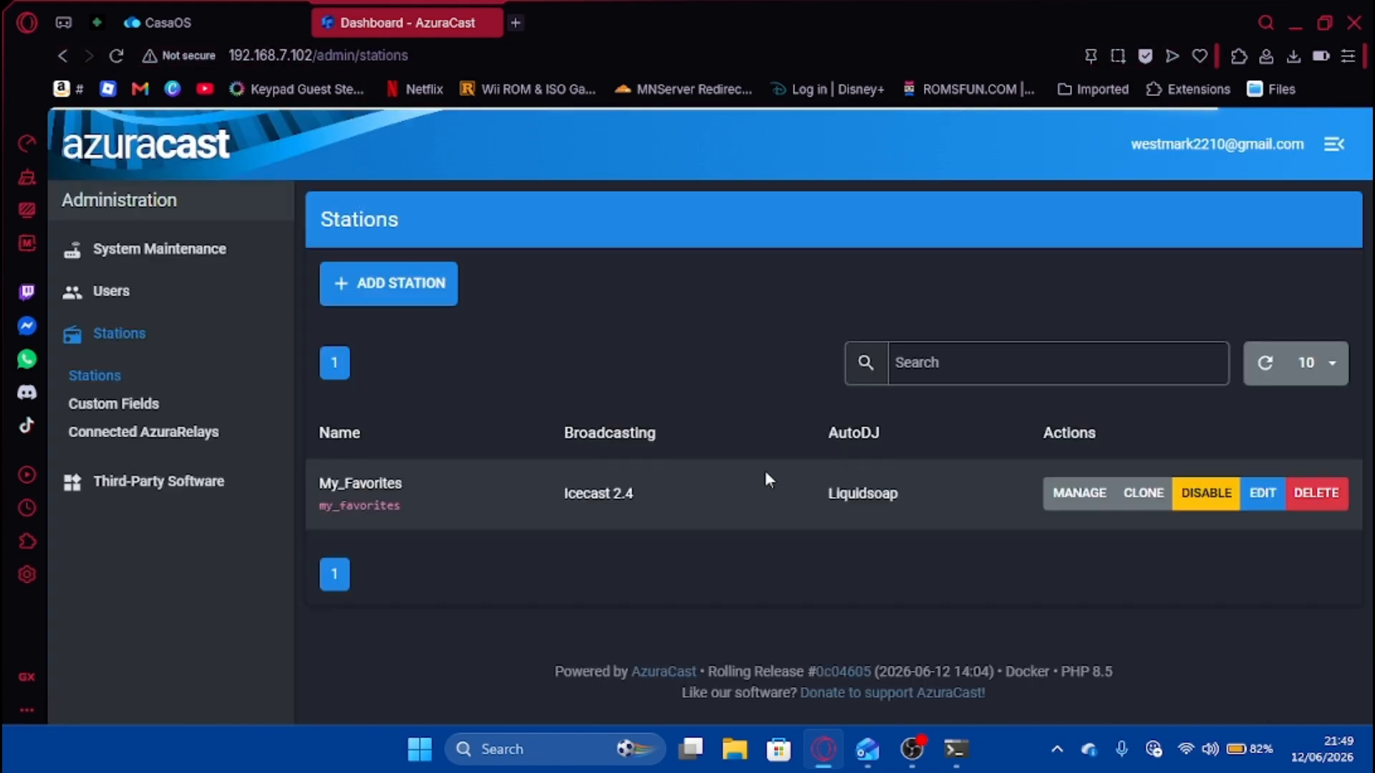
pyautogui.click(1079, 494)
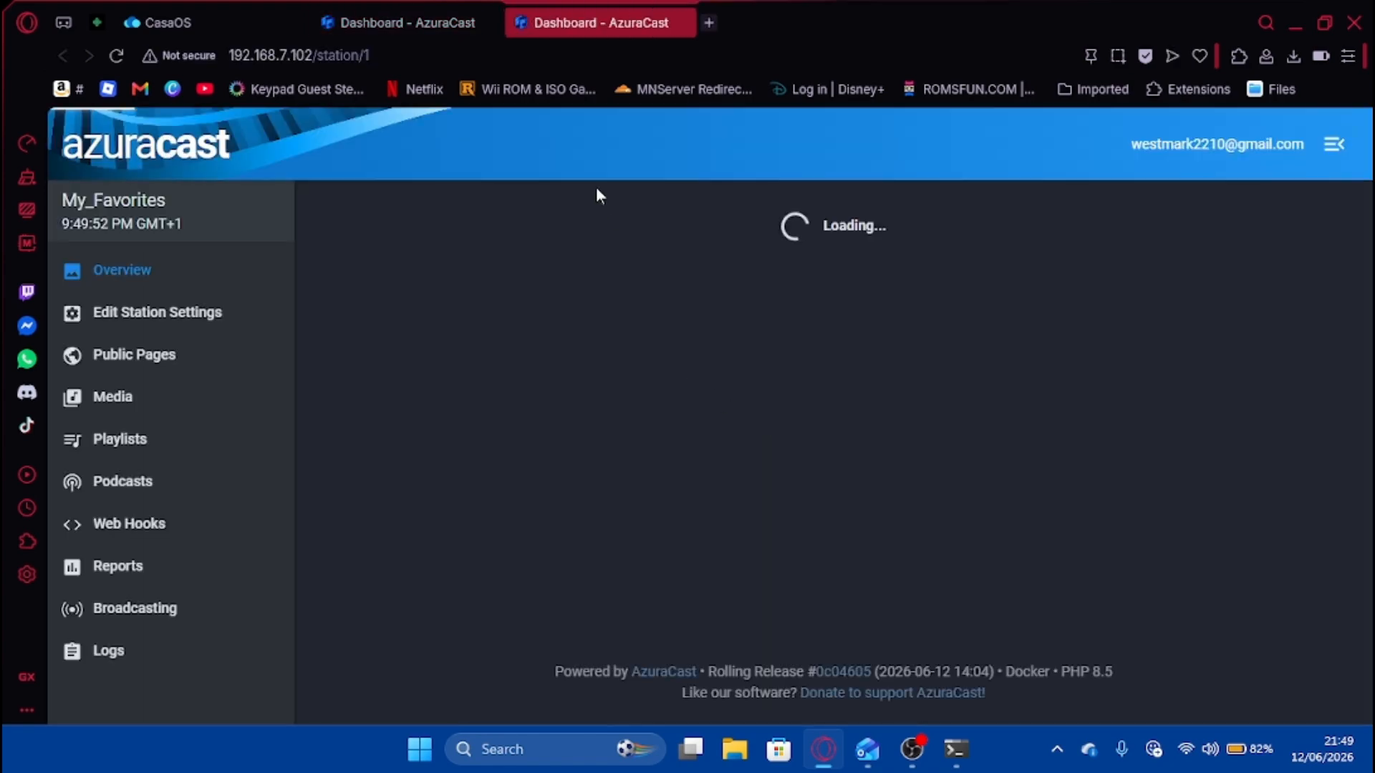
pyautogui.click(469, 23)
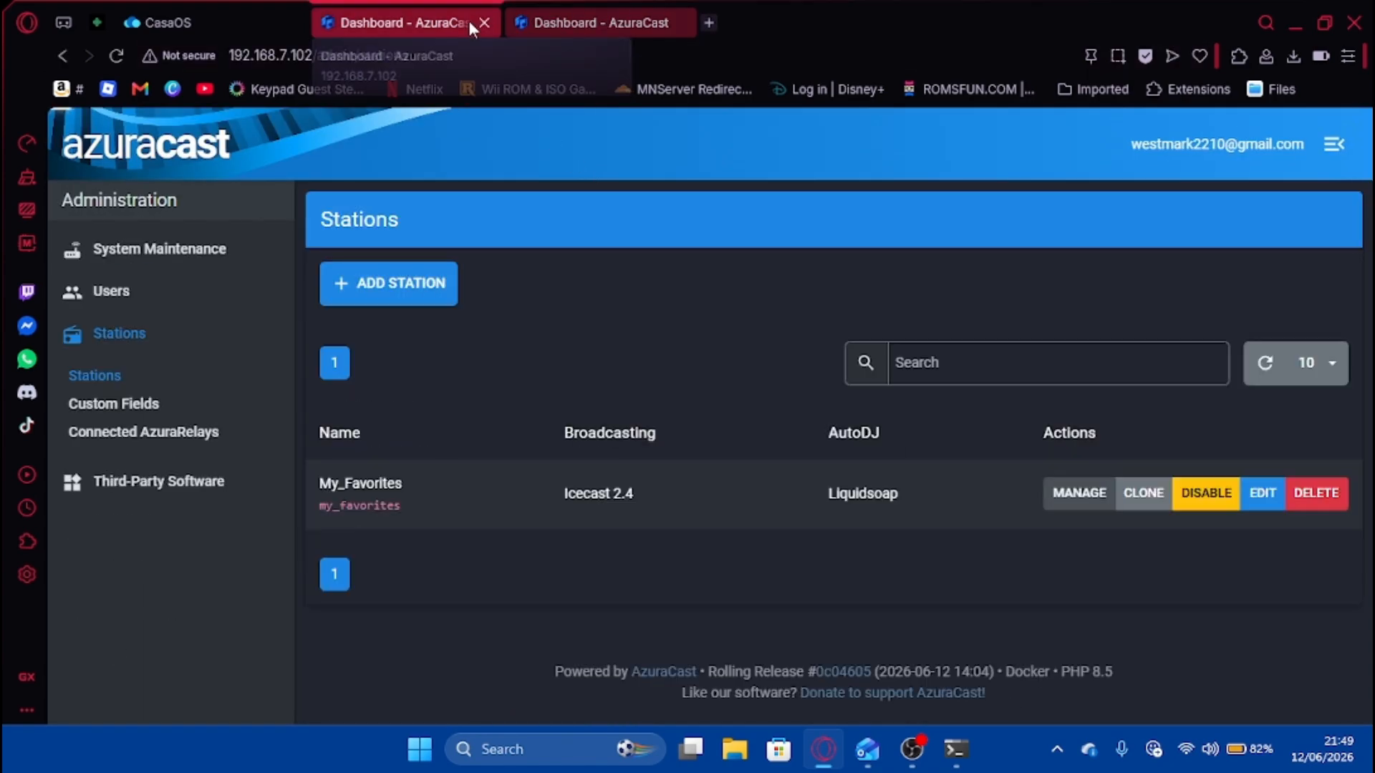
pyautogui.click(484, 22)
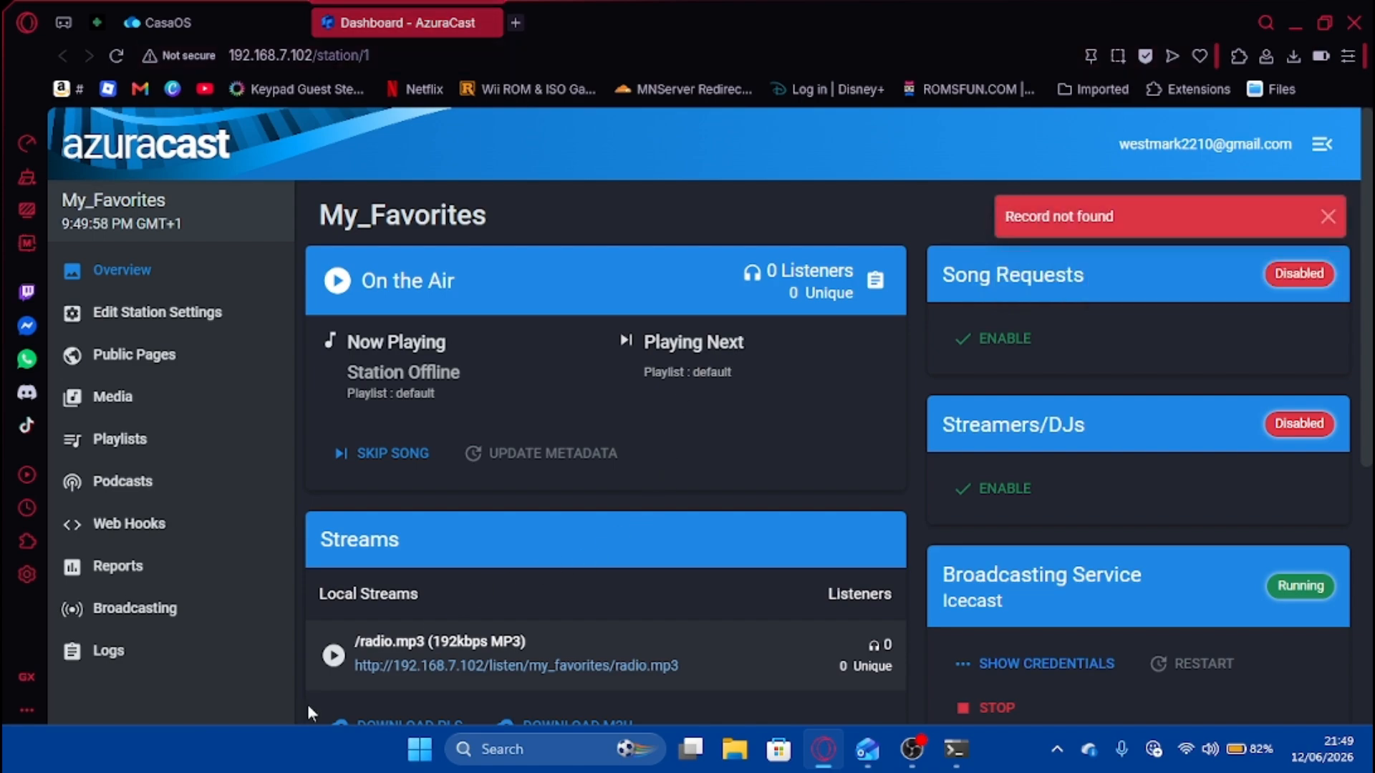
# Play radio.mp3, set volume from maximum to about half, stop it, and close the station tab.
pyautogui.click(333, 656)
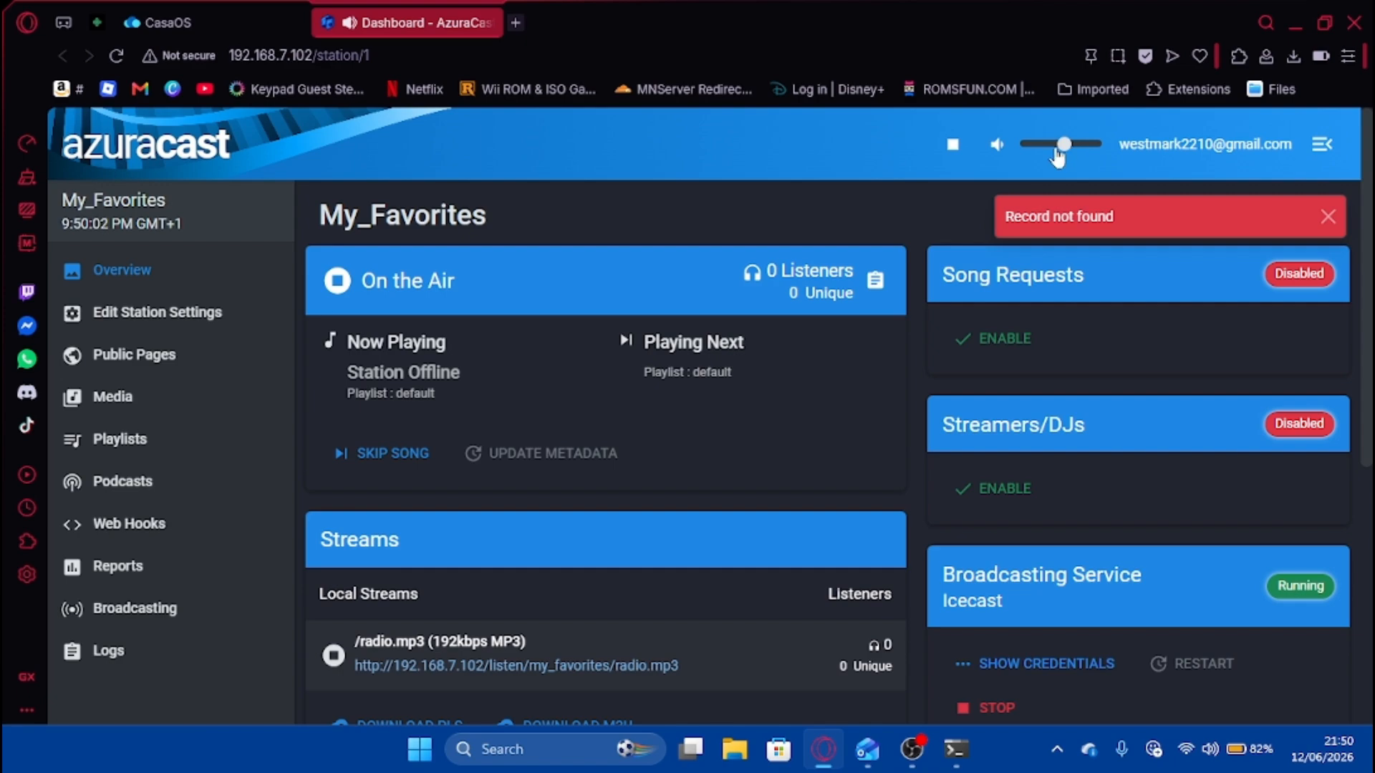
pyautogui.moveTo(1059, 151); pyautogui.dragTo(1150, 167)
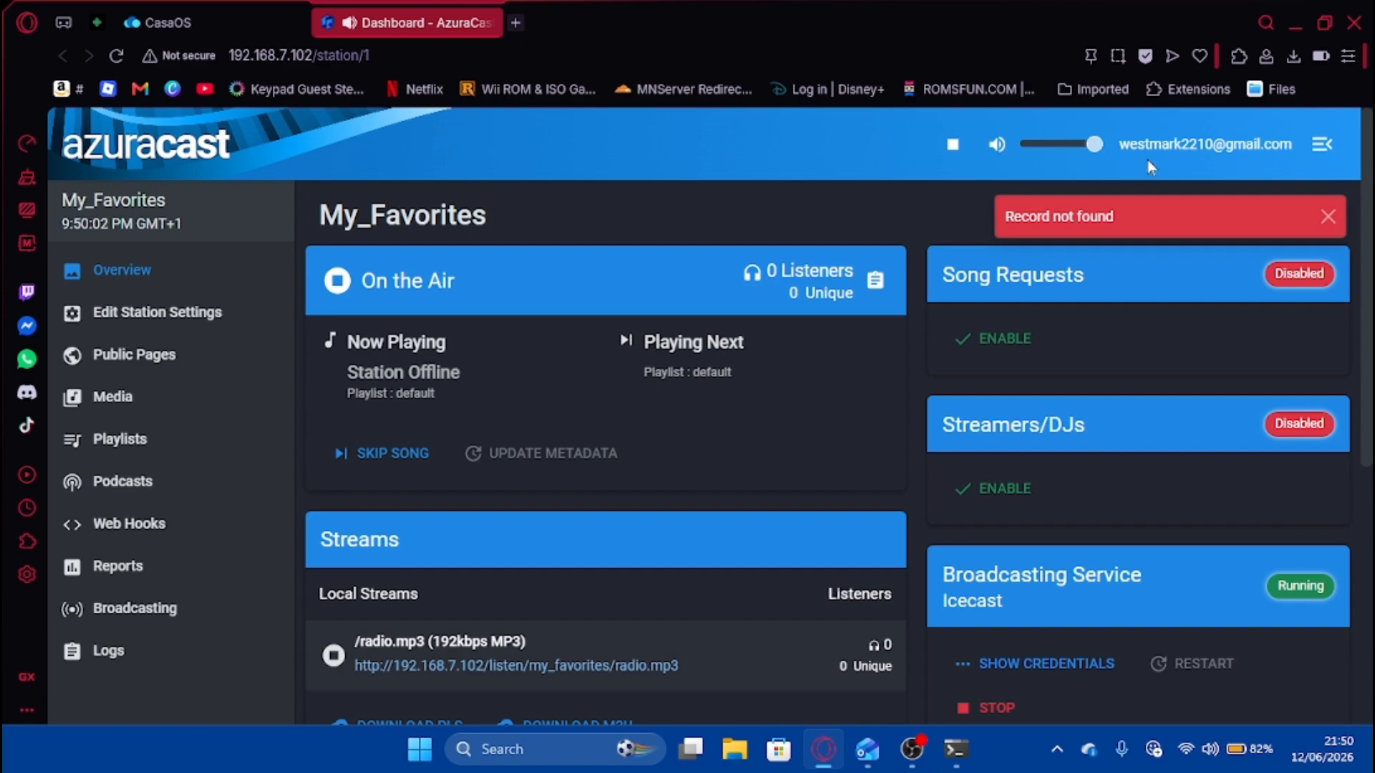
pyautogui.click(333, 670)
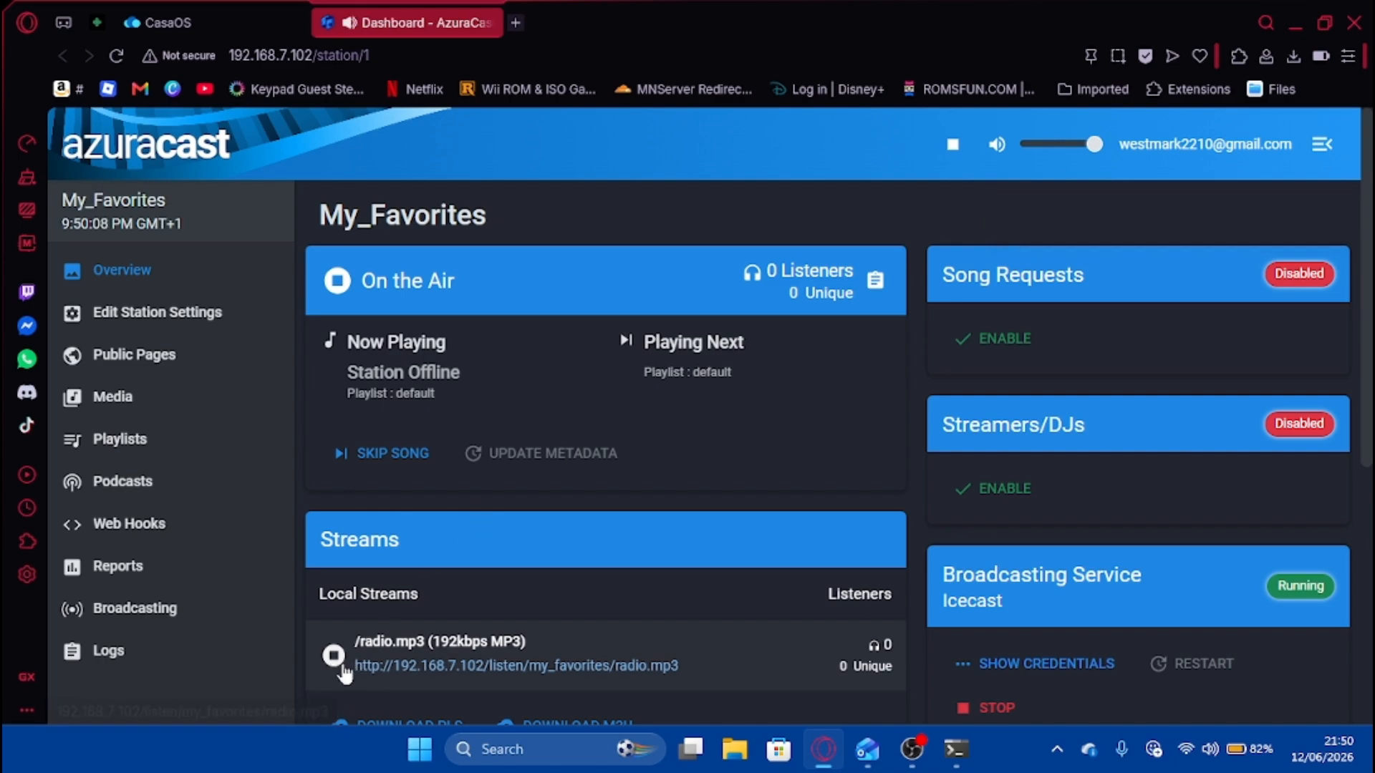
pyautogui.click(1058, 145)
pyautogui.click(333, 655)
pyautogui.scroll(-4, 716, 616)
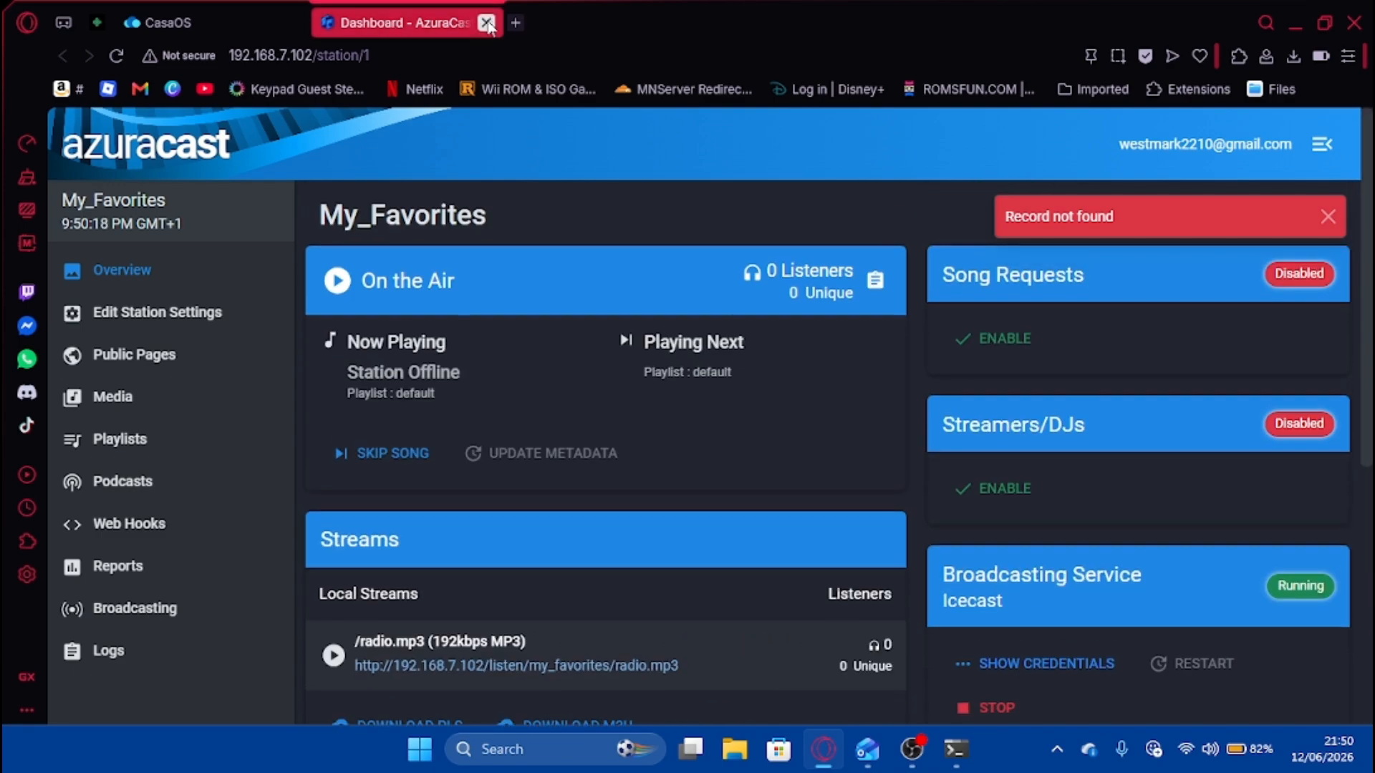
pyautogui.click(492, 23)
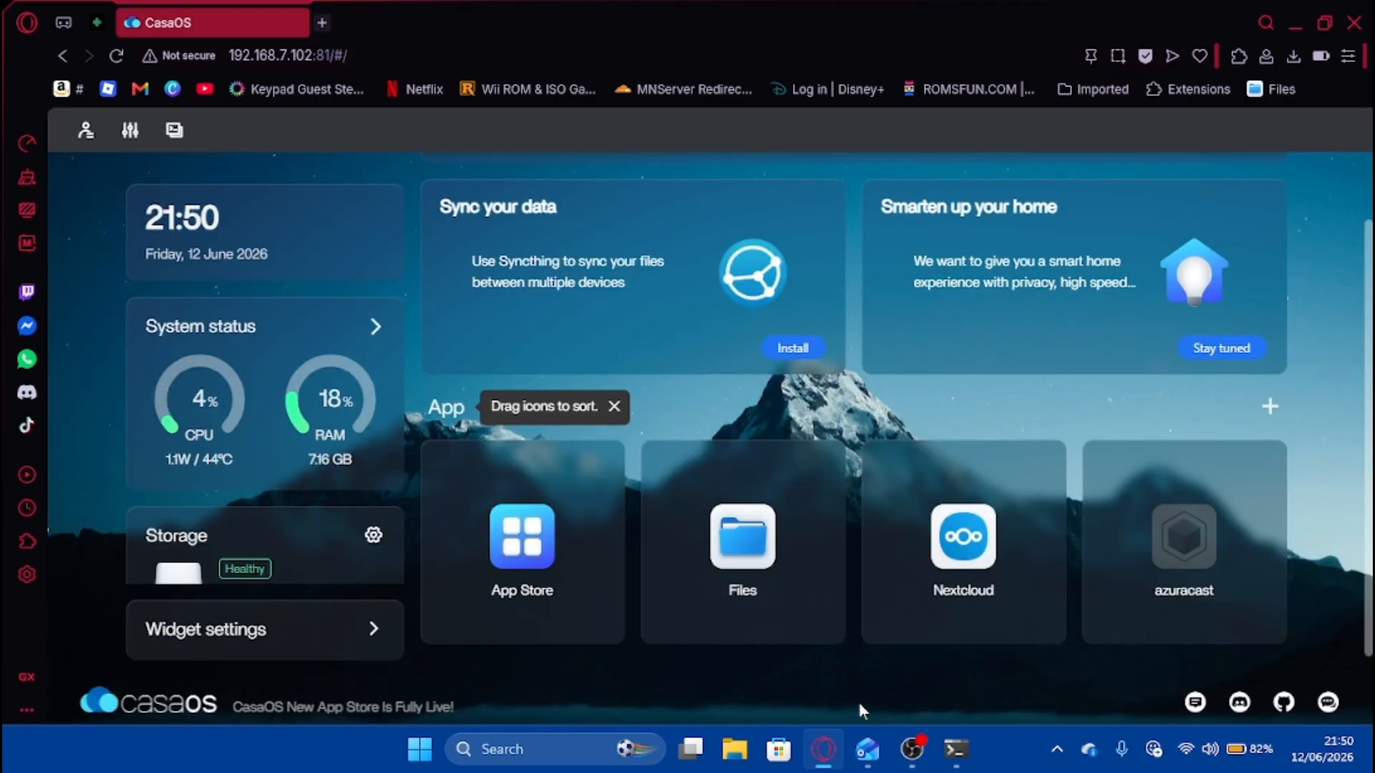
# Leave the CasaOS dashboard and bring OBS Studio to the front.
pyautogui.scroll(-3, 266, 497)
pyautogui.scroll(3, 266, 497)
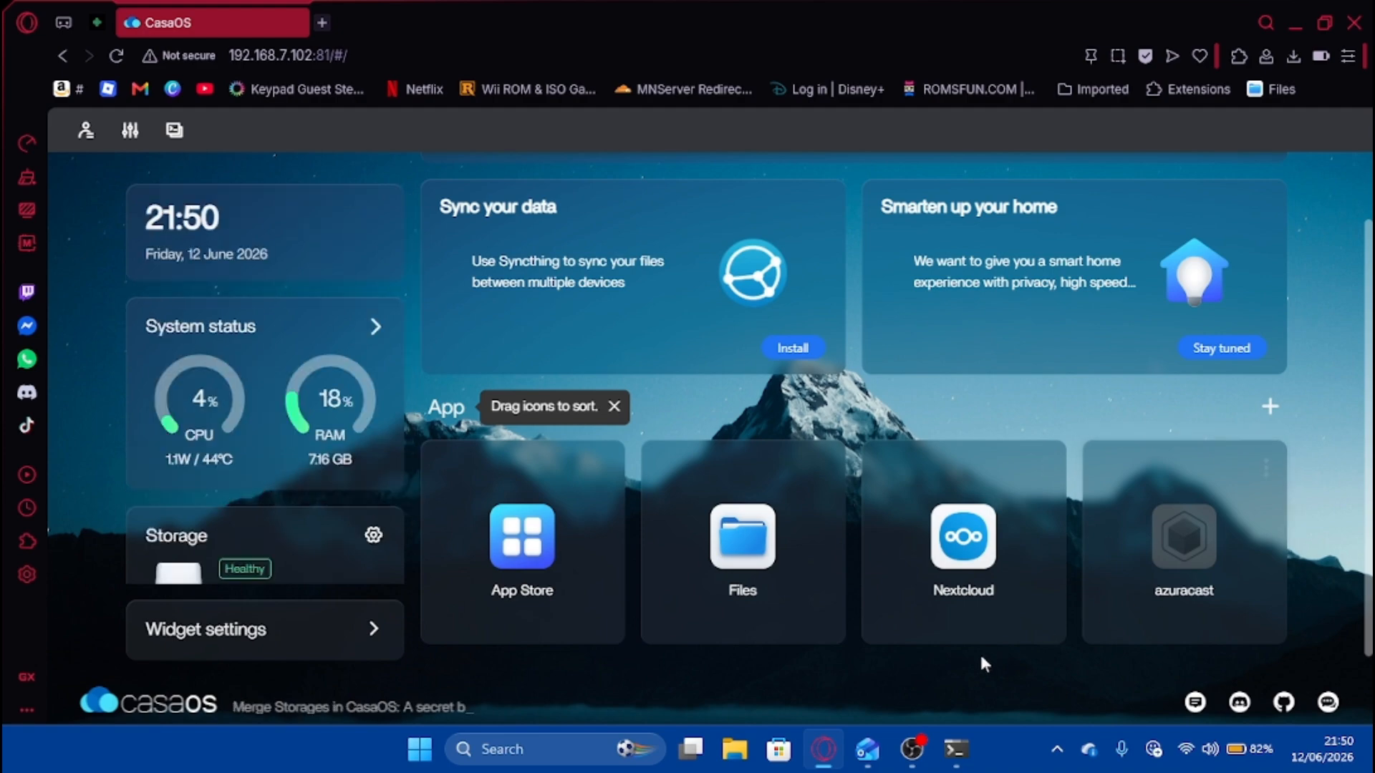
pyautogui.click(912, 749)
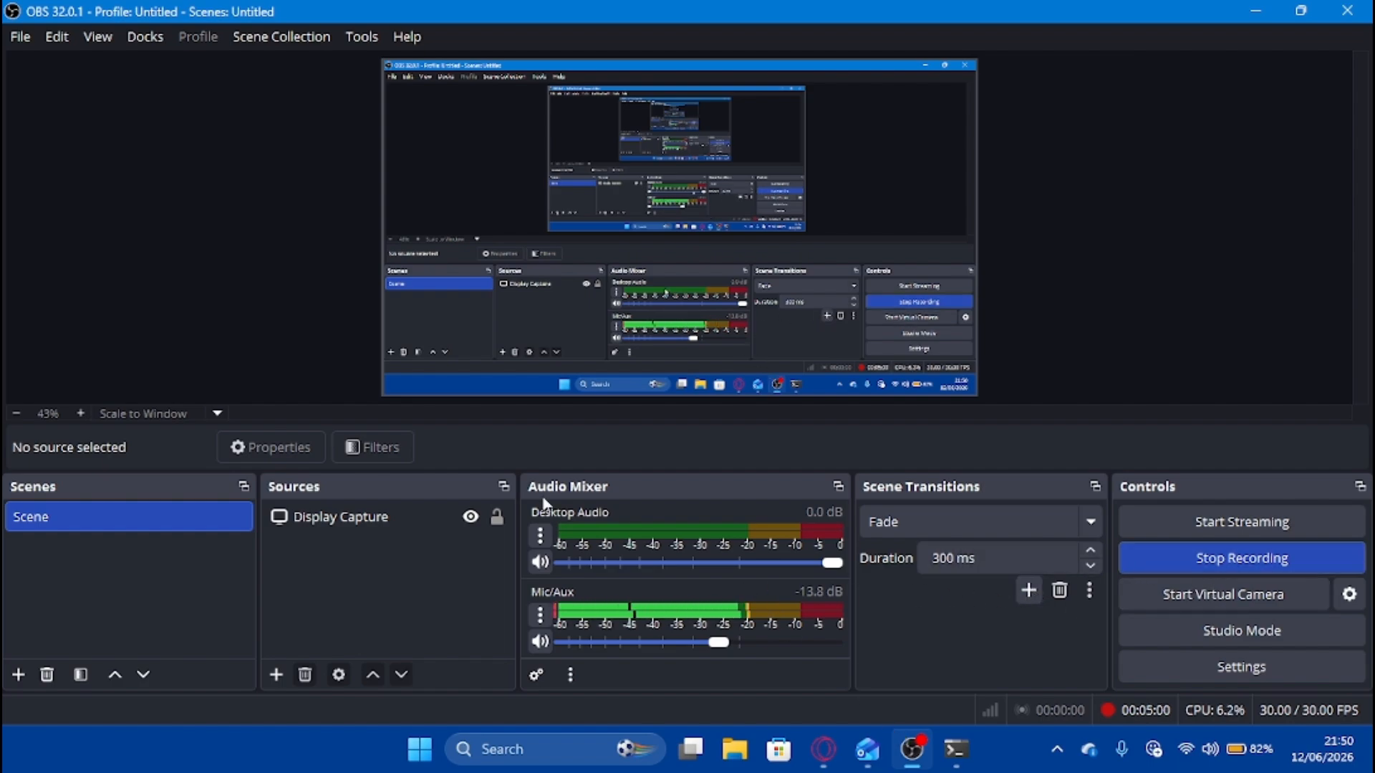
# Briefly select Display Capture without changes, then return to the CasaOS dashboard in the browser.
pyautogui.click(398, 524)
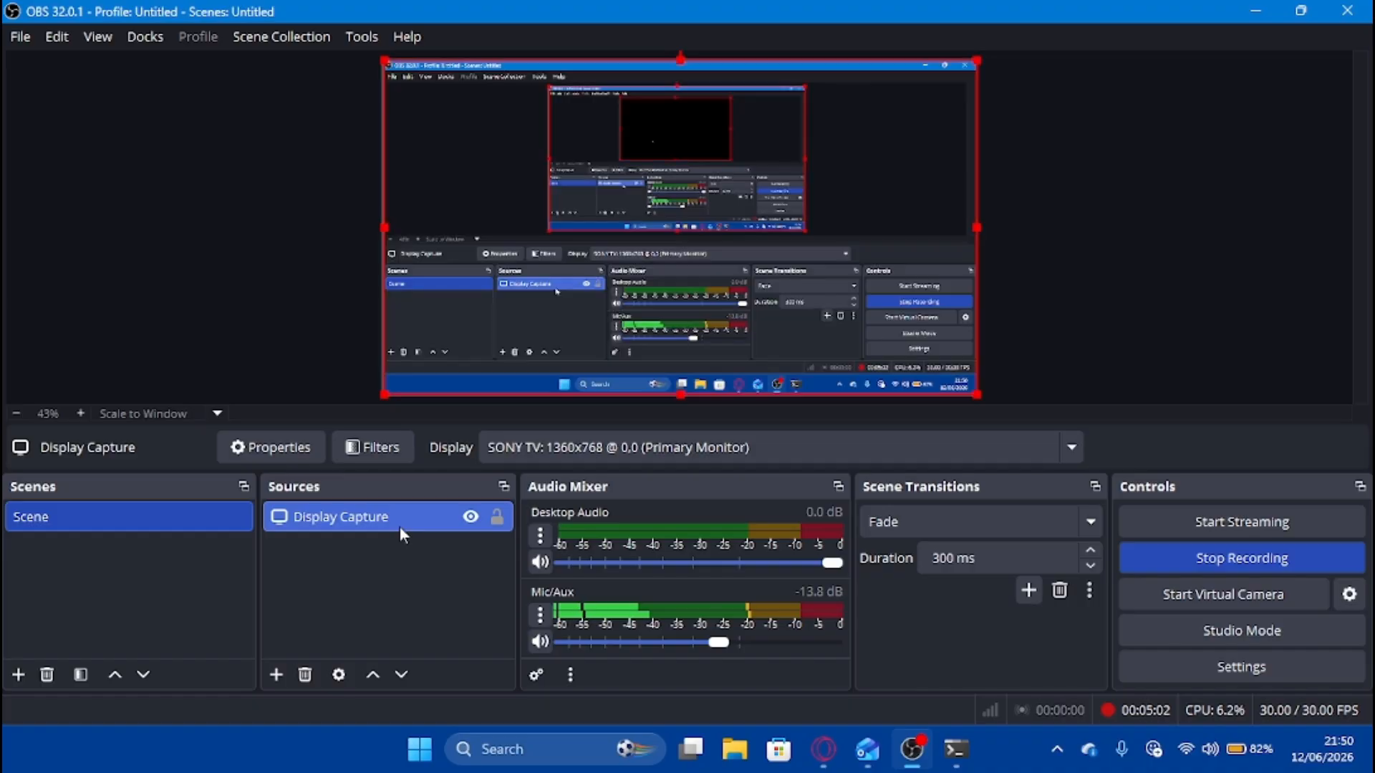
pyautogui.click(414, 577)
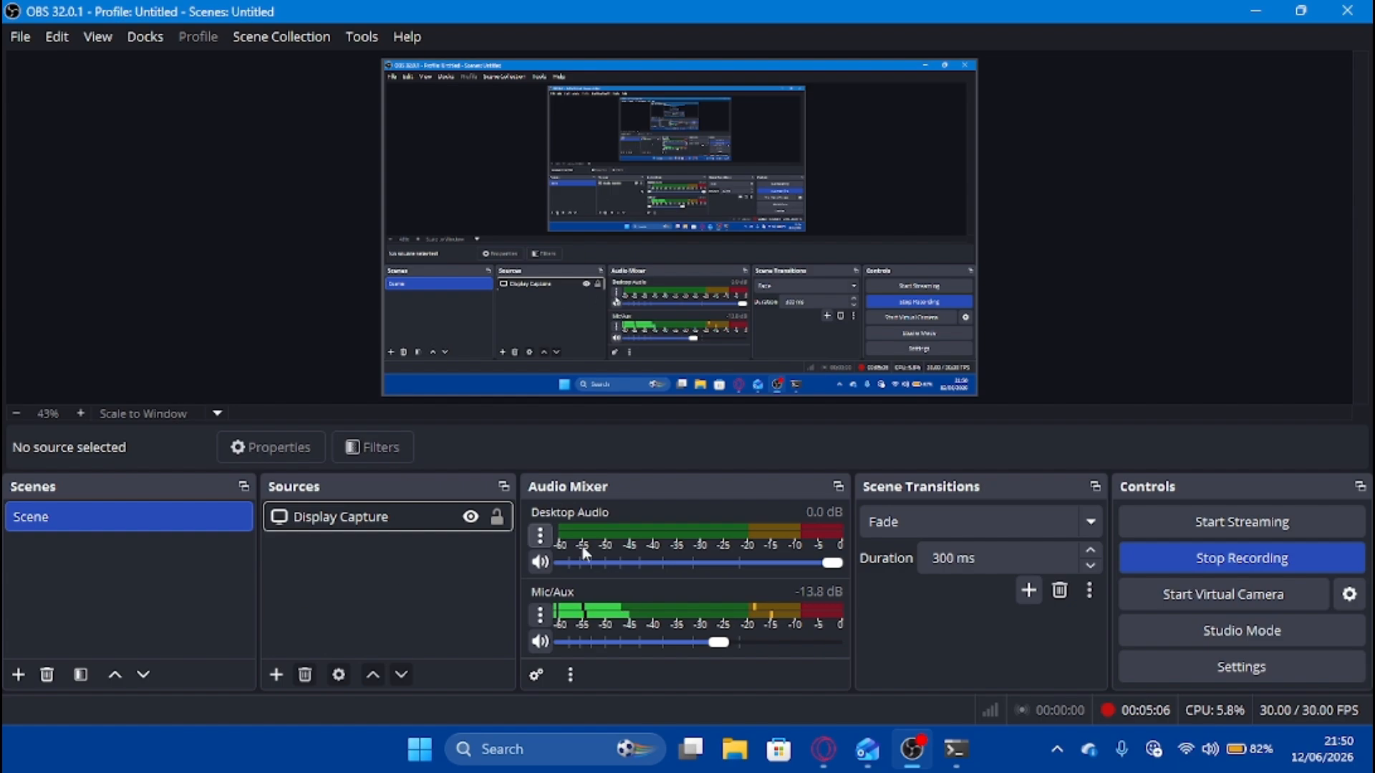
pyautogui.click(788, 750)
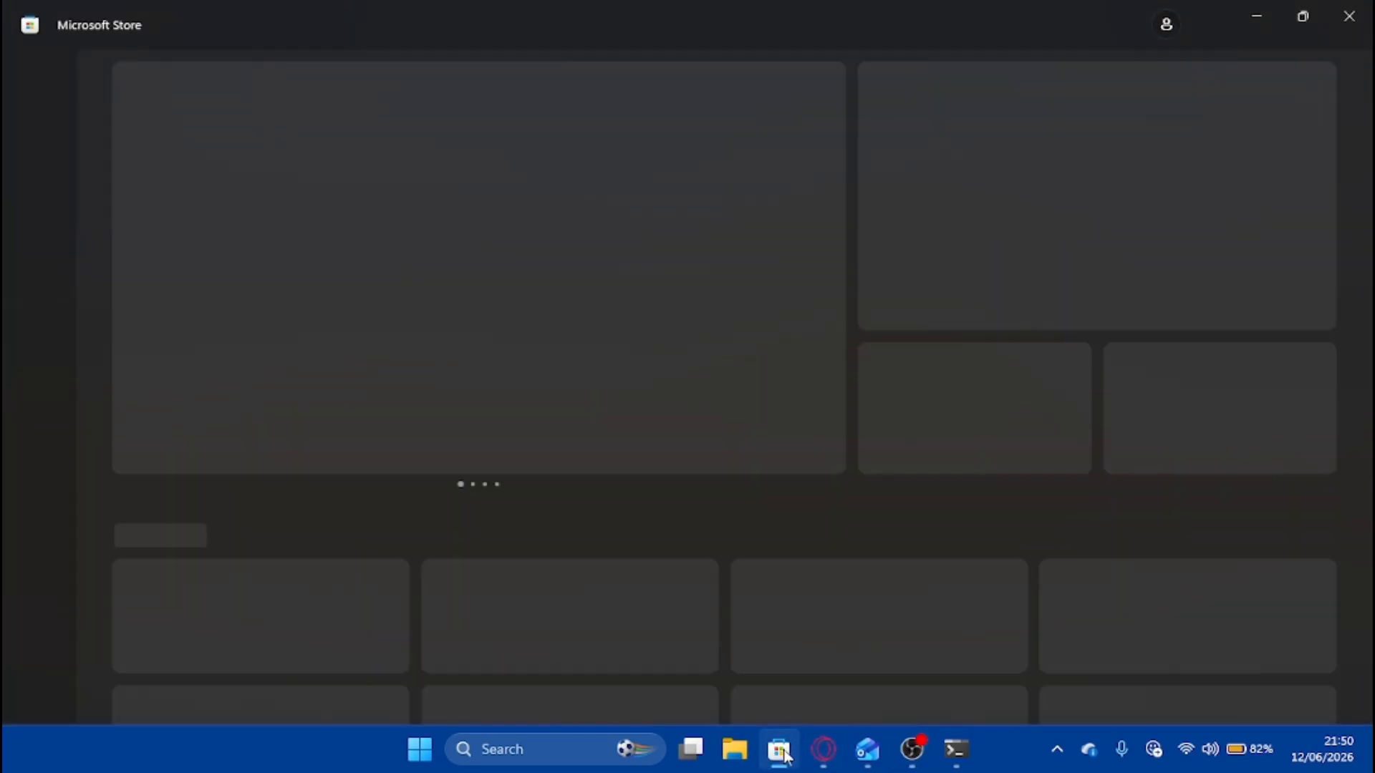
pyautogui.click(784, 751)
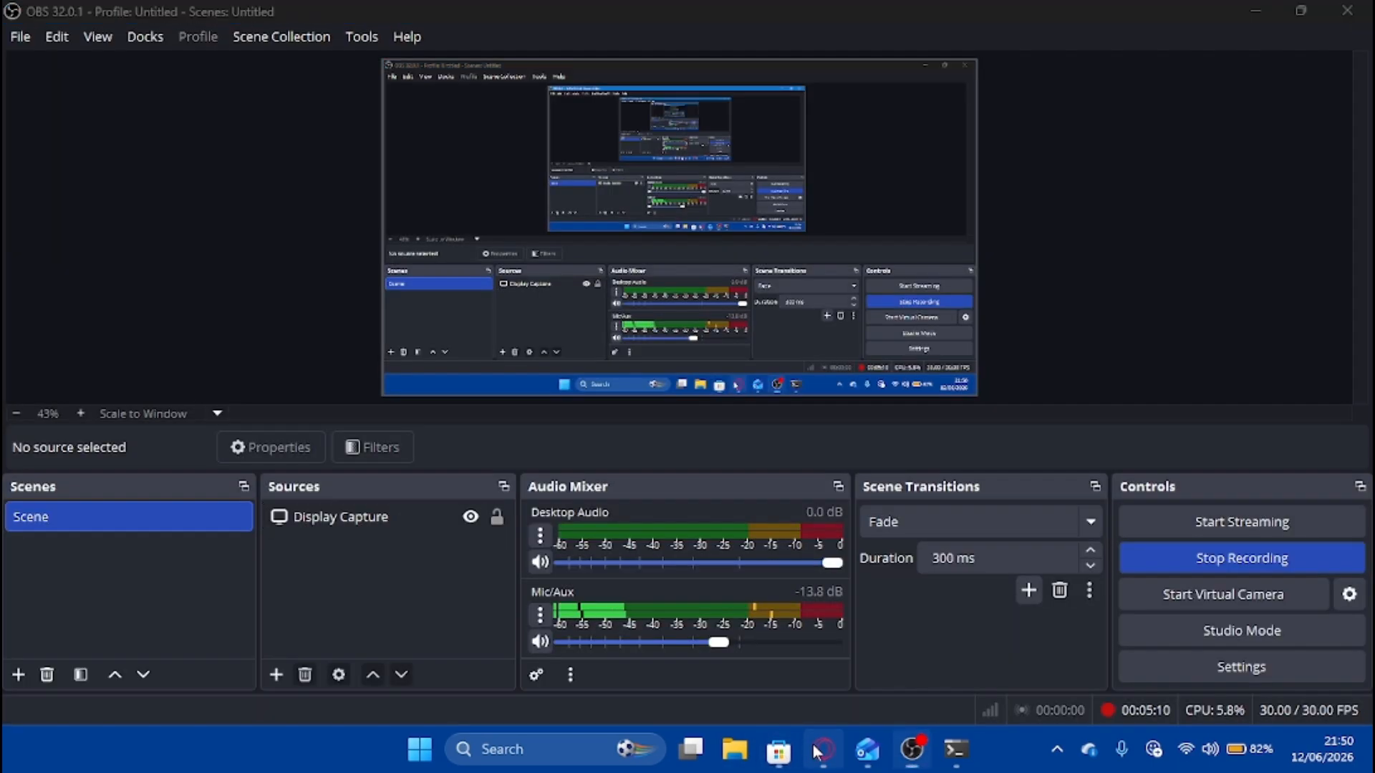
pyautogui.click(821, 750)
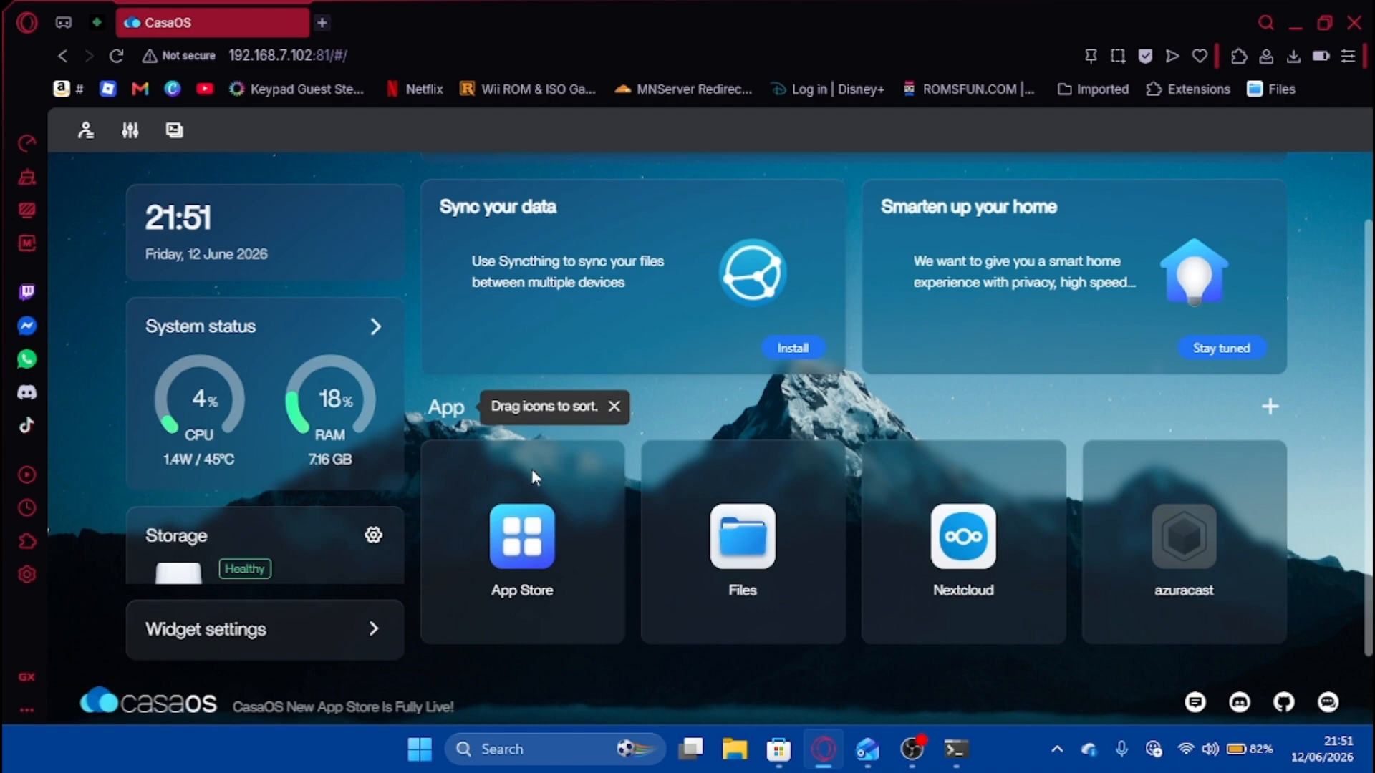
# Browse the CasaOS App Store list, close it, and switch back to OBS Studio.
pyautogui.click(517, 515)
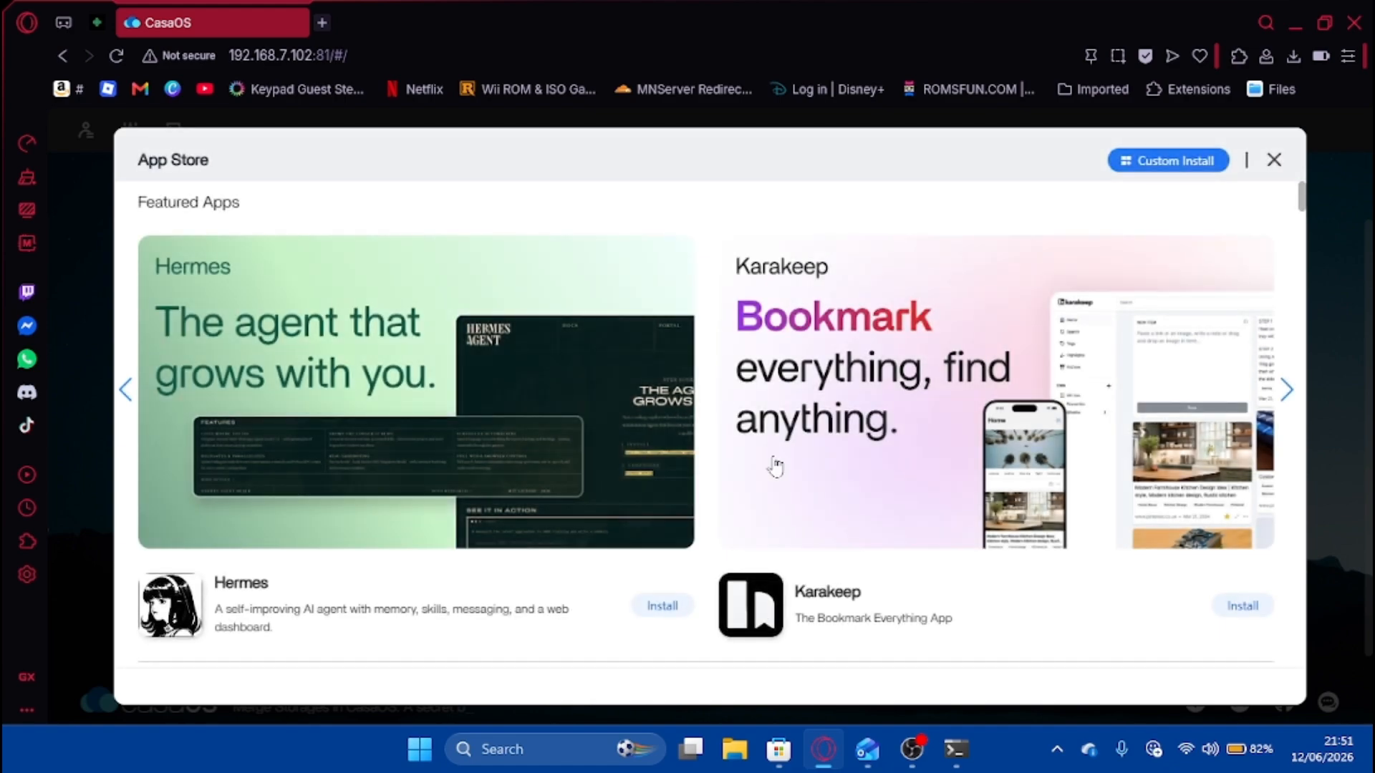
pyautogui.scroll(-5, 774, 465)
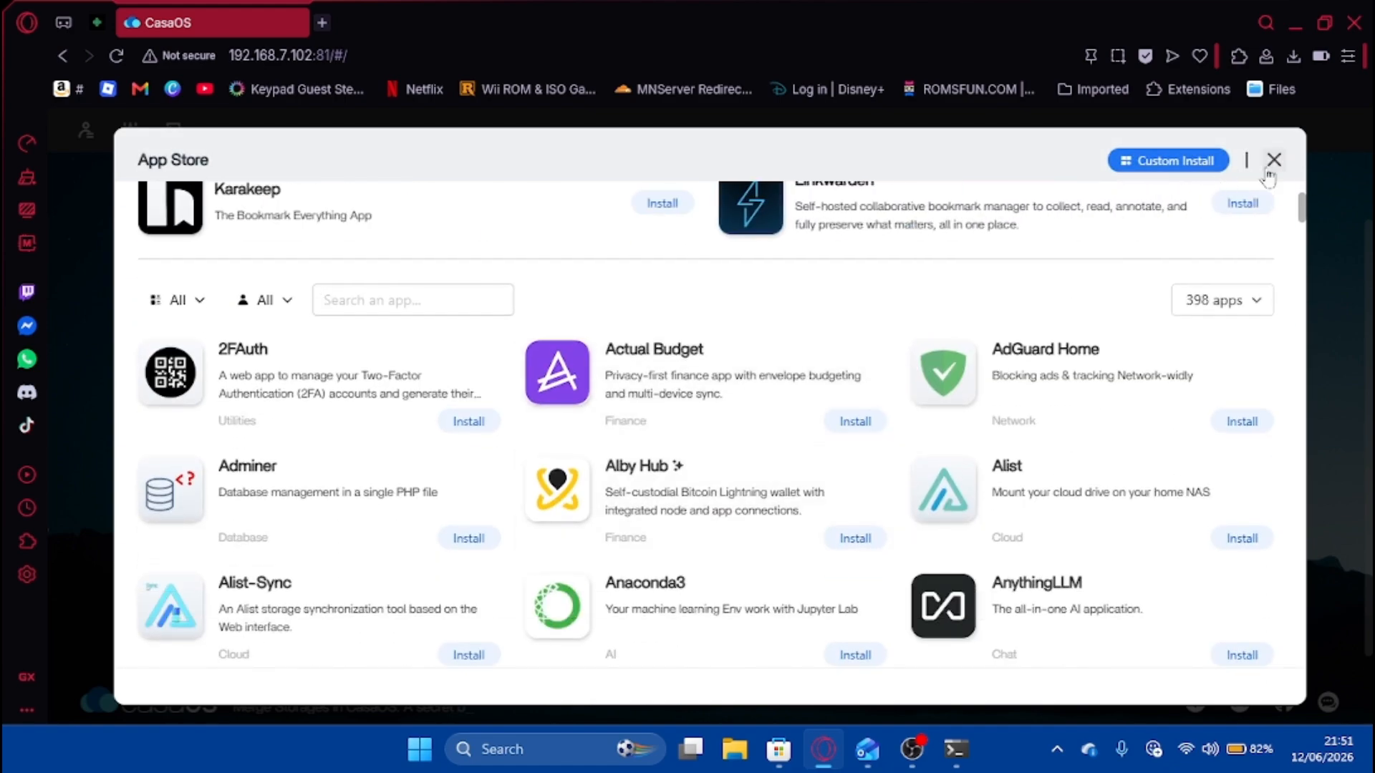
pyautogui.click(1274, 159)
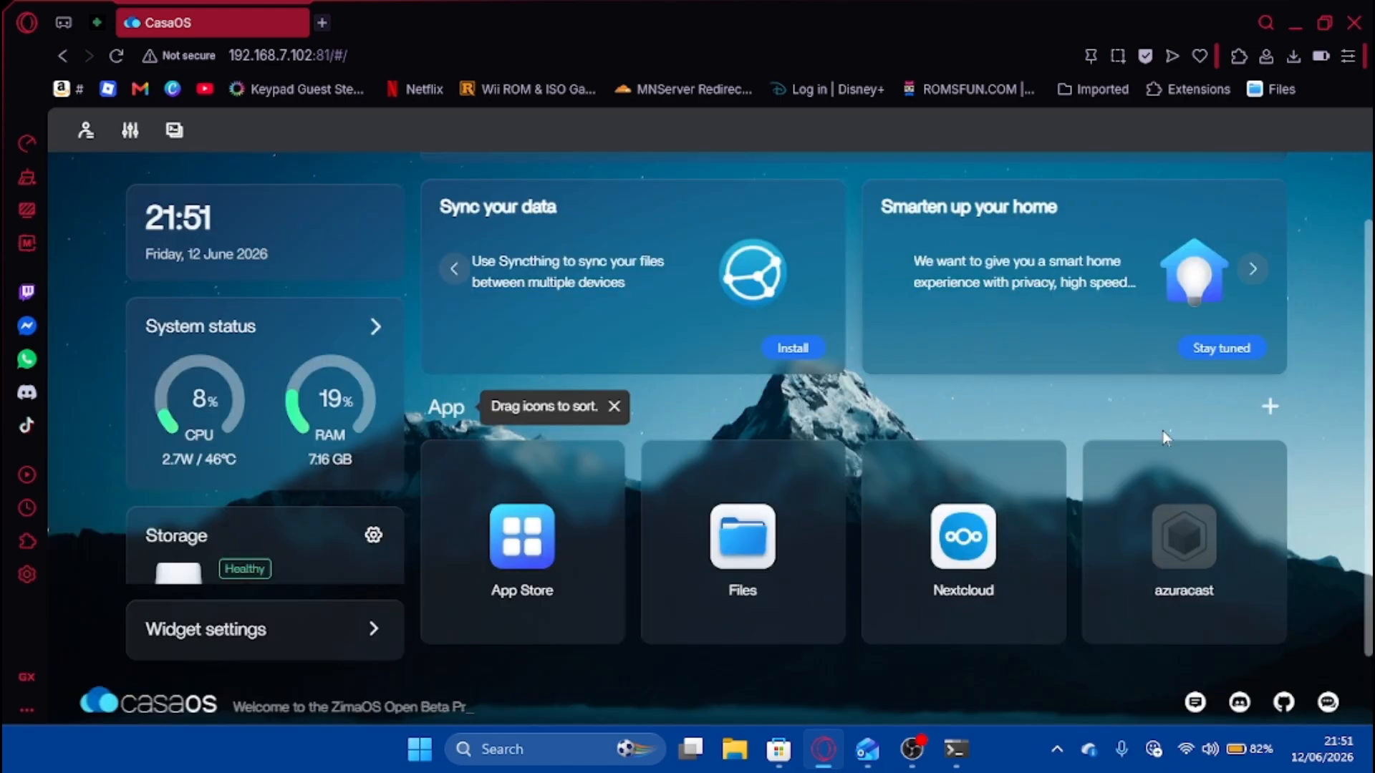
pyautogui.click(916, 749)
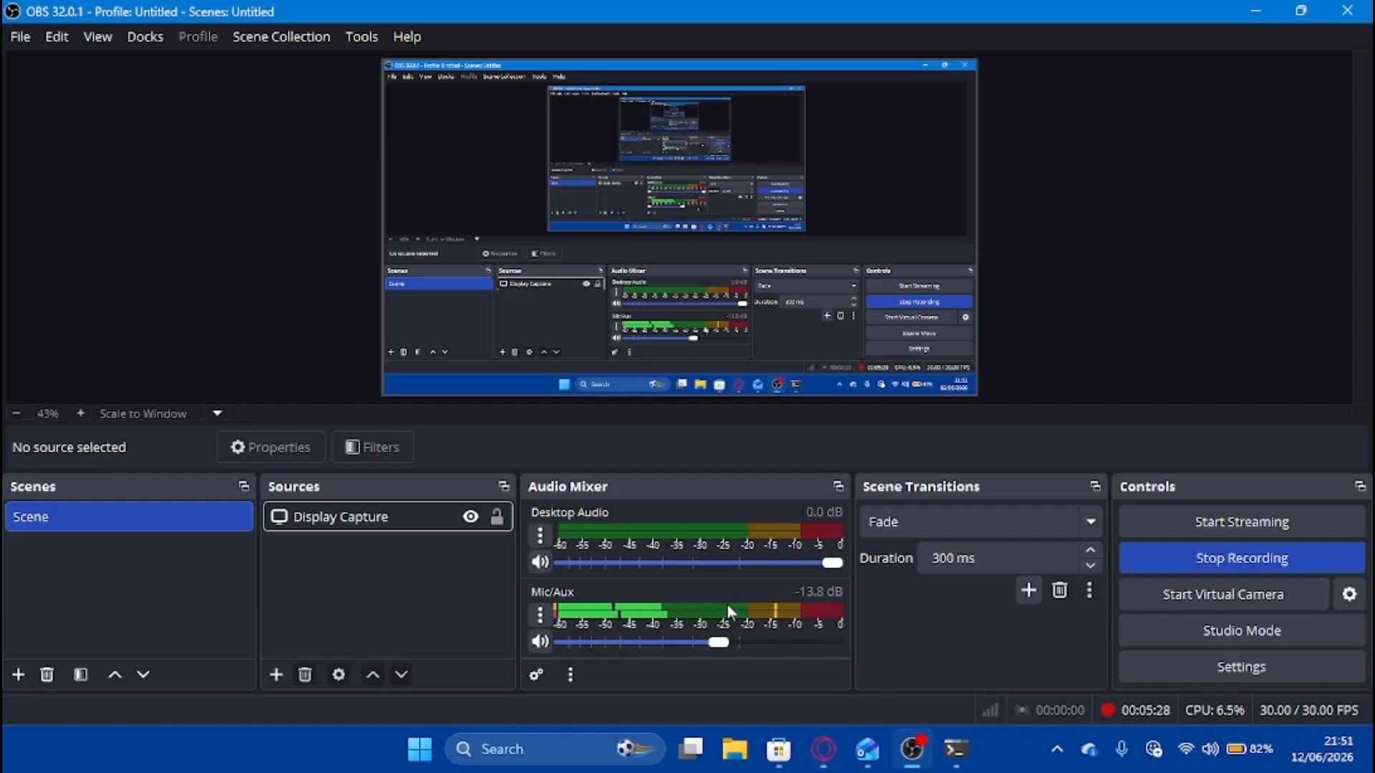